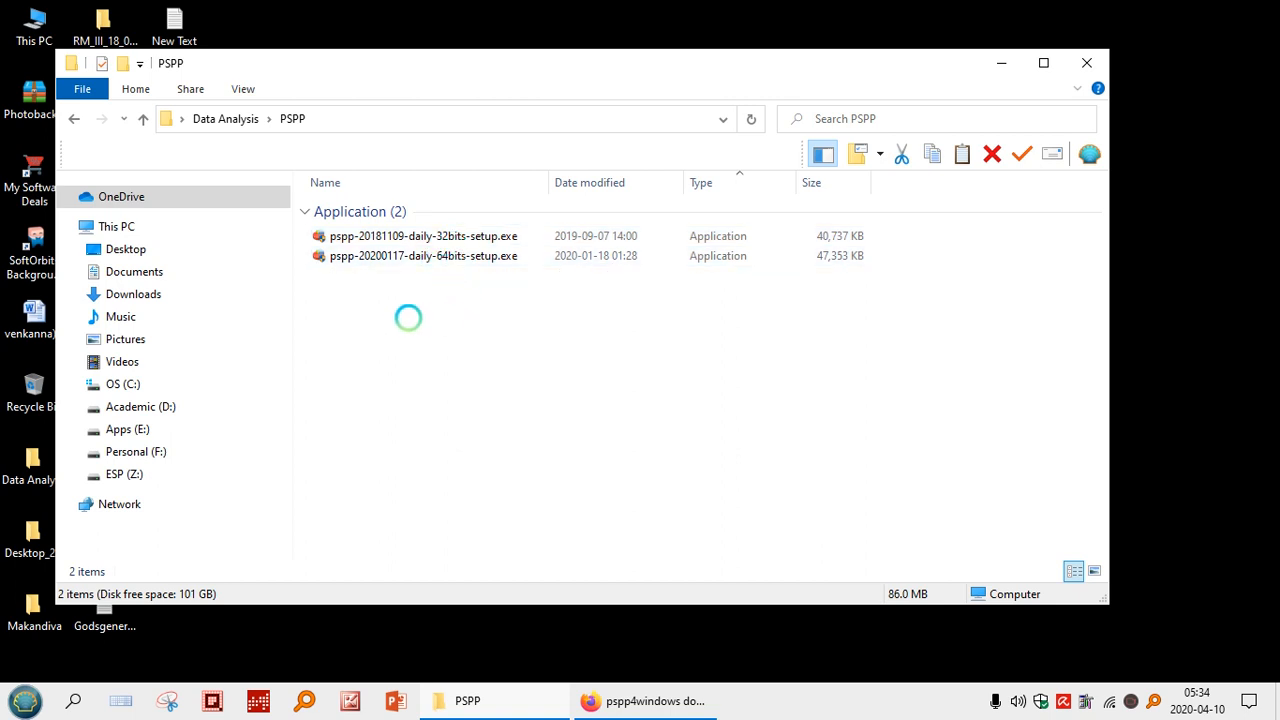
# Install PSPP from the pspp-20200117-daily-64bits-setup.exe installer into C:\Program Files\PSPP and close the finished setup
pyautogui.click(470, 255)
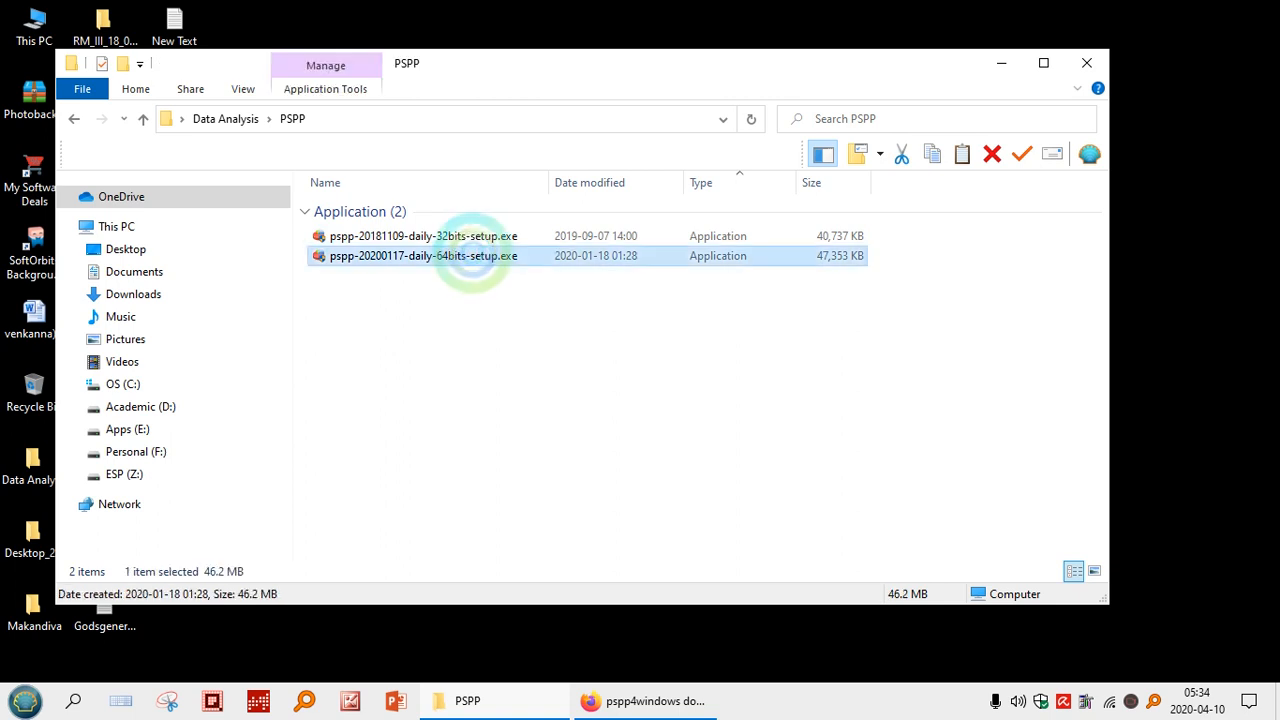
pyautogui.click(1001, 63)
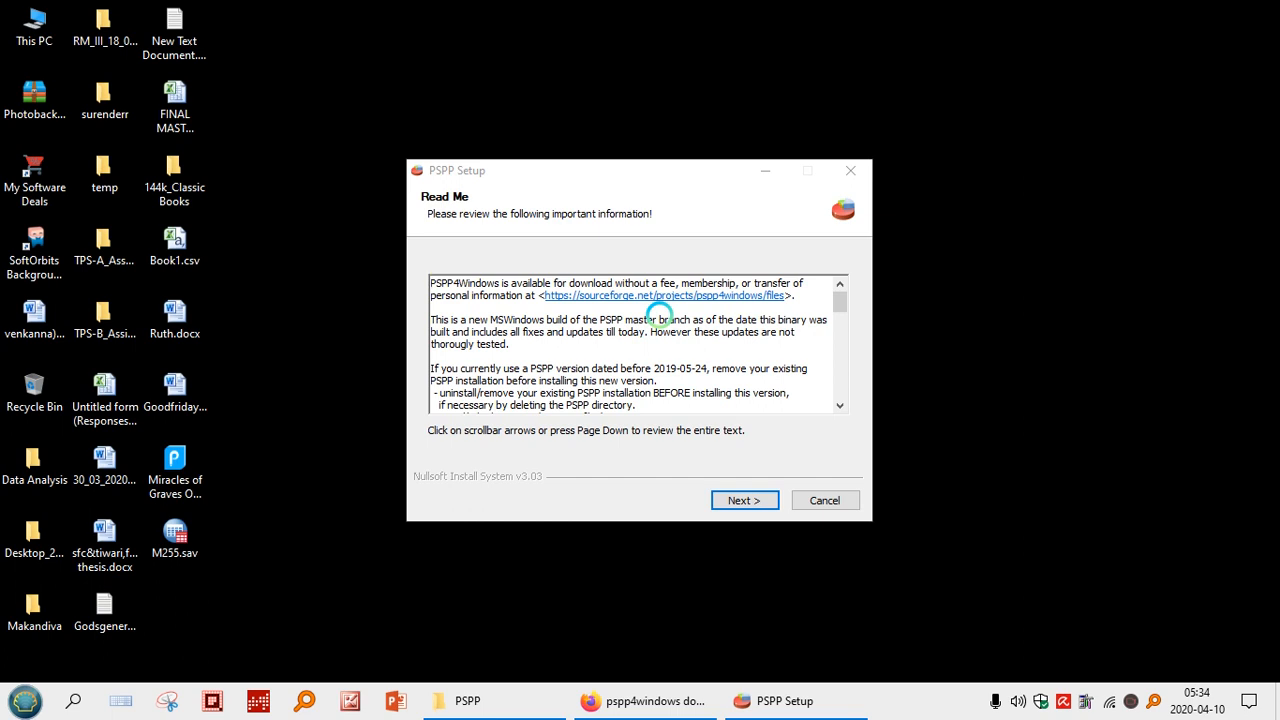
pyautogui.click(742, 497)
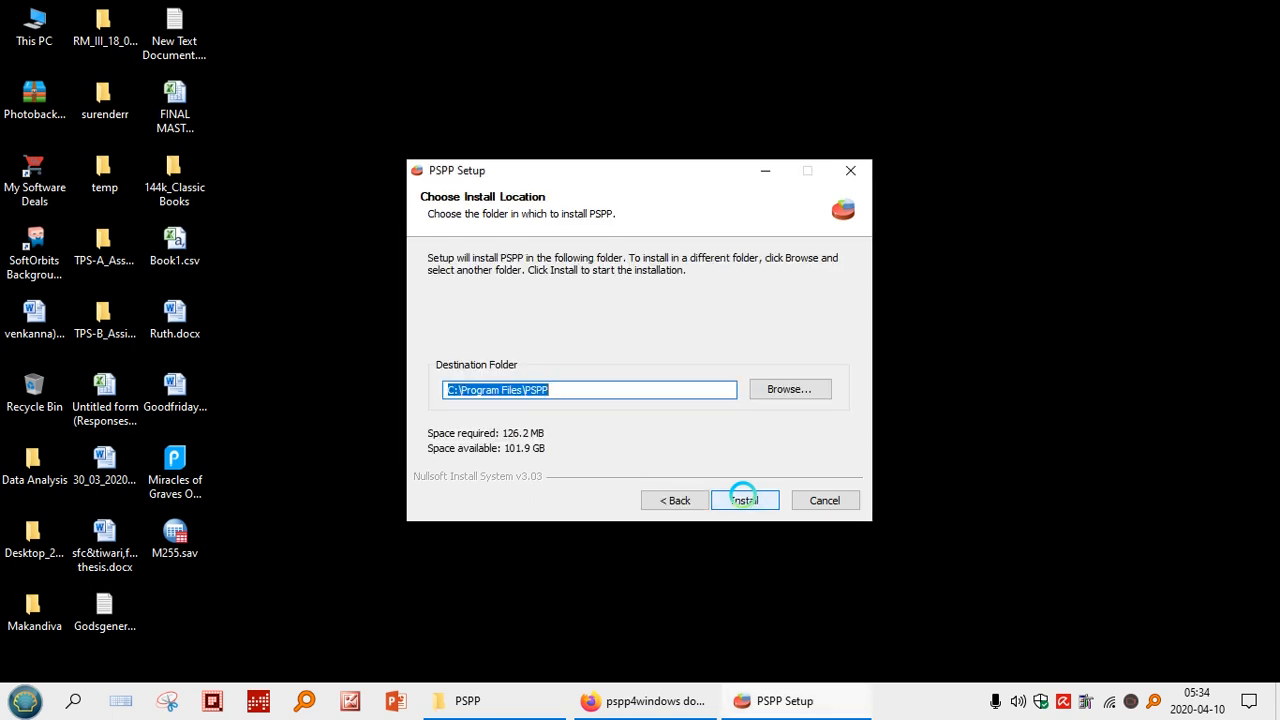
pyautogui.click(742, 497)
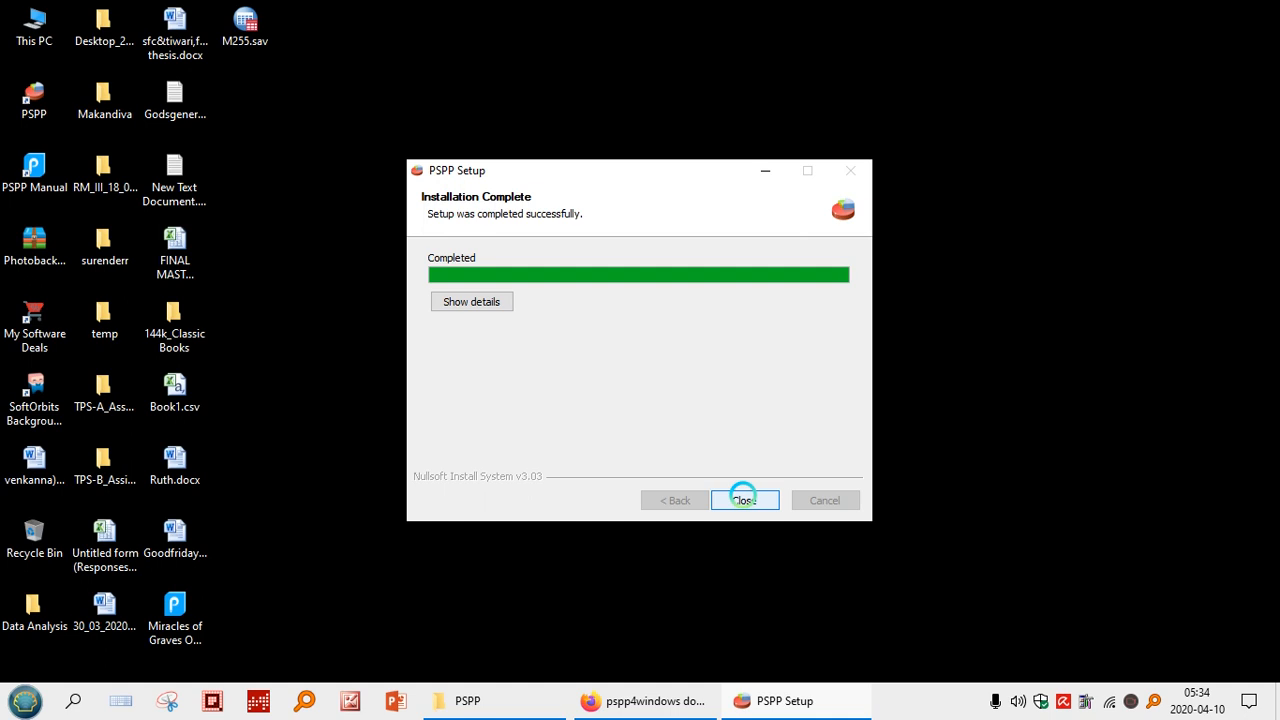
pyautogui.click(744, 499)
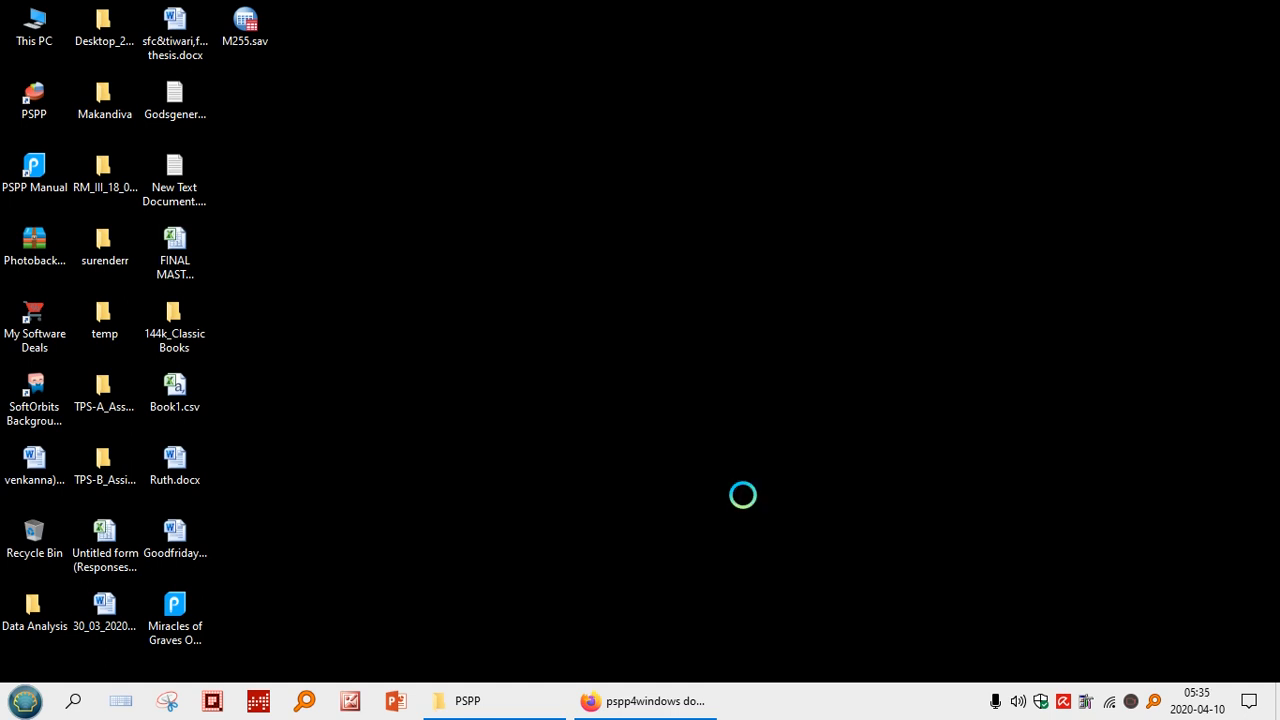
# Move the PSPP and PSPP Manual shortcuts to the third column of desktop icons and launch PSPP
pyautogui.moveTo(29, 103); pyautogui.dragTo(290, 185)
pyautogui.click(320, 124)
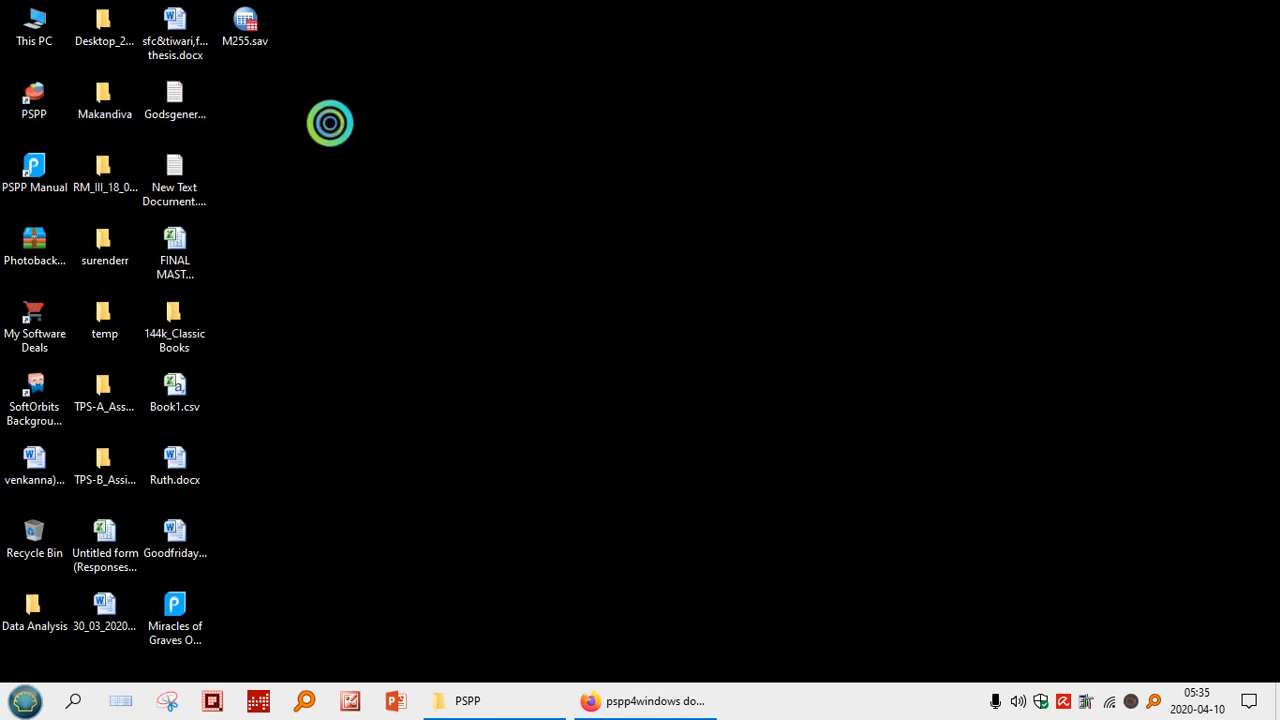
pyautogui.click(36, 100)
pyautogui.moveTo(234, 123); pyautogui.dragTo(323, 177)
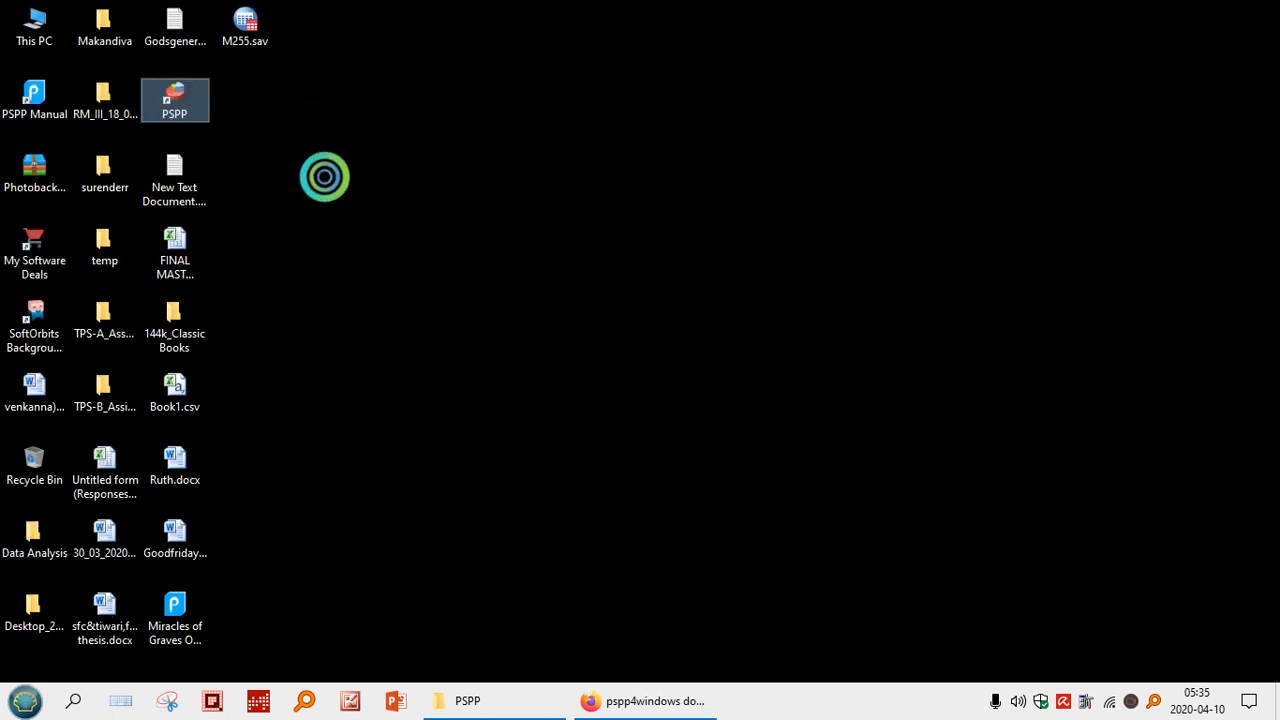
pyautogui.moveTo(30, 90); pyautogui.dragTo(274, 165)
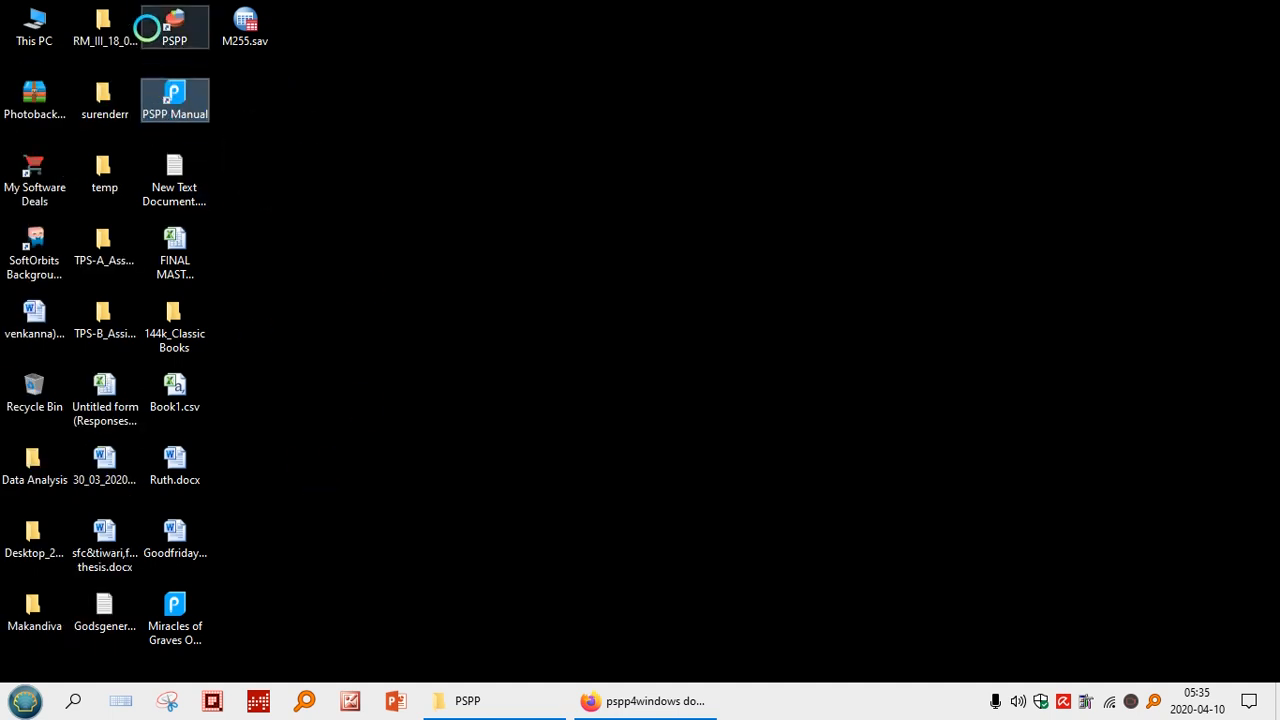
pyautogui.click(180, 27)
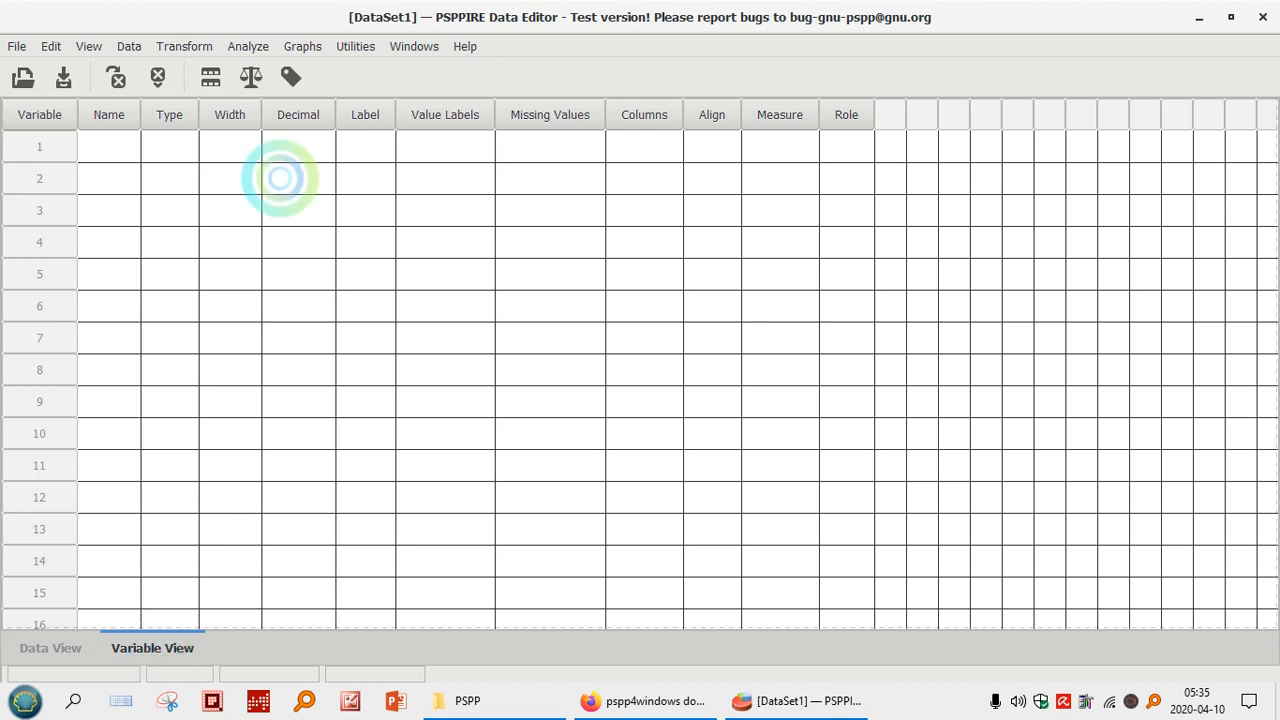
# Examine the empty Data View and Variable View sheets, comparing the case grid with the variable attribute columns
pyautogui.click(40, 642)
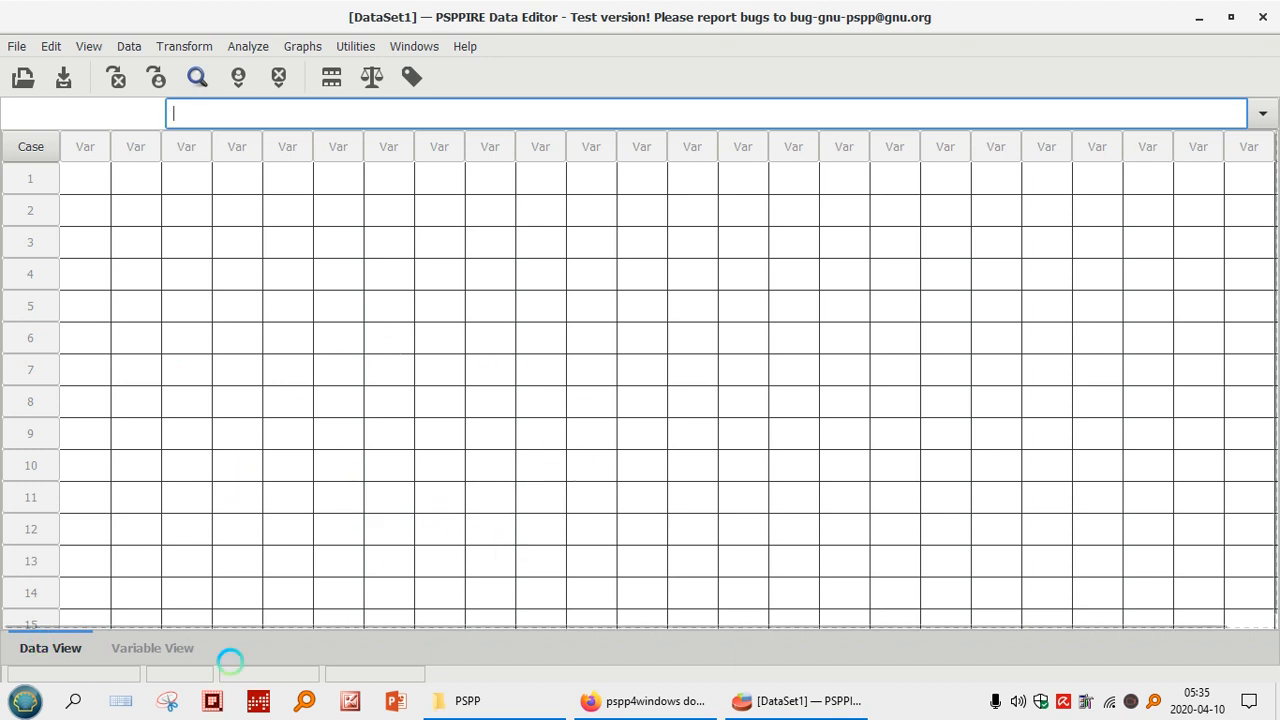
pyautogui.click(140, 647)
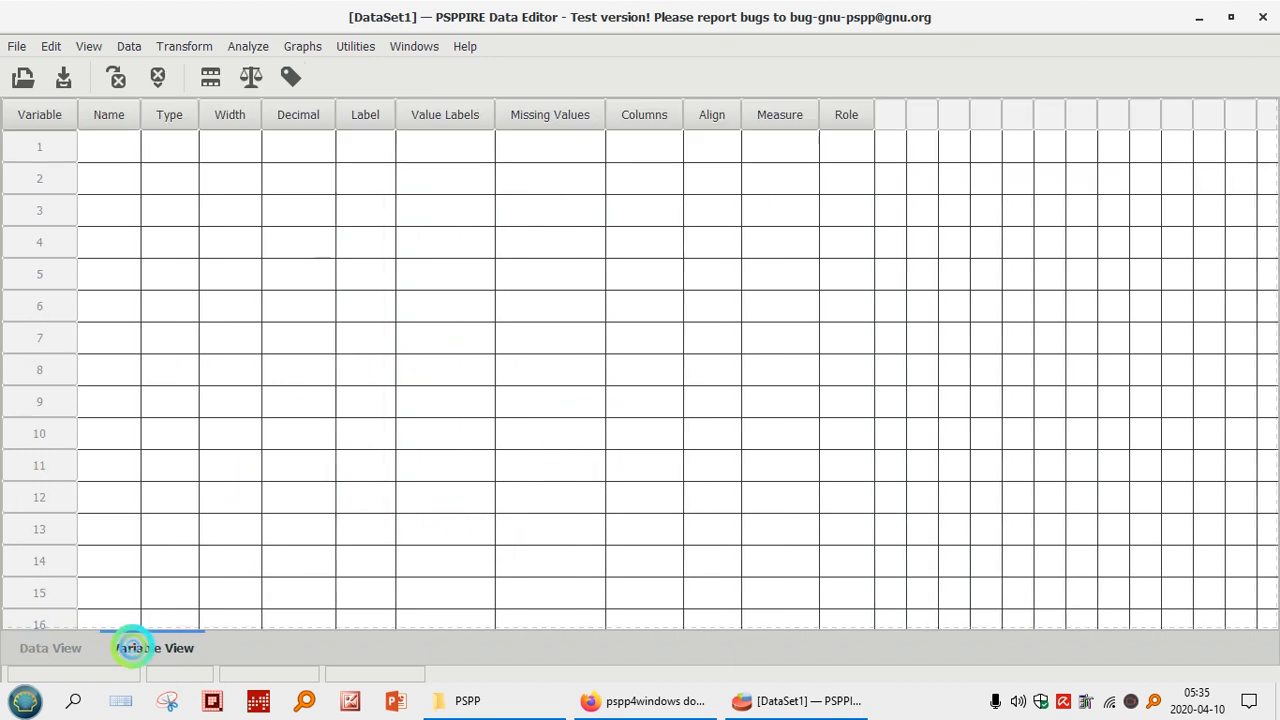
pyautogui.click(50, 647)
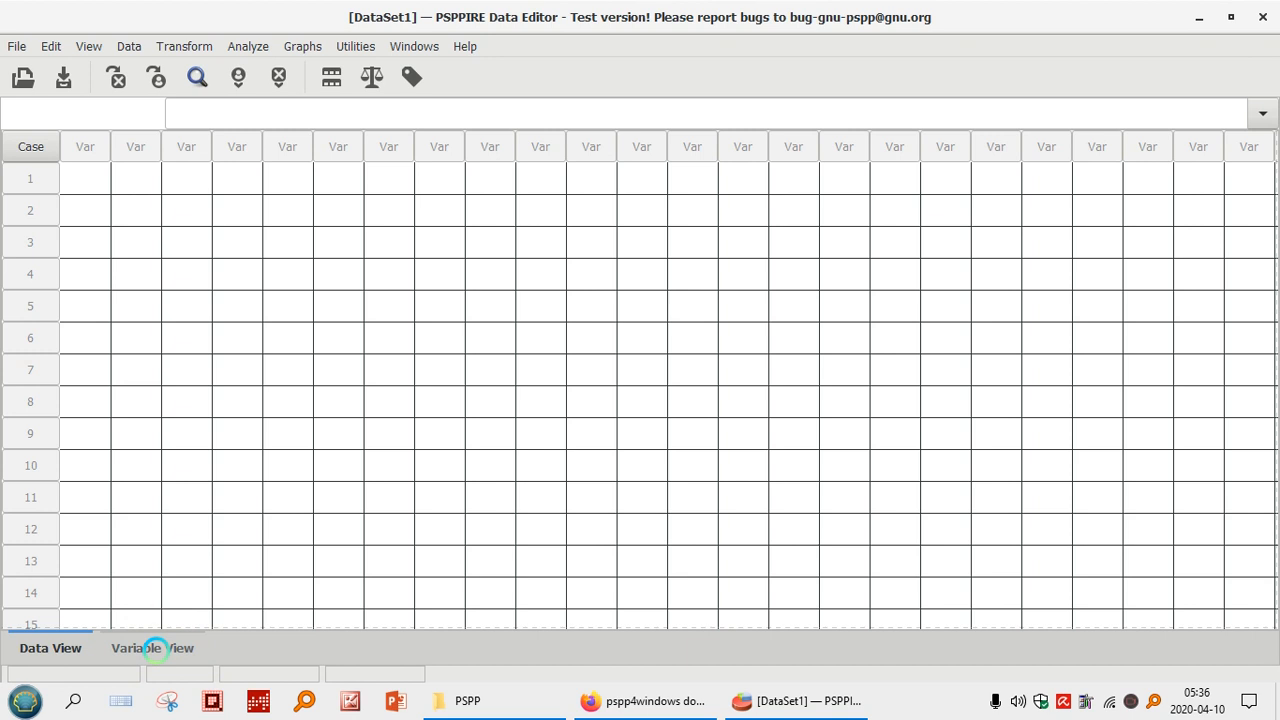
pyautogui.click(156, 648)
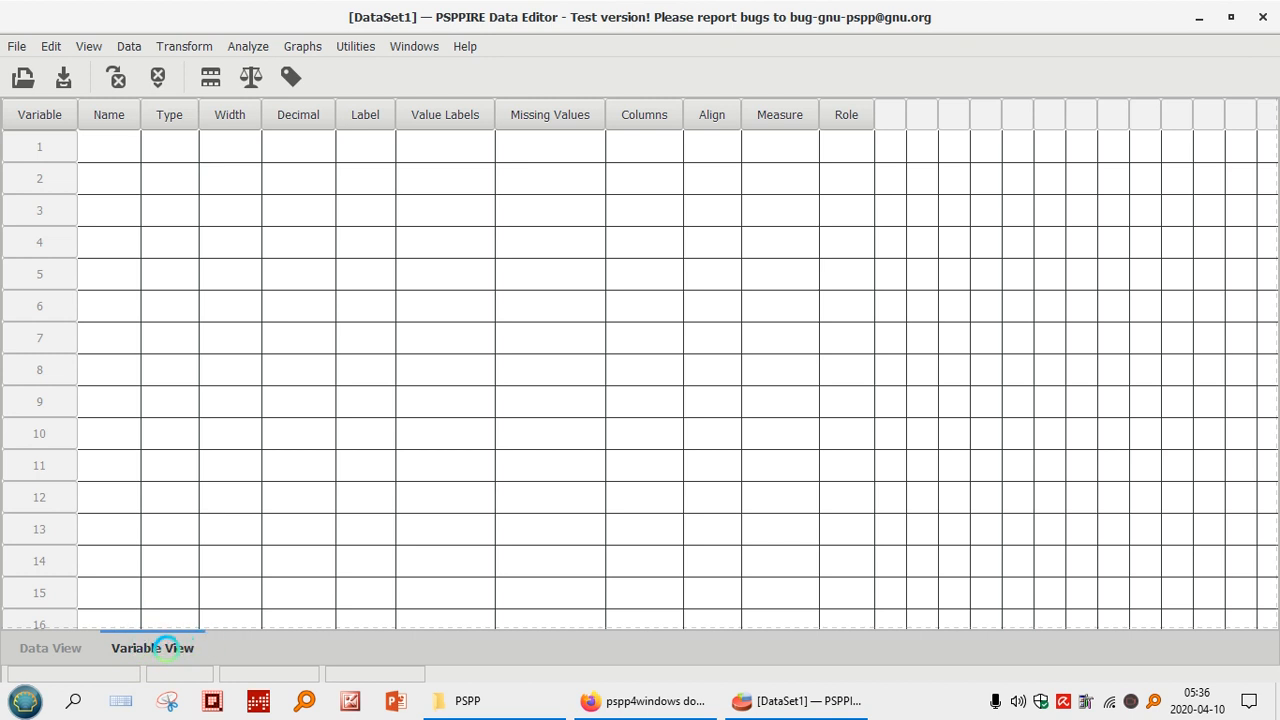
pyautogui.click(48, 636)
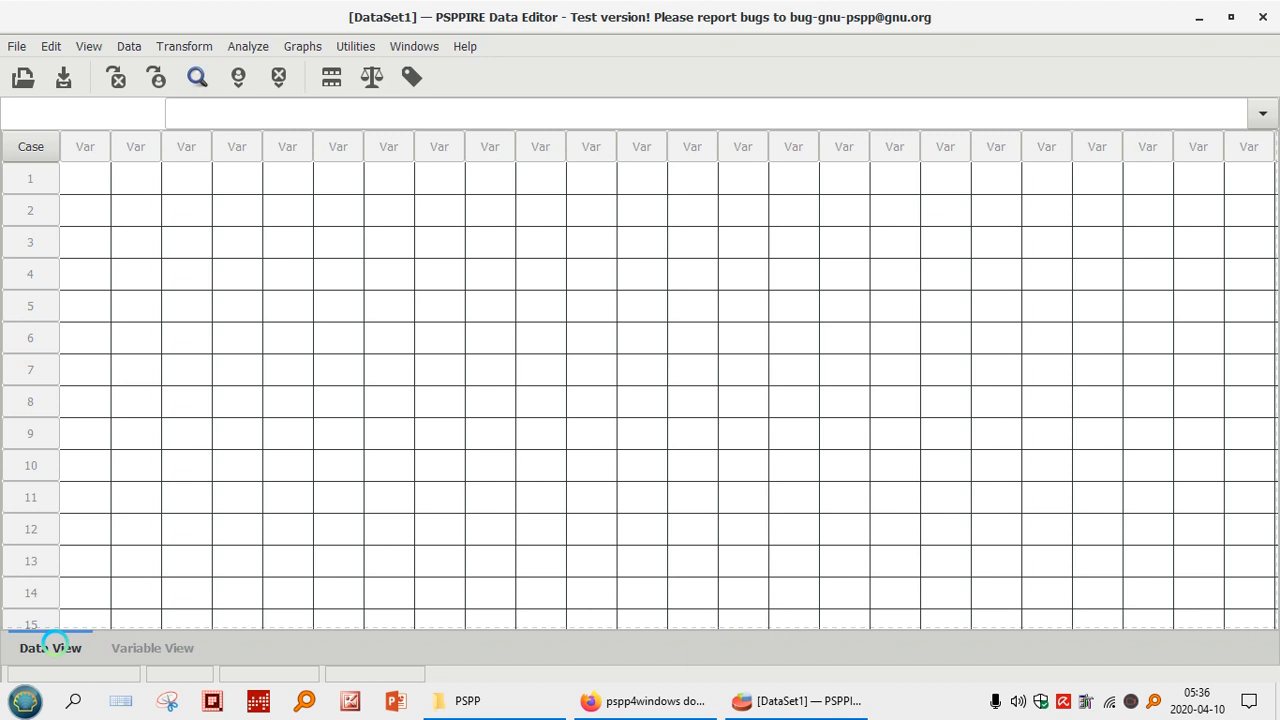
pyautogui.click(129, 647)
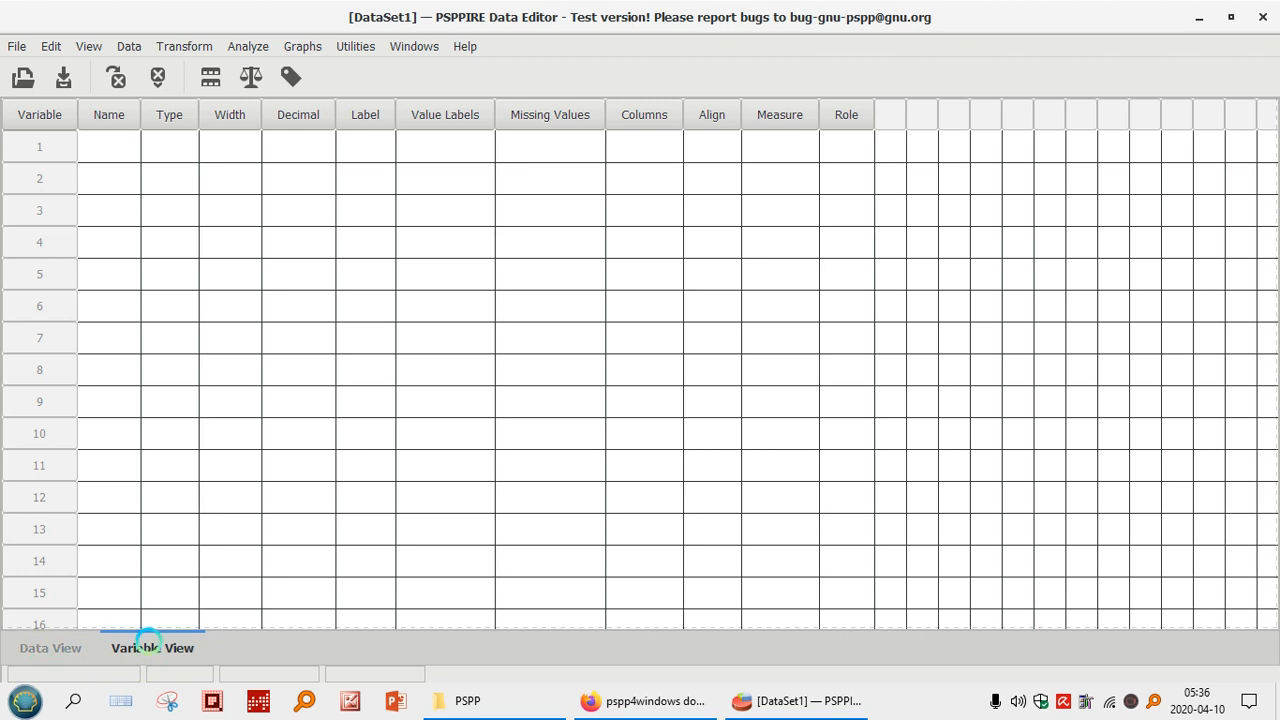
pyautogui.click(50, 648)
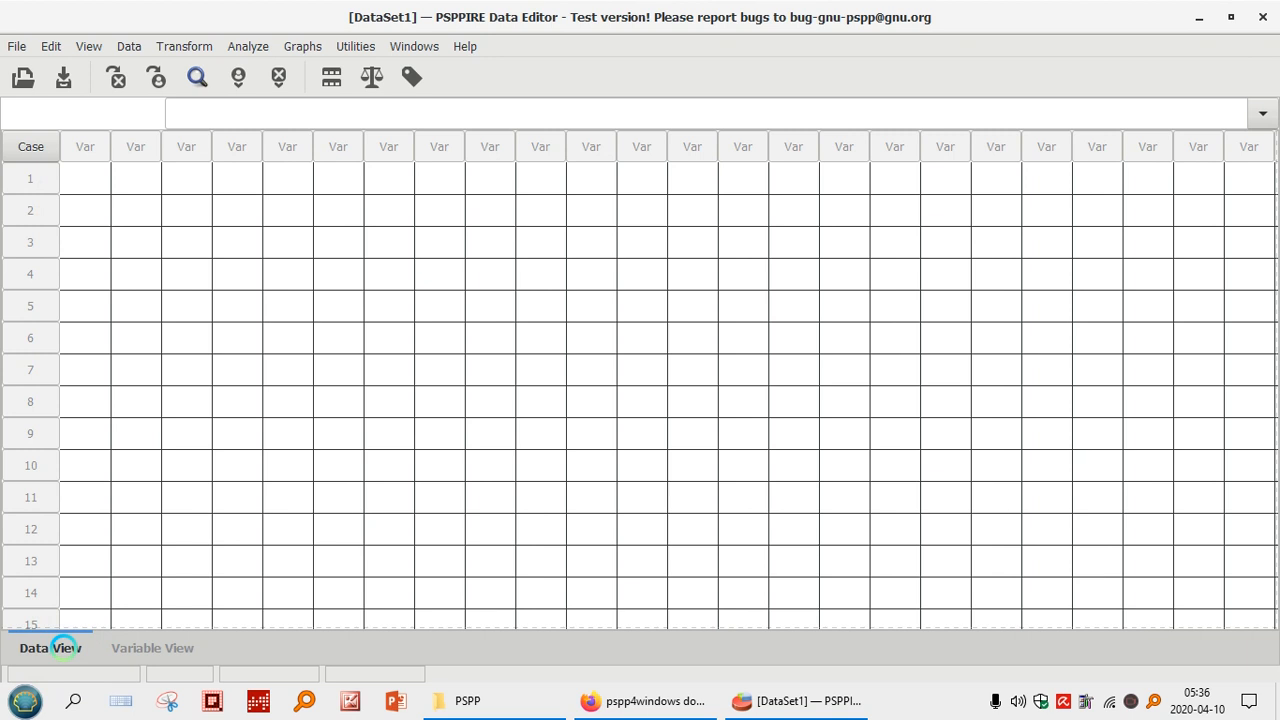
pyautogui.click(143, 645)
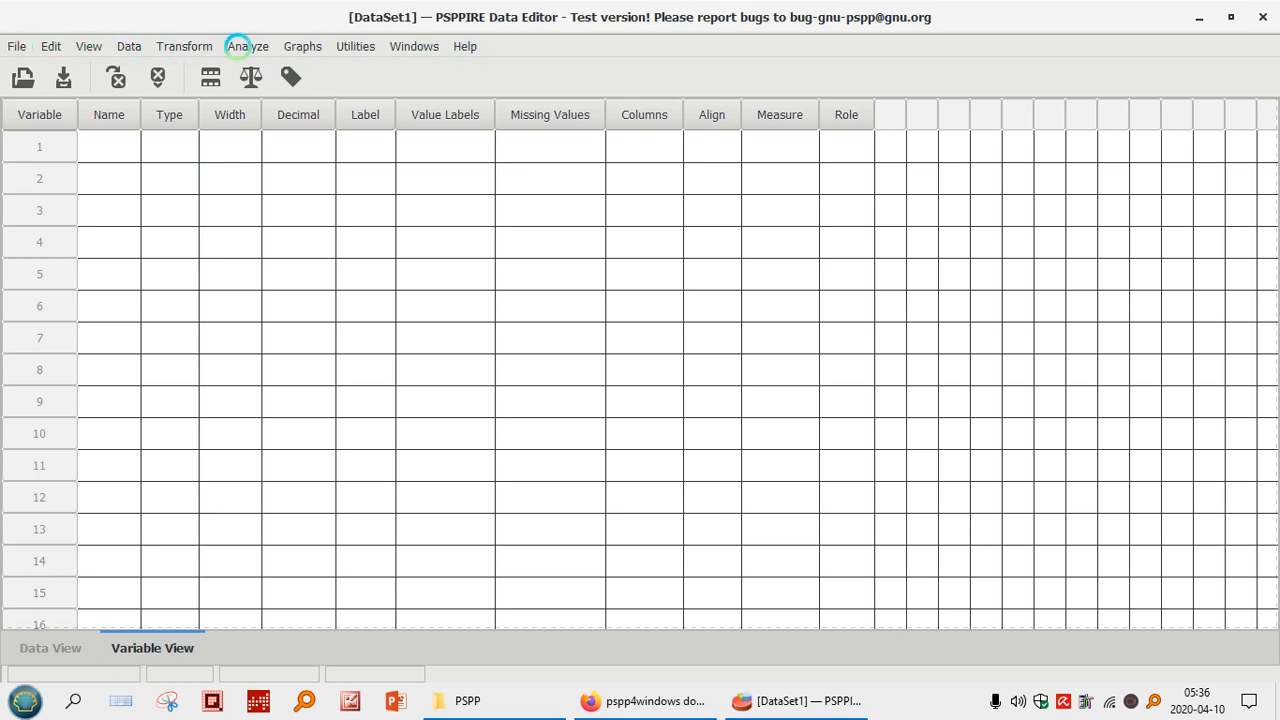
# Review the available analysis procedures and graph types, and close the list without running any
pyautogui.click(240, 42)
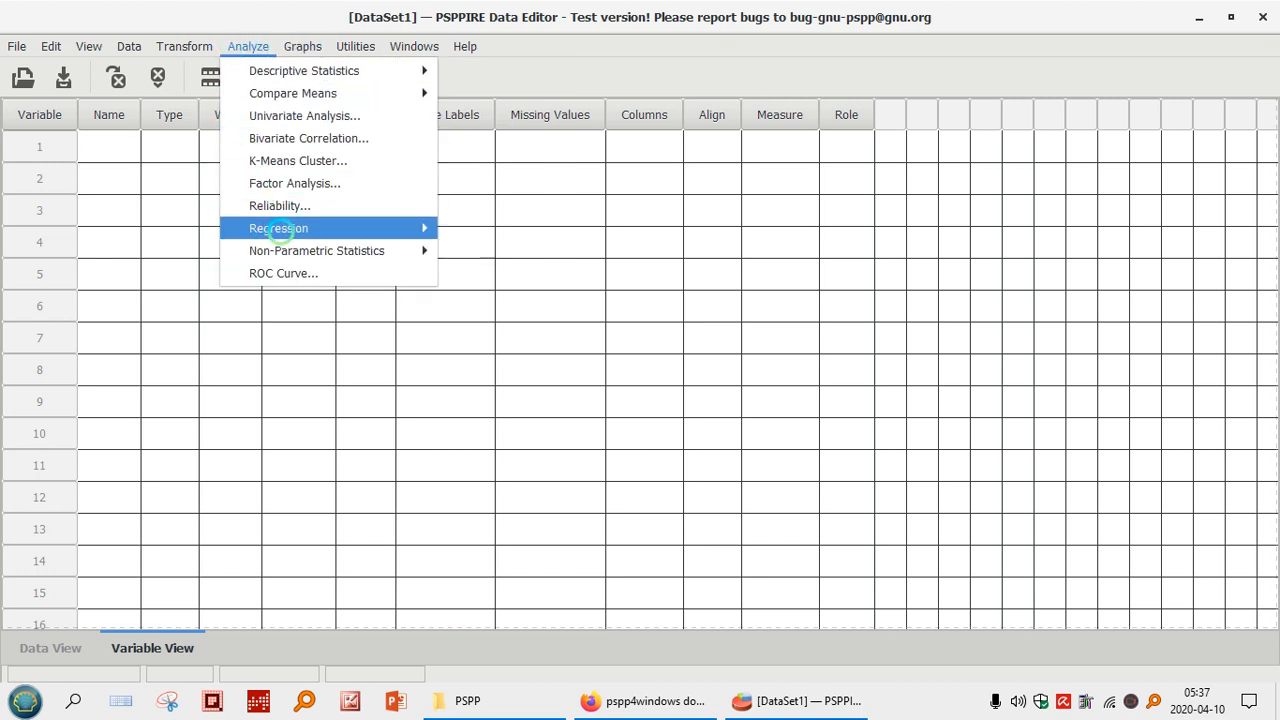
pyautogui.moveTo(174, 40)
pyautogui.moveTo(265, 30)
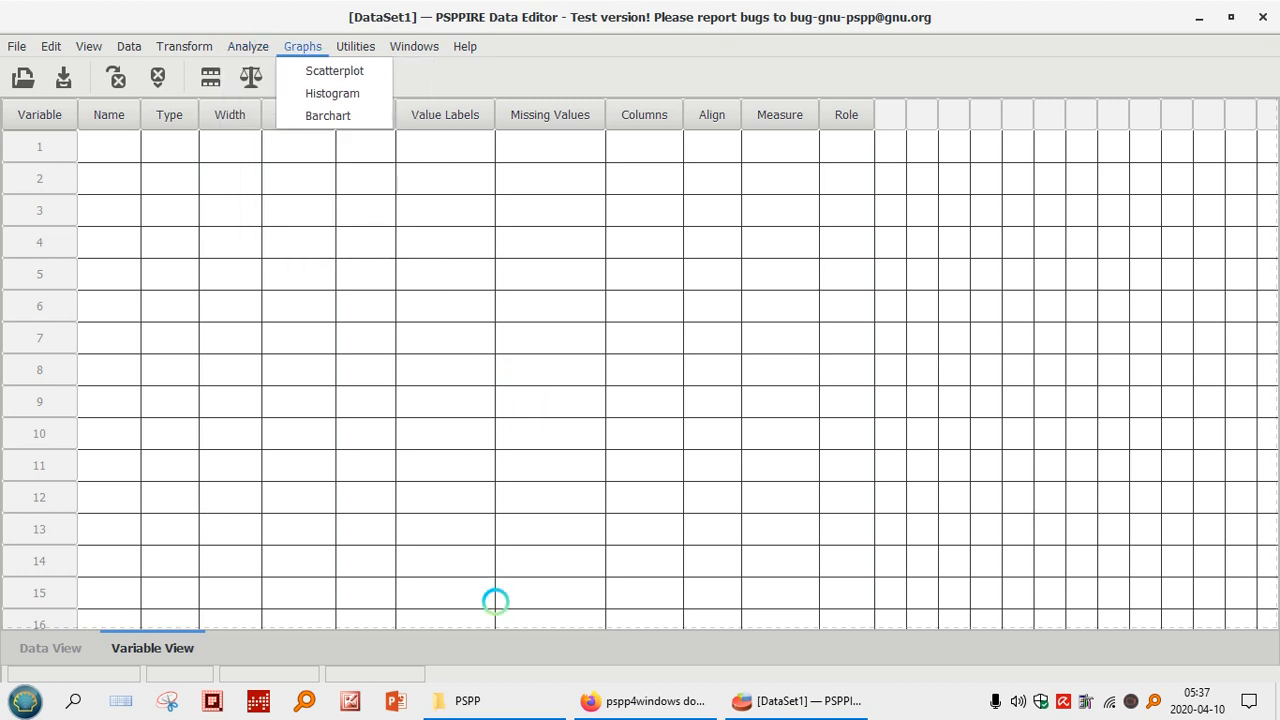
pyautogui.click(400, 634)
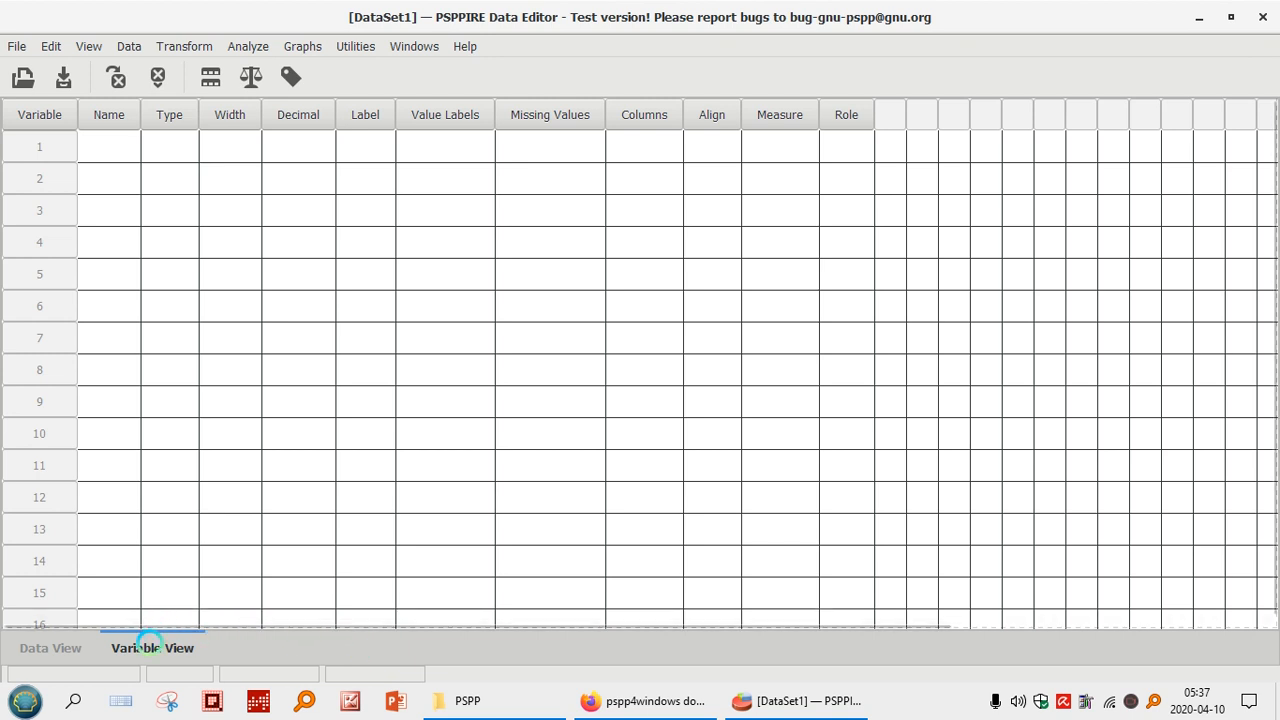
# Revisit the data sheet and the variable definition sheet of the open dataset, finishing on Variable View
pyautogui.click(55, 648)
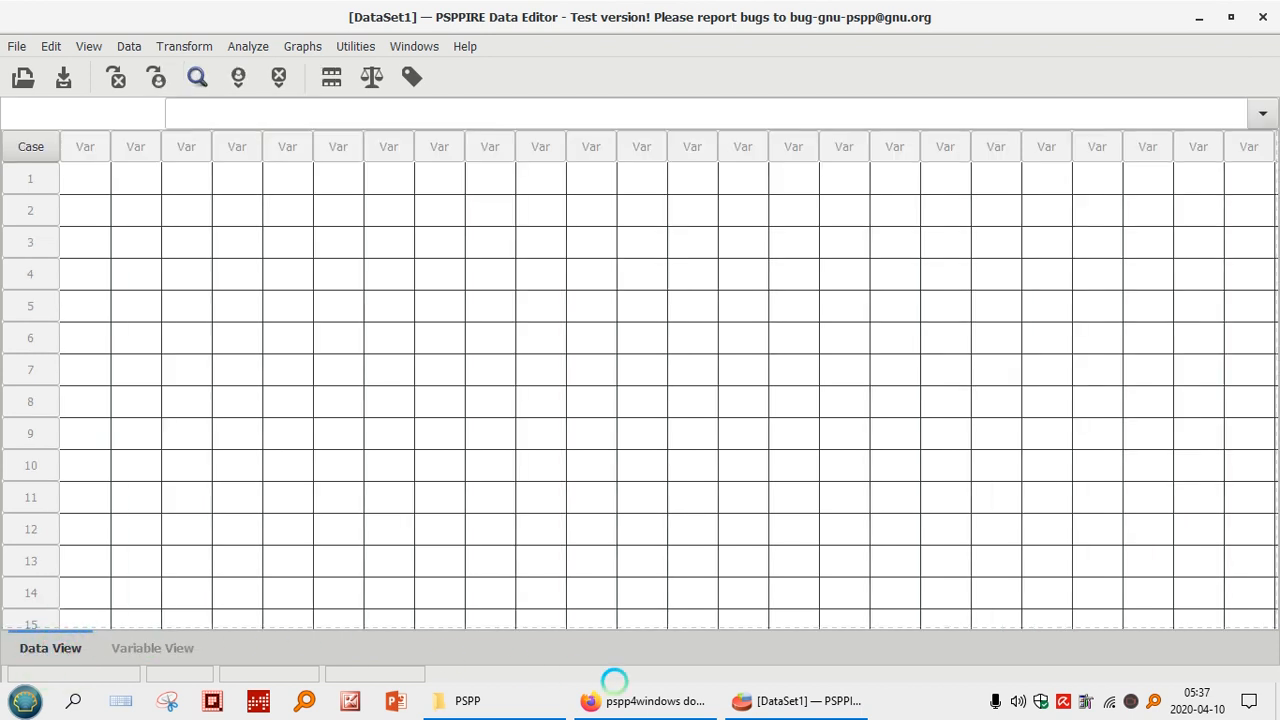
pyautogui.moveTo(768, 701)
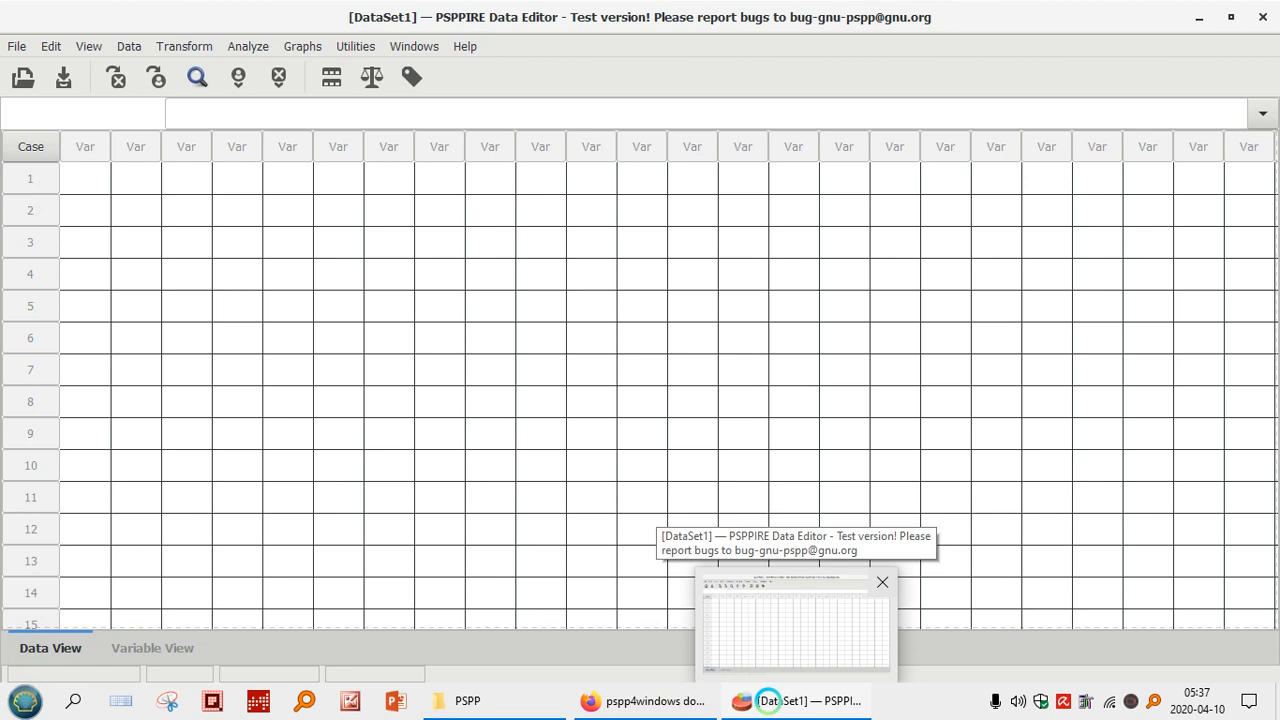
pyautogui.click(768, 701)
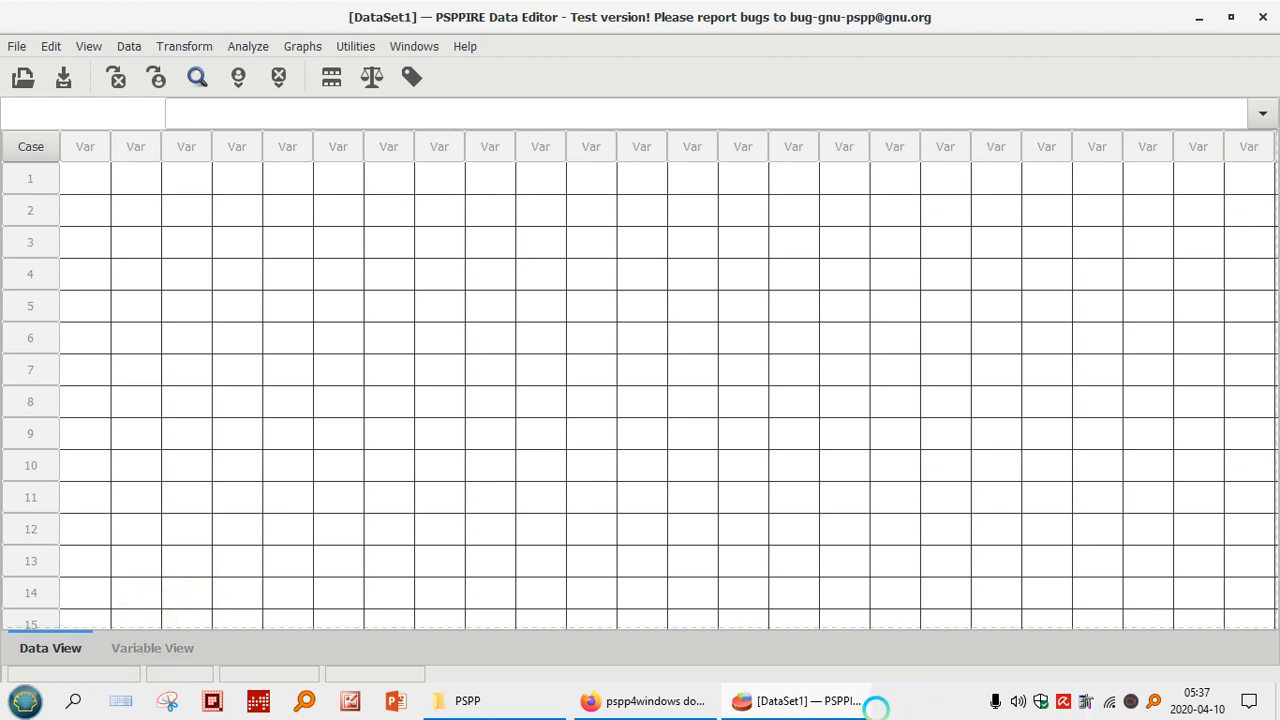
pyautogui.click(132, 647)
pyautogui.click(55, 647)
pyautogui.moveTo(839, 701)
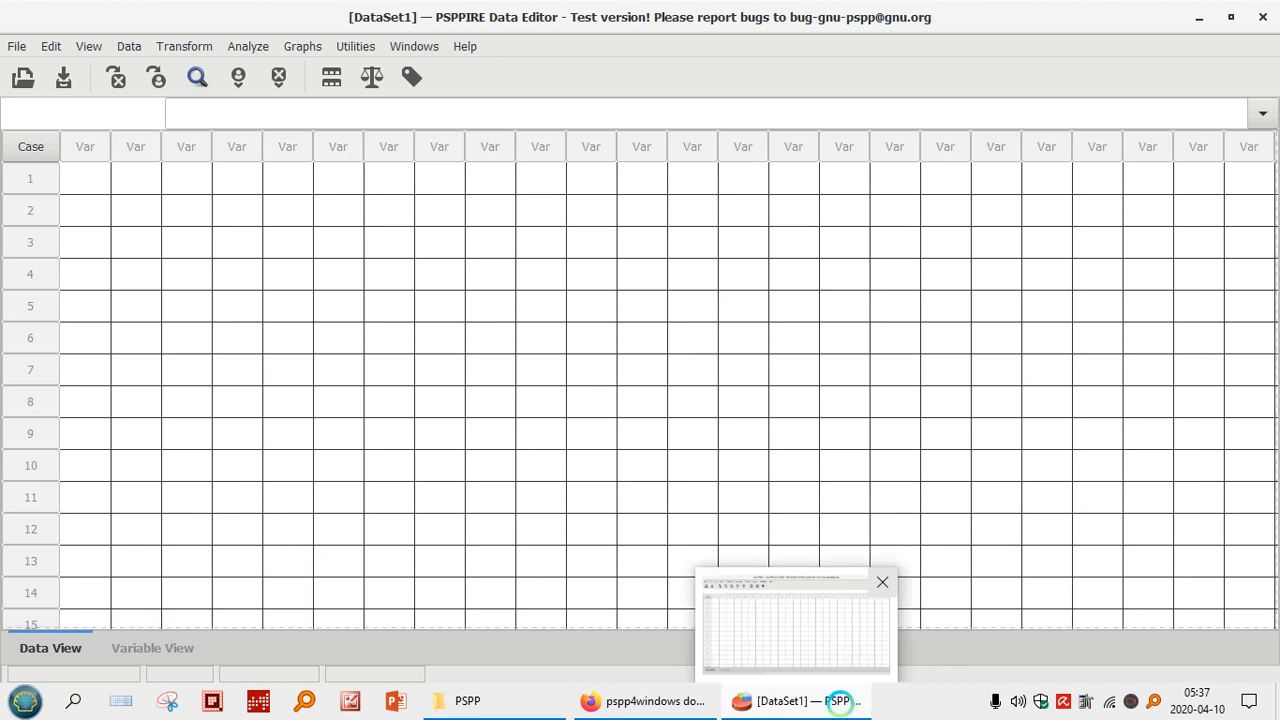
pyautogui.click(152, 647)
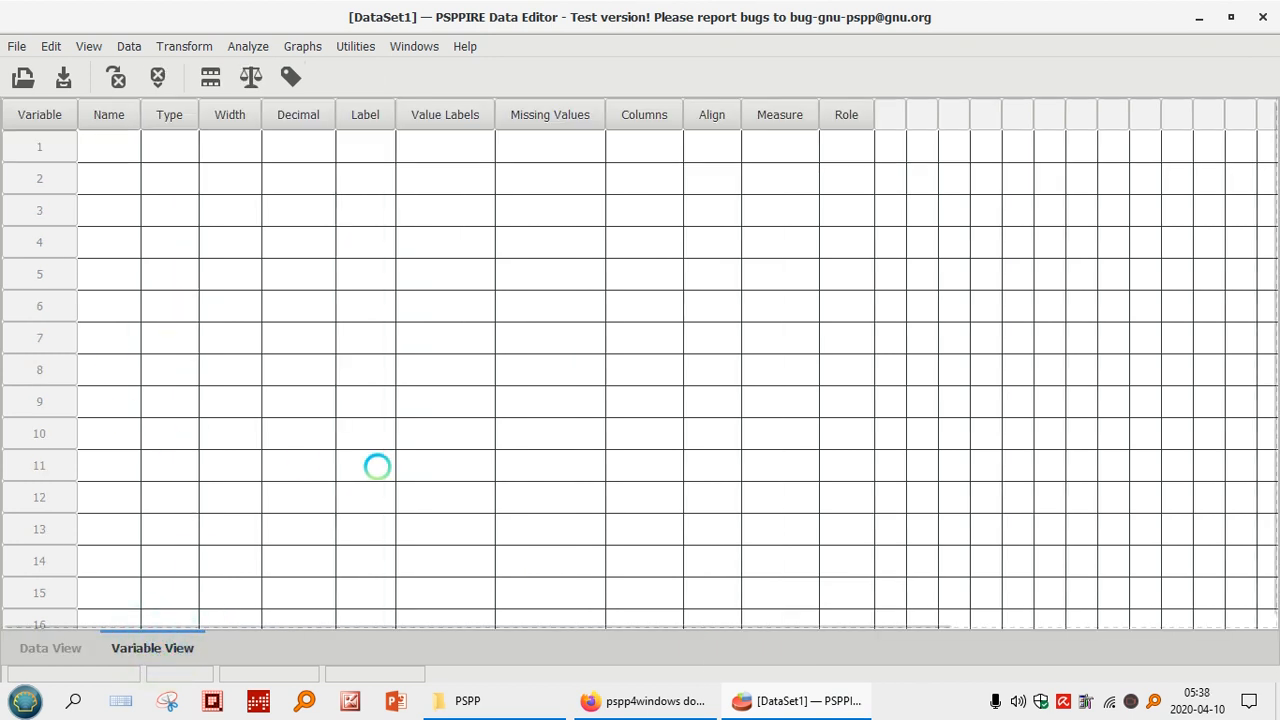
# Switch to File Explorer and look through the Data Analysis folder, including its Backup and PSPP subfolders
pyautogui.click(500, 702)
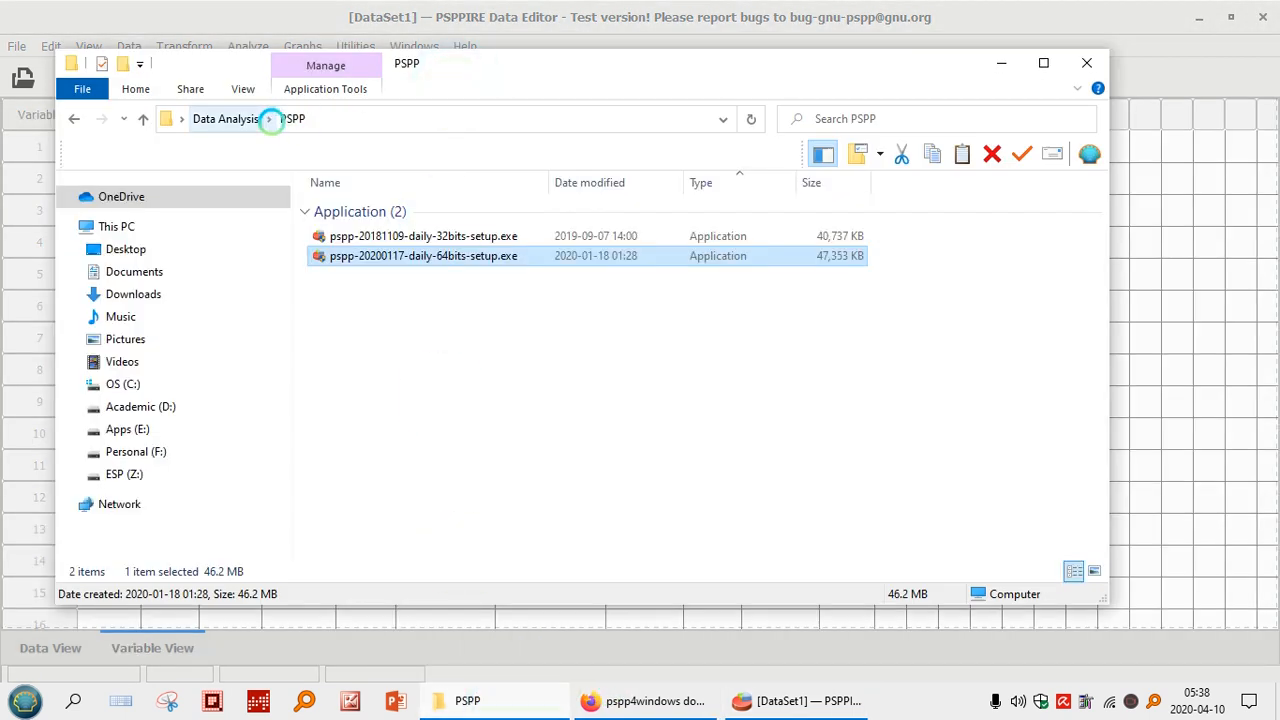
pyautogui.click(247, 119)
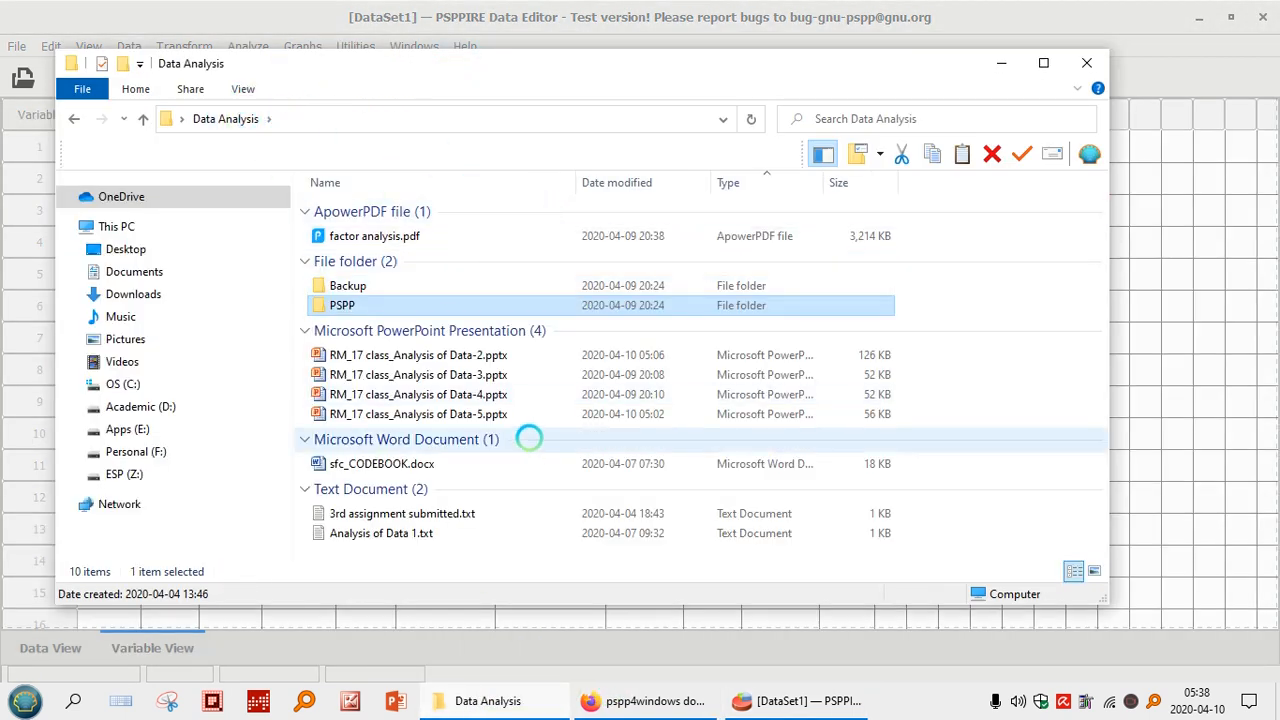
pyautogui.doubleClick(345, 286)
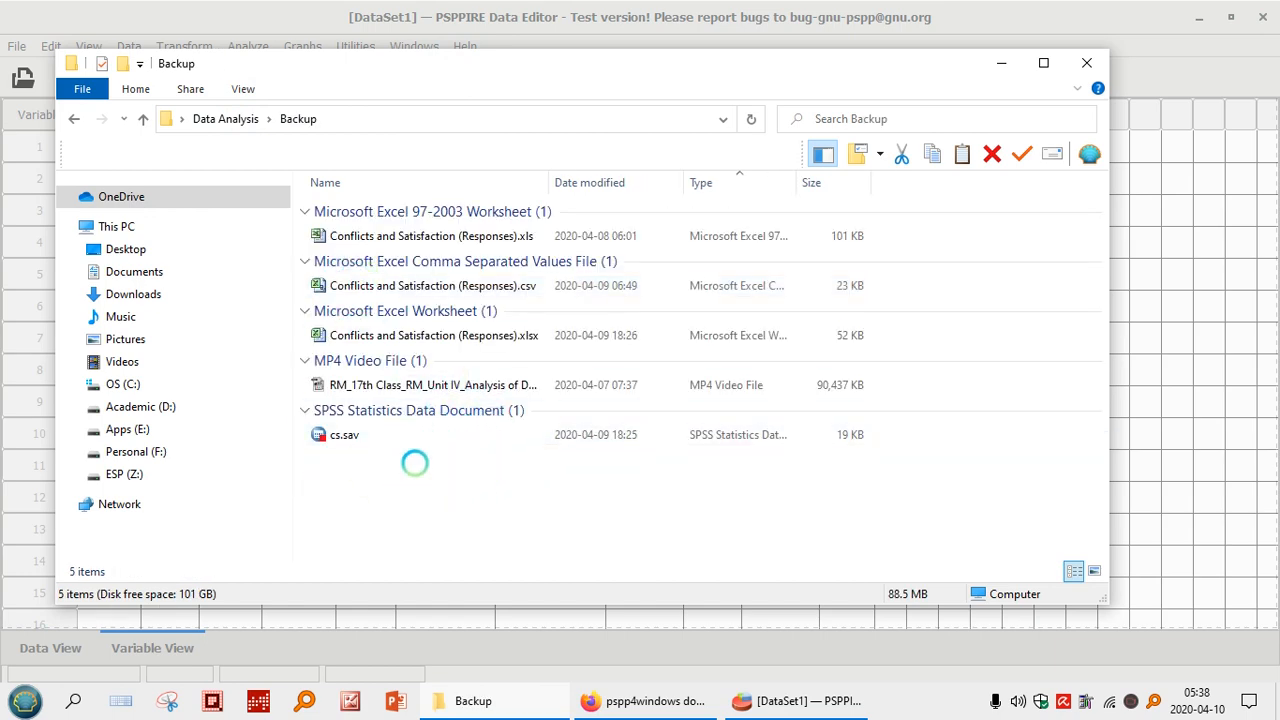
pyautogui.hotkey('alt', 'Left')
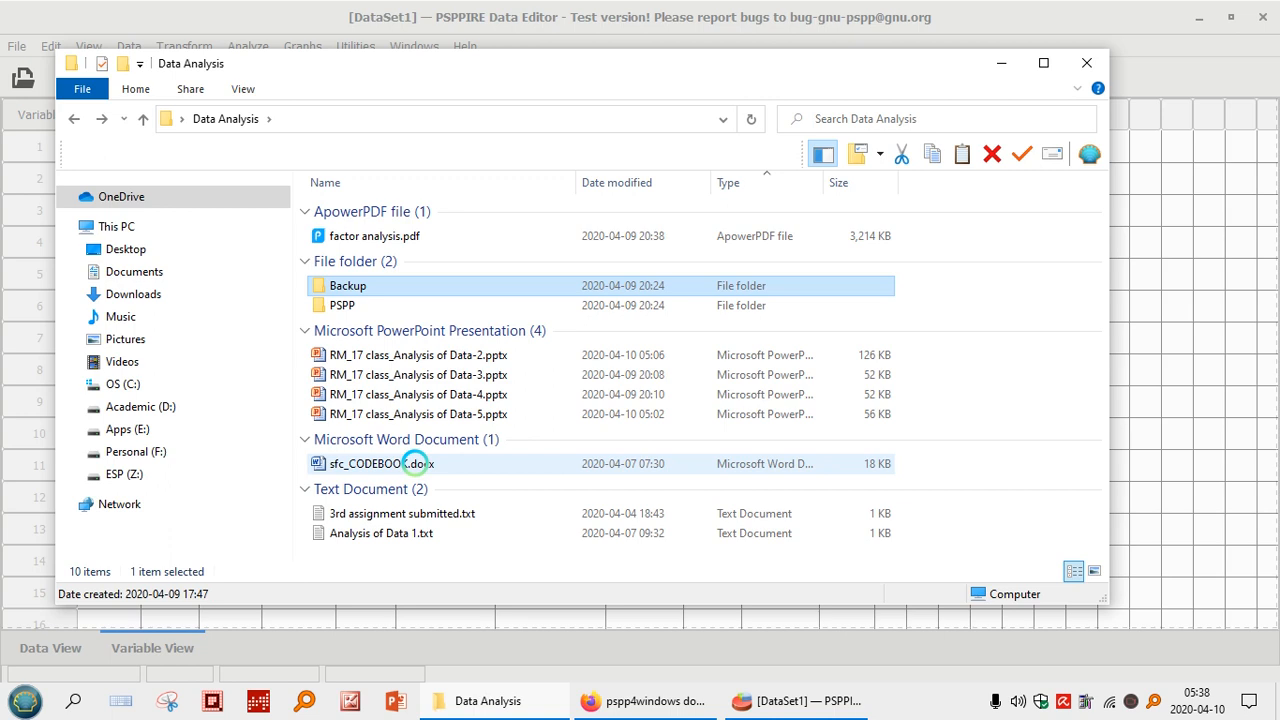
pyautogui.doubleClick(340, 305)
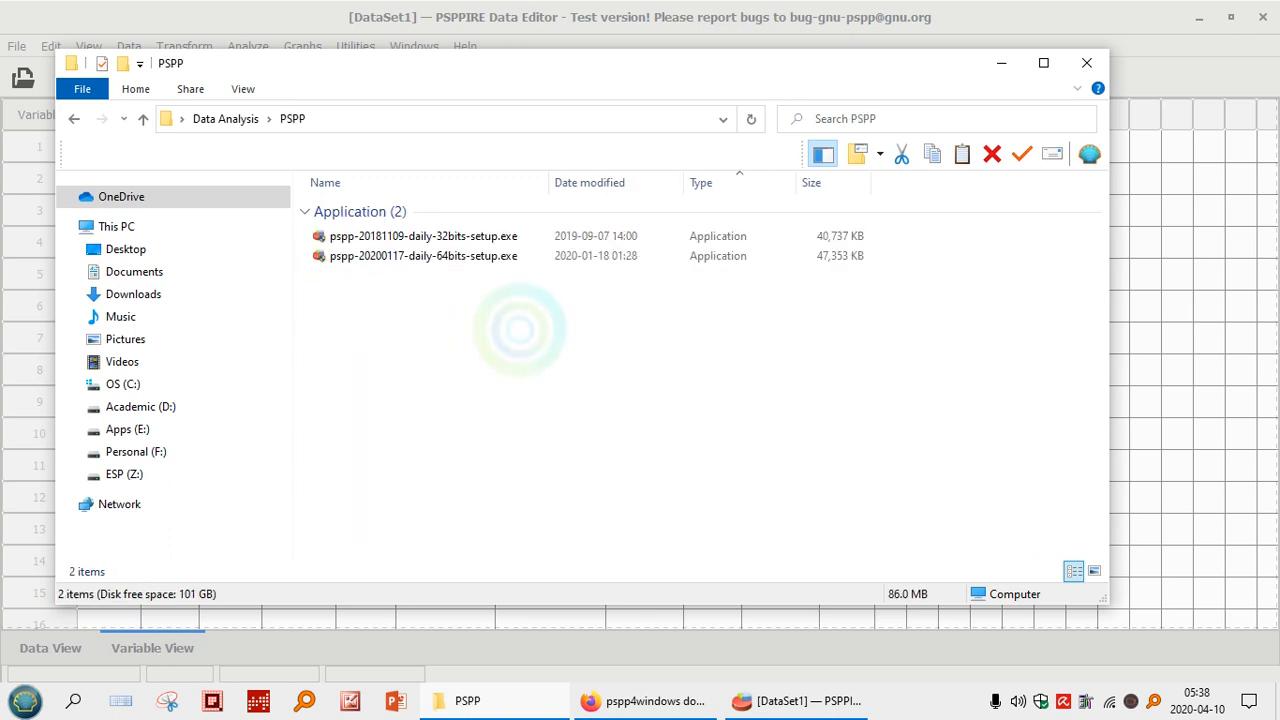
pyautogui.hotkey('alt', 'Left')
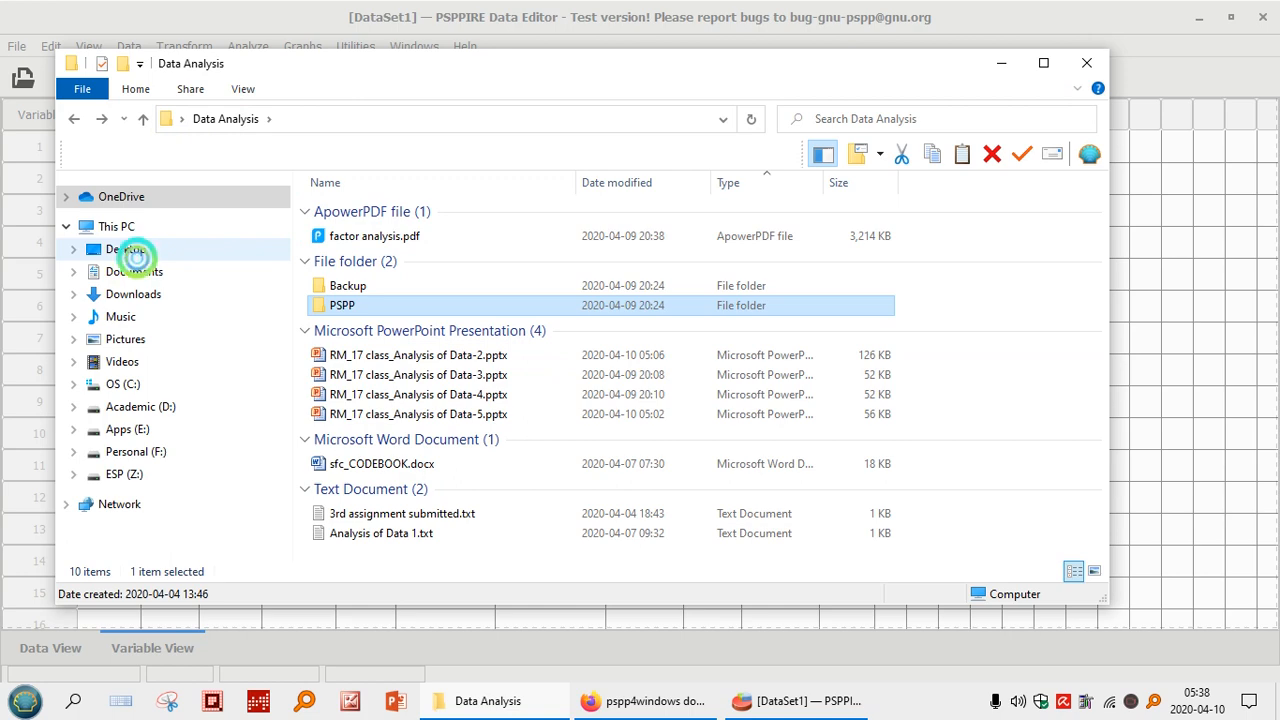
# Browse the Desktop folder and its RM_III_18_02_2020 folder, opening the Demo on Qst construction subfolder to look for the codebook
pyautogui.click(128, 249)
pyautogui.click(445, 428)
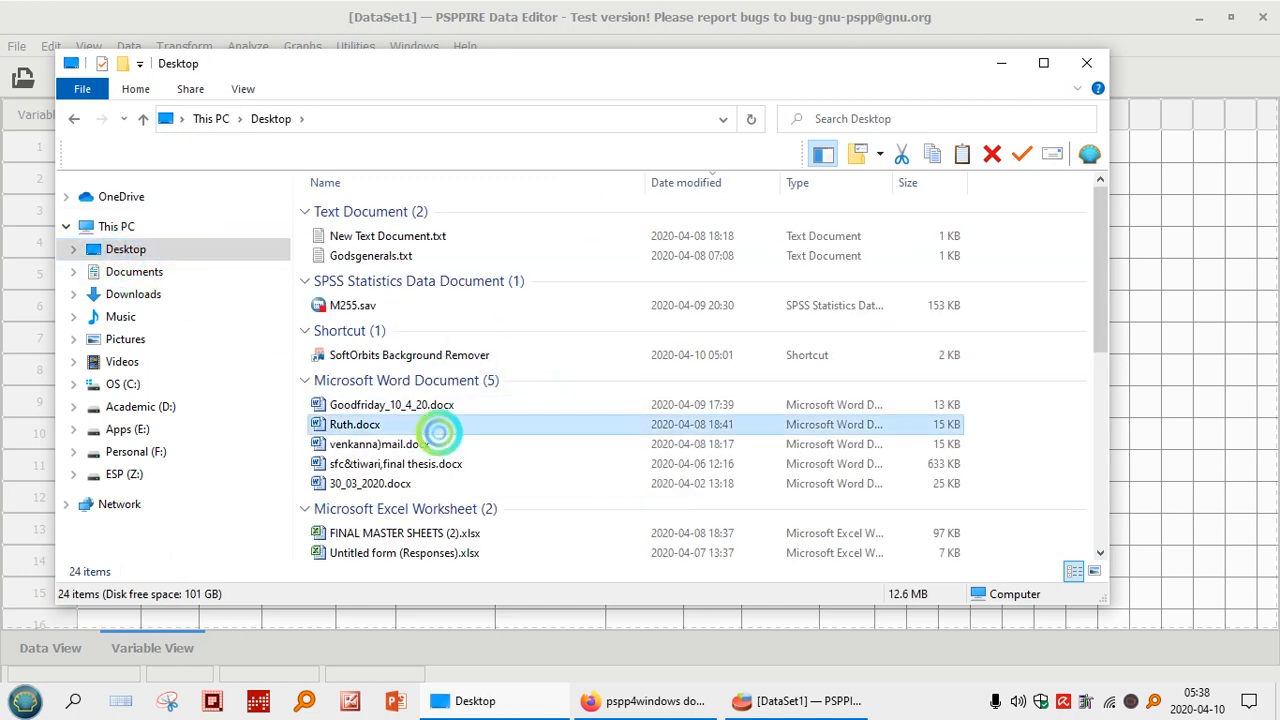
pyautogui.scroll(-5, 440, 430)
pyautogui.click(440, 420)
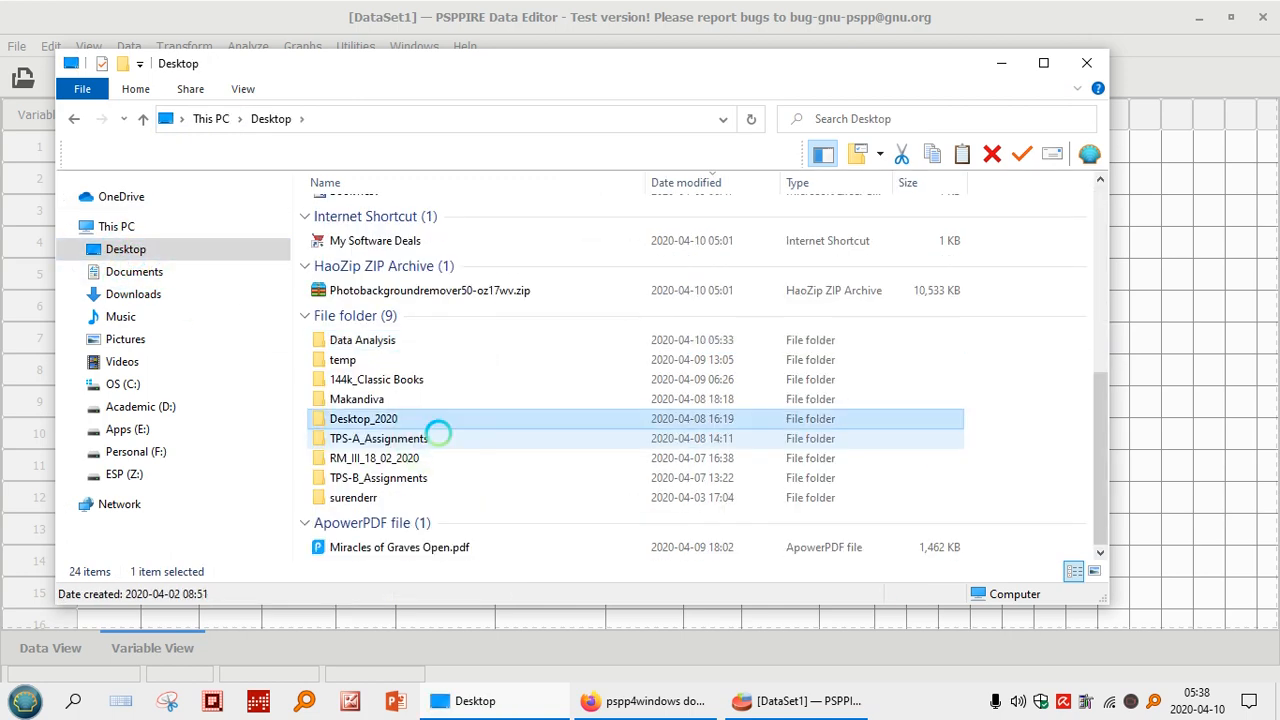
pyautogui.press('Down')
pyautogui.press('Down')
pyautogui.press('Down')
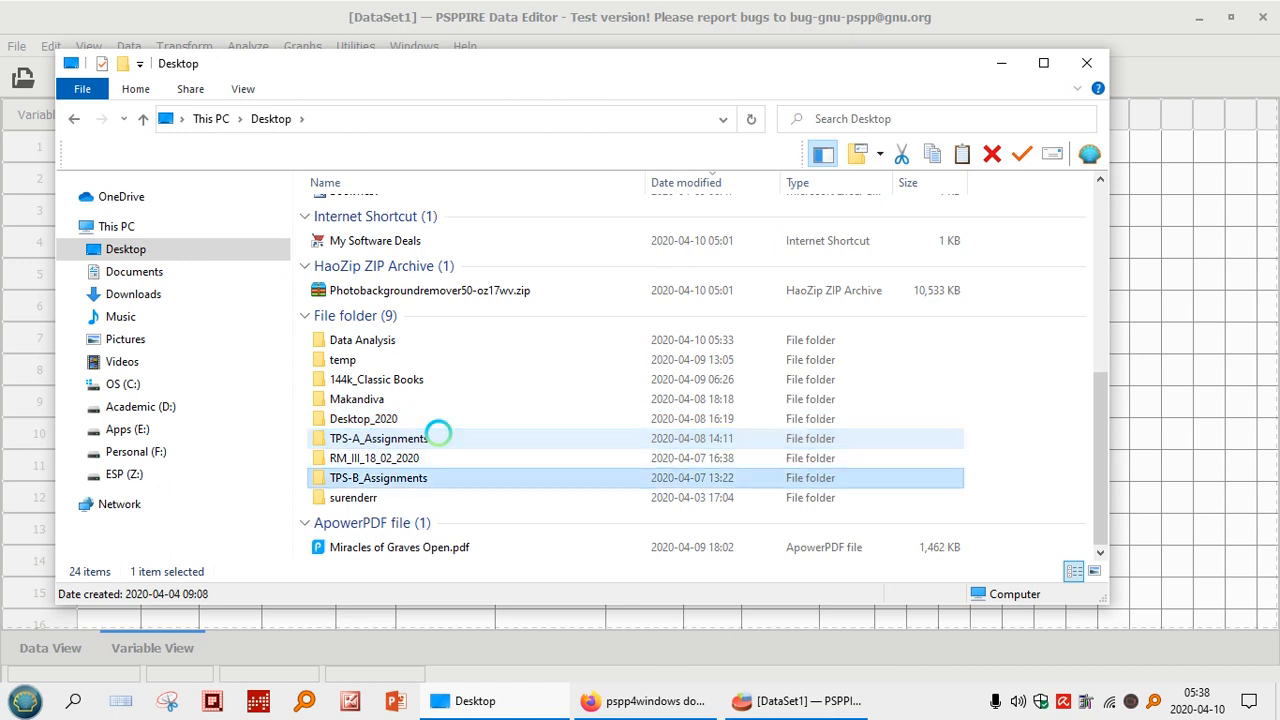
pyautogui.press('Down')
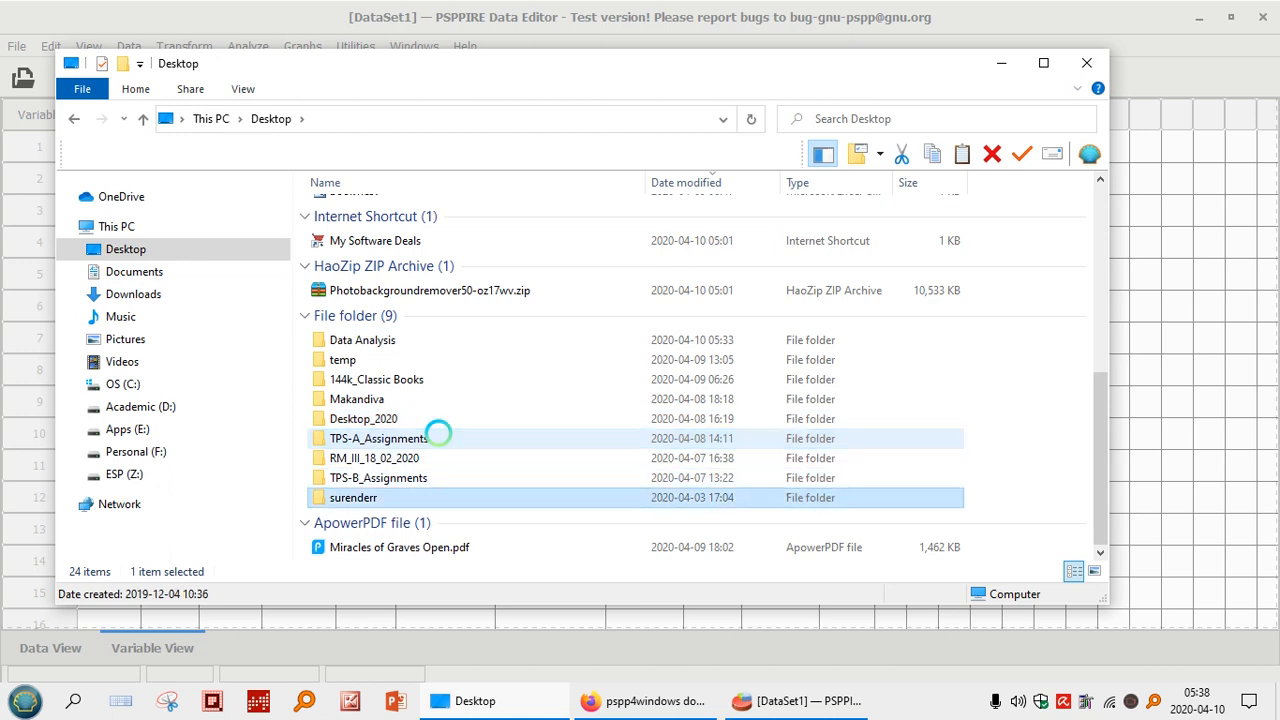
pyautogui.press('Up')
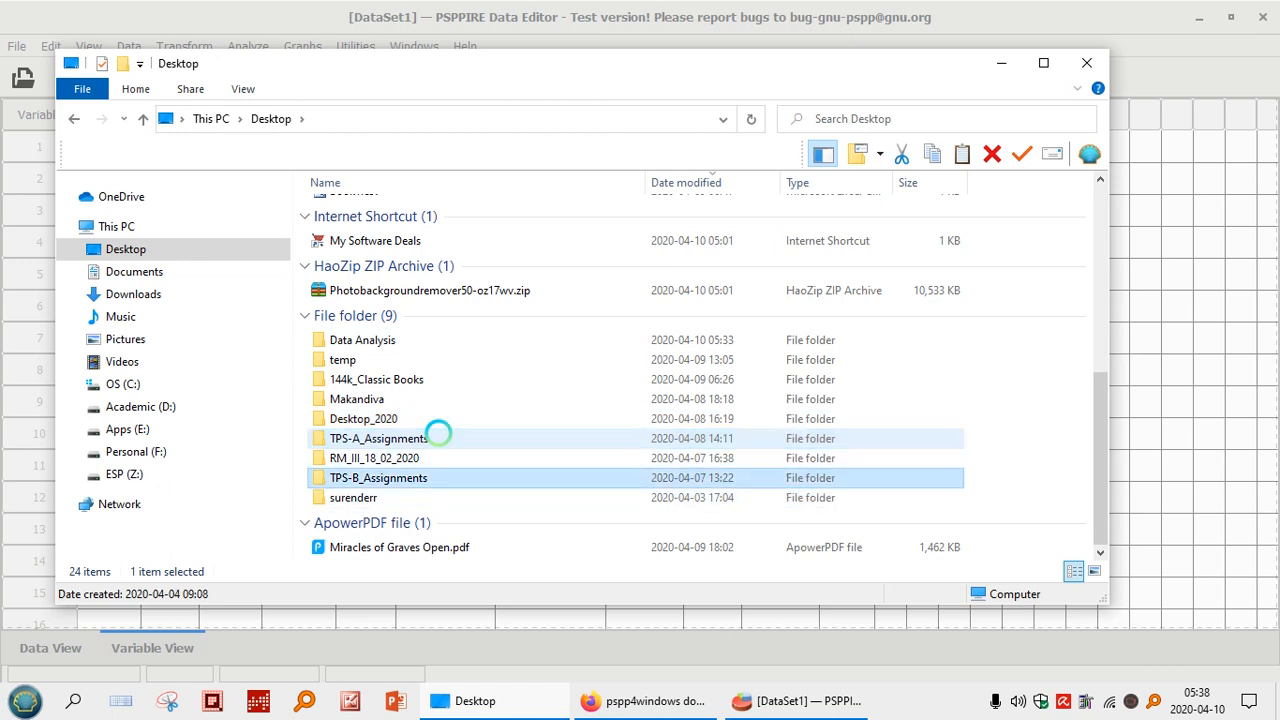
pyautogui.press('Up')
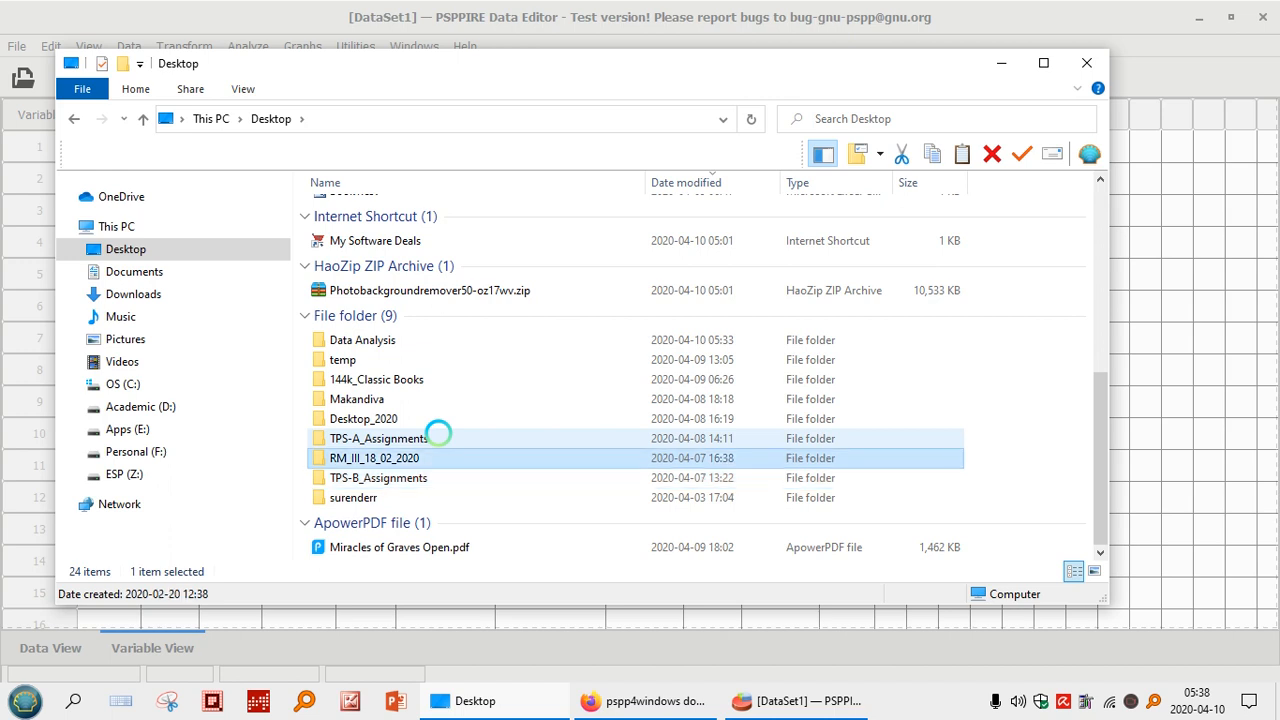
pyautogui.press('Return')
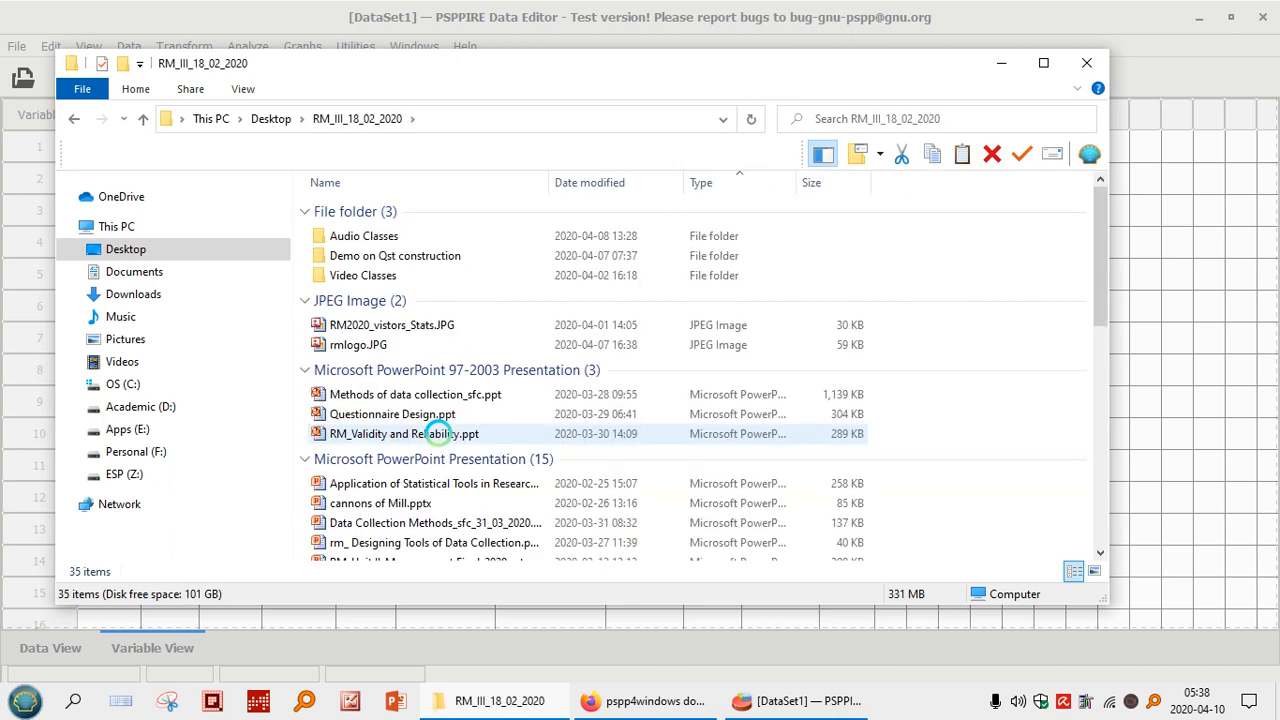
pyautogui.press('Down')
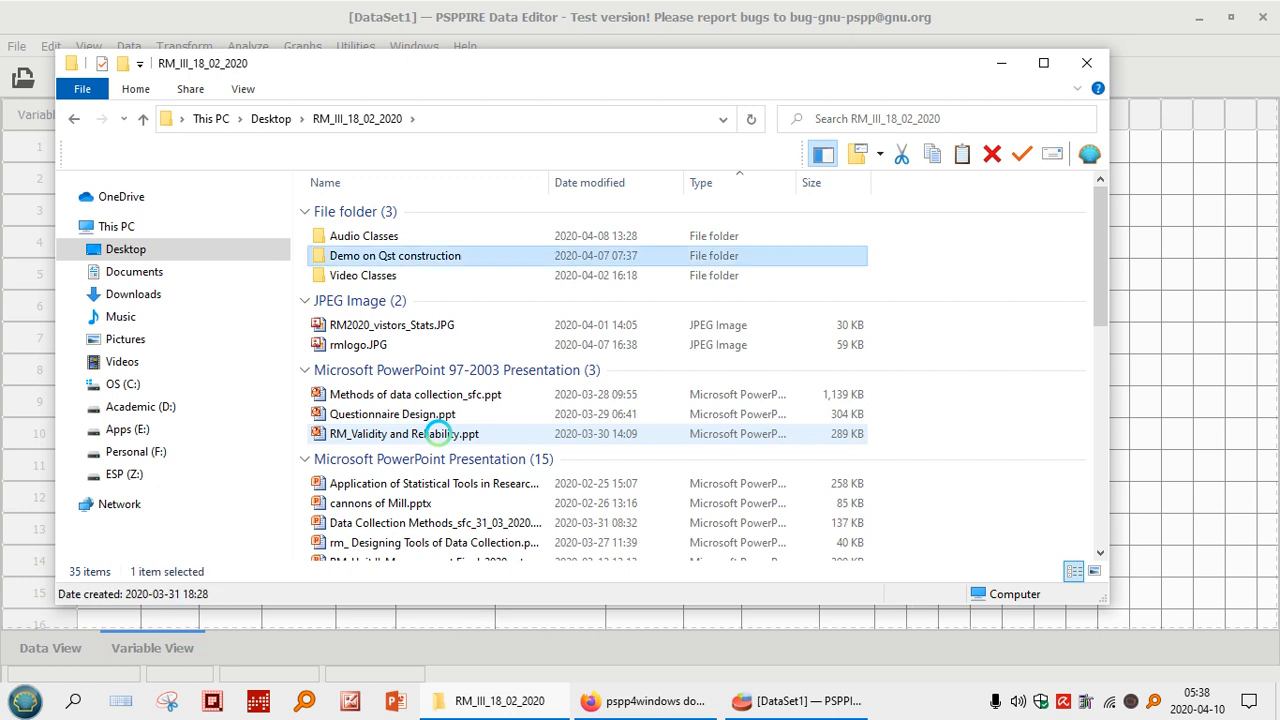
pyautogui.press('Return')
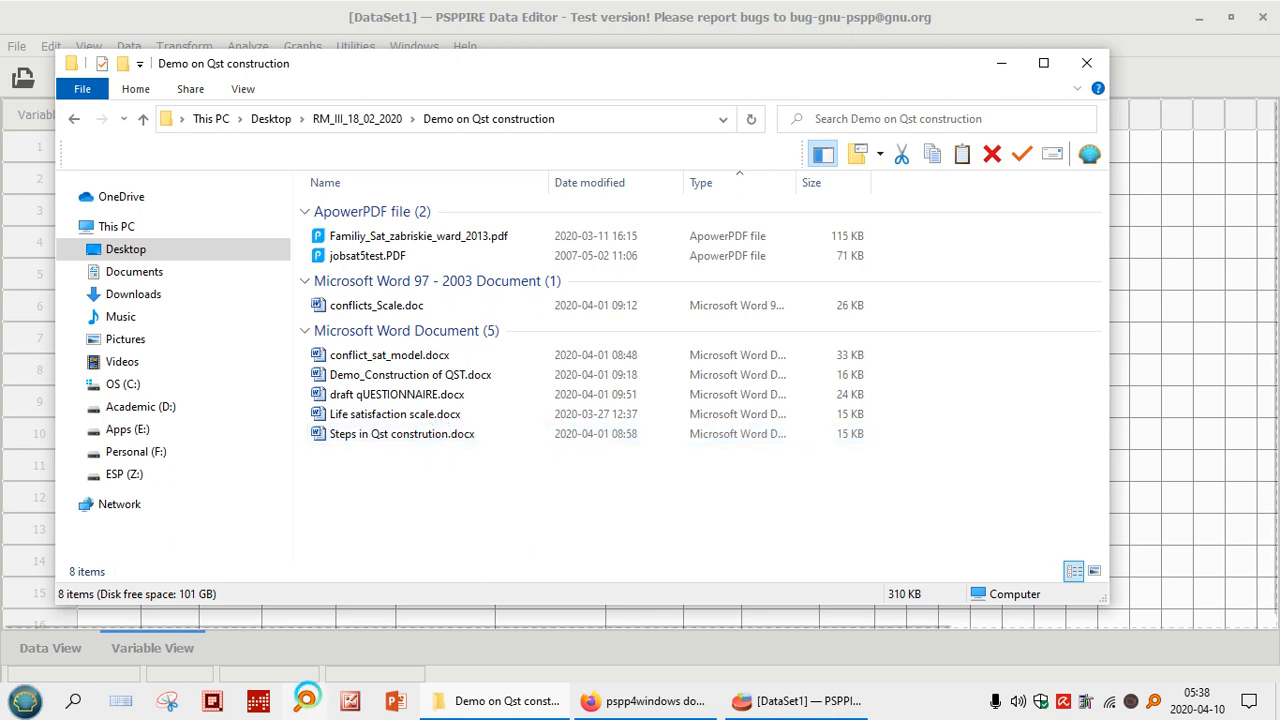
# Switch to Everything, search for "sfc_cod", open sfc_CODEBOOK.docx in Word, and clear the File Explorer window and document recovery list out of view
pyautogui.click(303, 700)
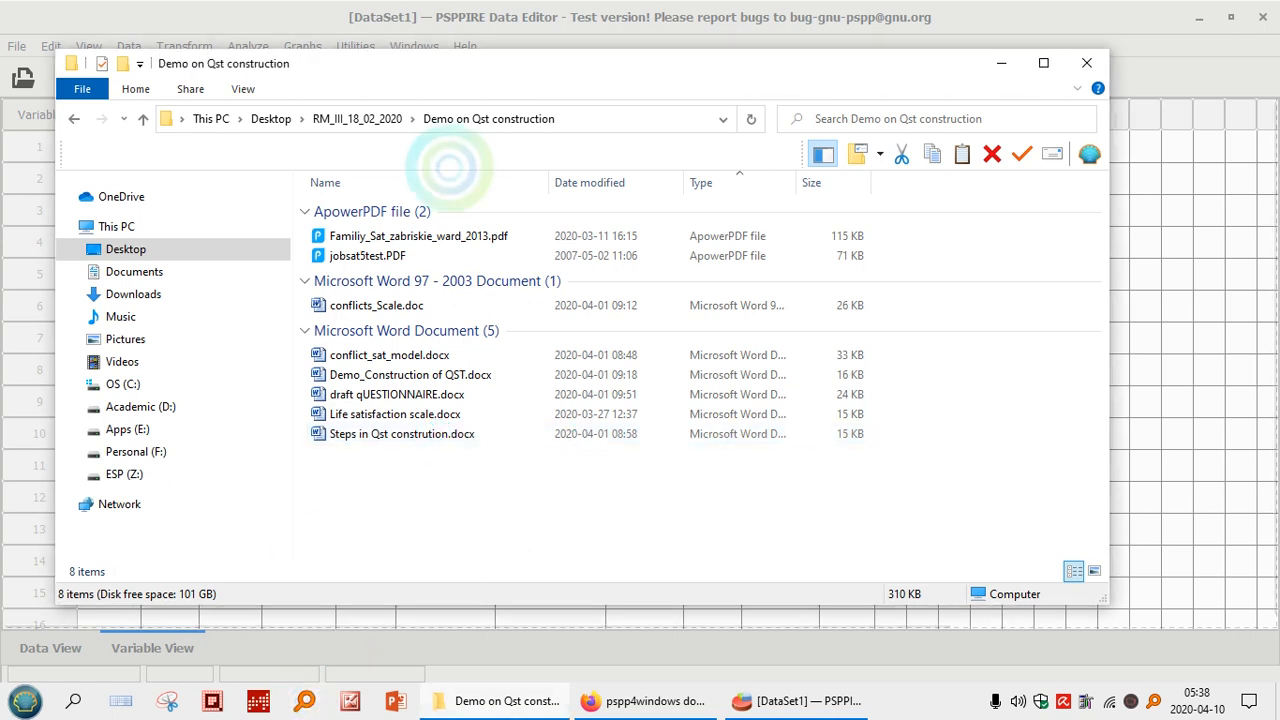
pyautogui.write('s')
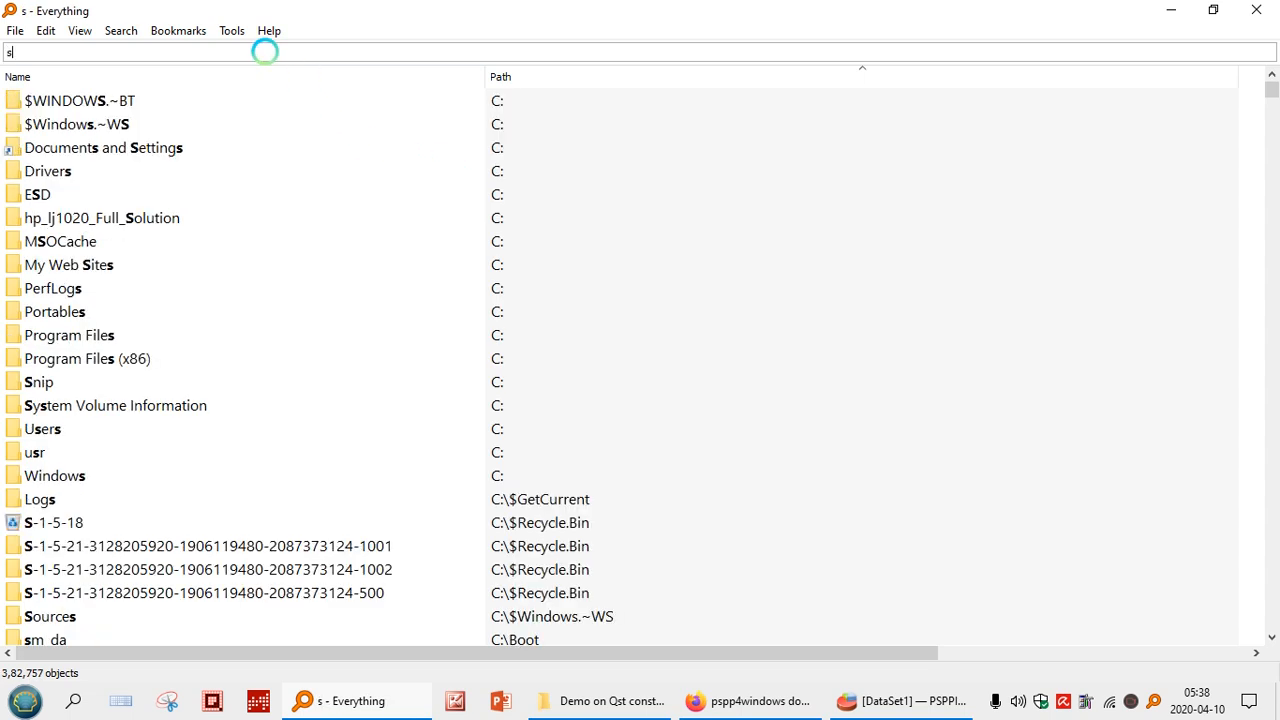
pyautogui.write('fc_cod')
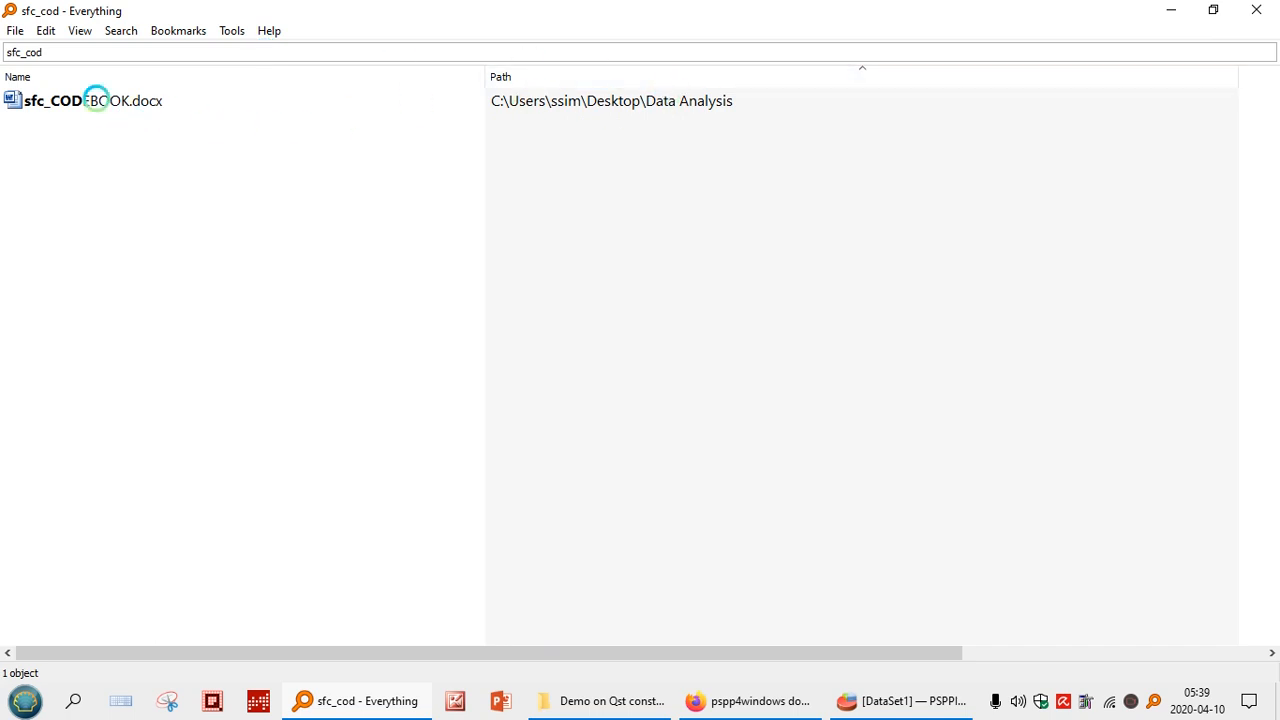
pyautogui.doubleClick(96, 100)
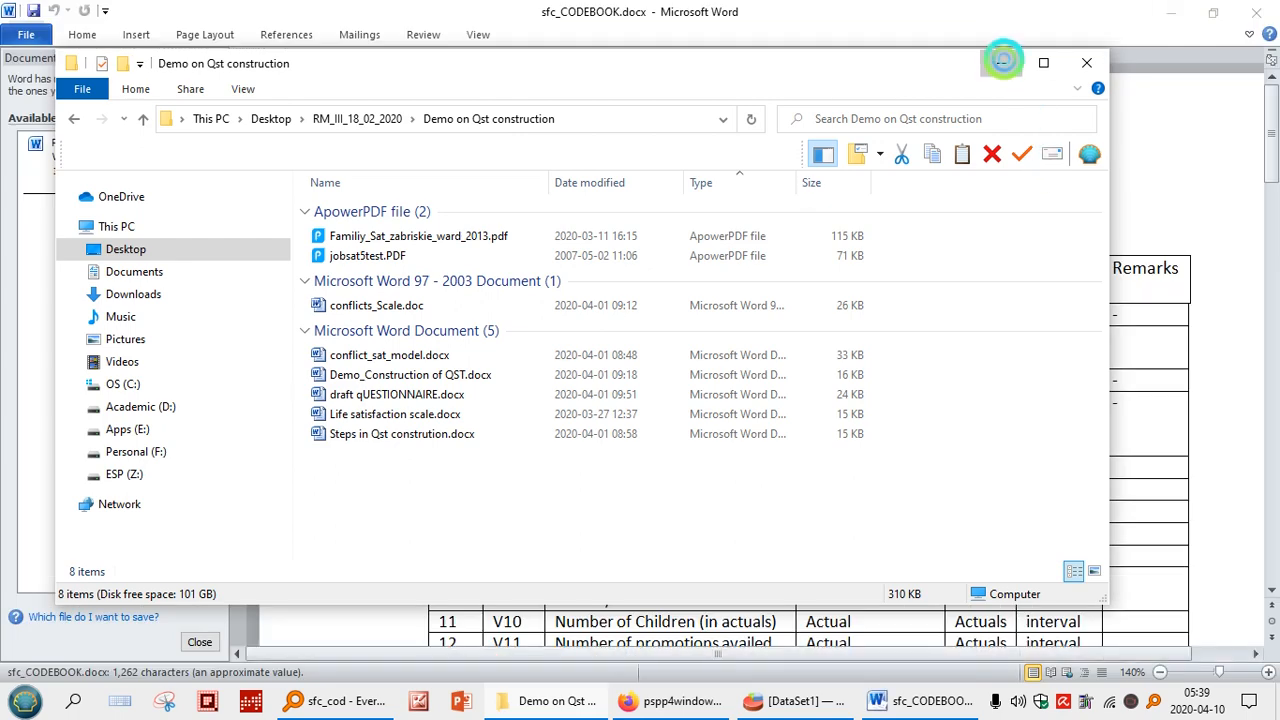
pyautogui.click(1003, 62)
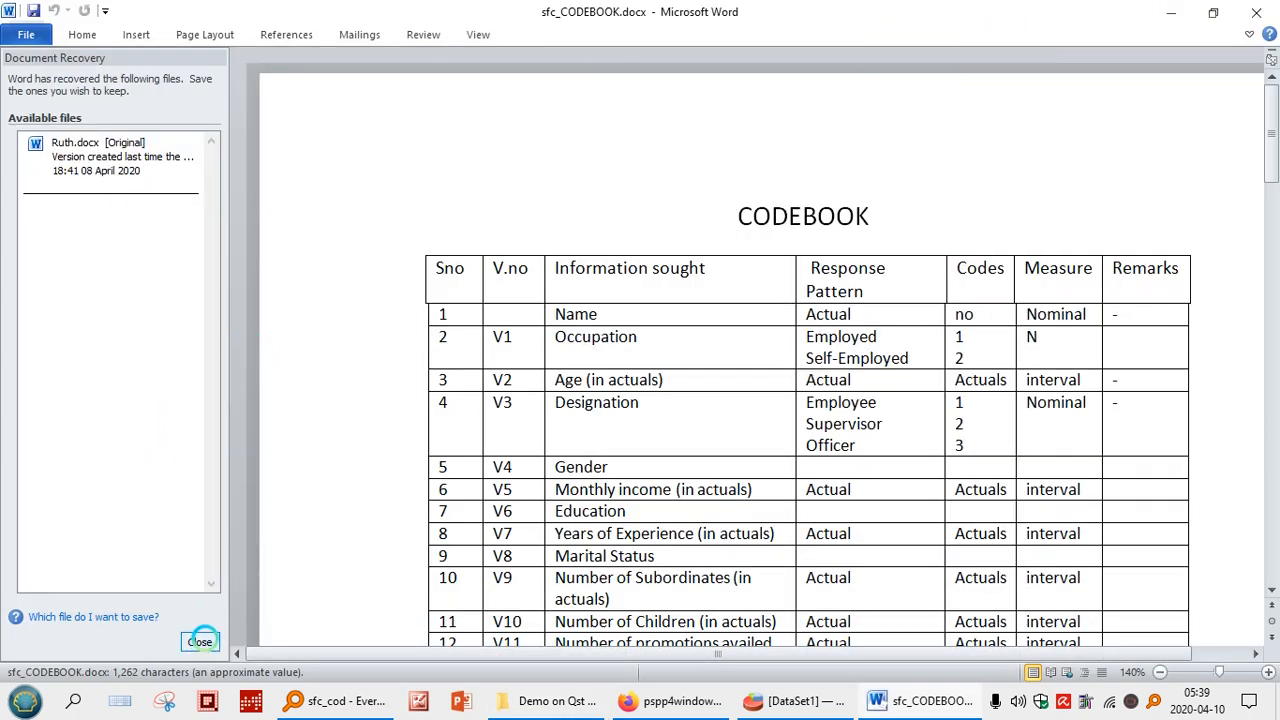
pyautogui.click(200, 641)
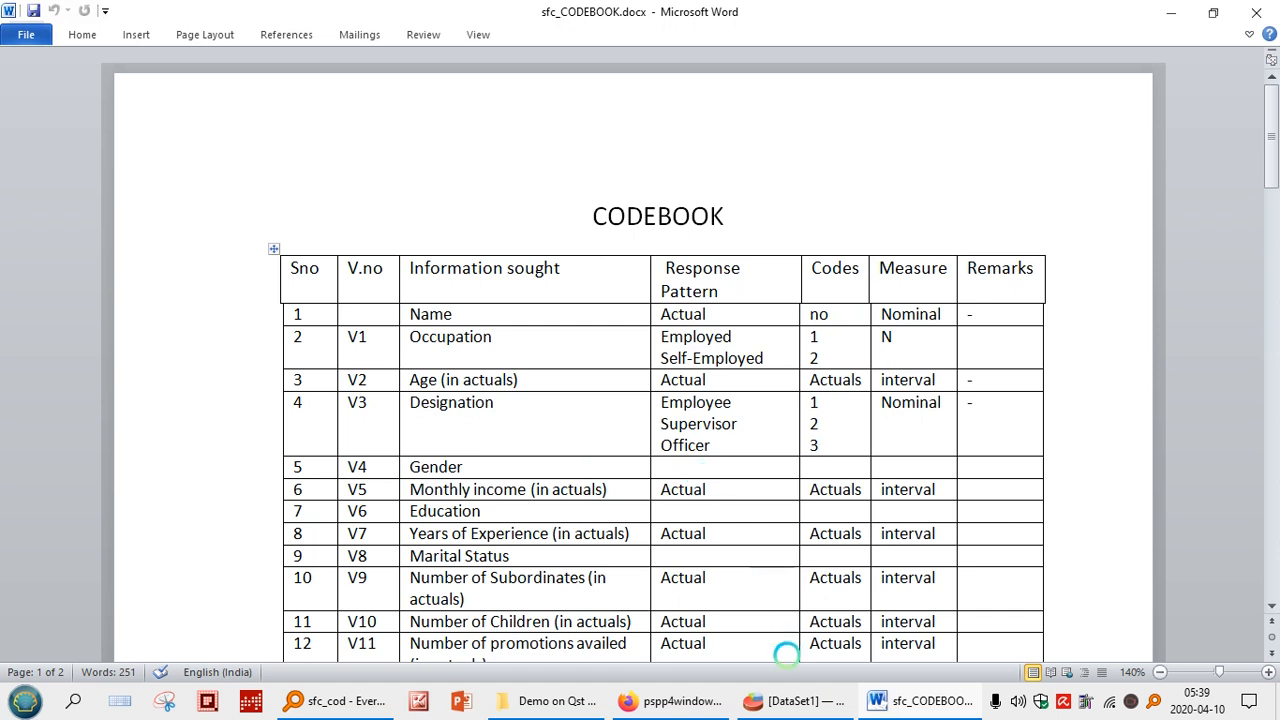
# Switch to the PSPP variable sheet and name the first variable v1, checking the numbering against the Word codebook
pyautogui.moveTo(785, 700)
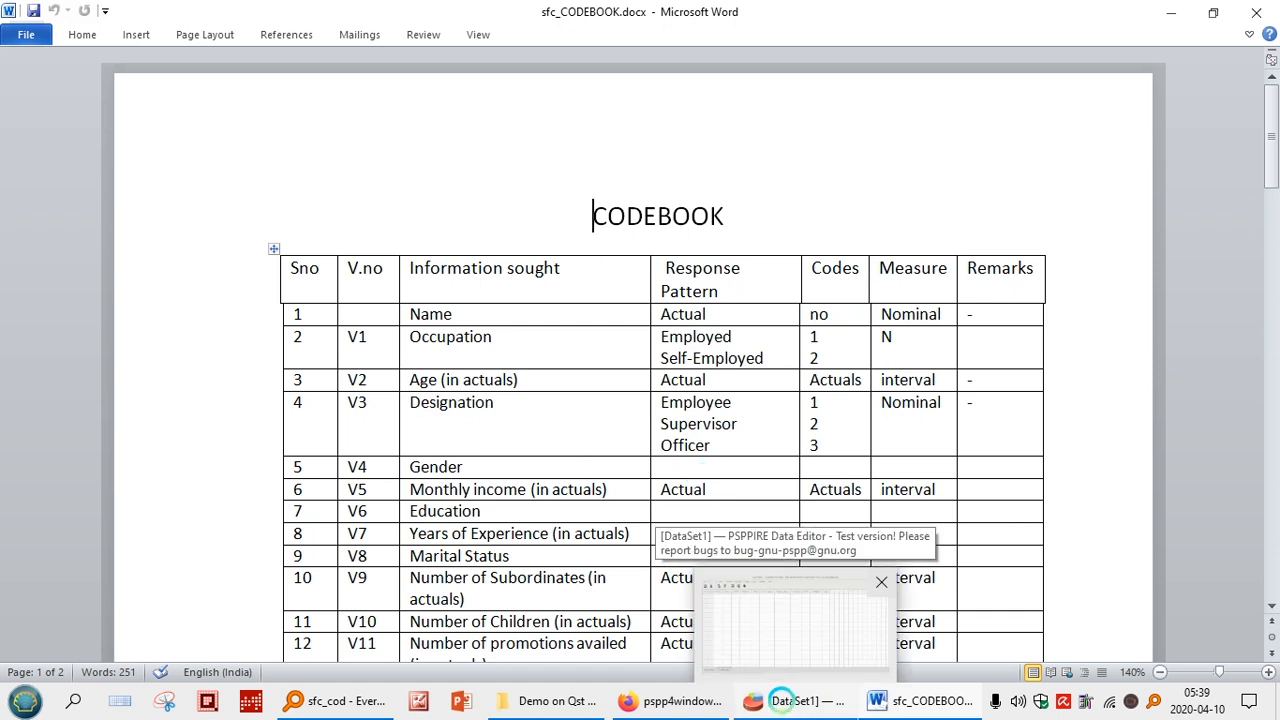
pyautogui.click(782, 700)
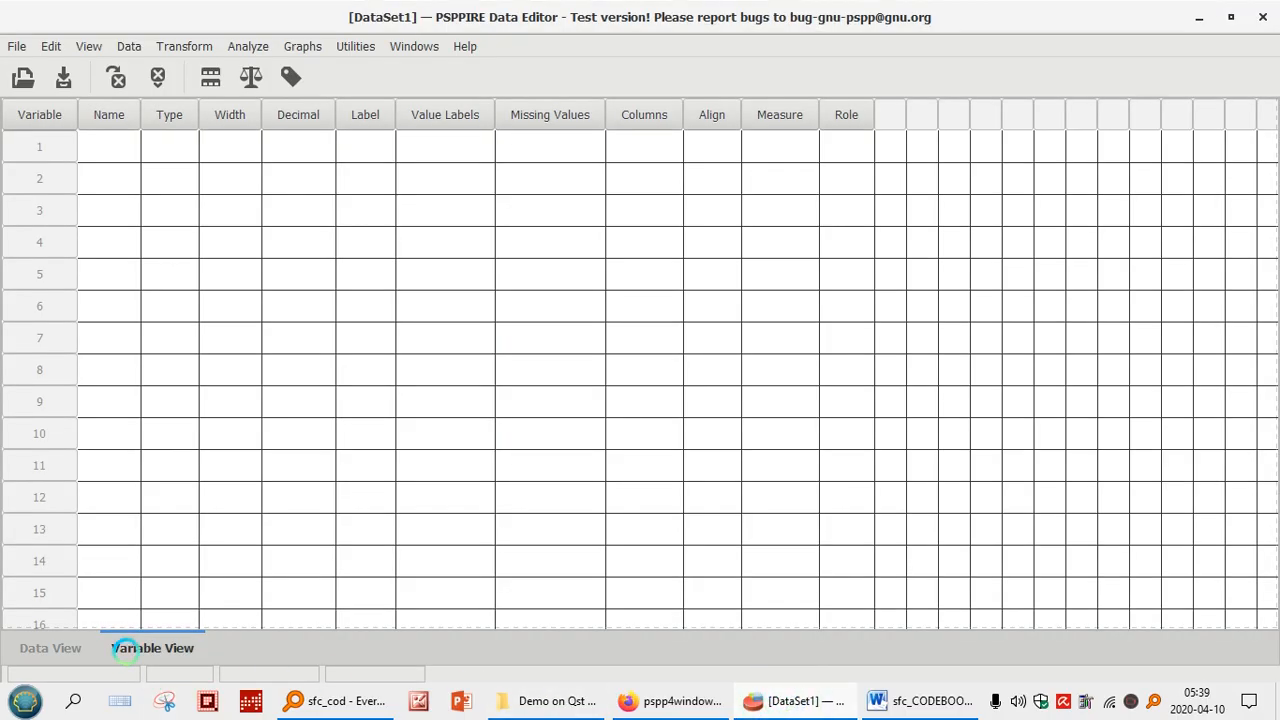
pyautogui.click(104, 148)
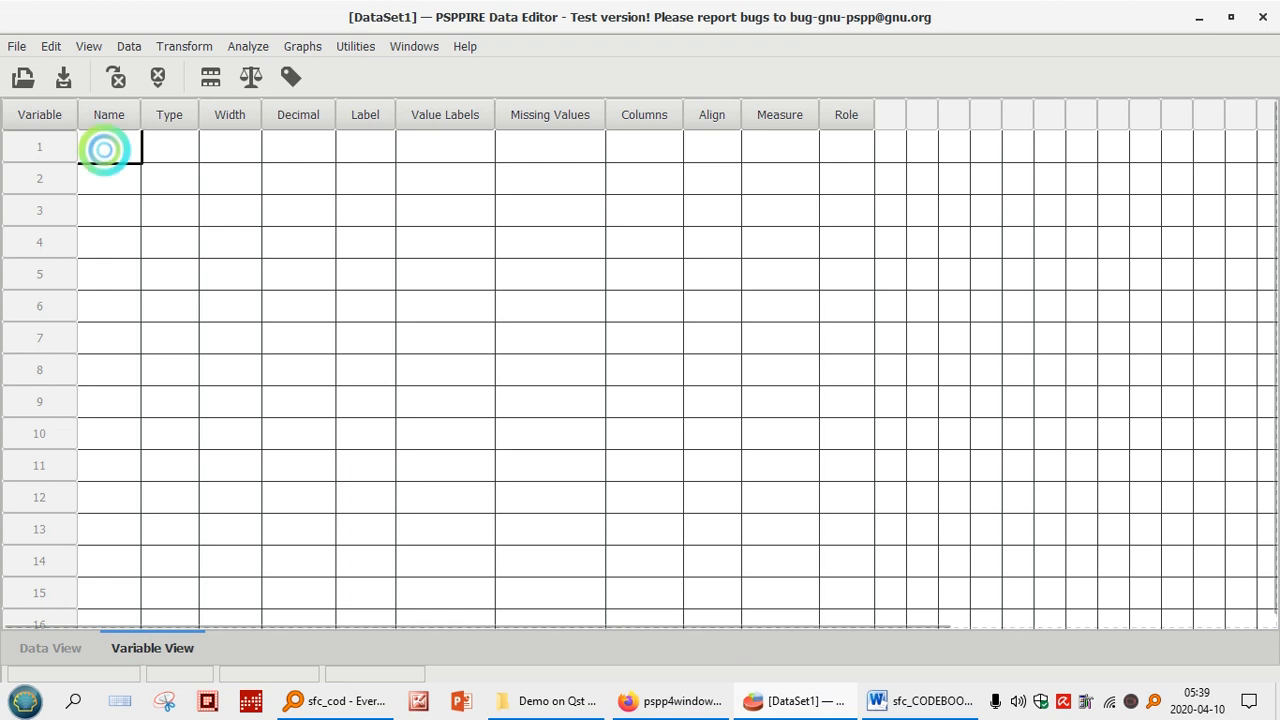
pyautogui.write('v')
pyautogui.click(886, 700)
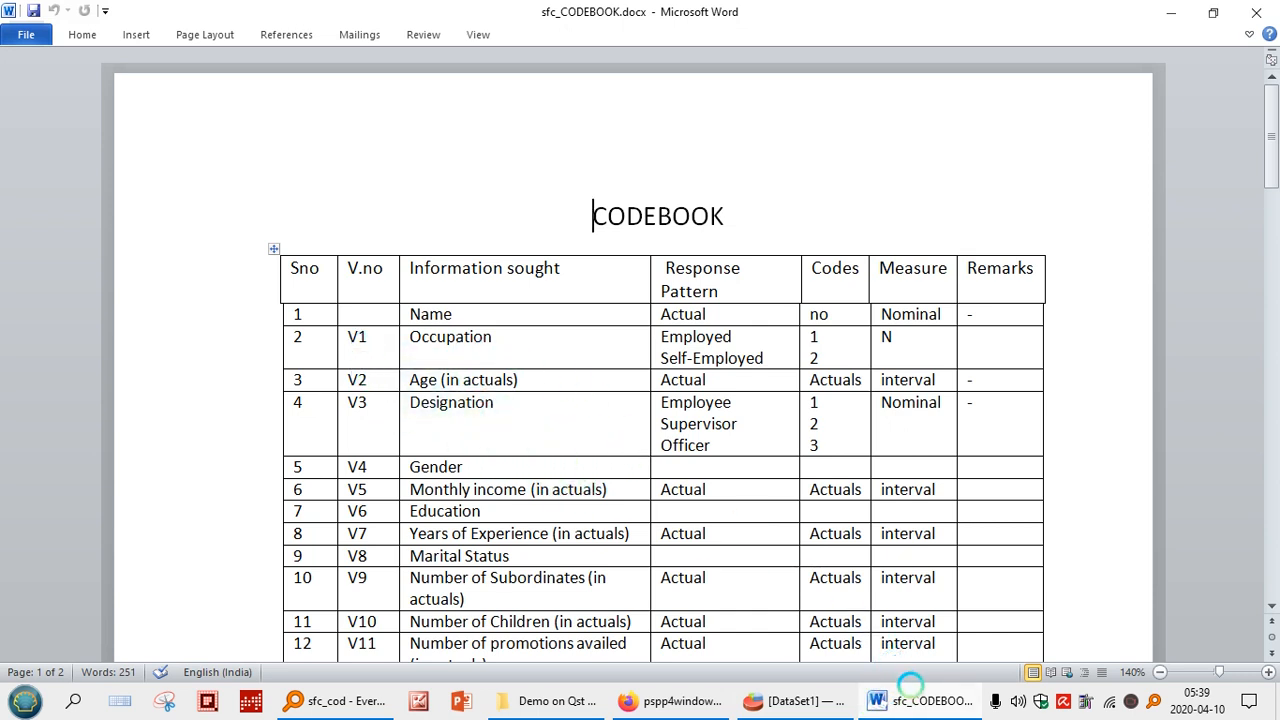
pyautogui.moveTo(911, 700)
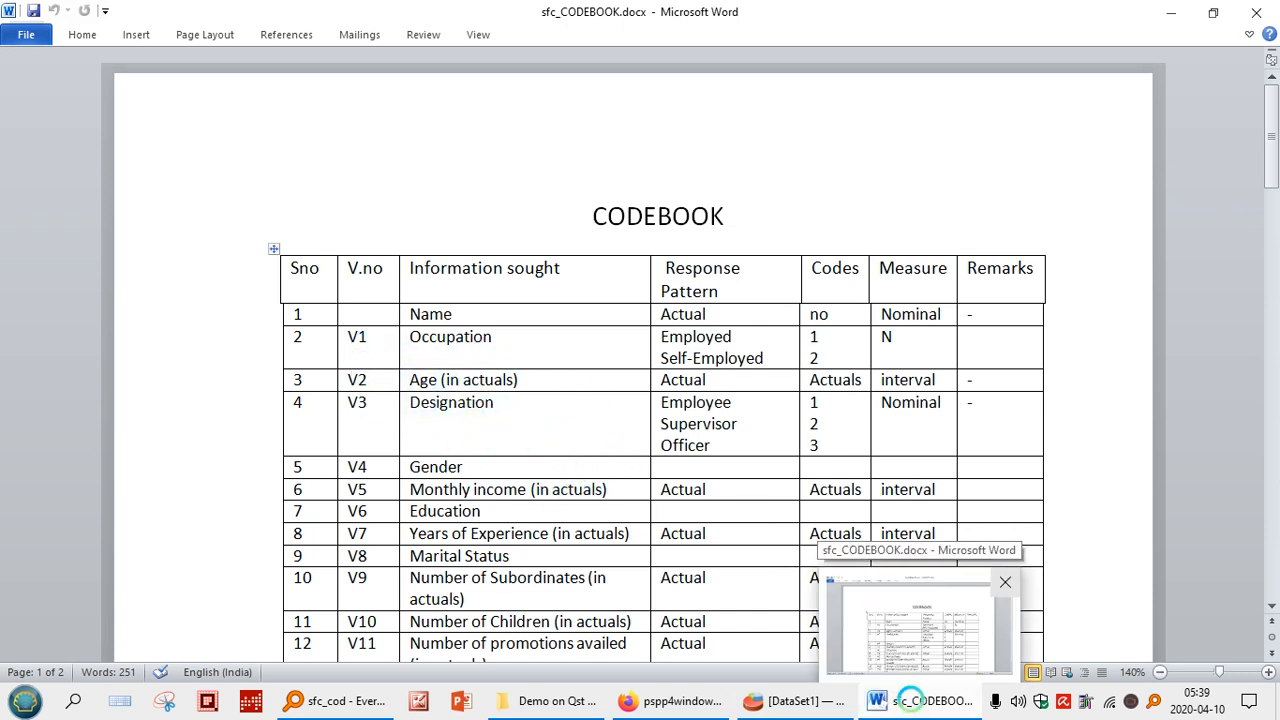
pyautogui.click(911, 700)
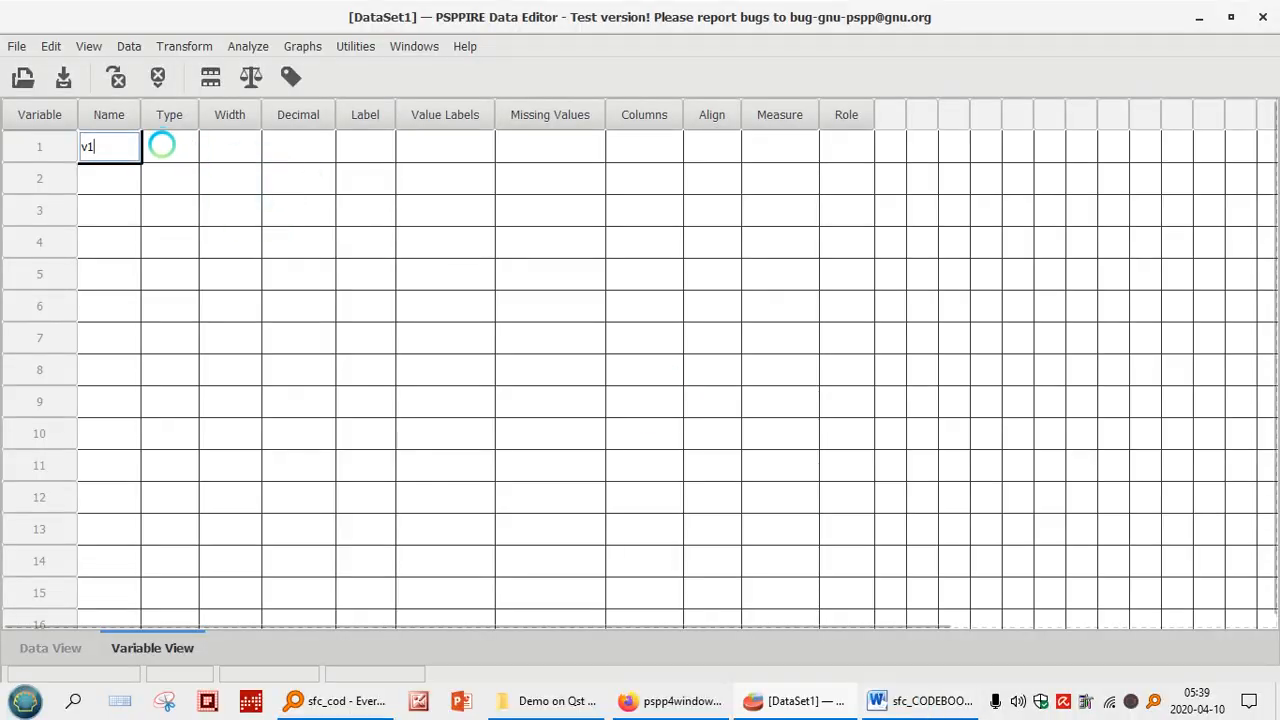
pyautogui.click(122, 162)
pyautogui.write('v1')
pyautogui.press('Return')
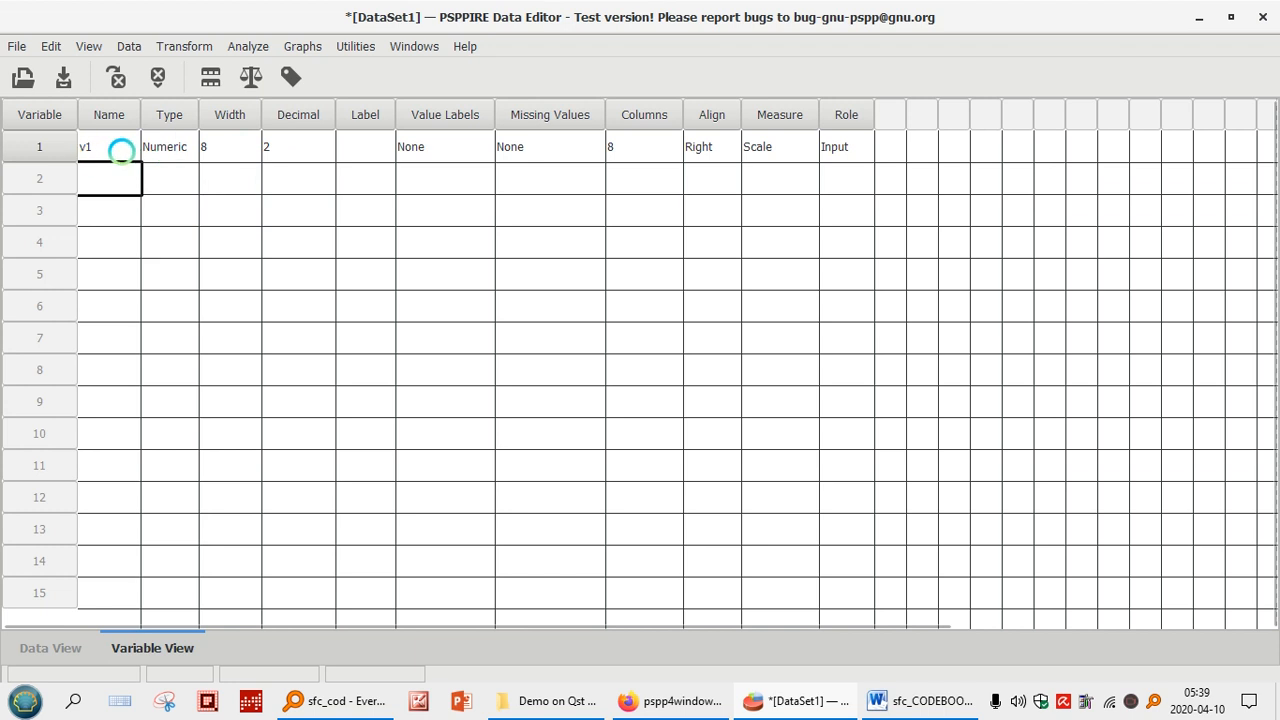
# Keep the type of variable v1 as Numeric and set its width to 6
pyautogui.click(182, 148)
pyautogui.click(195, 147)
pyautogui.click(194, 149)
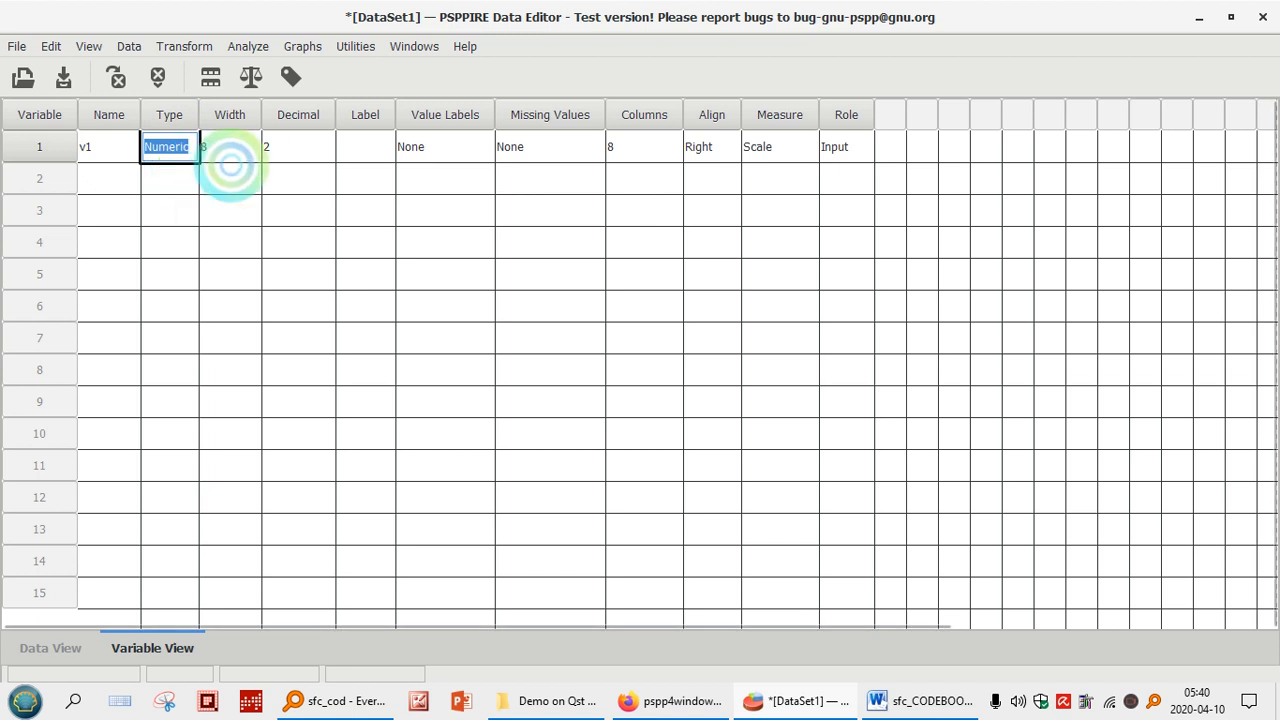
pyautogui.click(249, 144)
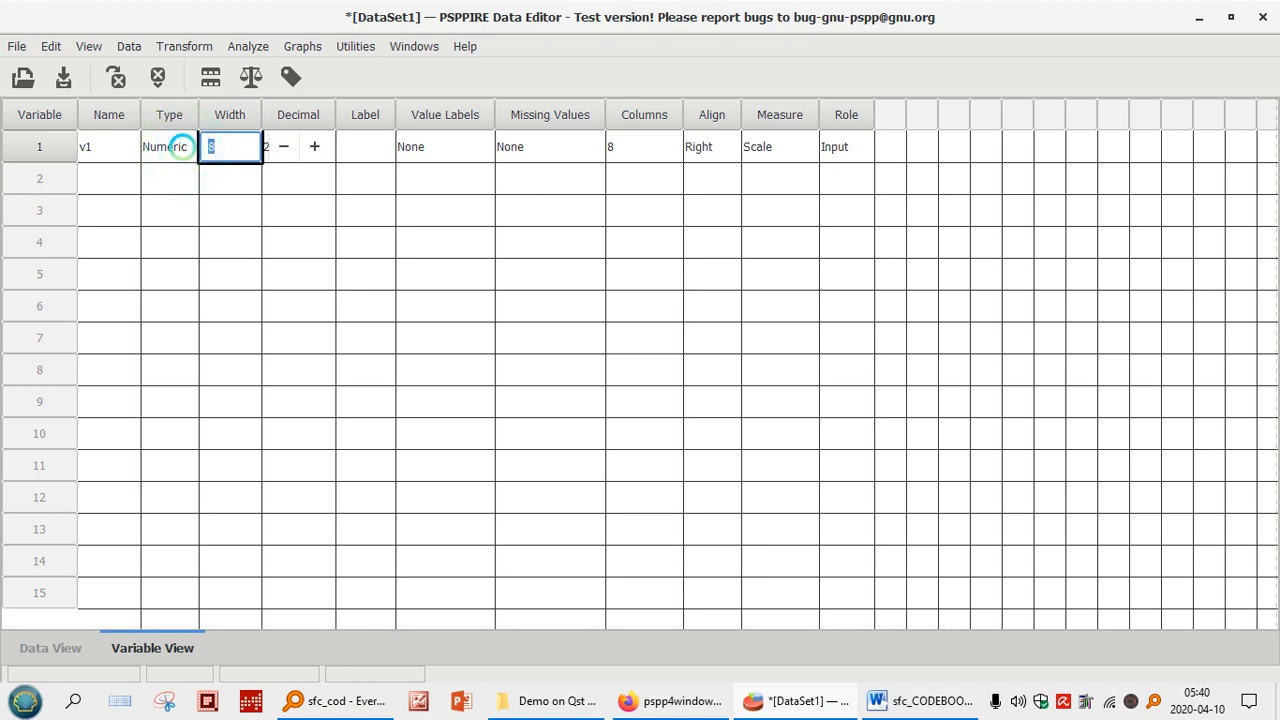
pyautogui.write('6')
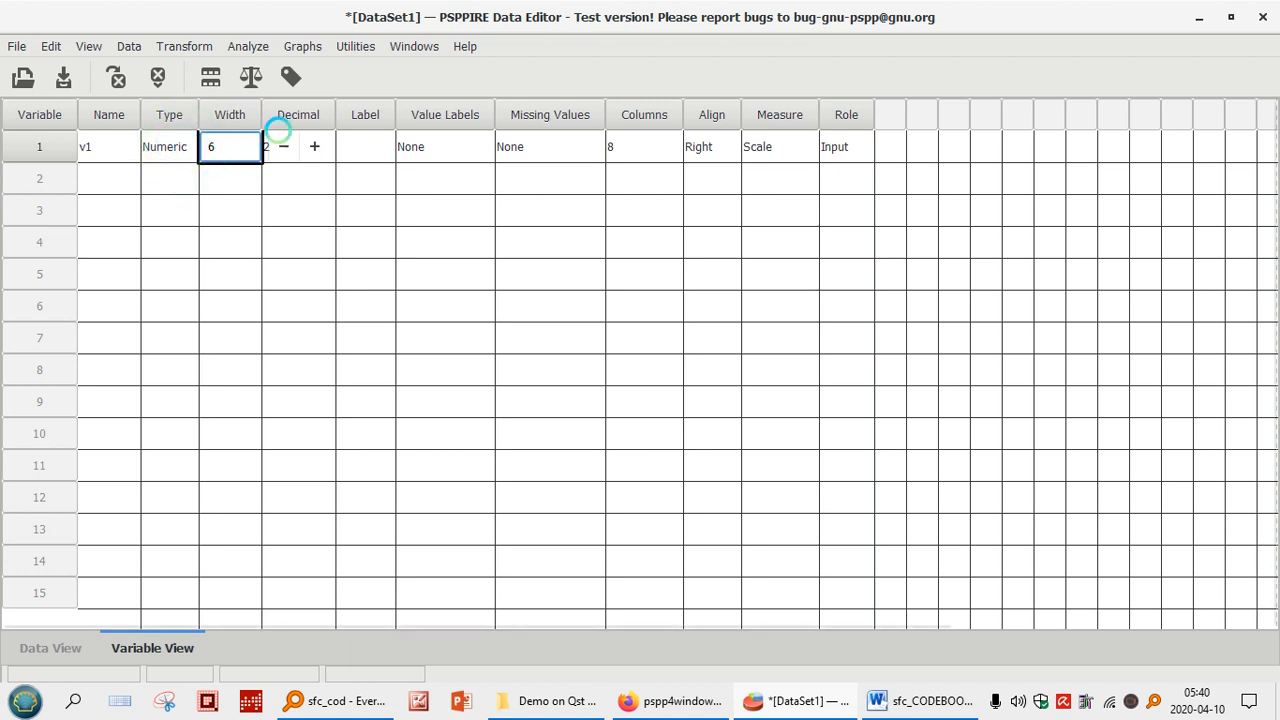
pyautogui.click(284, 146)
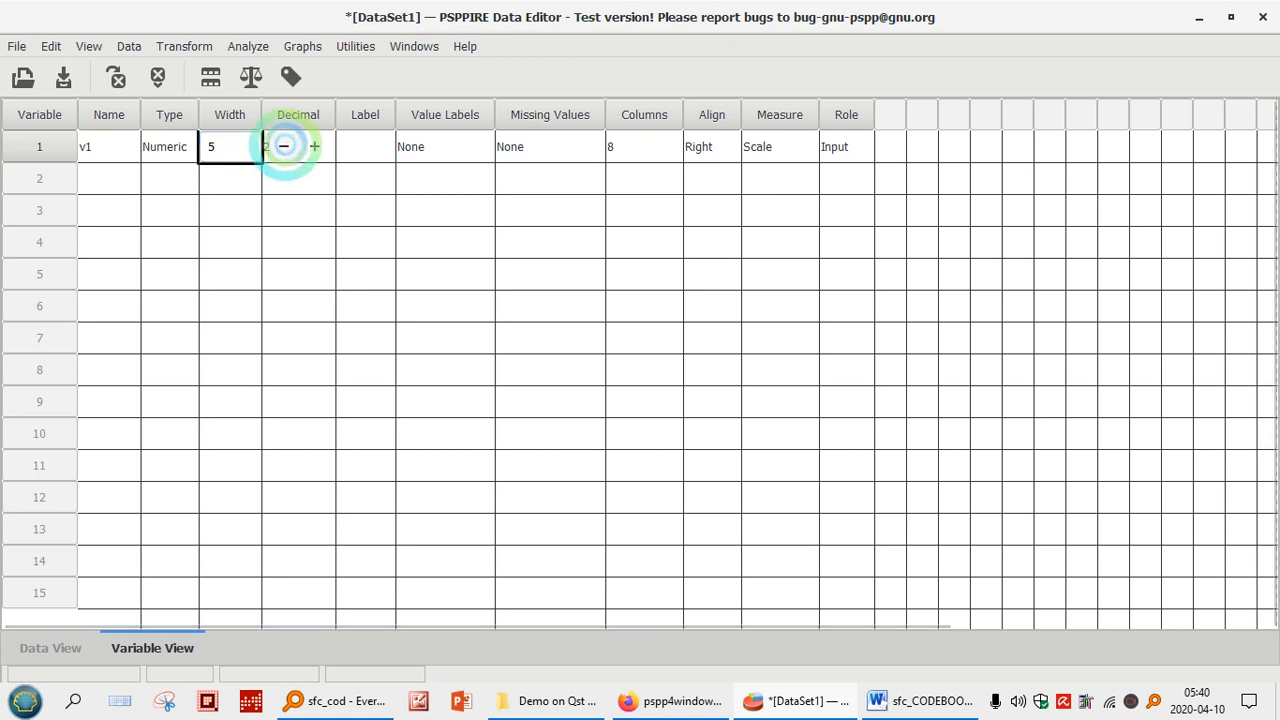
pyautogui.click(312, 146)
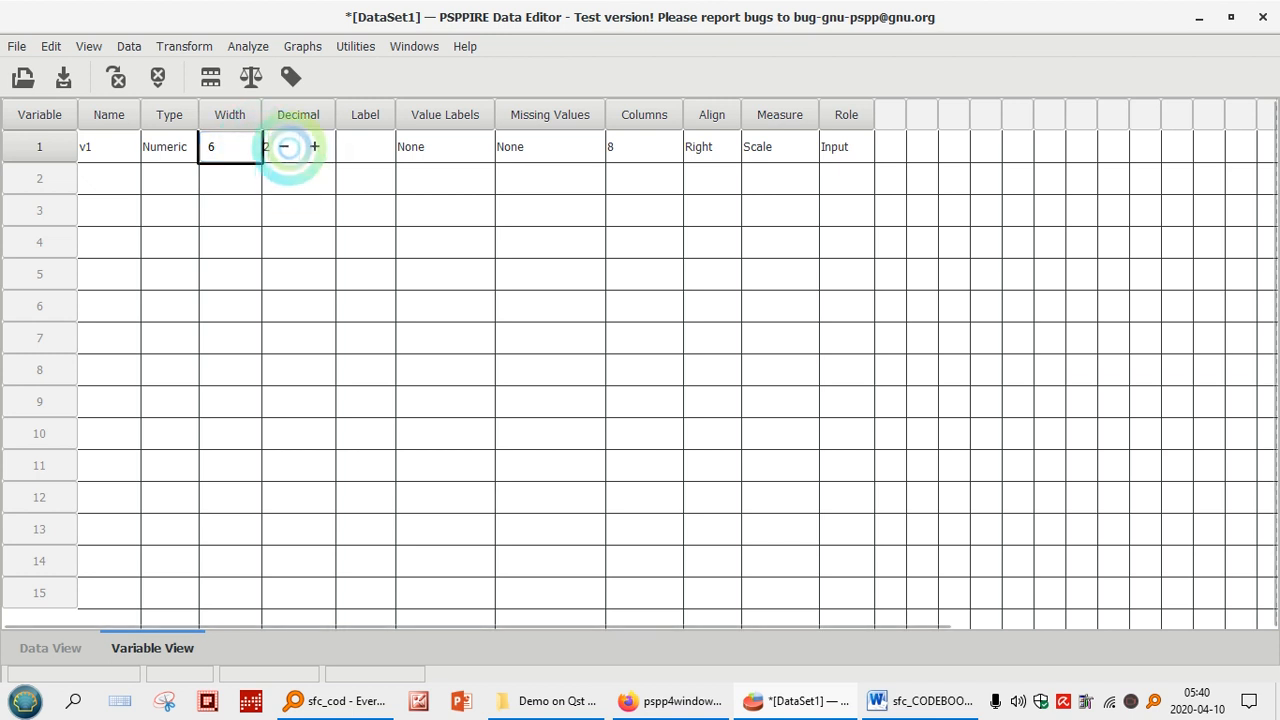
pyautogui.click(297, 193)
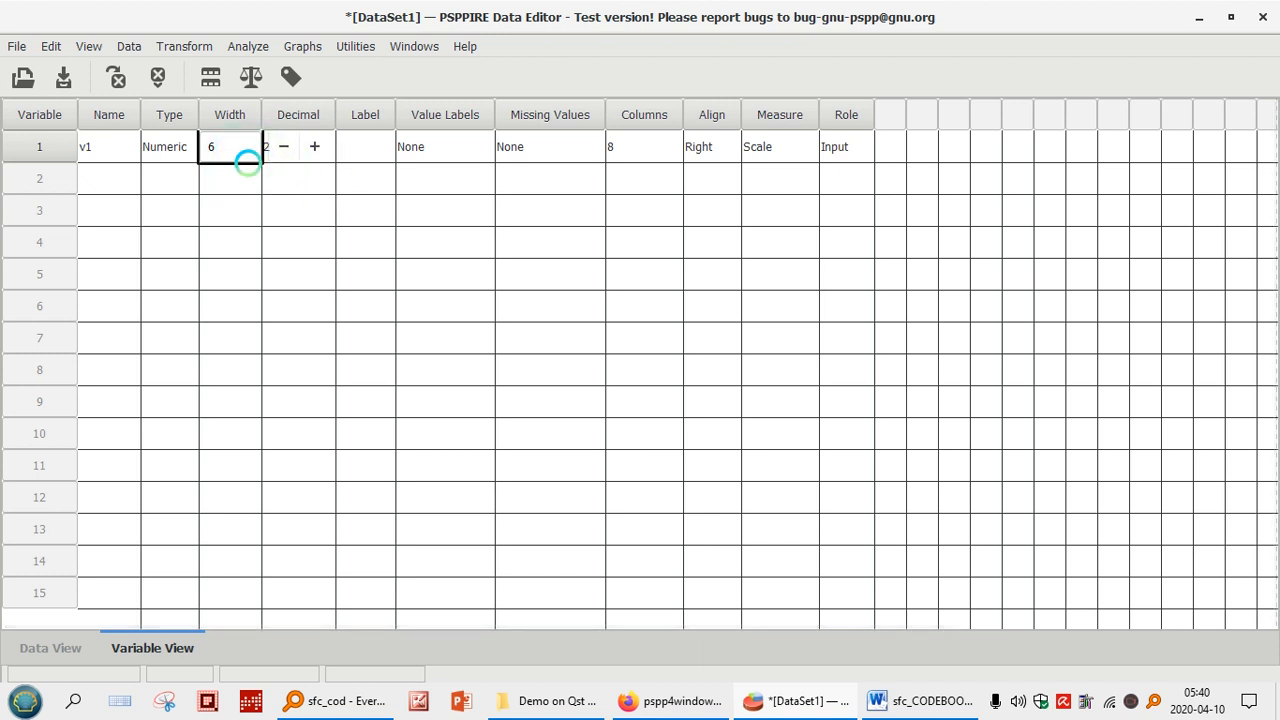
pyautogui.click(248, 149)
# Set the number of decimals for variable v1 to 0
pyautogui.click(378, 146)
pyautogui.click(306, 146)
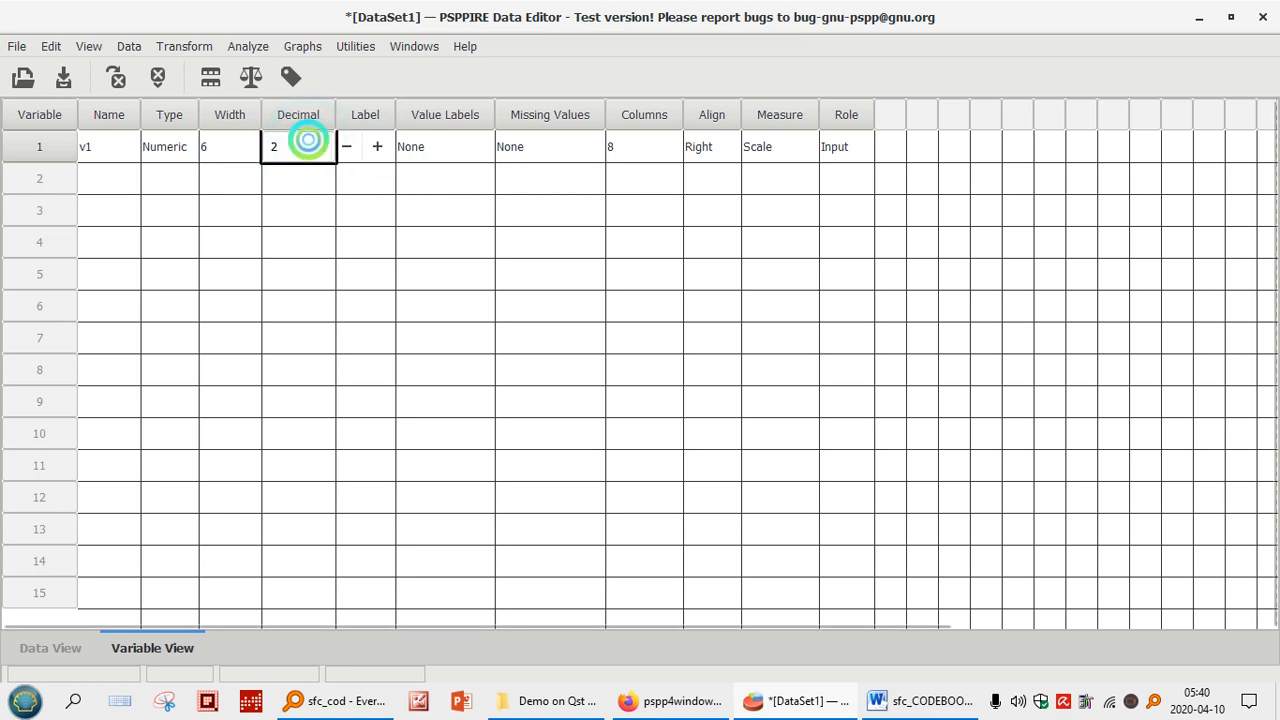
pyautogui.click(346, 146)
pyautogui.click(346, 146)
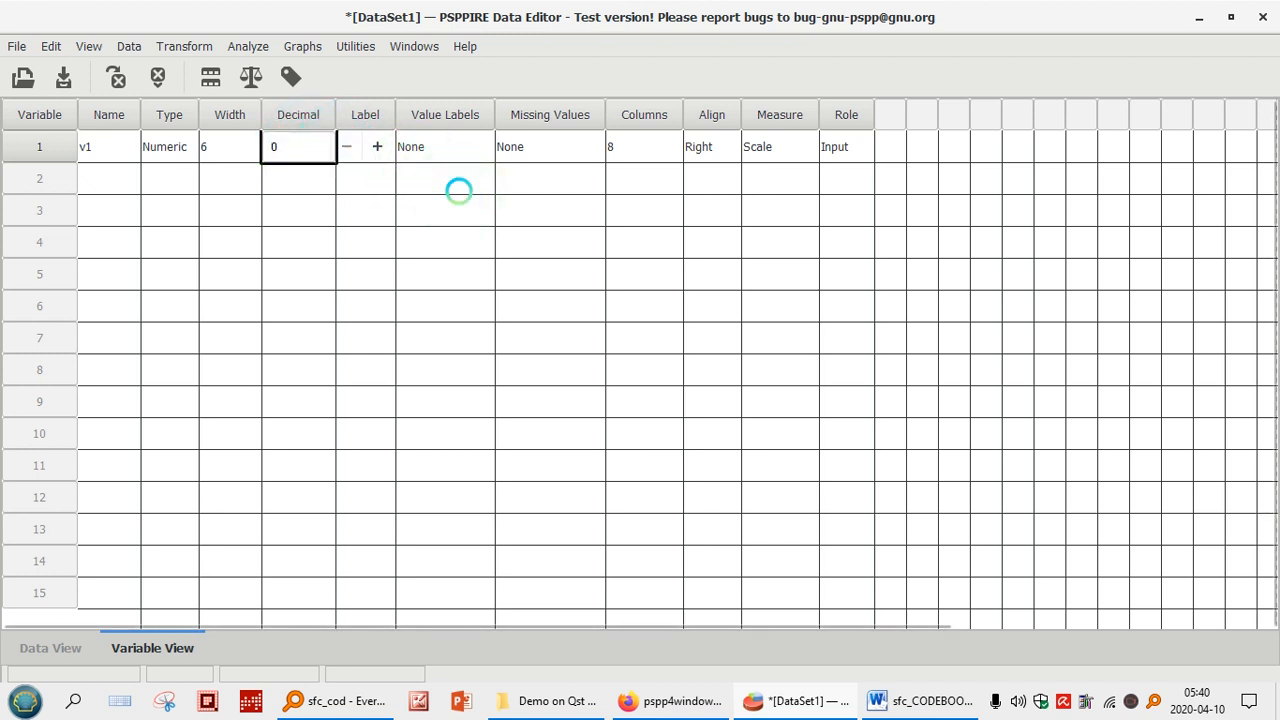
# Copy "Occupation" from the Word codebook into the label of variable v1 in PSPP, and widen the Label column
pyautogui.click(417, 150)
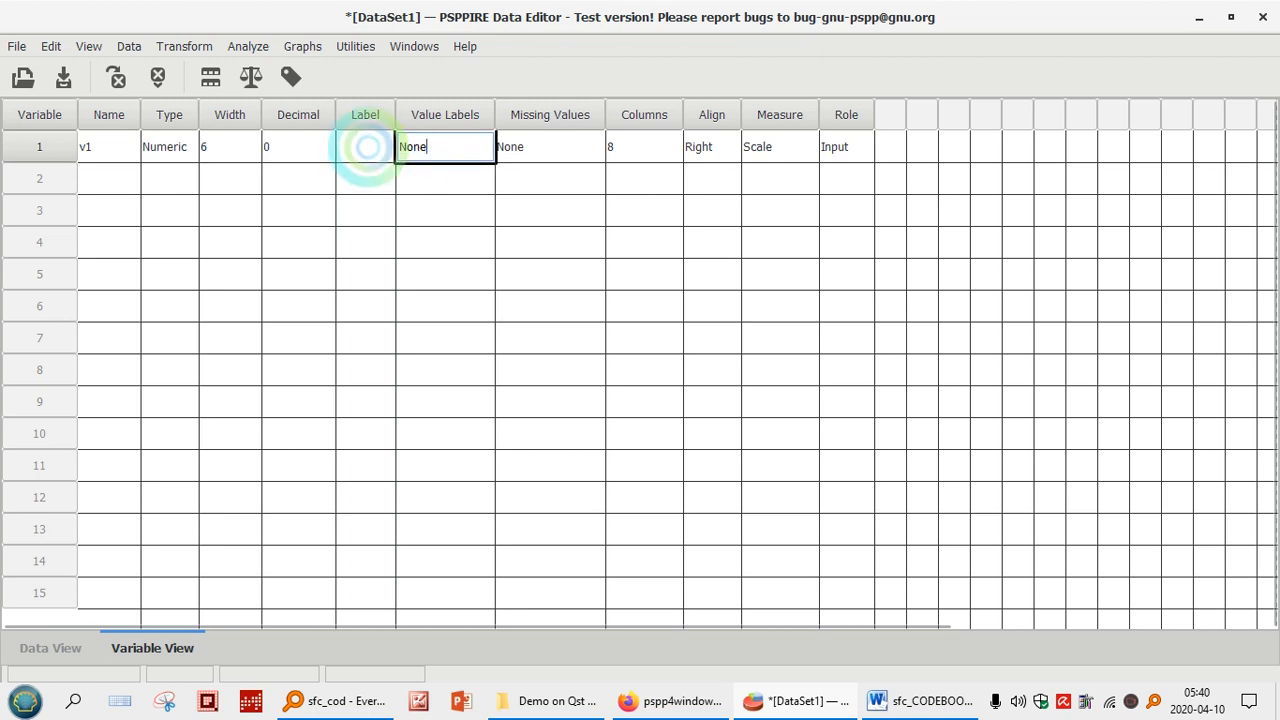
pyautogui.click(363, 140)
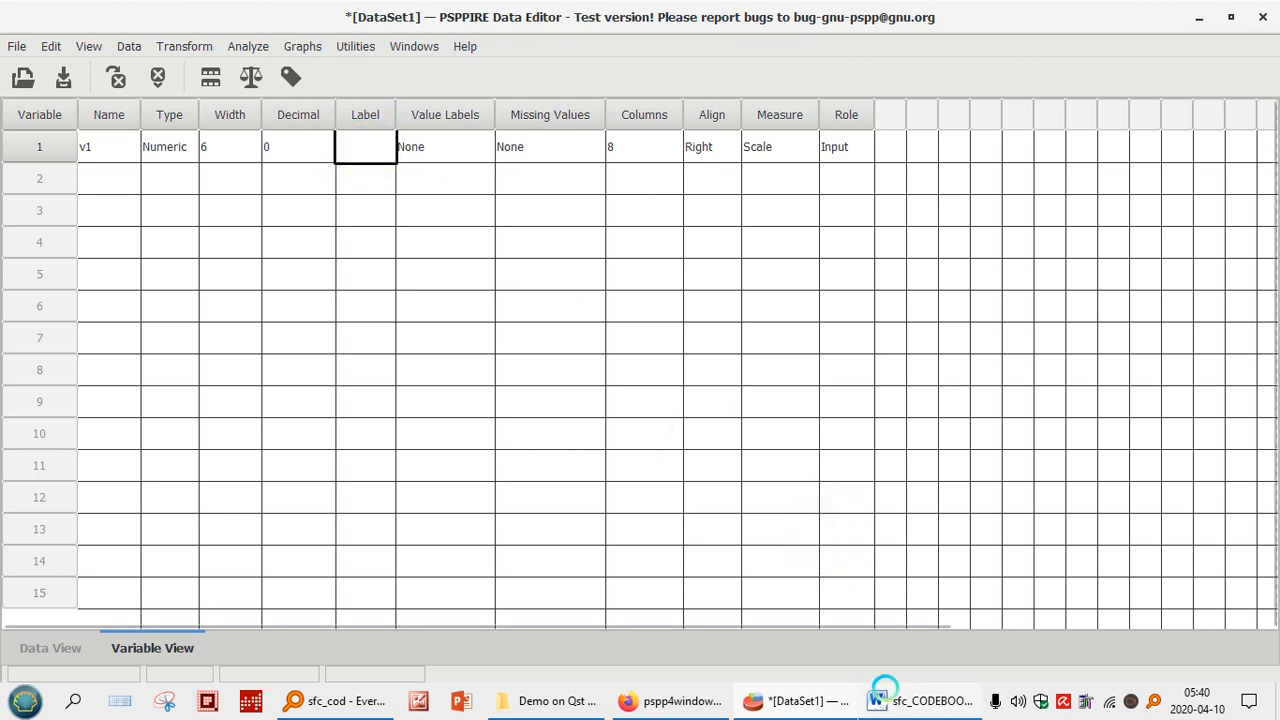
pyautogui.click(915, 697)
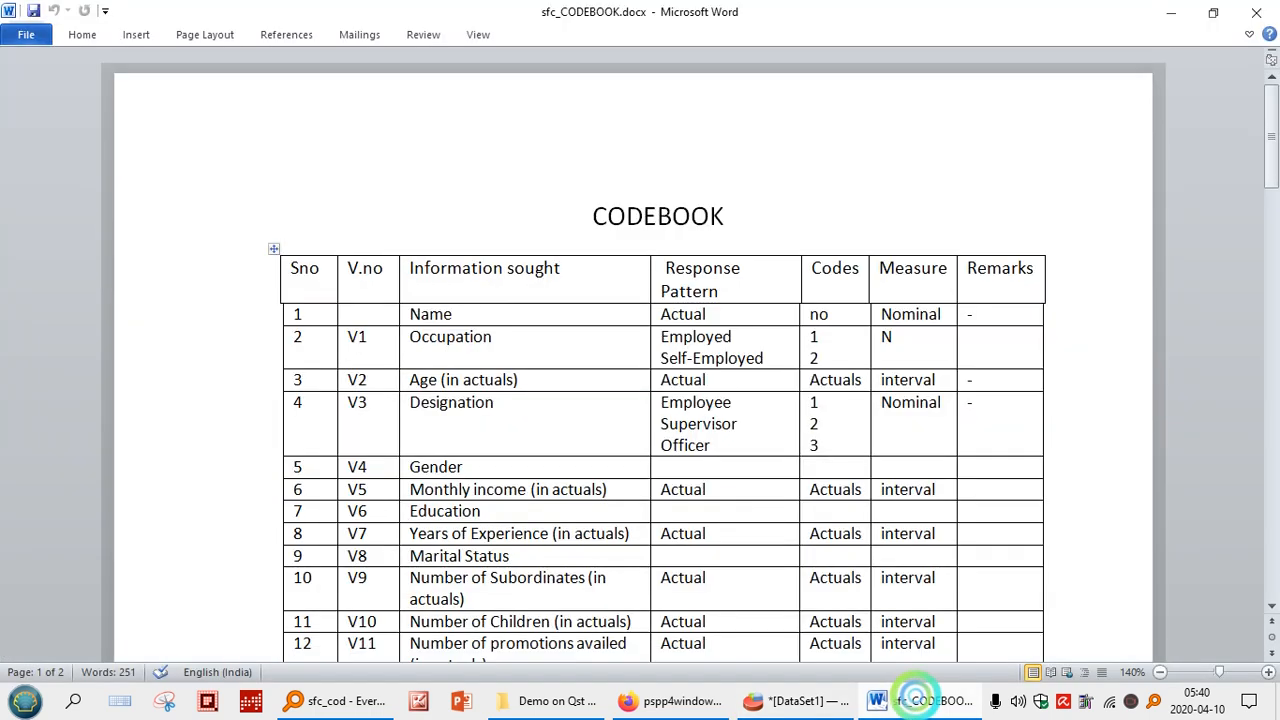
pyautogui.doubleClick(463, 338)
pyautogui.hotkey('ctrl', 'c')
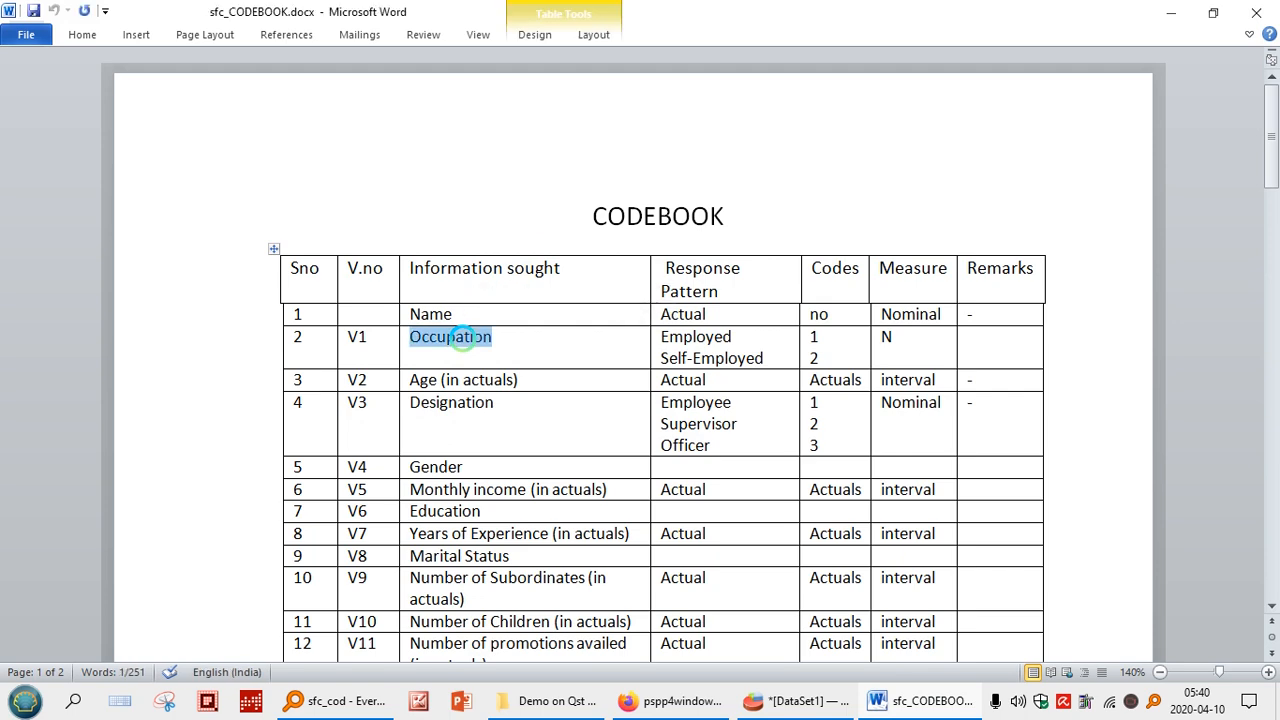
pyautogui.hotkey('alt', 'Tab')
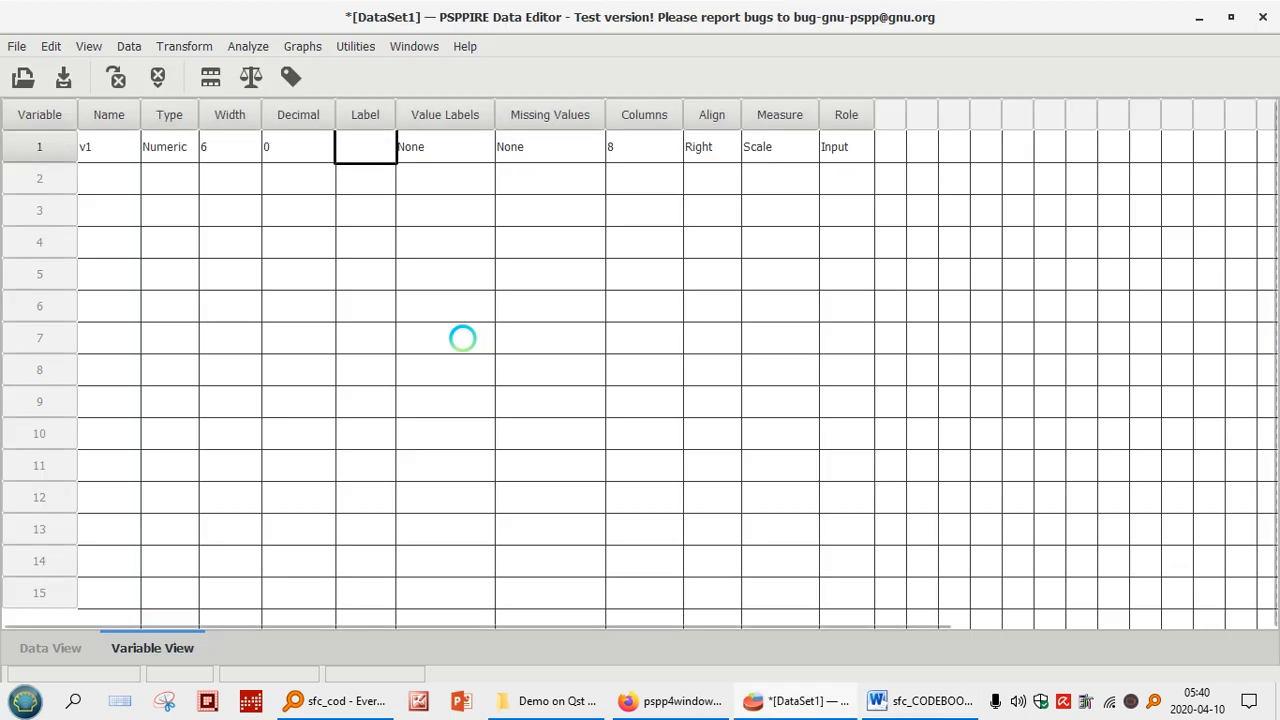
pyautogui.click(380, 150)
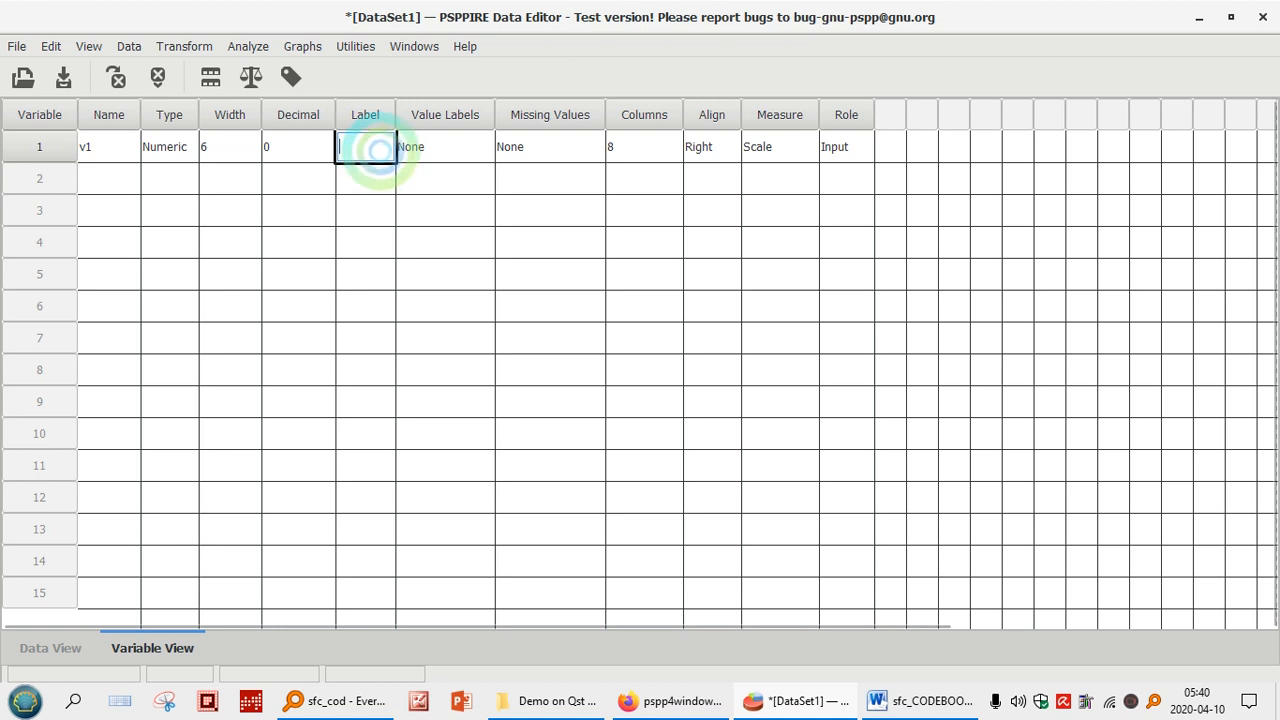
pyautogui.rightClick(380, 150)
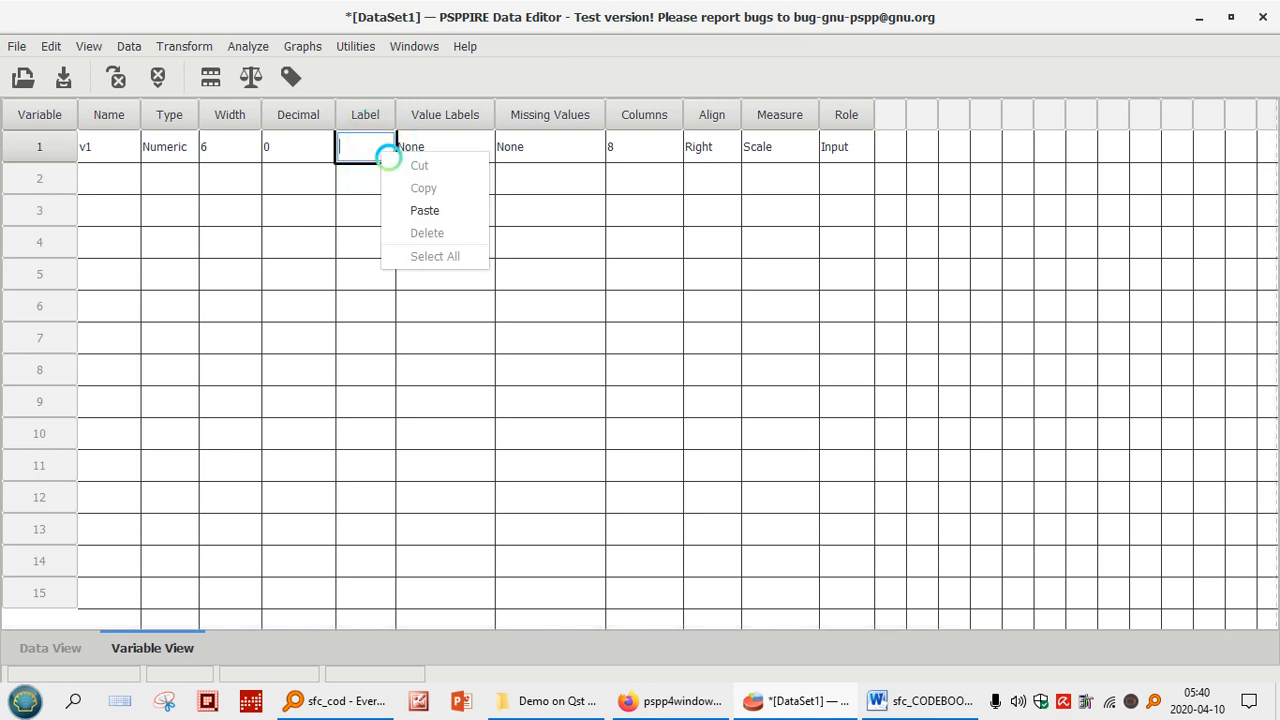
pyautogui.click(437, 209)
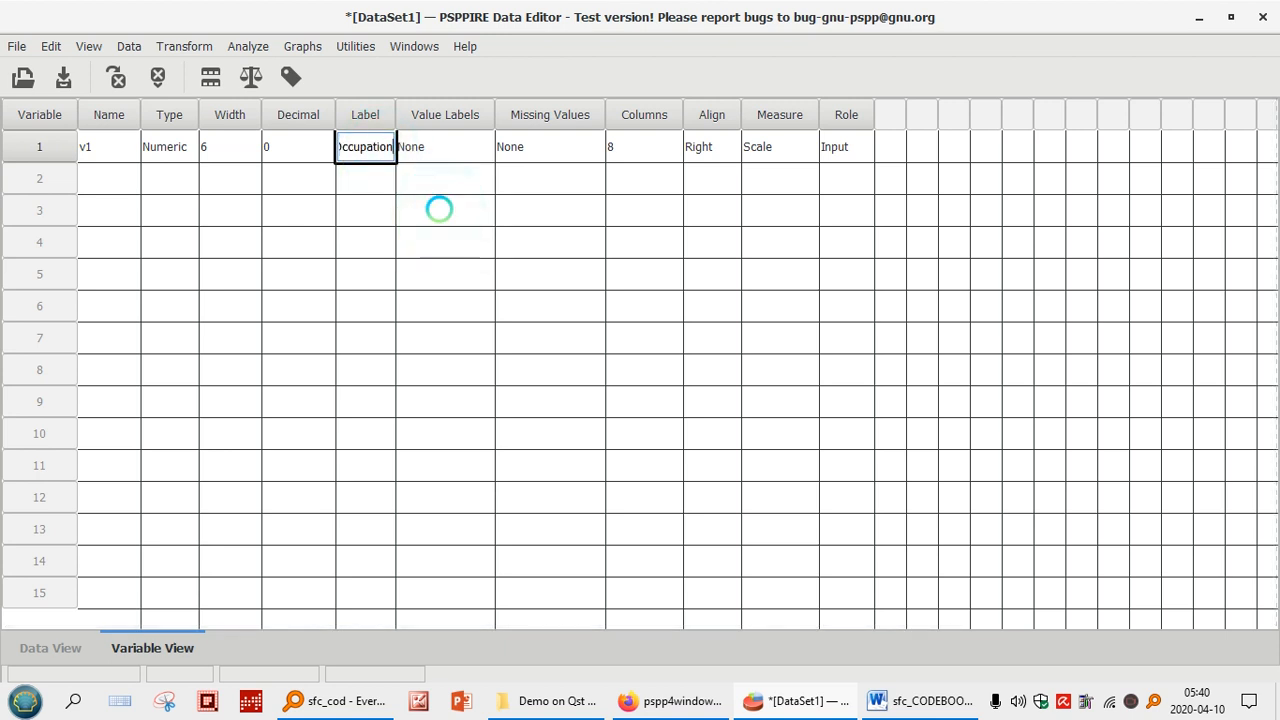
pyautogui.moveTo(396, 110); pyautogui.dragTo(549, 116)
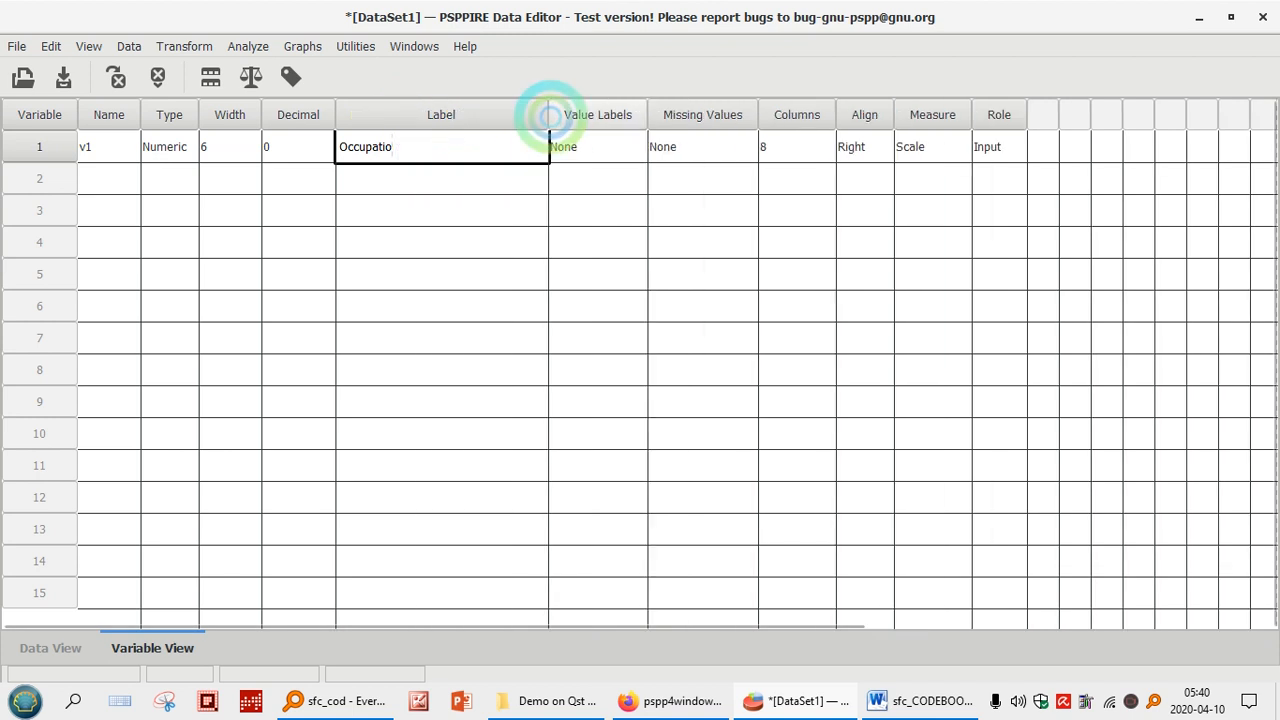
# Check the response options and codes for Occupation in the Word codebook, and return to the value labels of v1 in PSPP
pyautogui.click(620, 145)
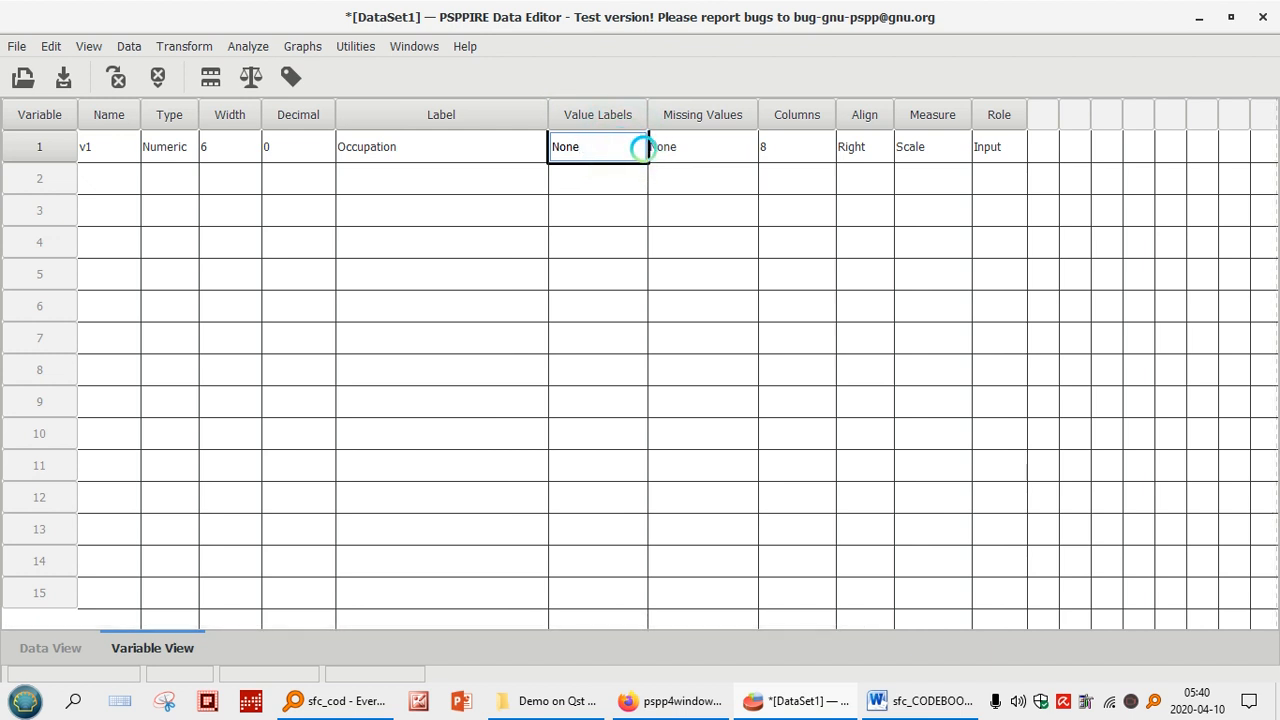
pyautogui.click(893, 697)
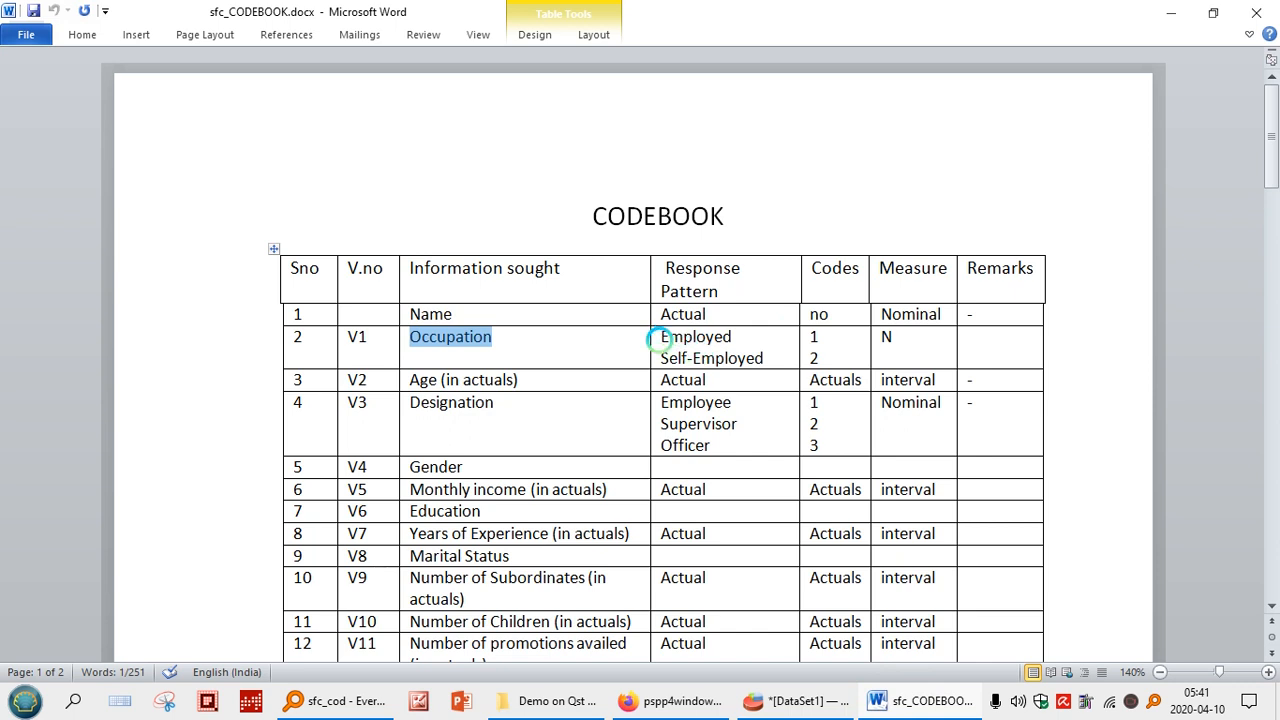
pyautogui.click(658, 340)
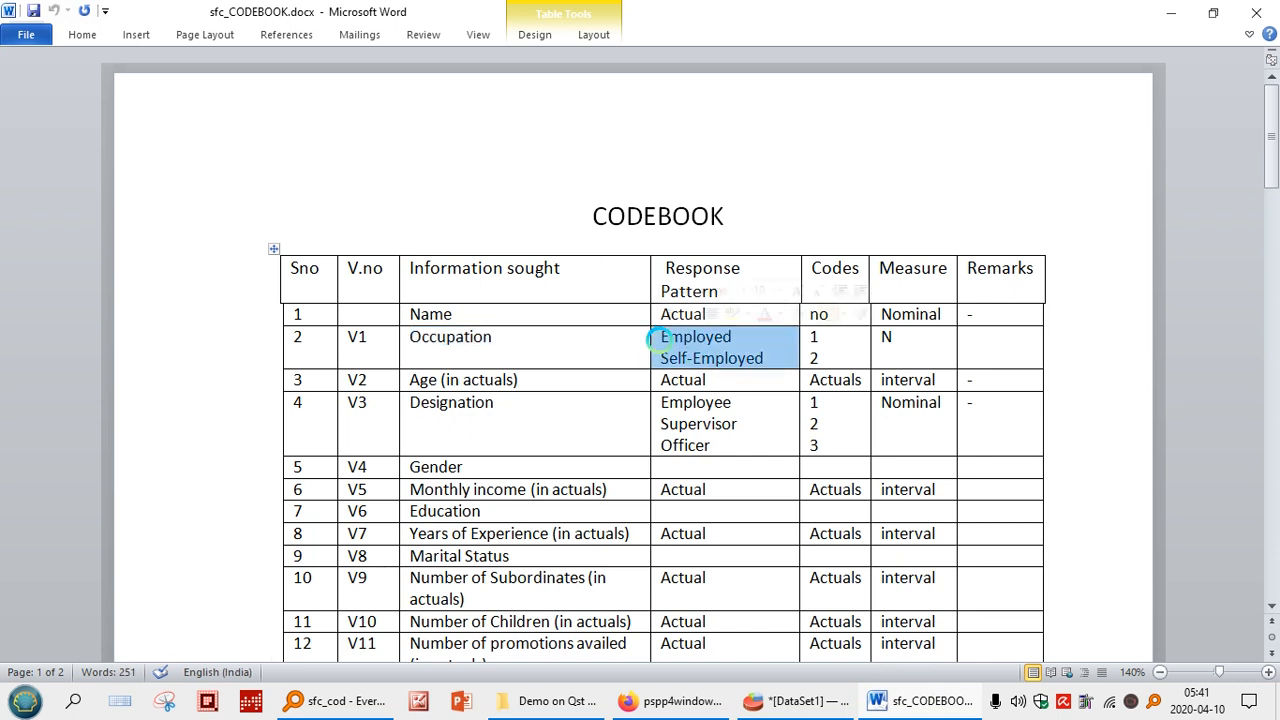
pyautogui.click(835, 352)
pyautogui.moveTo(835, 352); pyautogui.dragTo(812, 334)
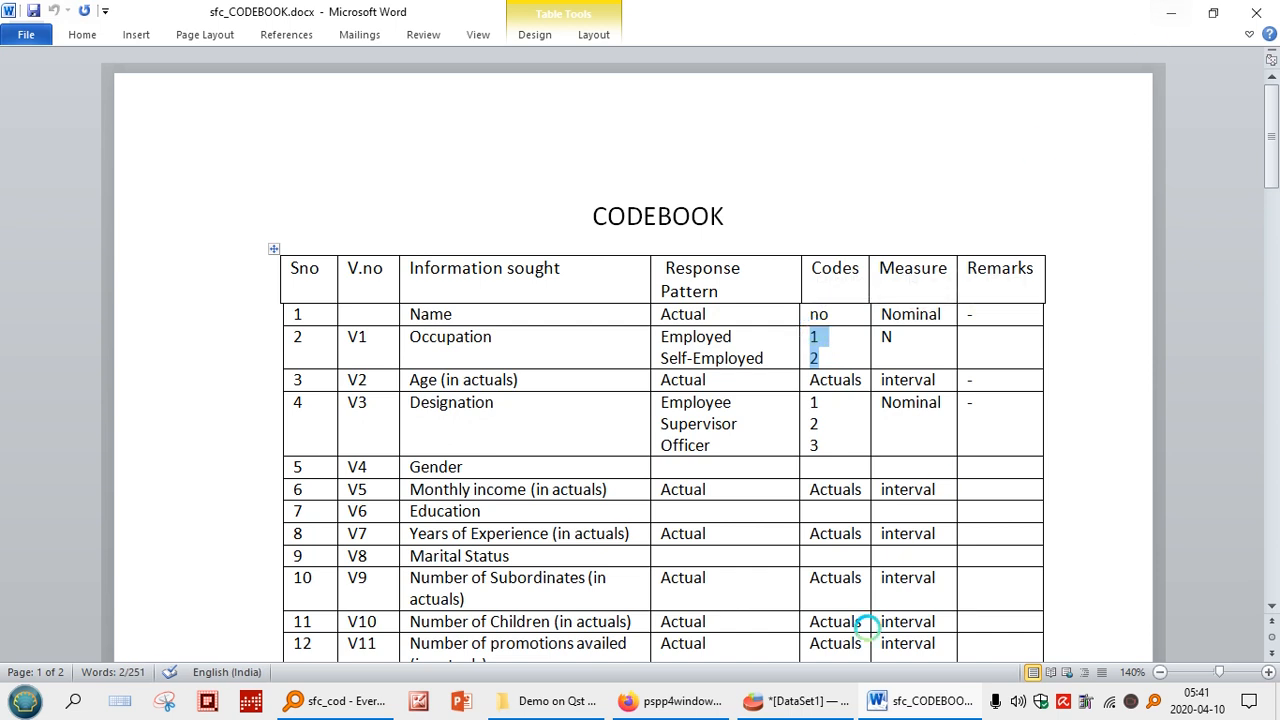
pyautogui.click(805, 700)
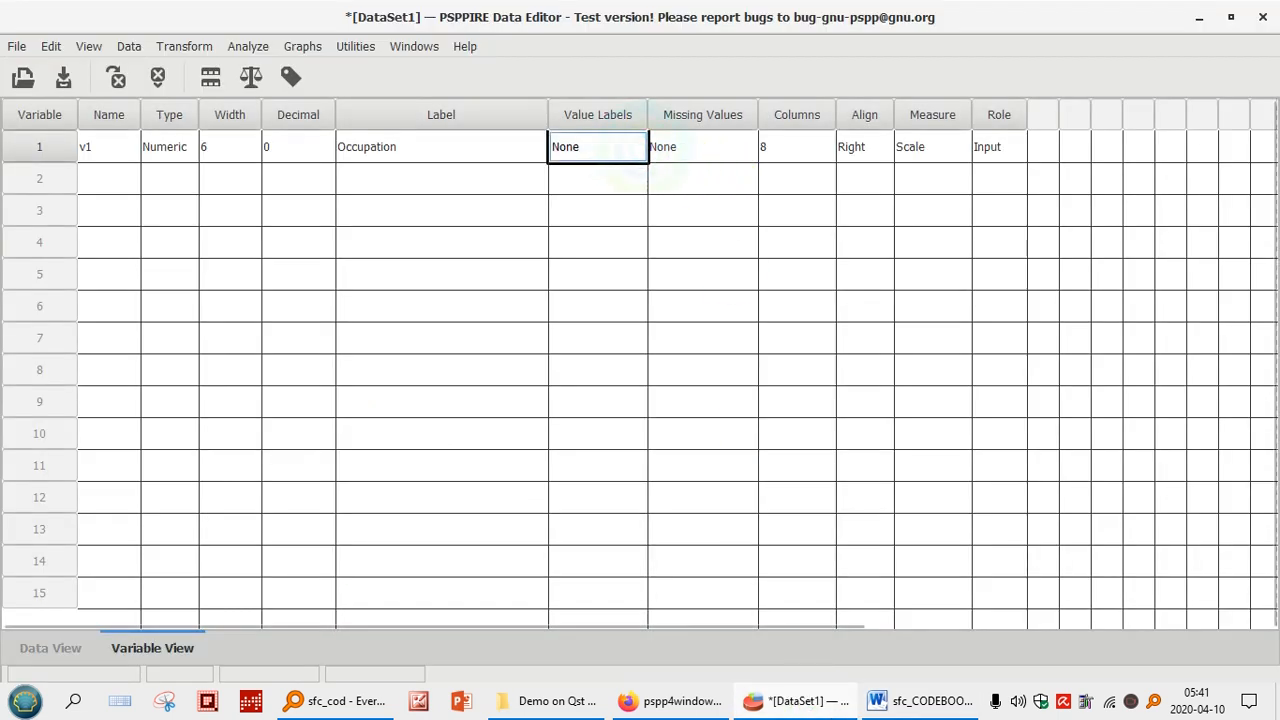
pyautogui.click(641, 149)
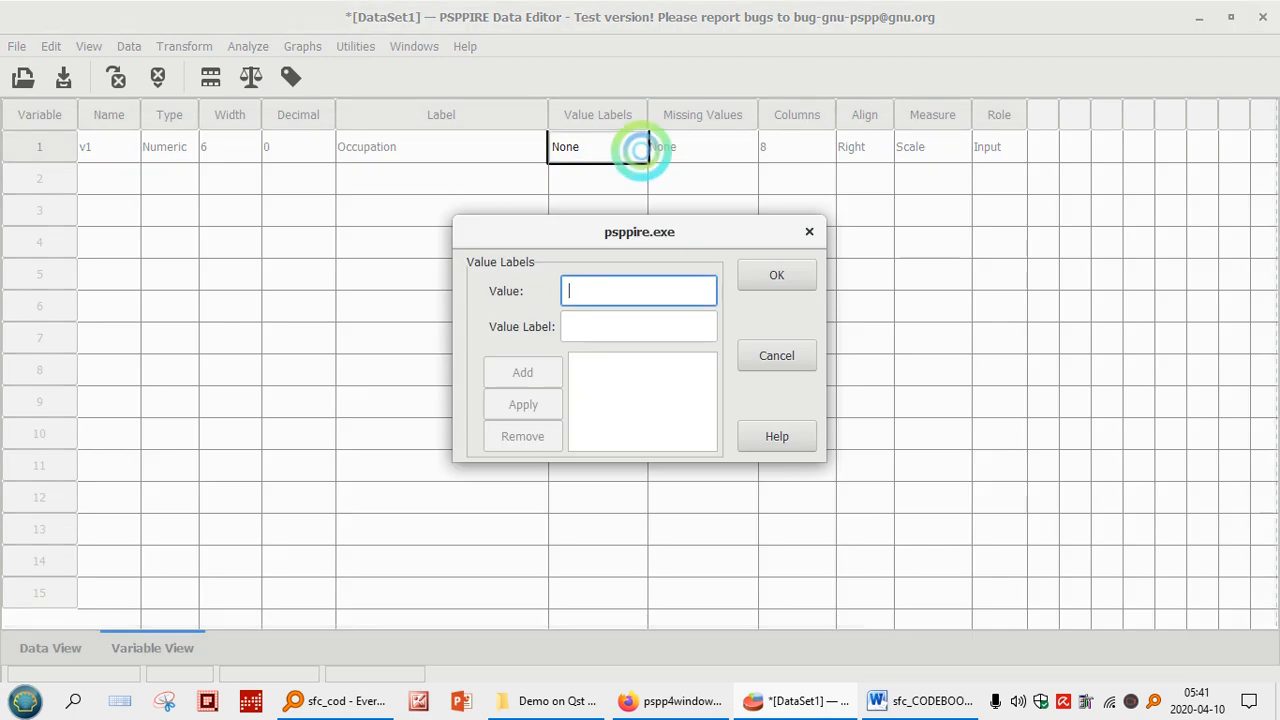
pyautogui.click(809, 231)
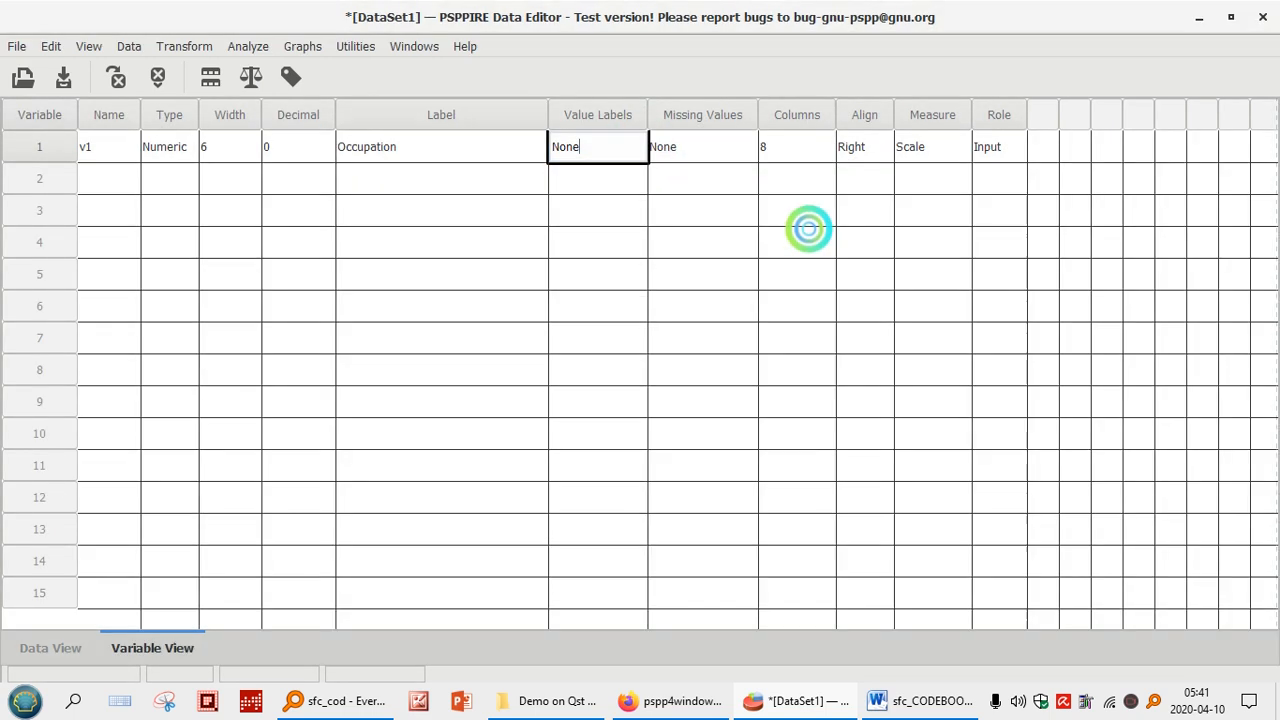
# Add the value label 1 = Employed to variable v1, checking the code against the Word codebook
pyautogui.click(641, 147)
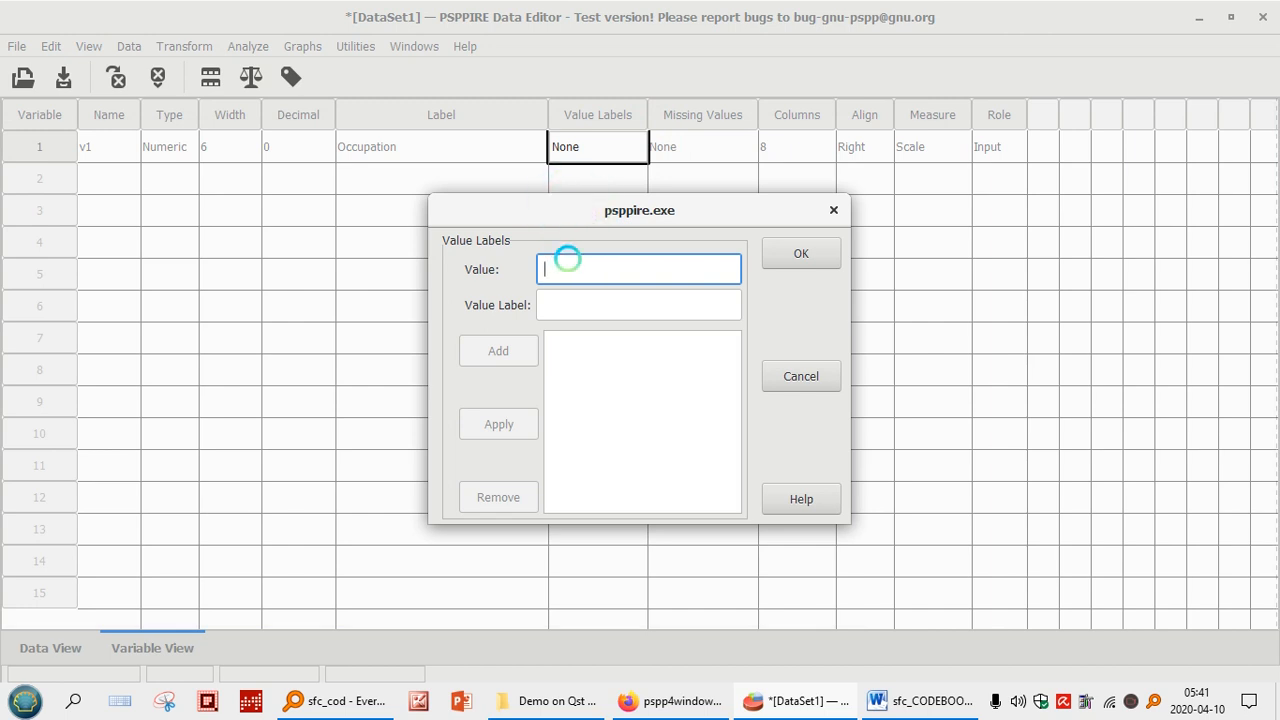
pyautogui.write('1')
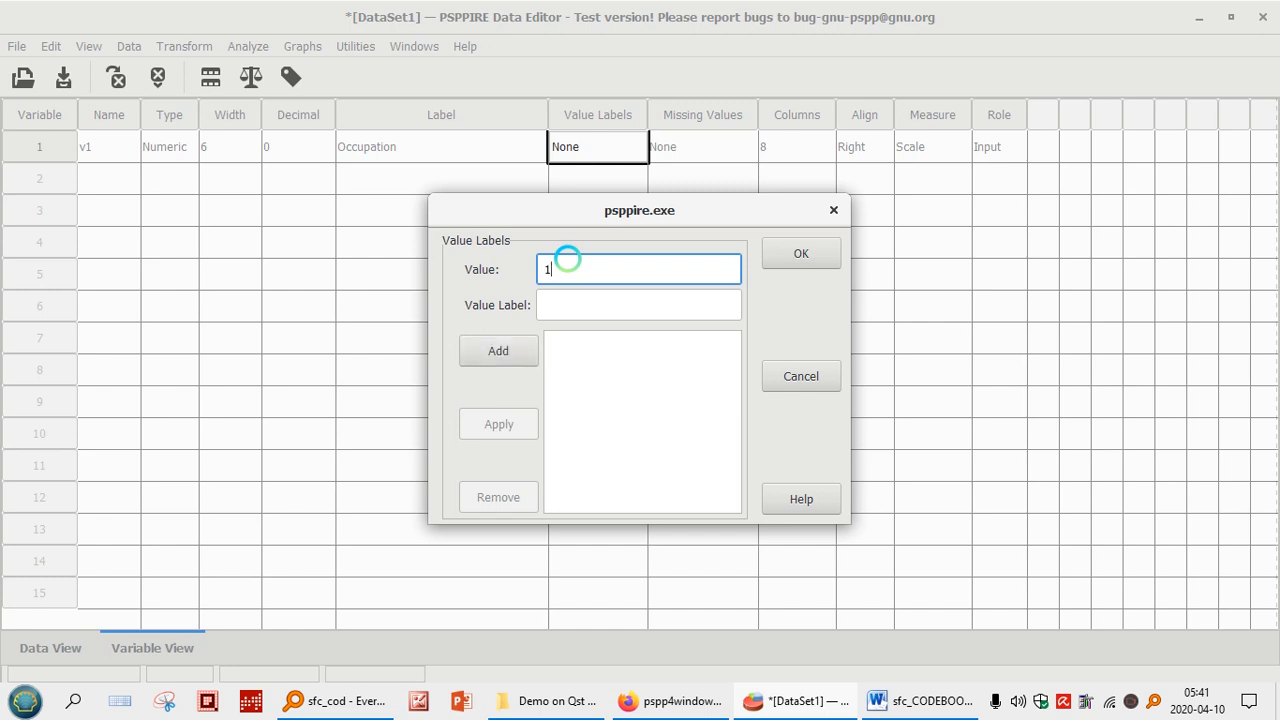
pyautogui.click(900, 700)
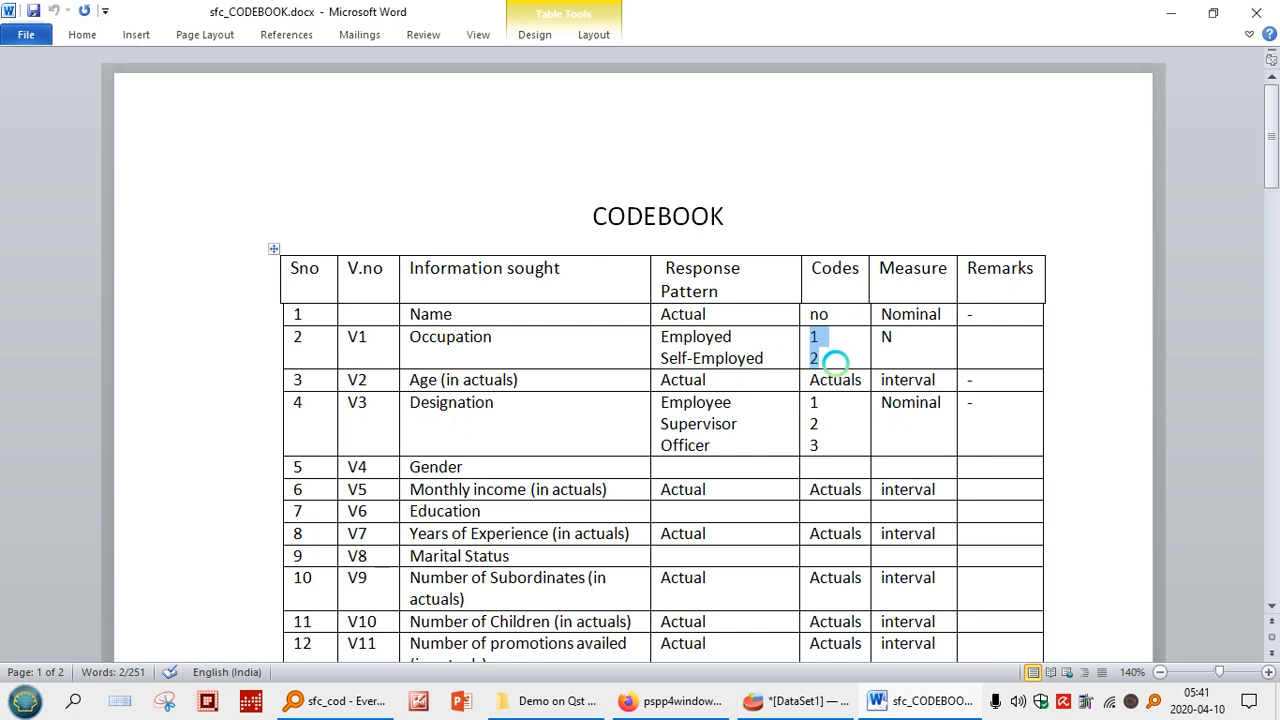
pyautogui.hotkey('alt', 'Tab')
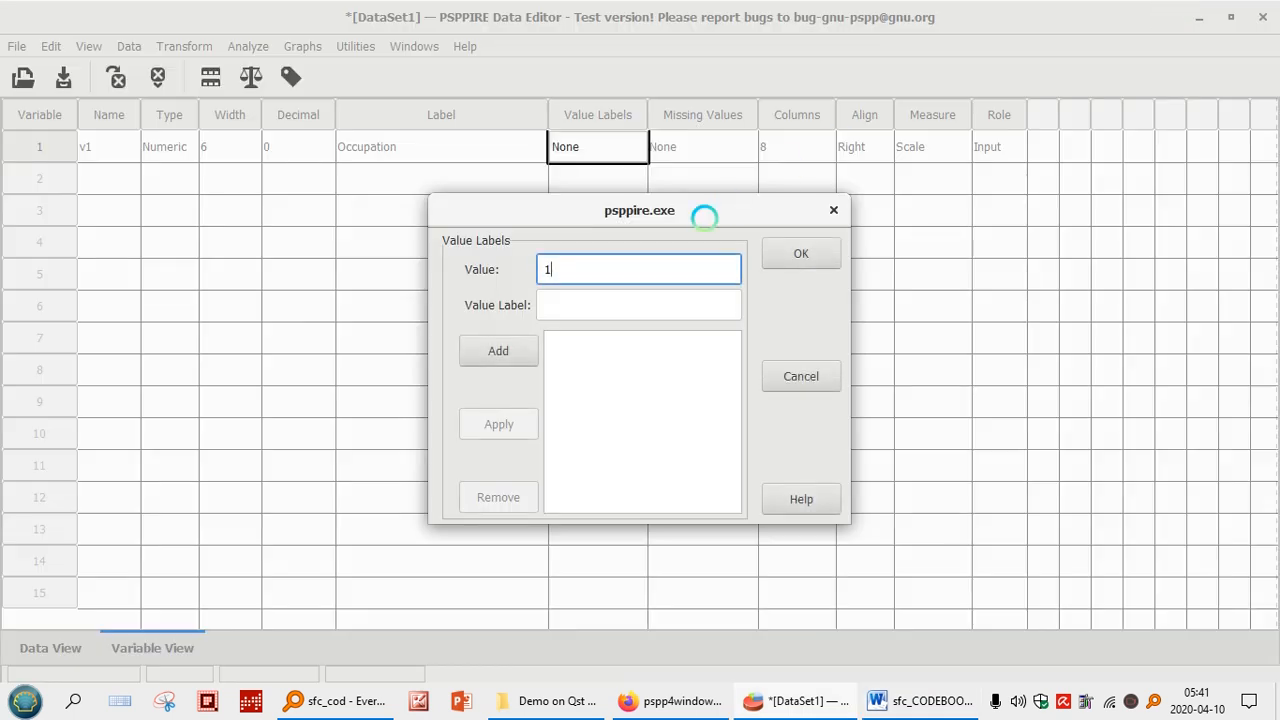
pyautogui.click(573, 312)
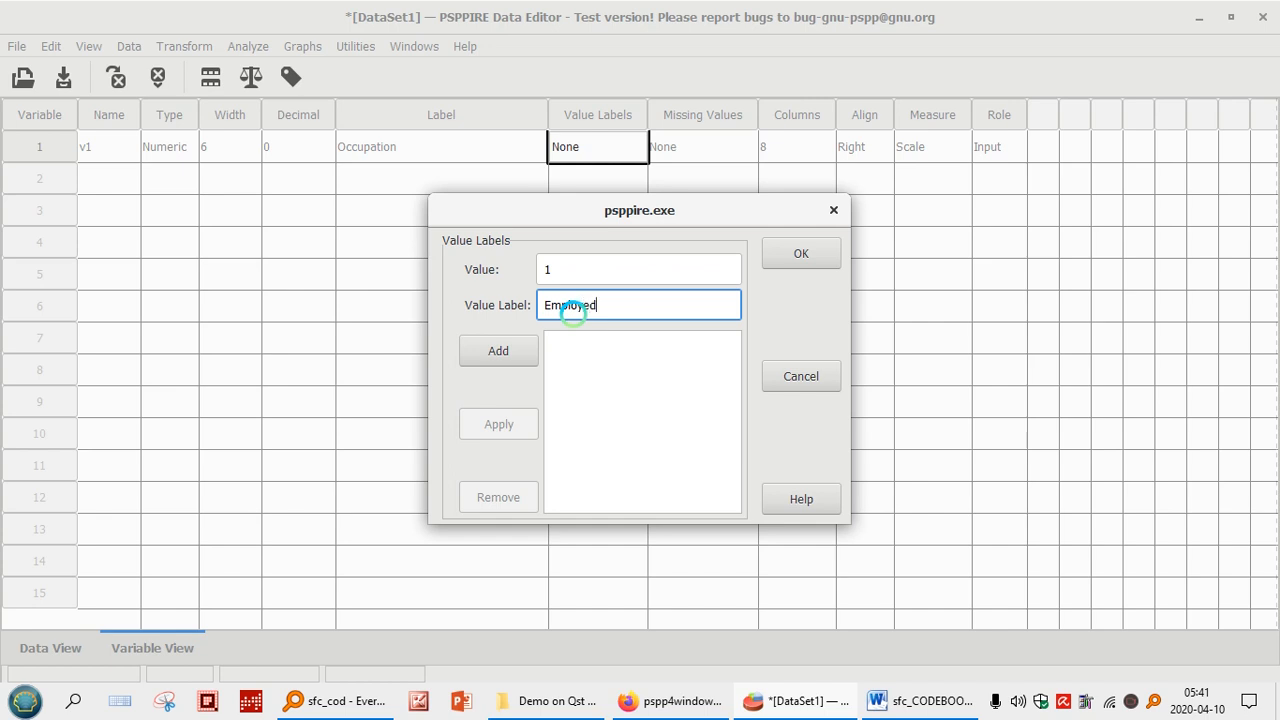
pyautogui.click(498, 350)
# Add the value label 2 = "Sel Employed" to variable v1 and accept the value labels
pyautogui.write('2')
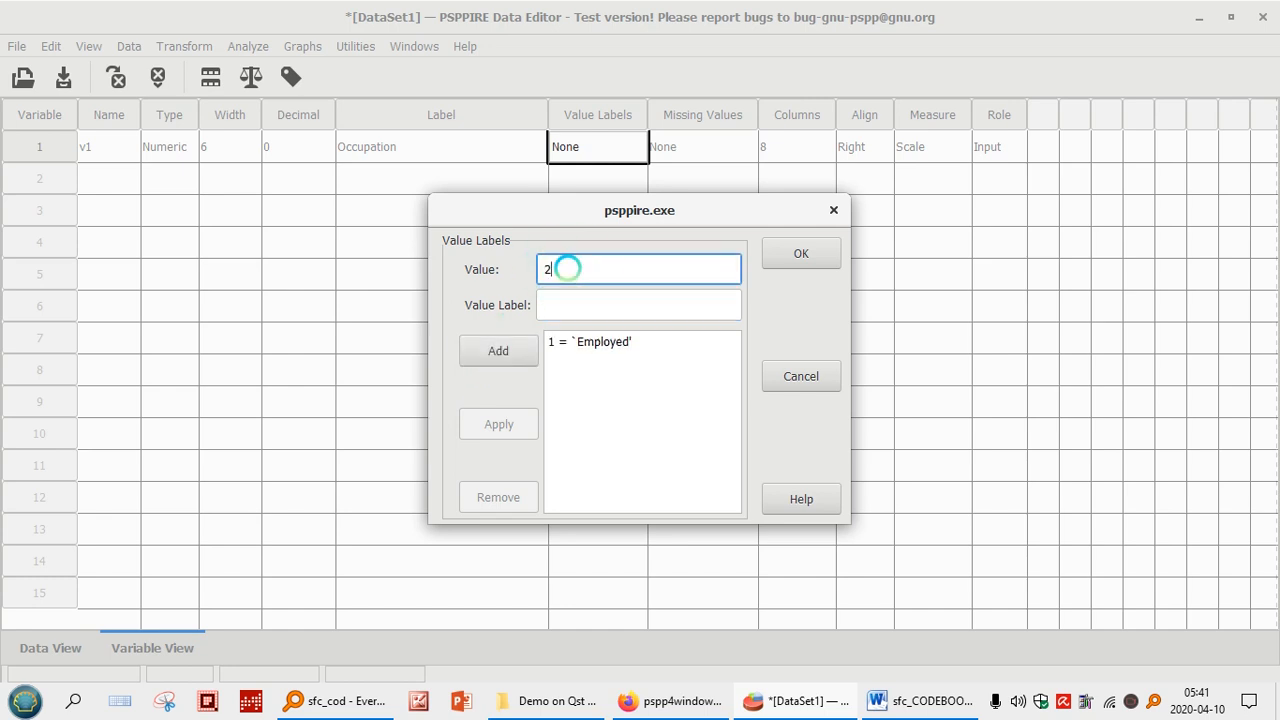
pyautogui.click(600, 309)
pyautogui.write('Sel Emplo')
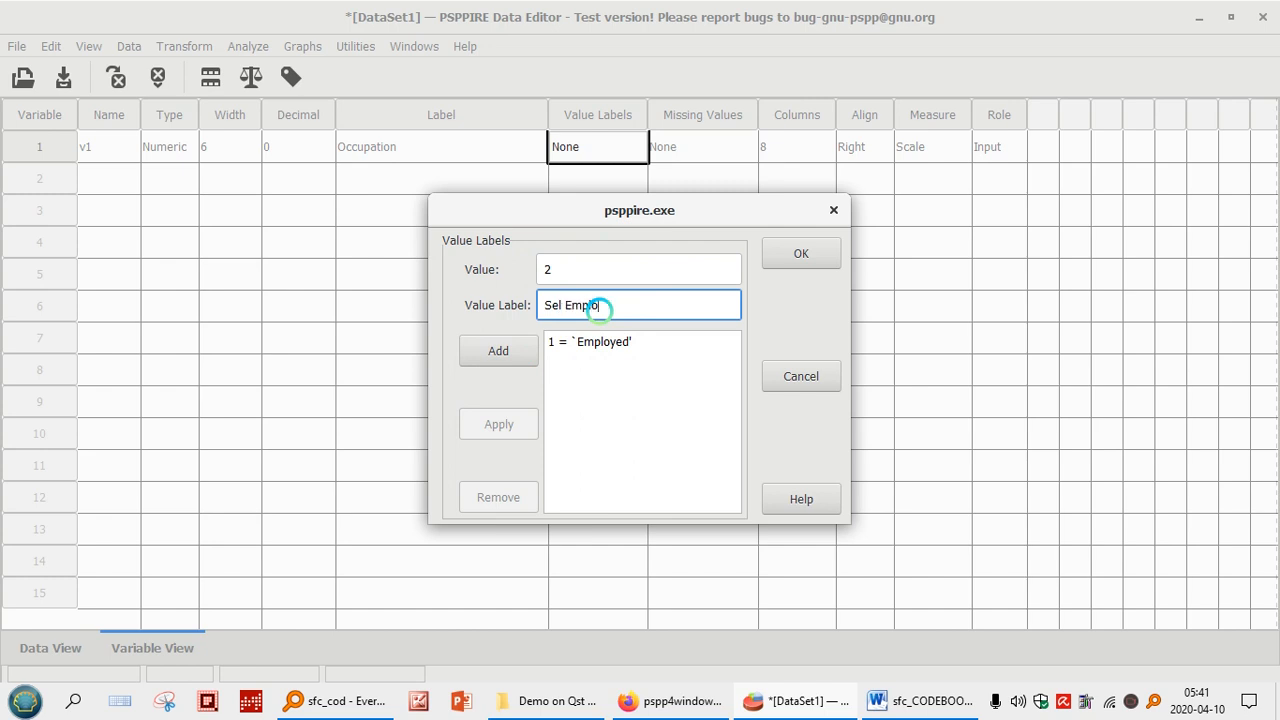
pyautogui.click(486, 350)
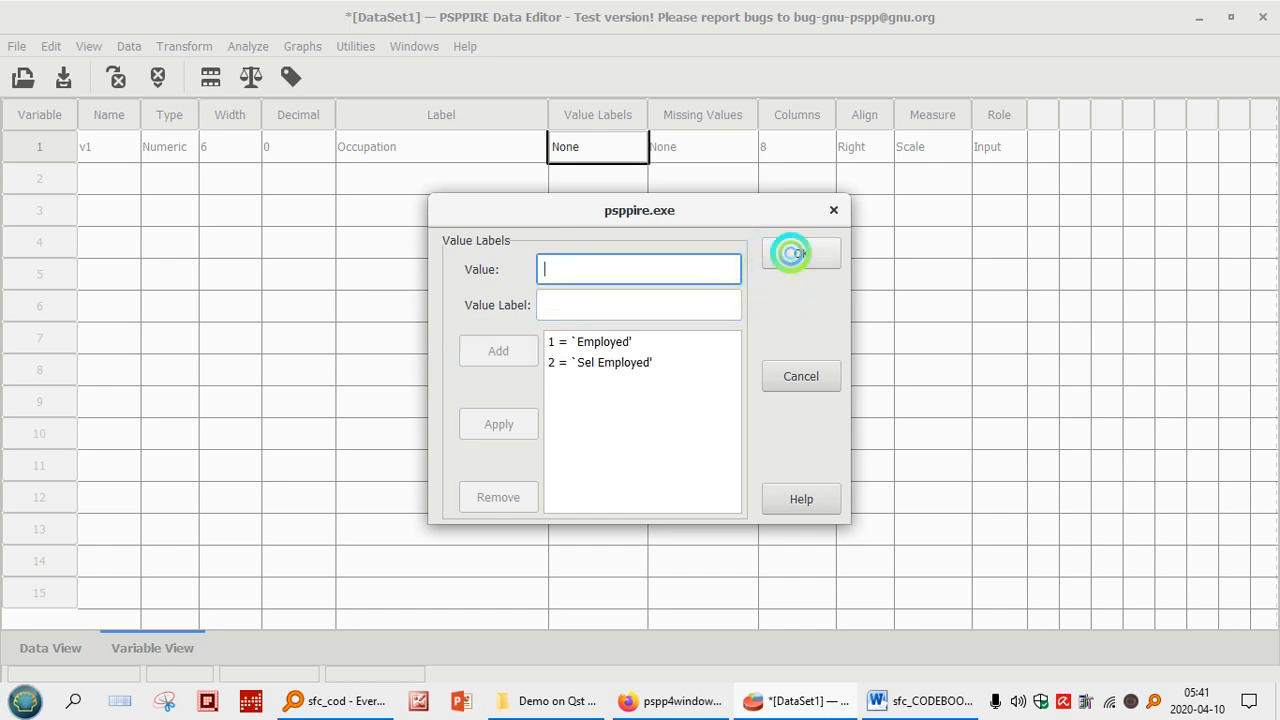
pyautogui.click(790, 254)
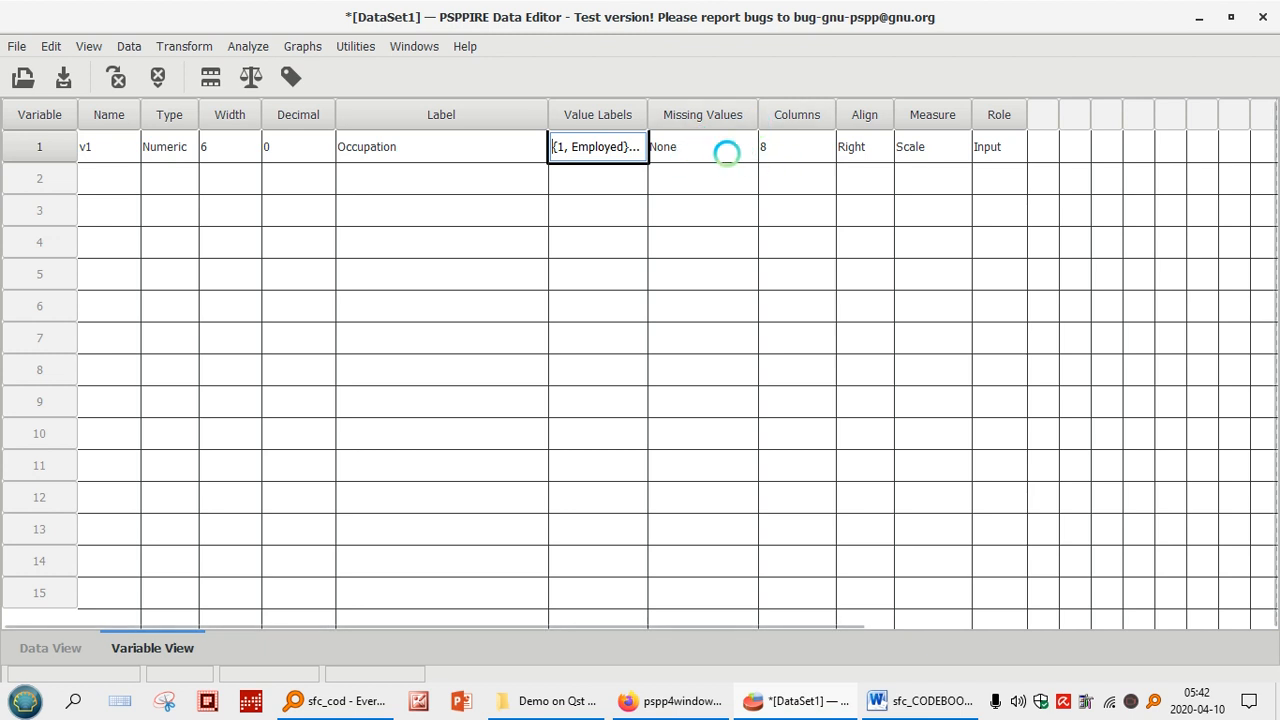
# Set the display column width of variable v1 to 6
pyautogui.click(820, 147)
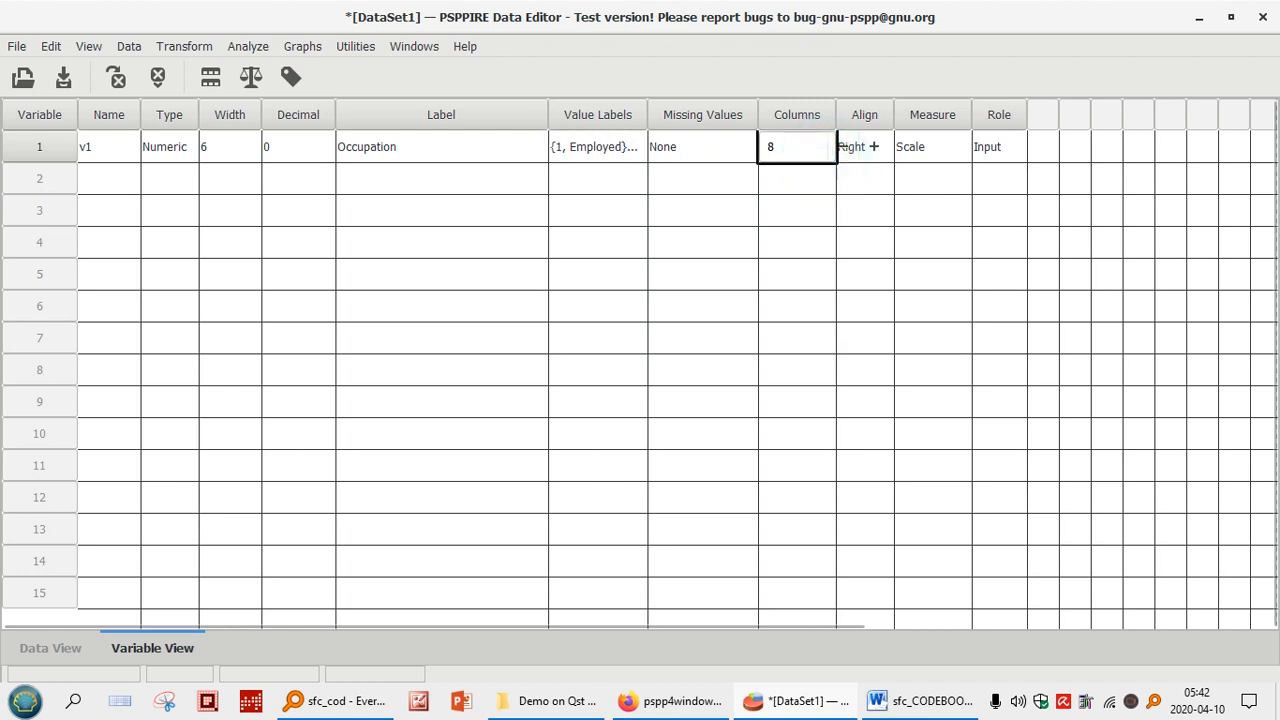
pyautogui.scroll(-1, 843, 146)
pyautogui.scroll(1, 843, 146)
pyautogui.scroll(-2, 843, 146)
pyautogui.click(843, 146)
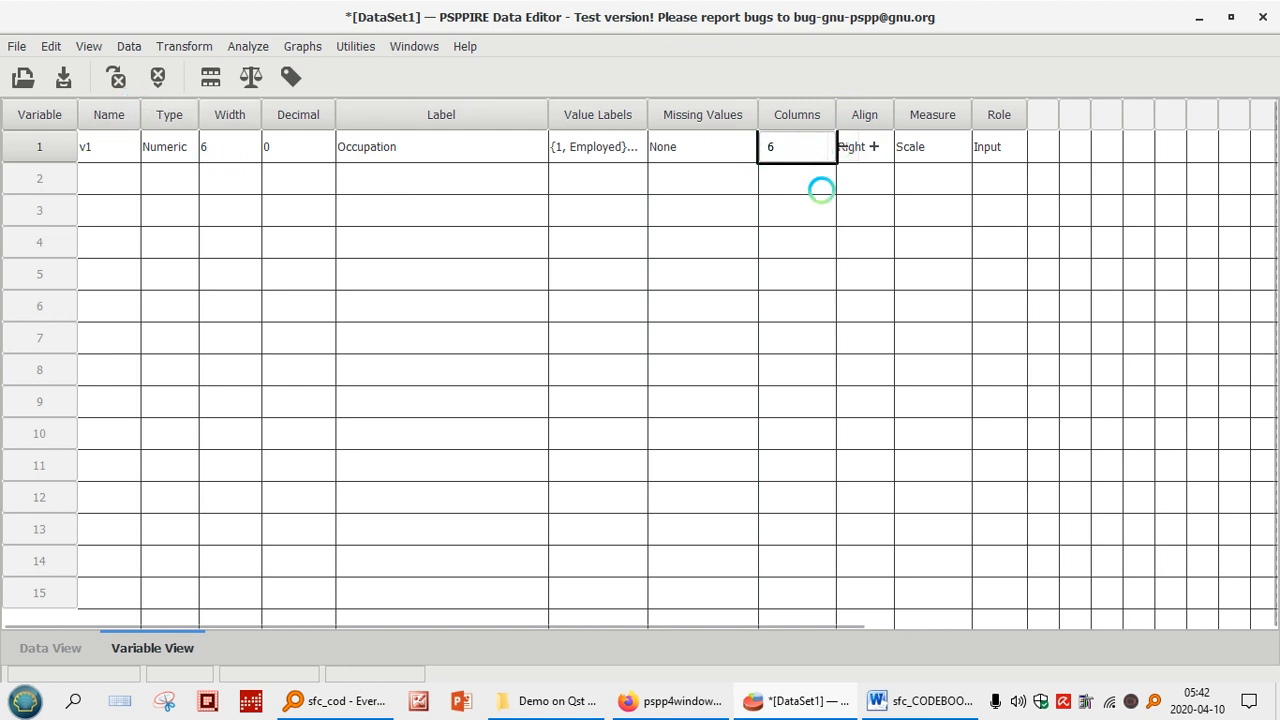
pyautogui.click(817, 149)
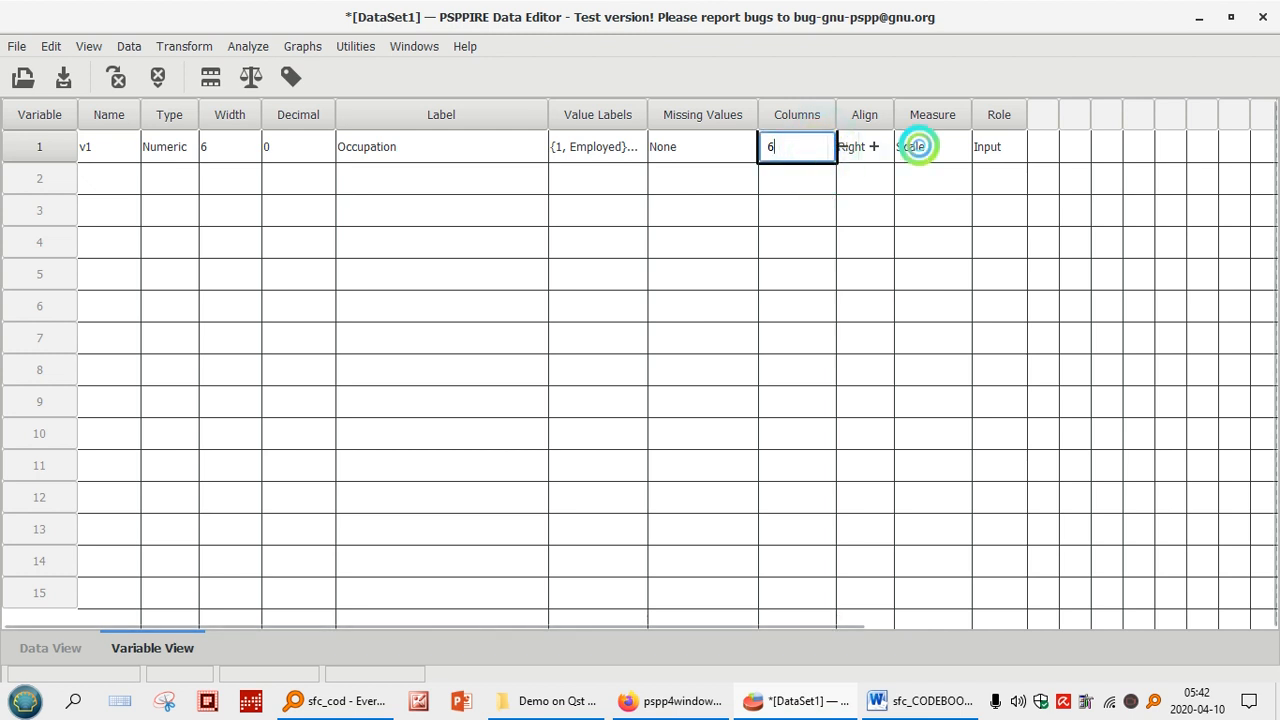
# Set the measurement level of variable v1 to Nominal
pyautogui.click(917, 146)
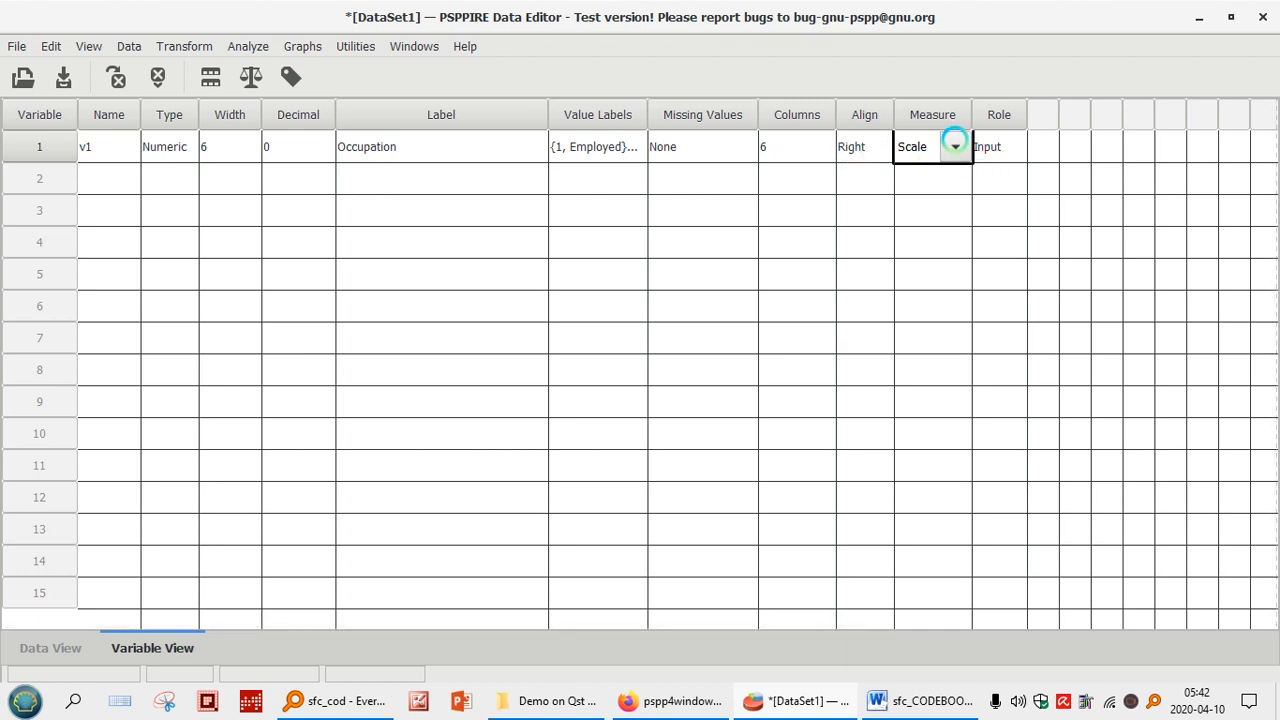
pyautogui.click(955, 146)
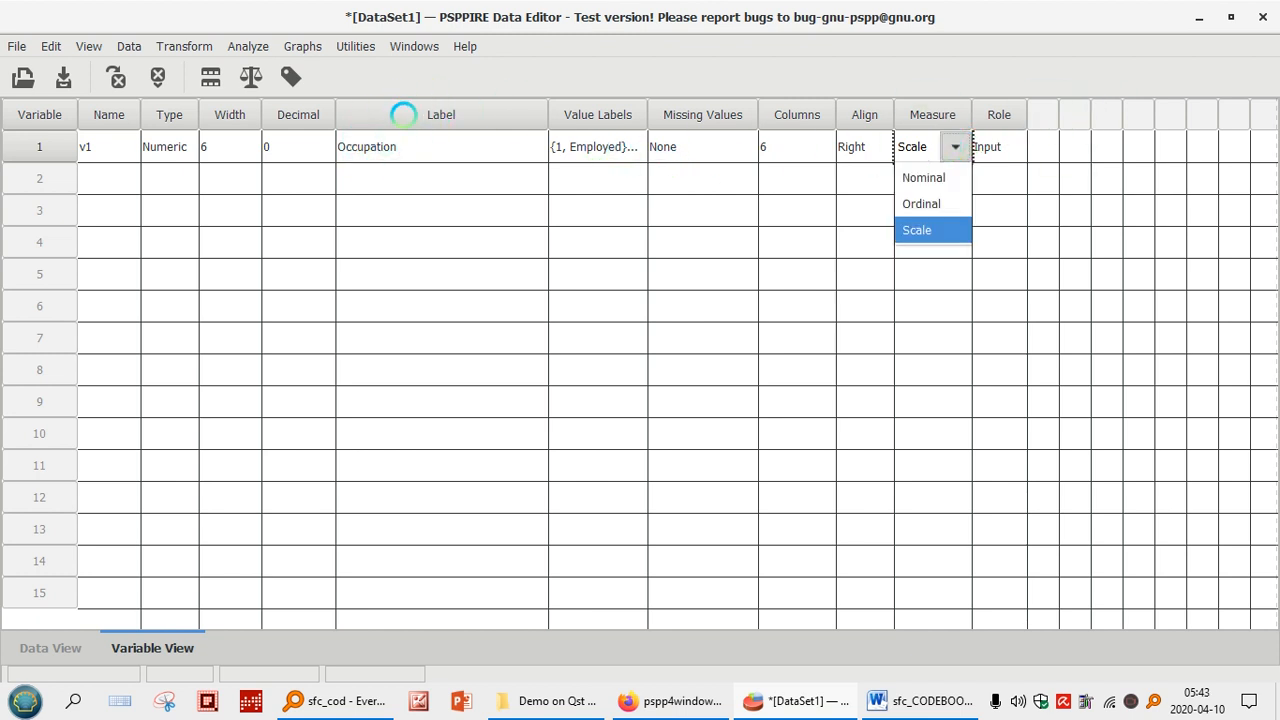
pyautogui.click(940, 176)
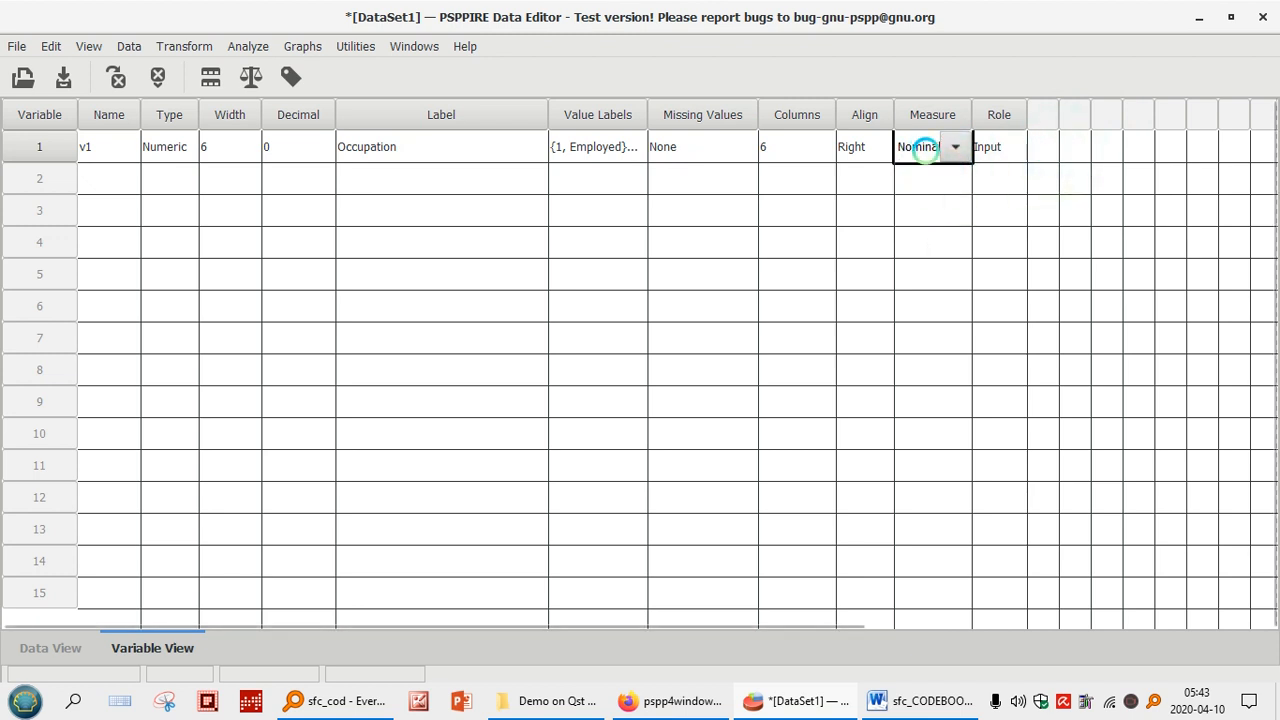
pyautogui.click(1049, 148)
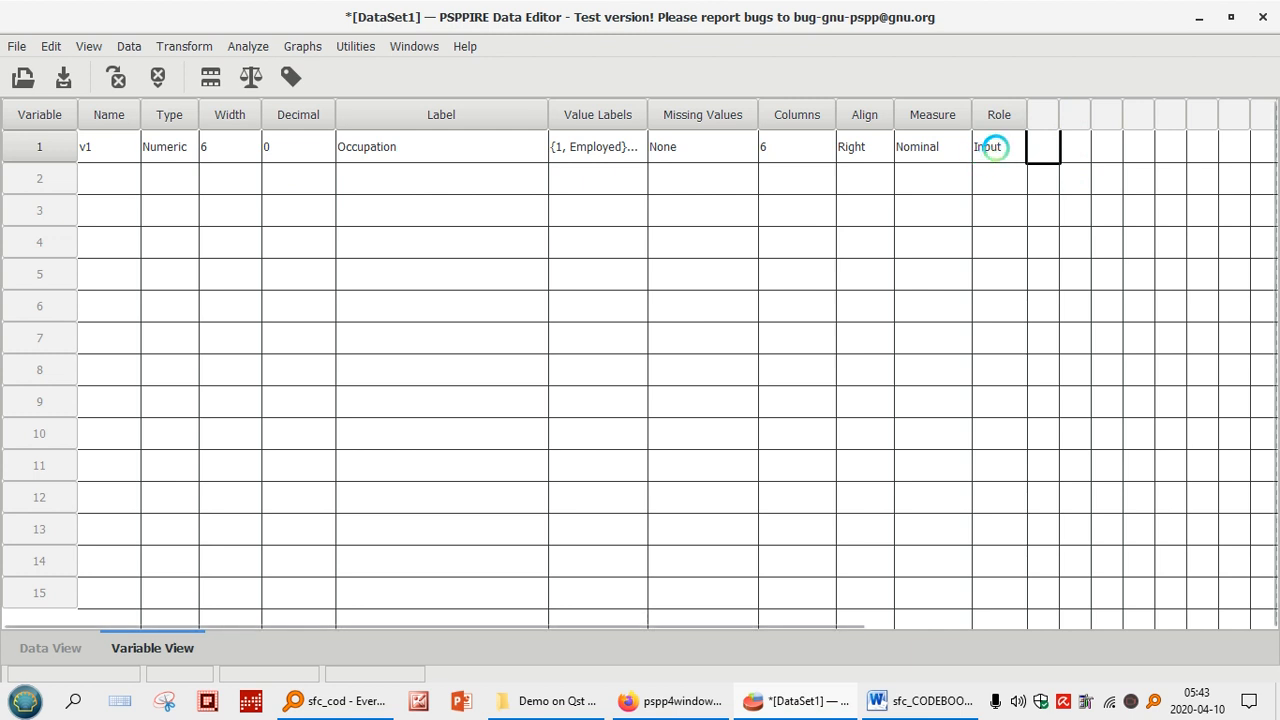
# Create the second variable in row 2 with the name v2
pyautogui.click(99, 183)
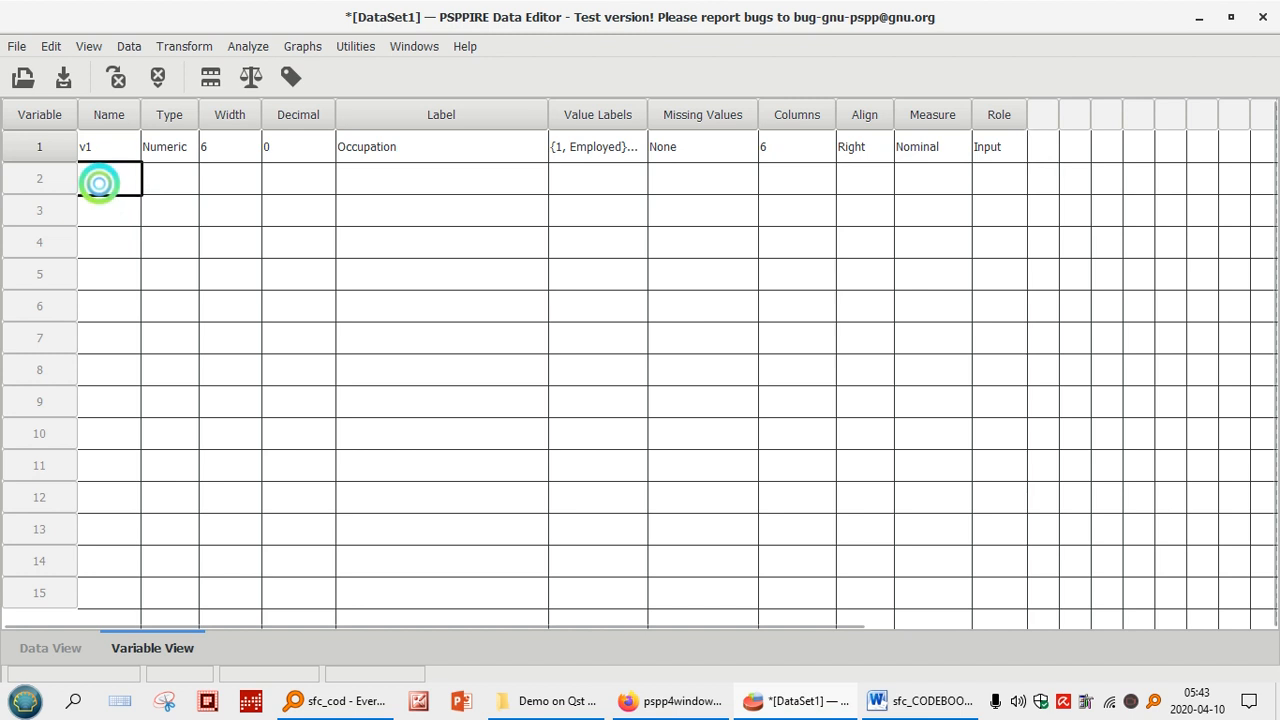
pyautogui.write('v2')
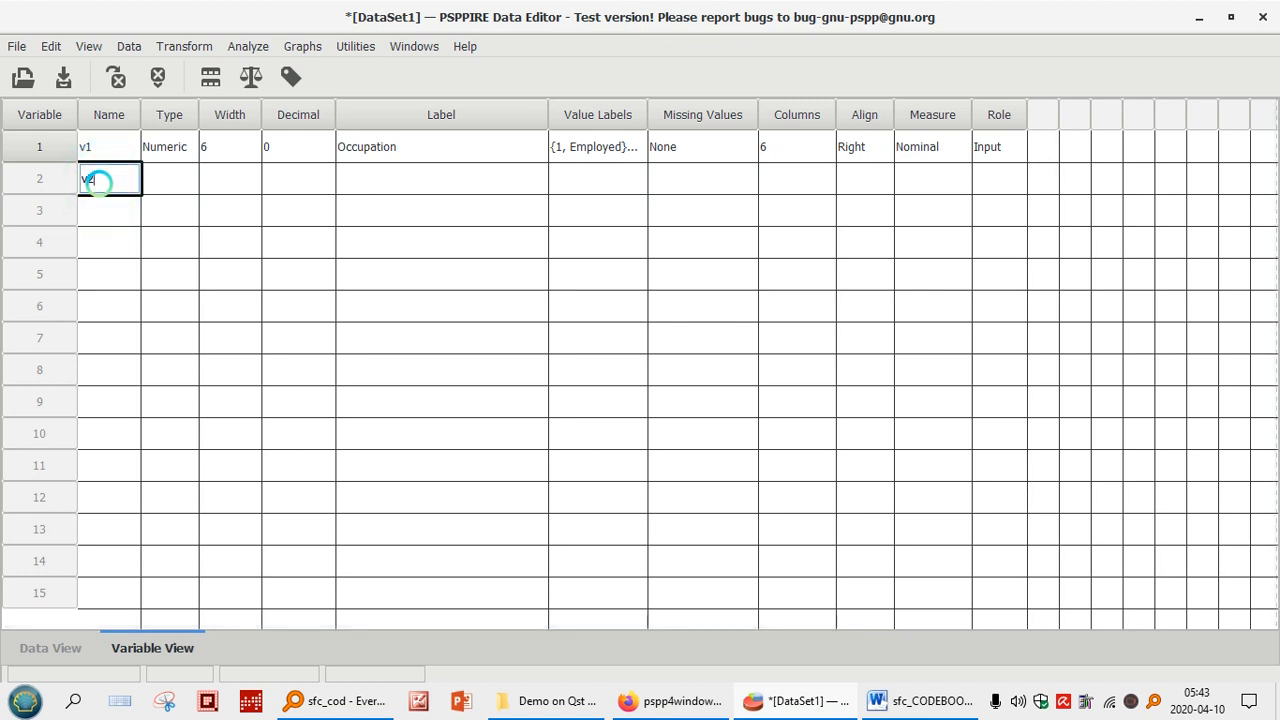
pyautogui.press('Return')
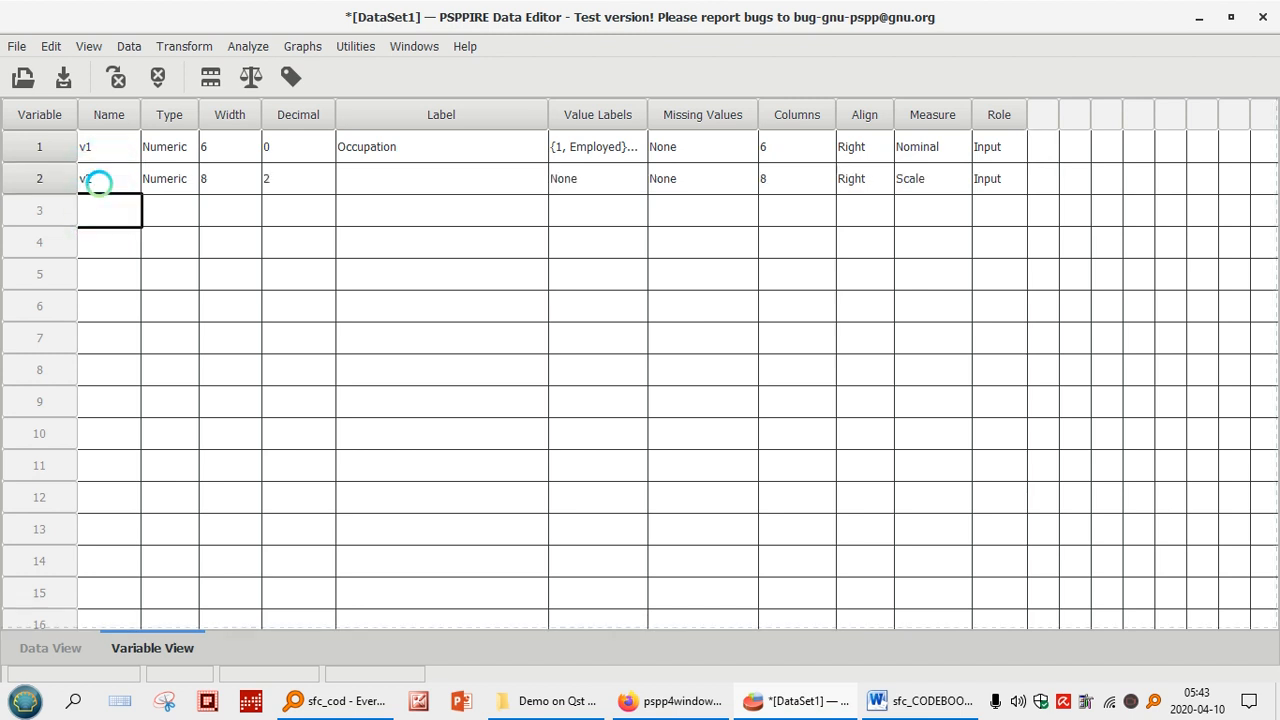
# Set the width of variable v2 to 6 and try to set its decimals to 0
pyautogui.click(251, 181)
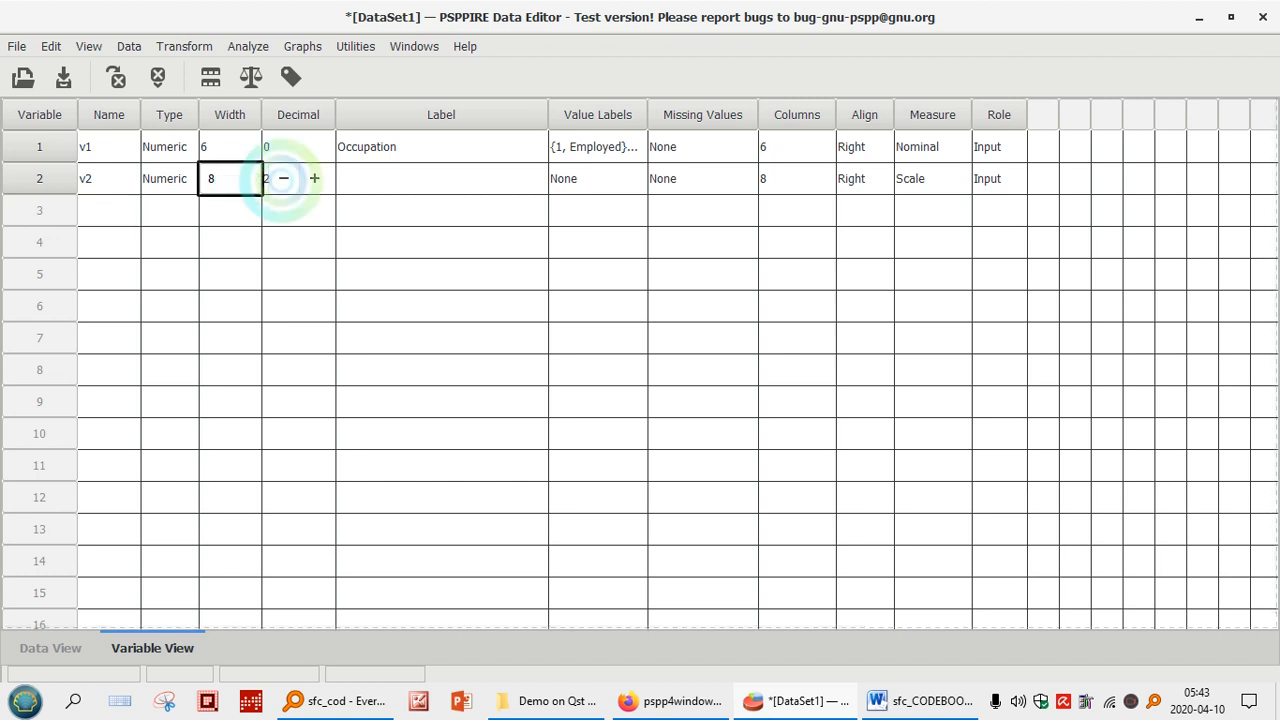
pyautogui.click(282, 178)
pyautogui.click(282, 178)
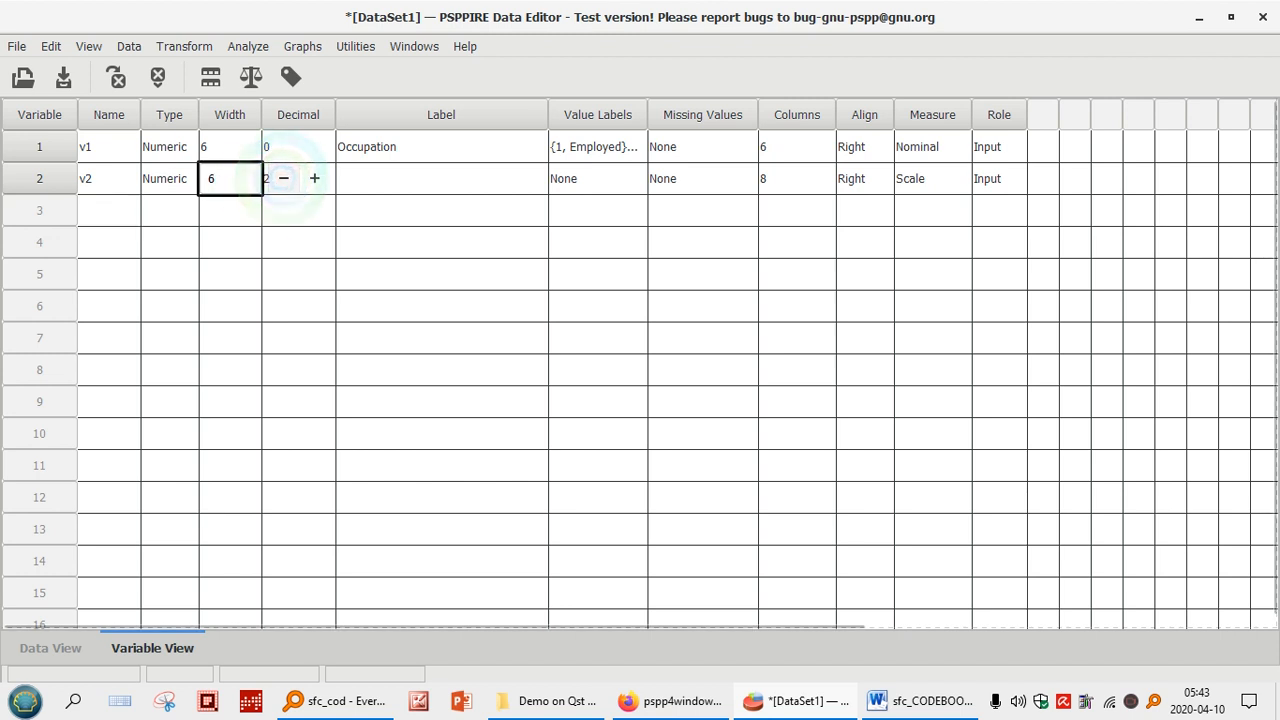
pyautogui.click(366, 178)
pyautogui.click(329, 180)
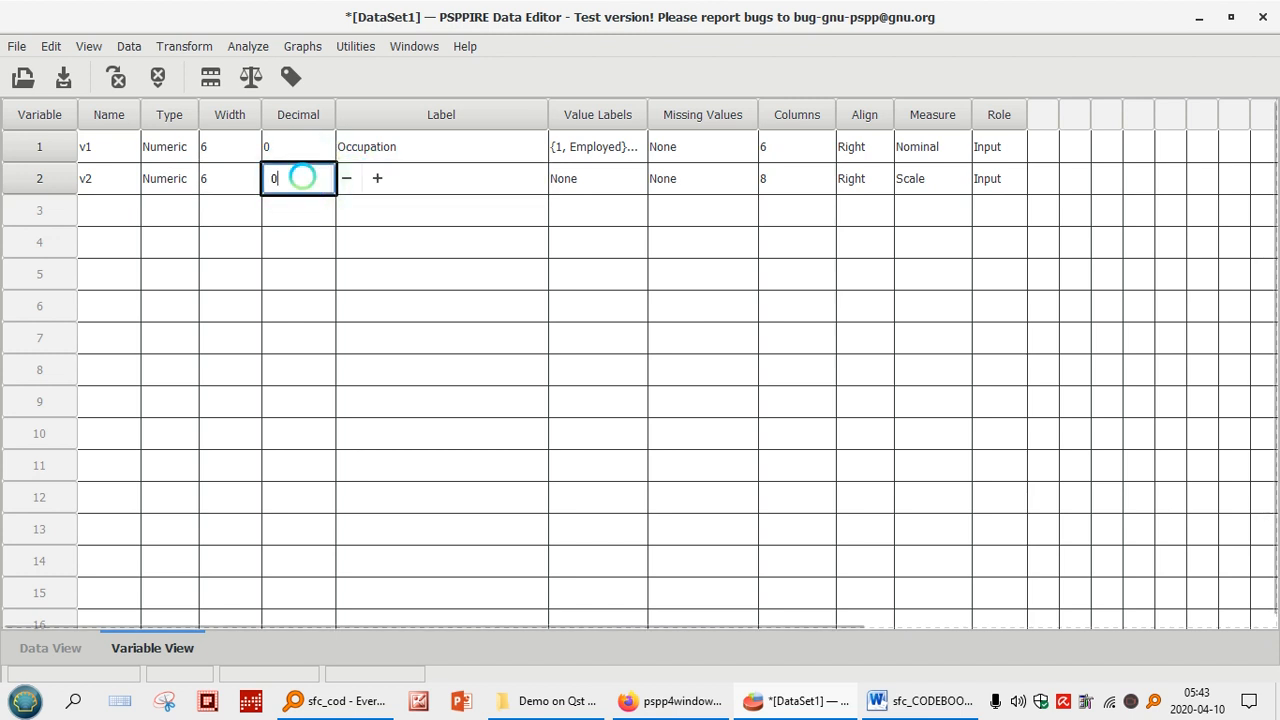
pyautogui.click(496, 178)
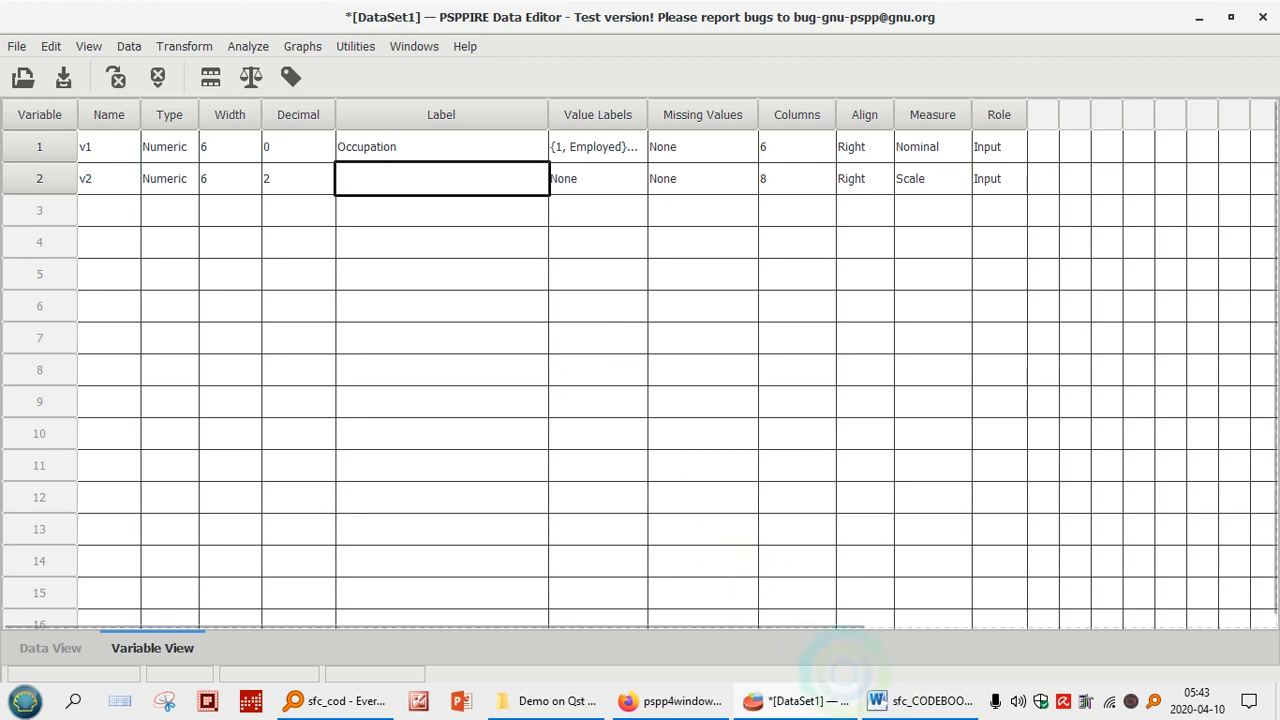
# Copy "Age (in actuals)" from the V2 row of the Word codebook and paste it as the label of v2 in PSPP
pyautogui.click(877, 700)
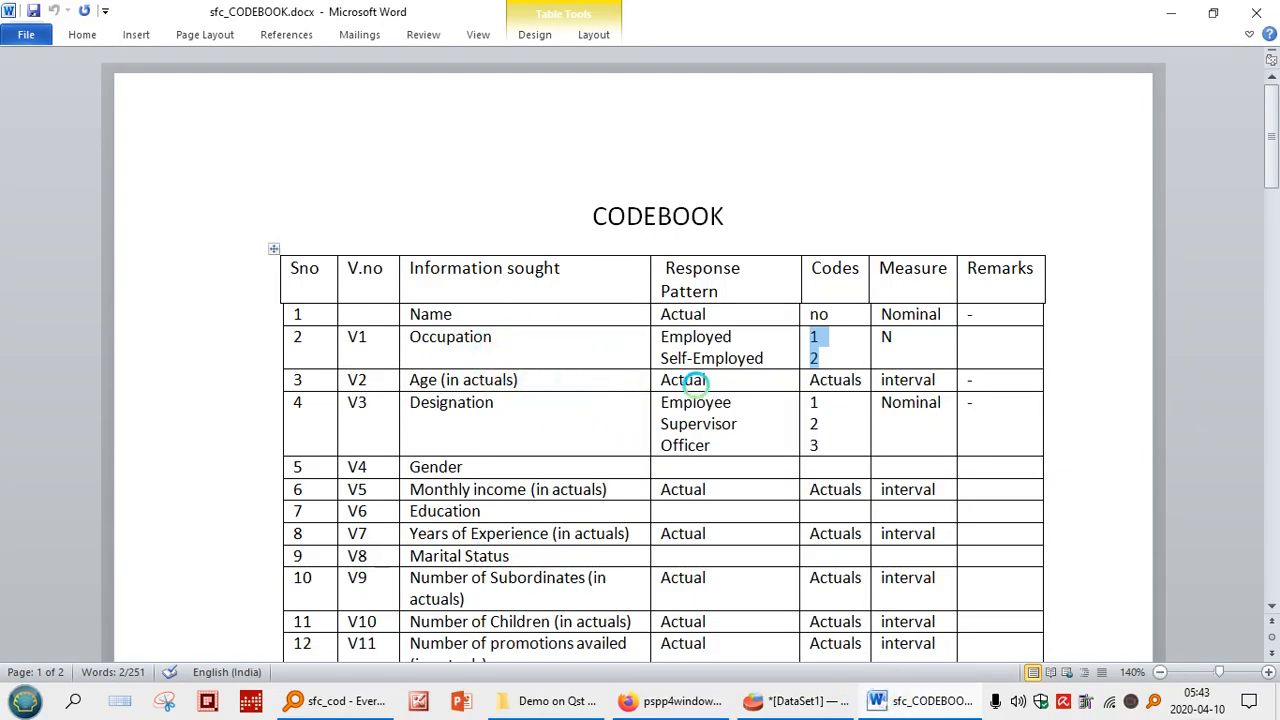
pyautogui.click(427, 380)
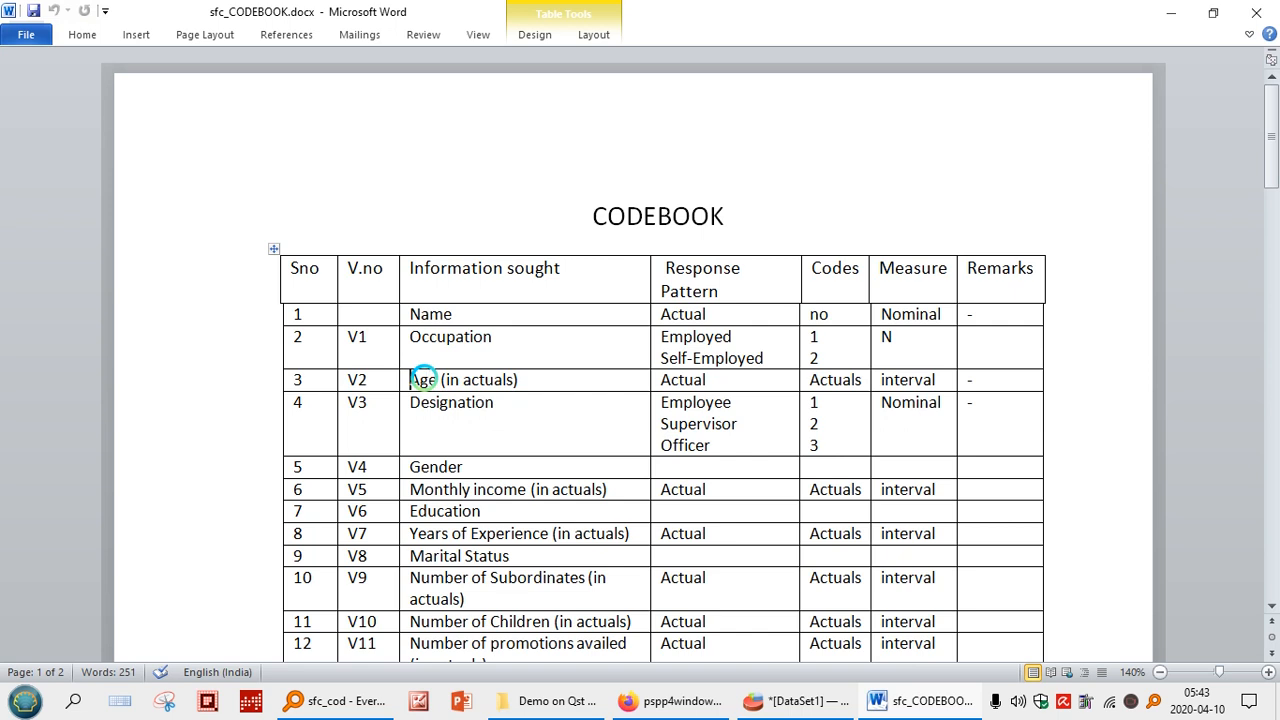
pyautogui.moveTo(424, 379); pyautogui.dragTo(462, 380)
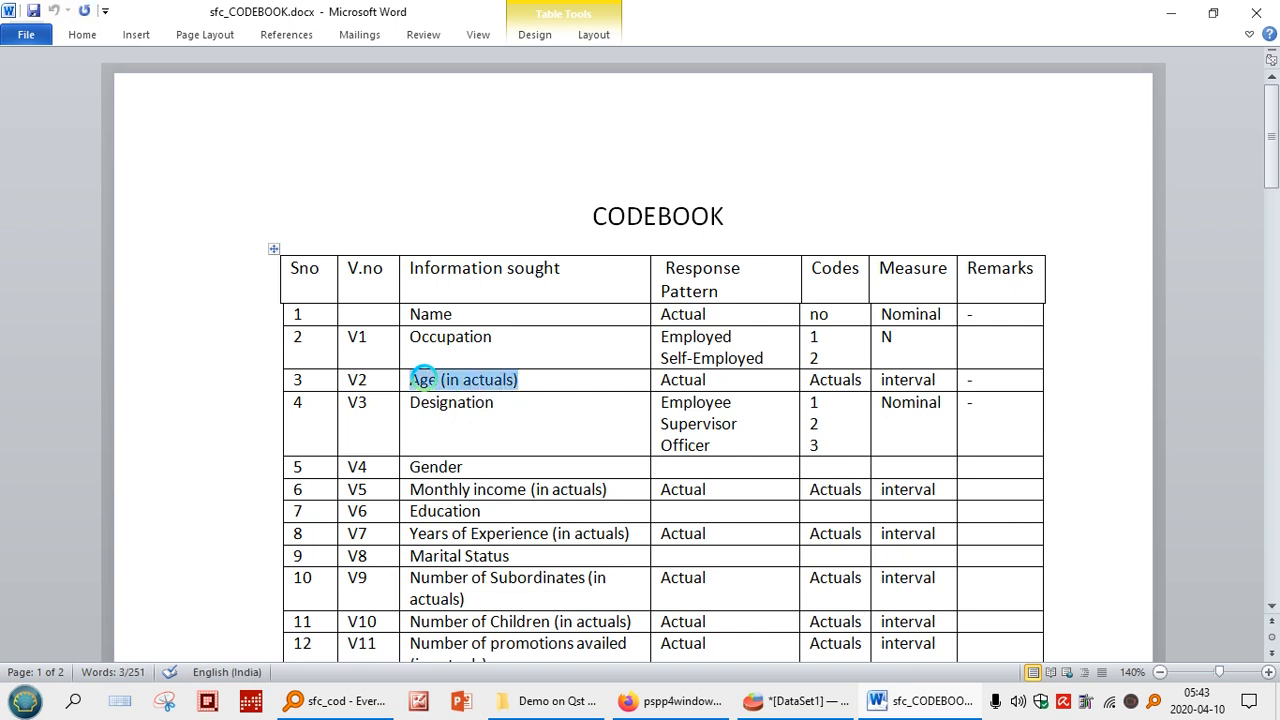
pyautogui.click(803, 699)
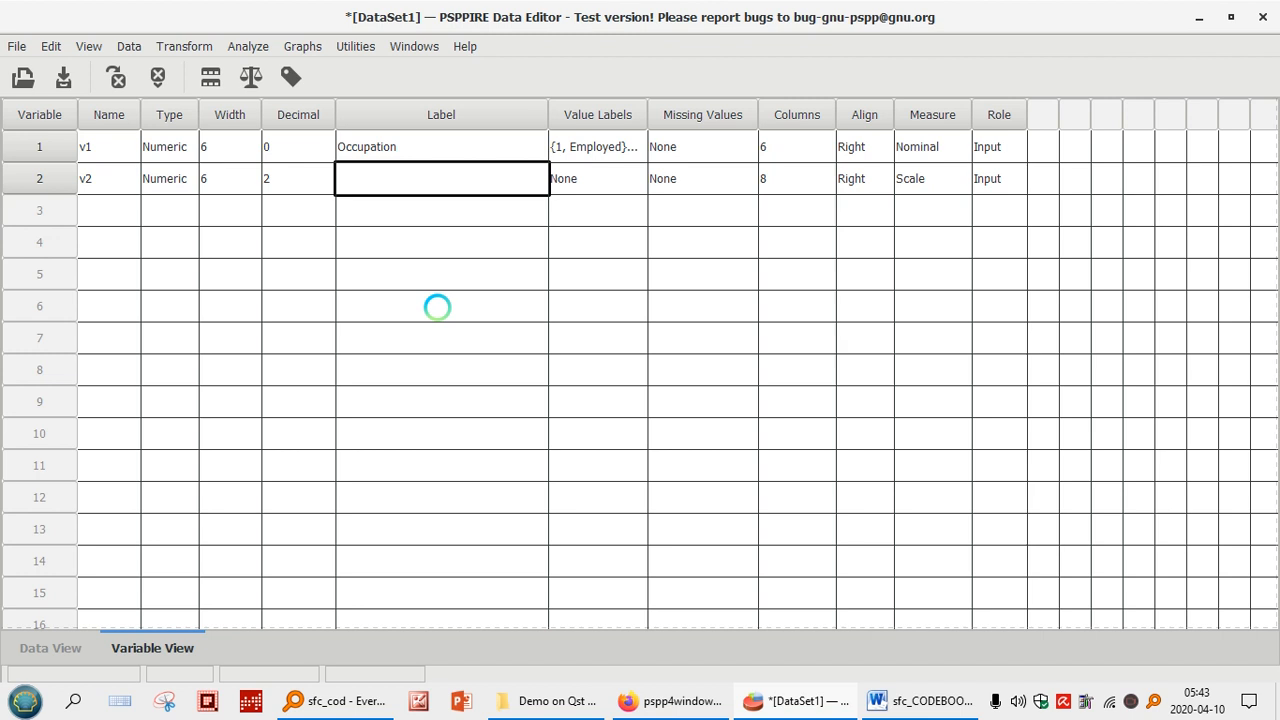
pyautogui.click(404, 180)
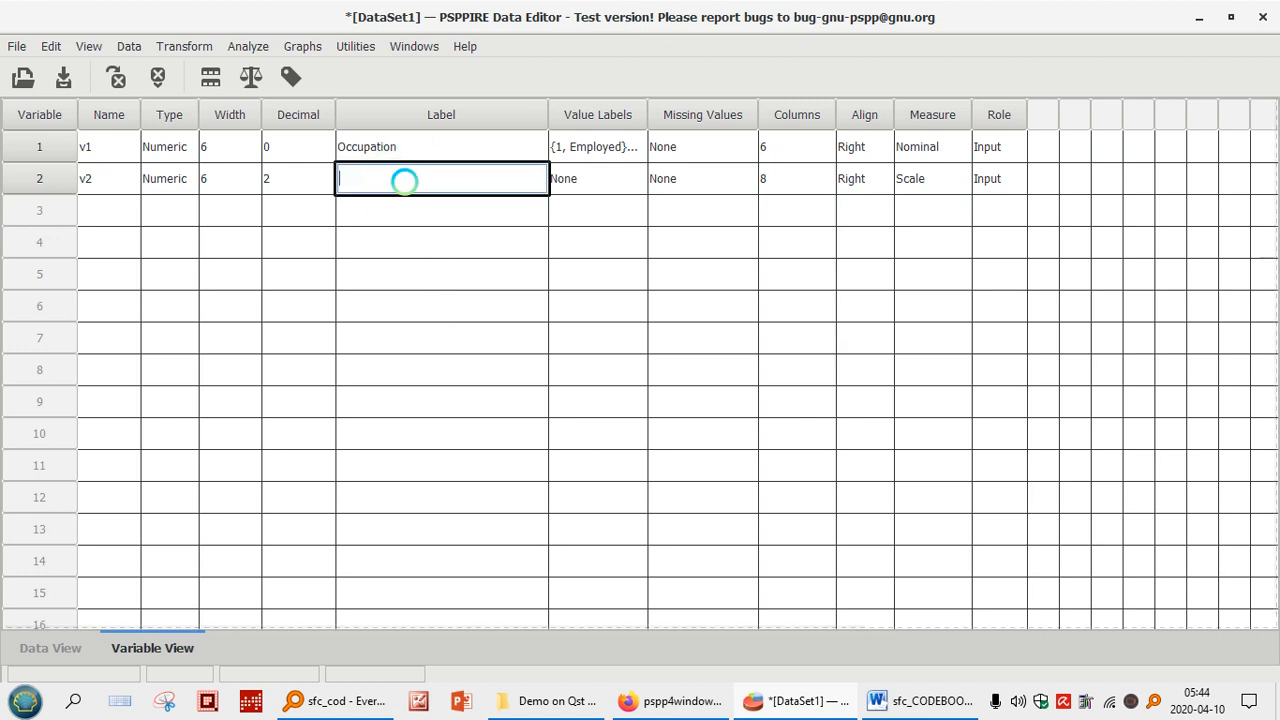
pyautogui.rightClick(404, 180)
pyautogui.click(455, 236)
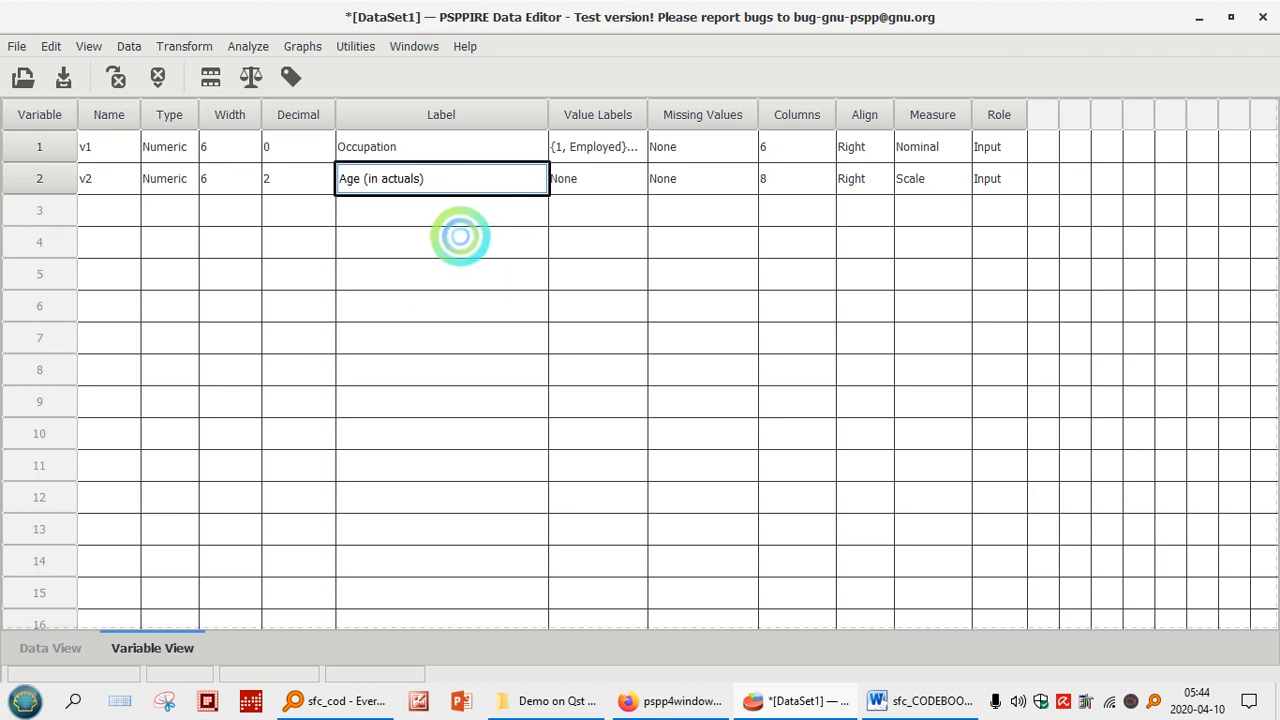
pyautogui.click(620, 181)
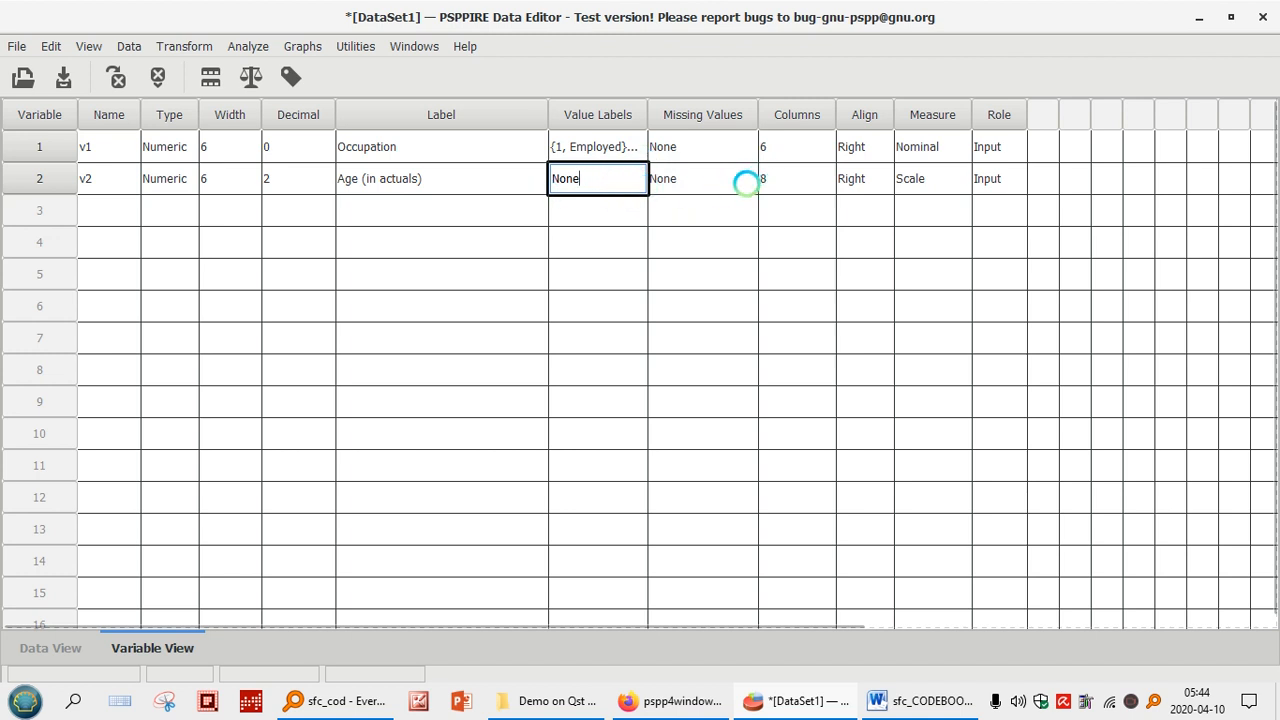
# Set the display column width of variable v2 to 3
pyautogui.click(825, 181)
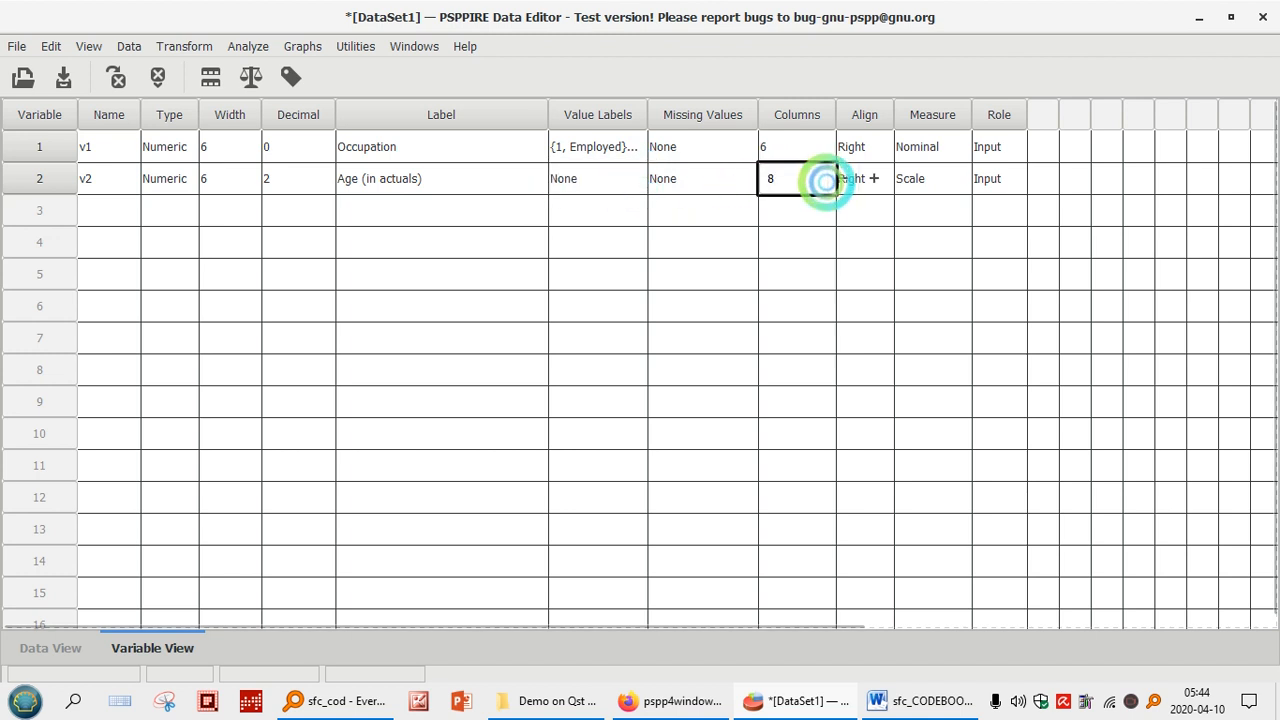
pyautogui.click(845, 178)
pyautogui.click(845, 178)
pyautogui.click(845, 178)
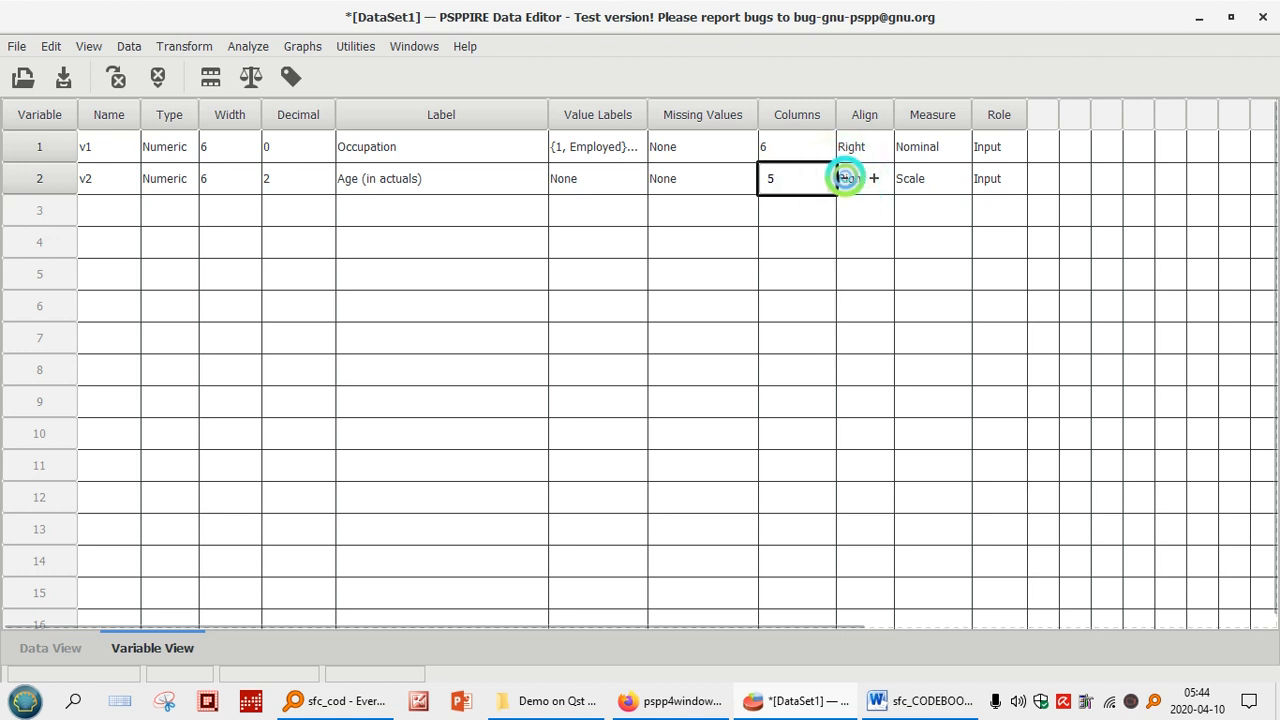
pyautogui.click(845, 178)
pyautogui.click(845, 178)
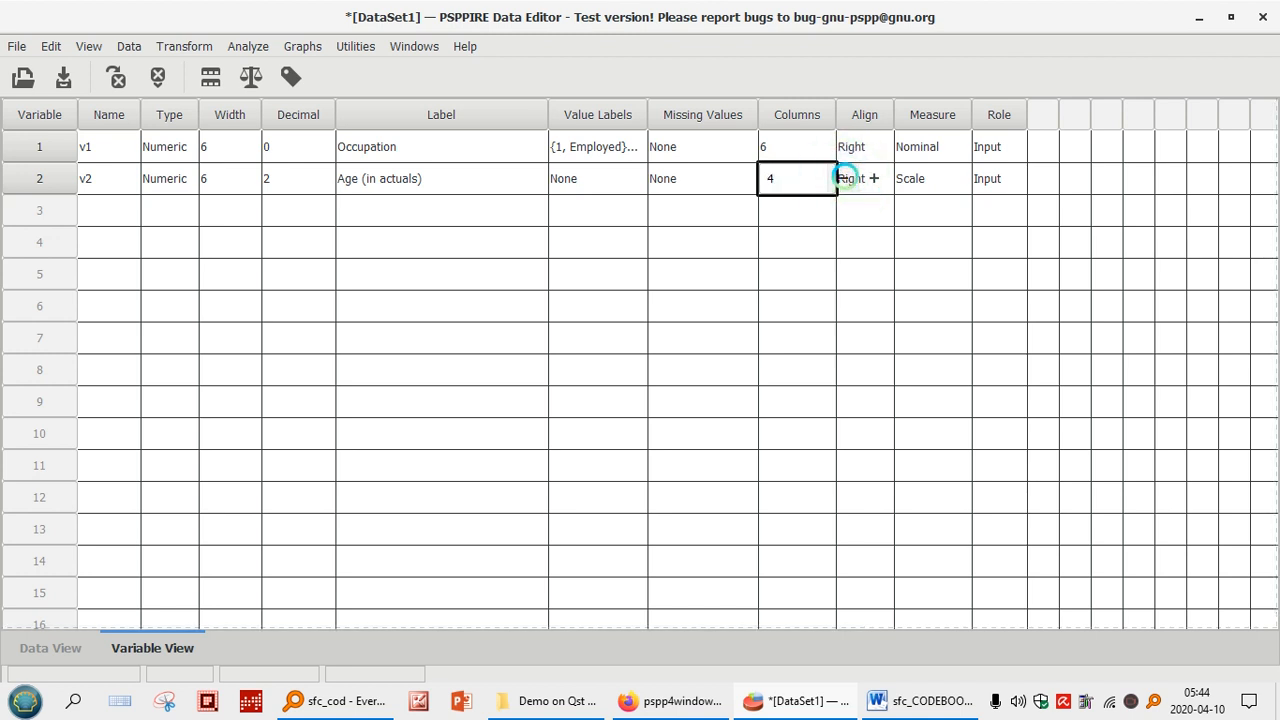
pyautogui.click(845, 178)
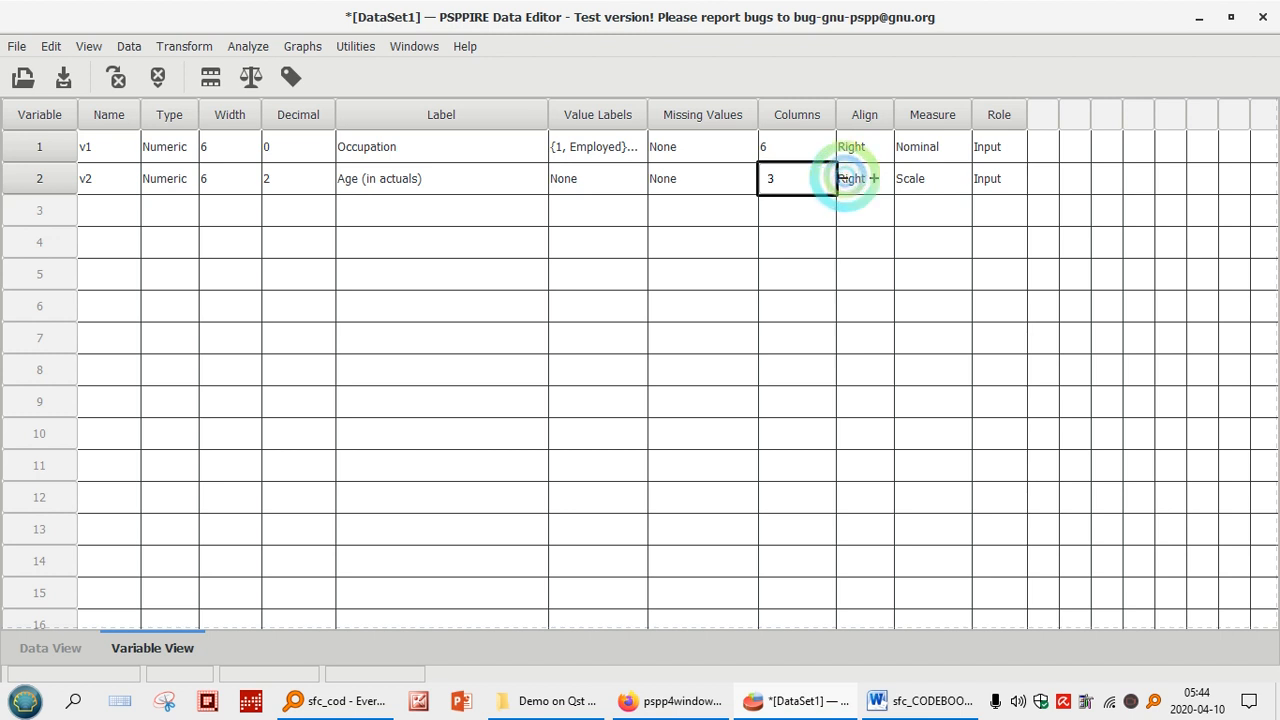
# Choose Scale as the measurement level of variable v2
pyautogui.click(930, 178)
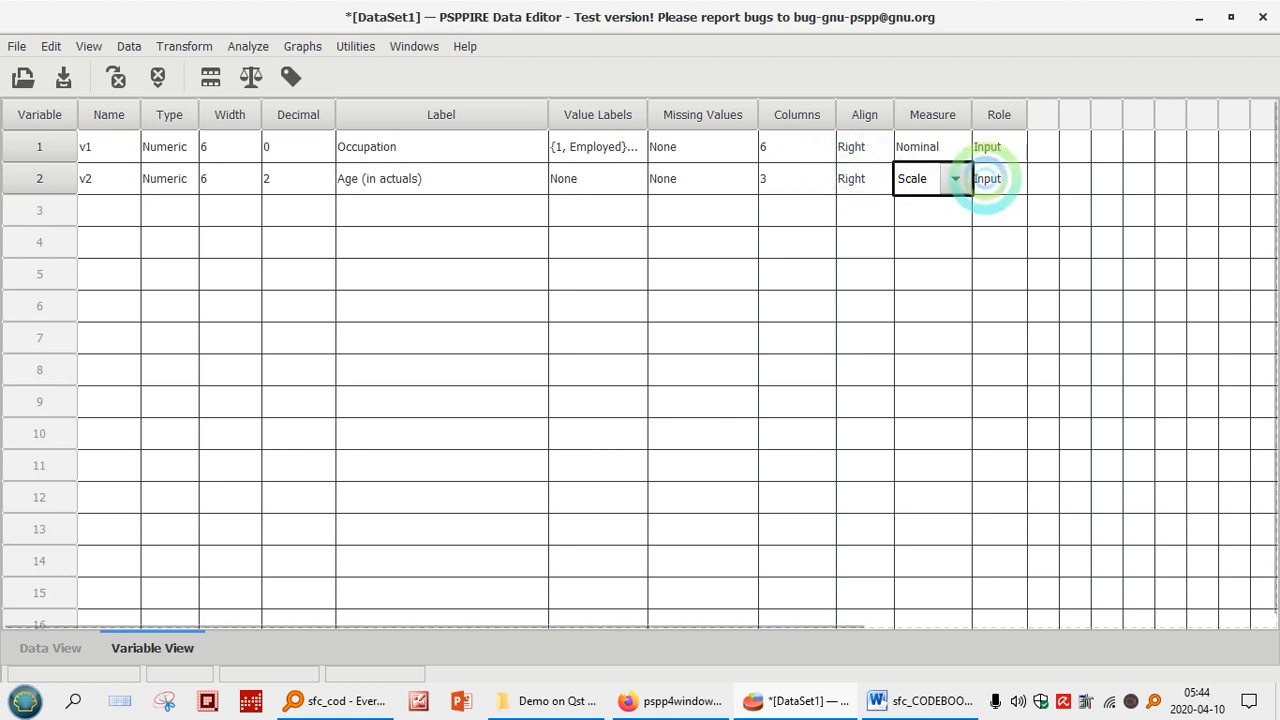
pyautogui.click(955, 178)
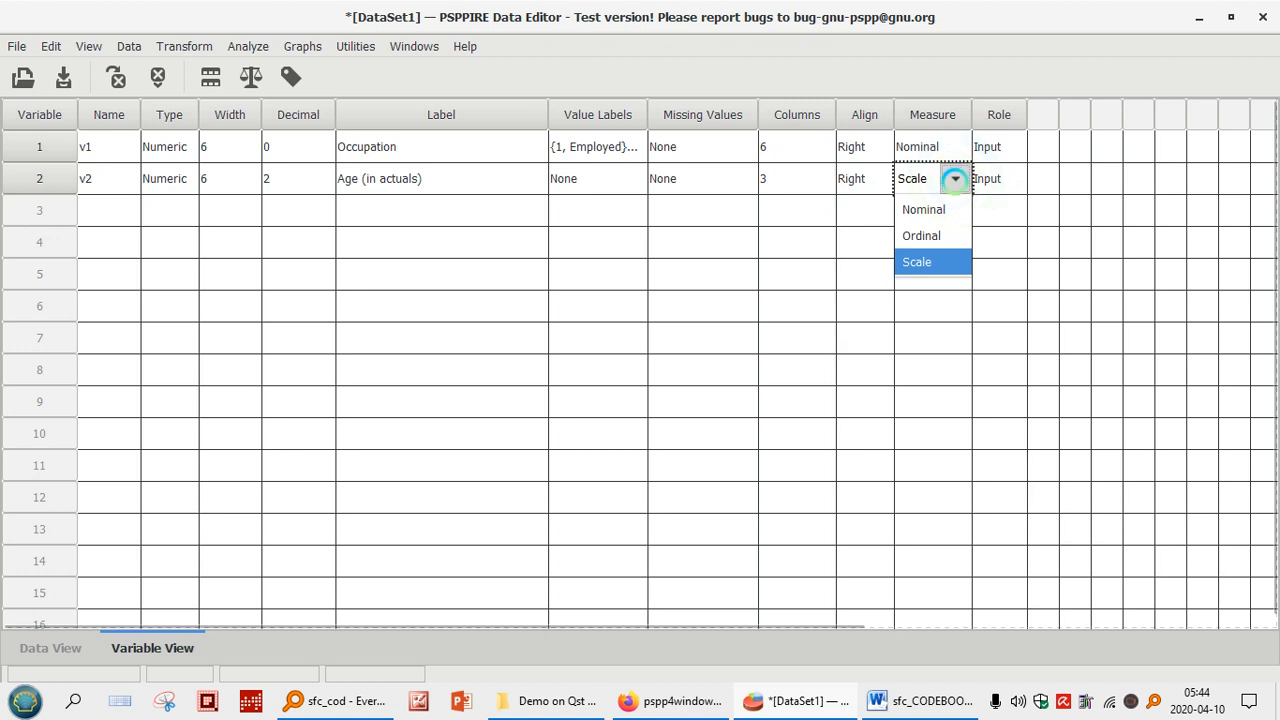
pyautogui.click(930, 261)
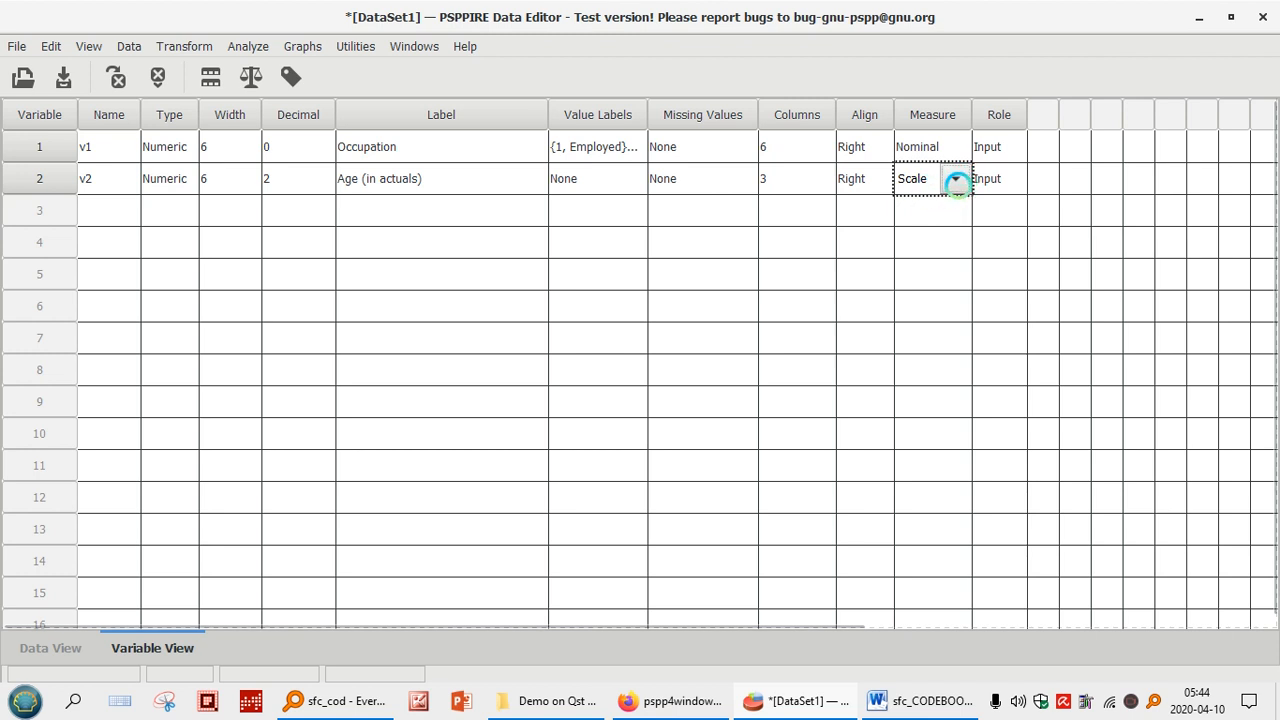
pyautogui.click(956, 178)
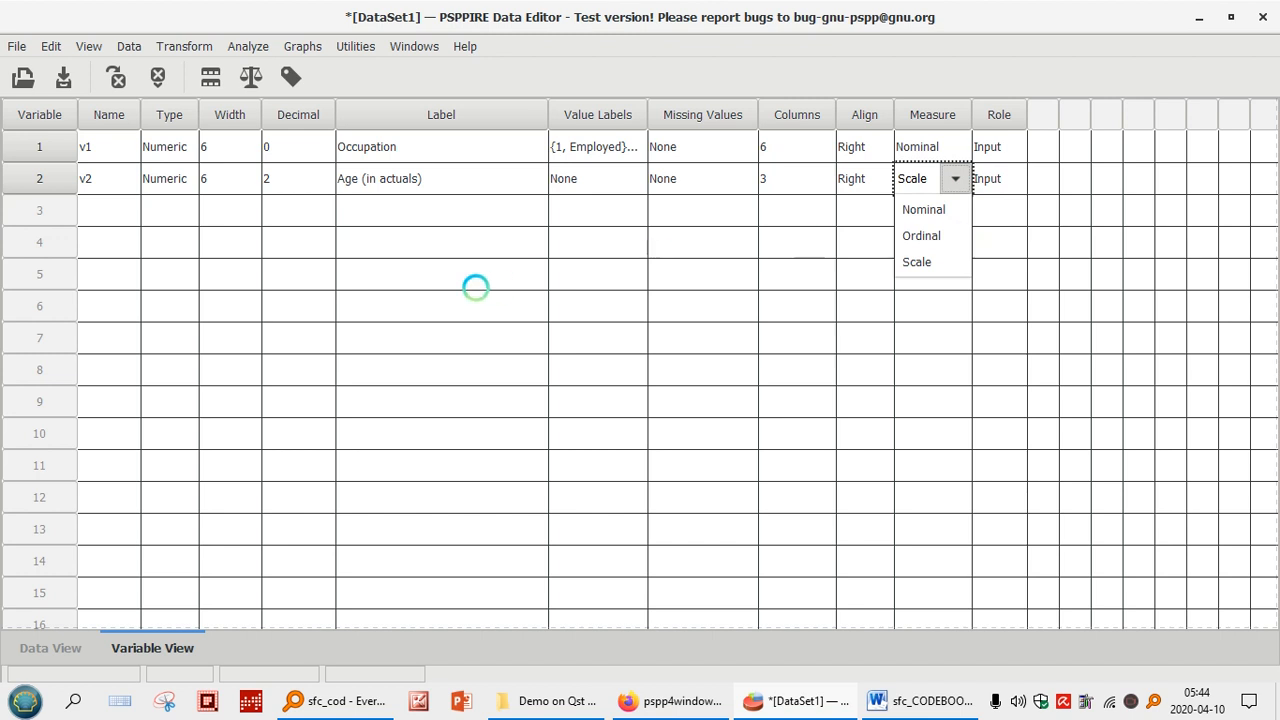
pyautogui.click(322, 308)
pyautogui.click(325, 469)
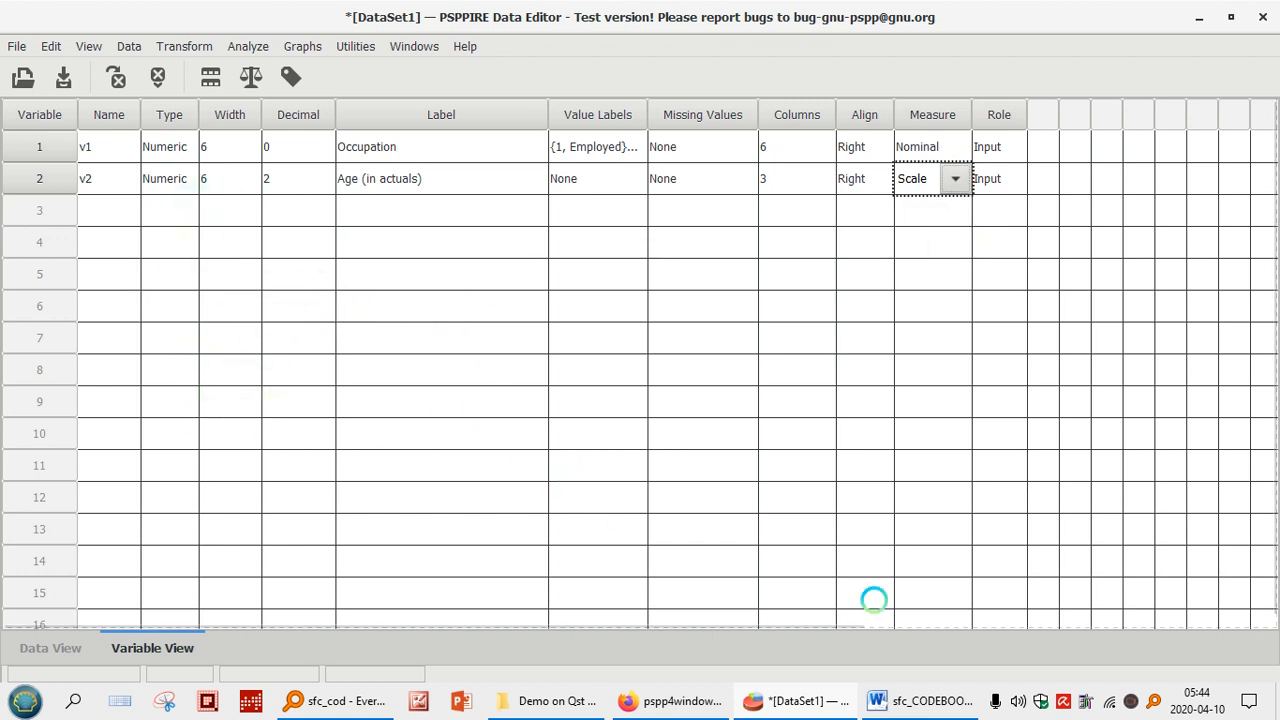
# Switch to the Word codebook and review the remaining variables through the Life Satisfaction Scale items, including their response codes
pyautogui.click(909, 700)
pyautogui.click(447, 511)
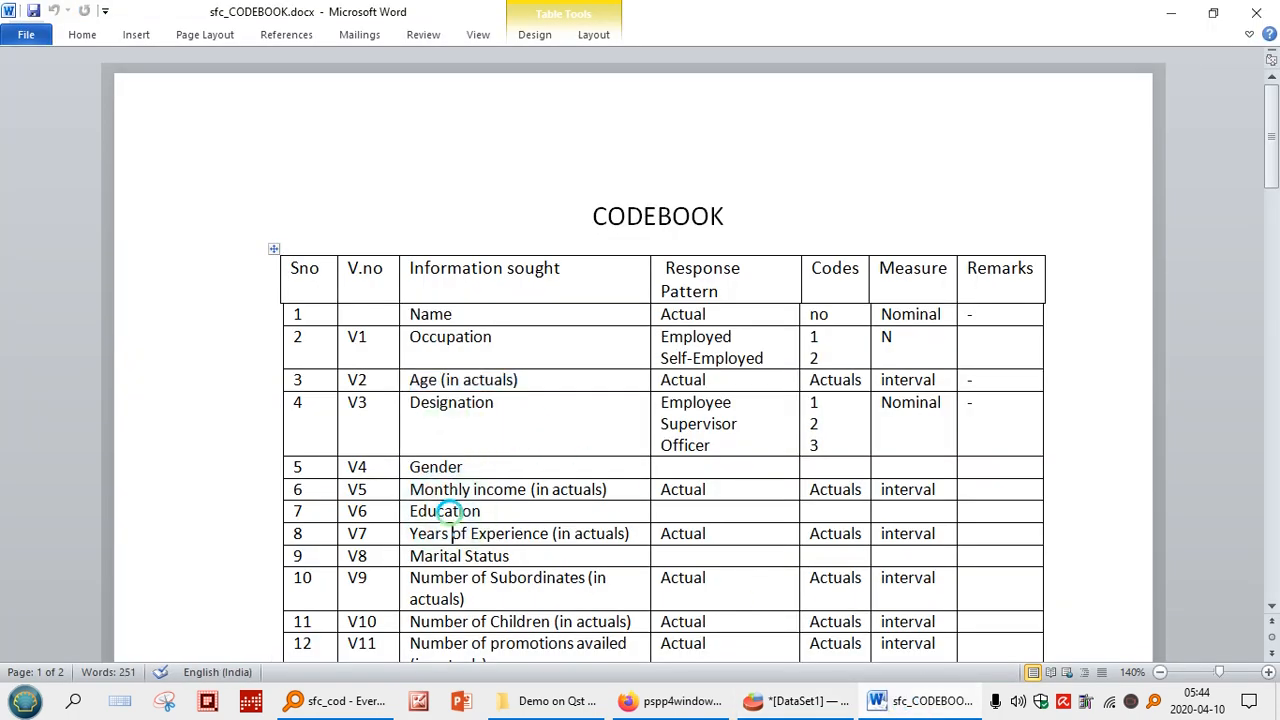
pyautogui.scroll(-15, 447, 511)
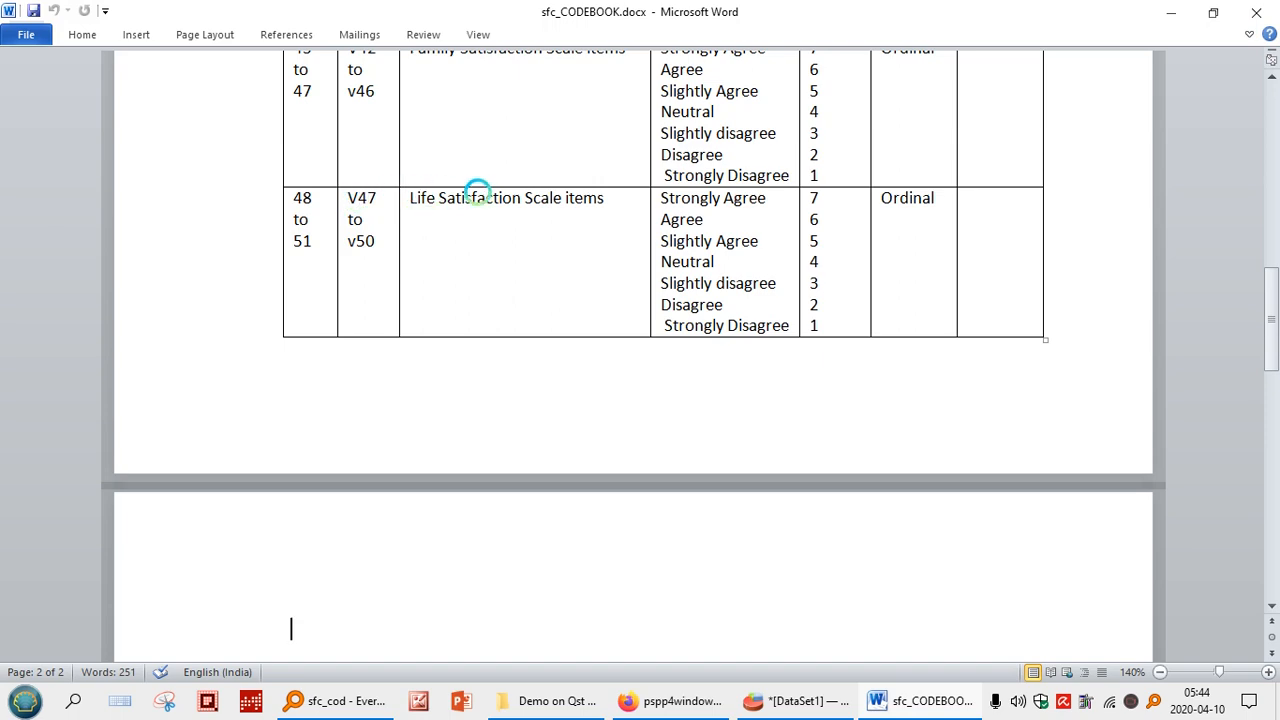
pyautogui.click(457, 197)
pyautogui.scroll(3, 481, 191)
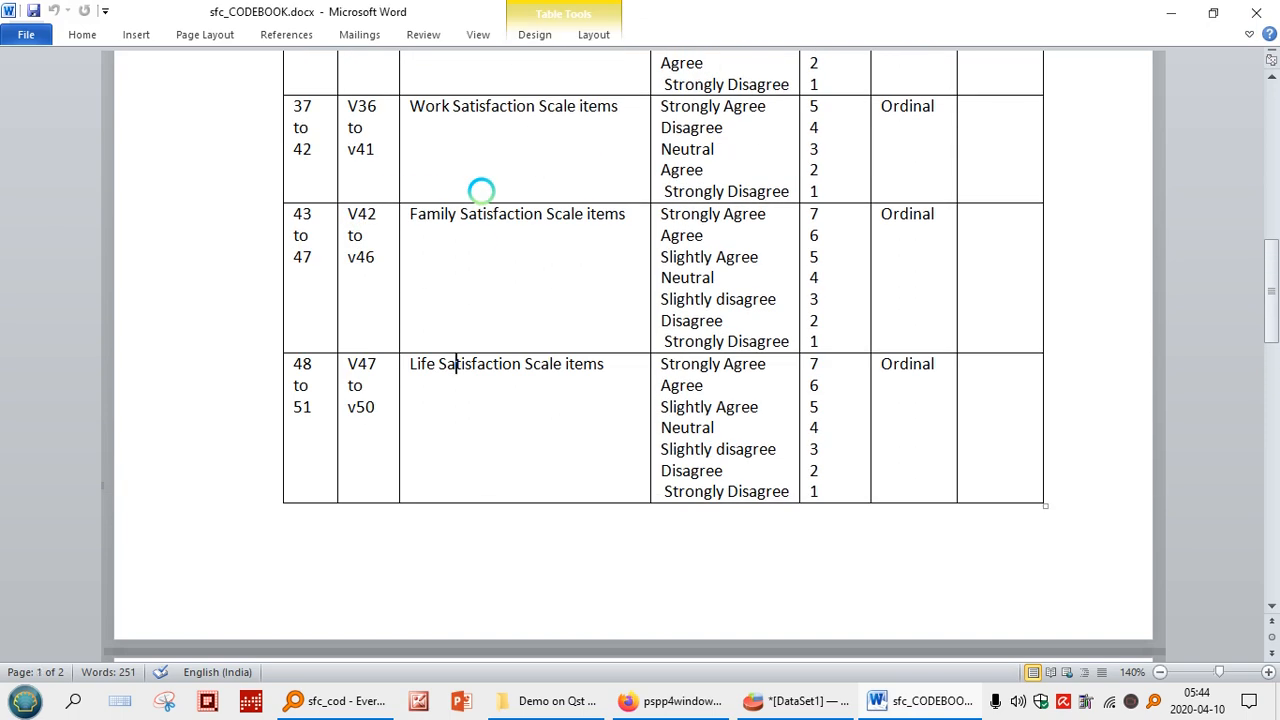
pyautogui.scroll(10, 481, 191)
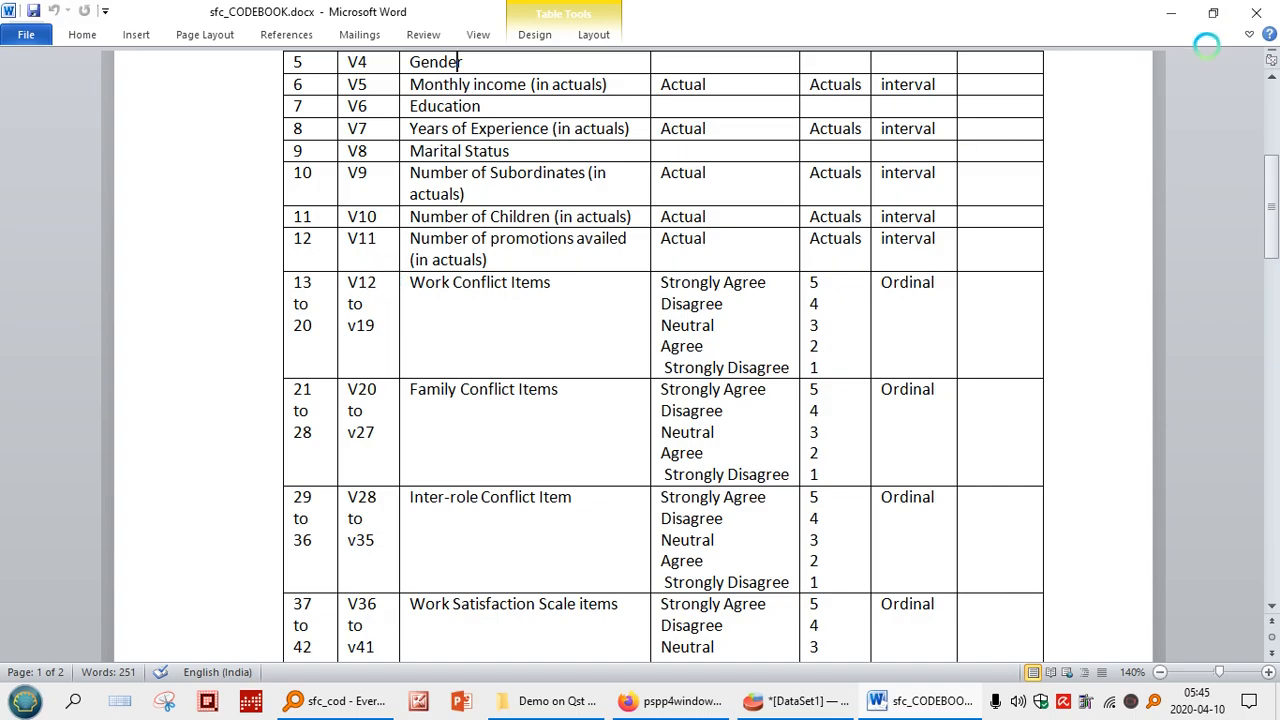
pyautogui.click(1171, 13)
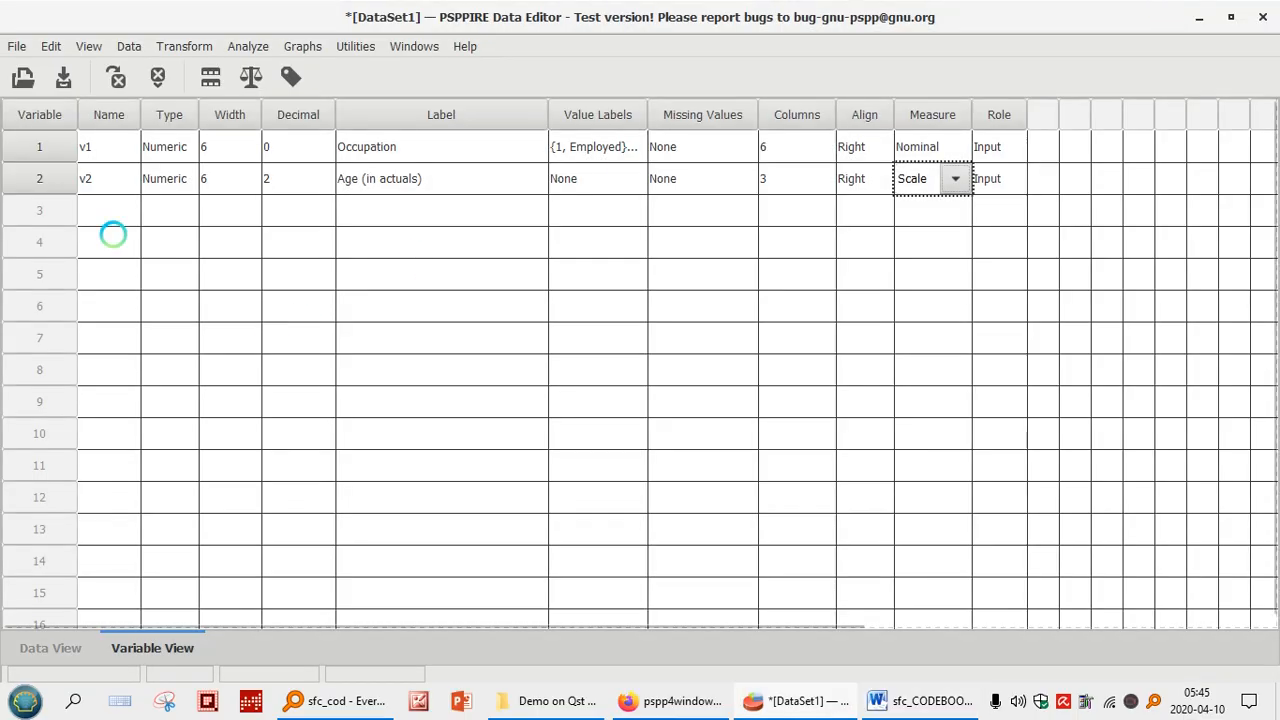
pyautogui.click(108, 212)
pyautogui.write('v1')
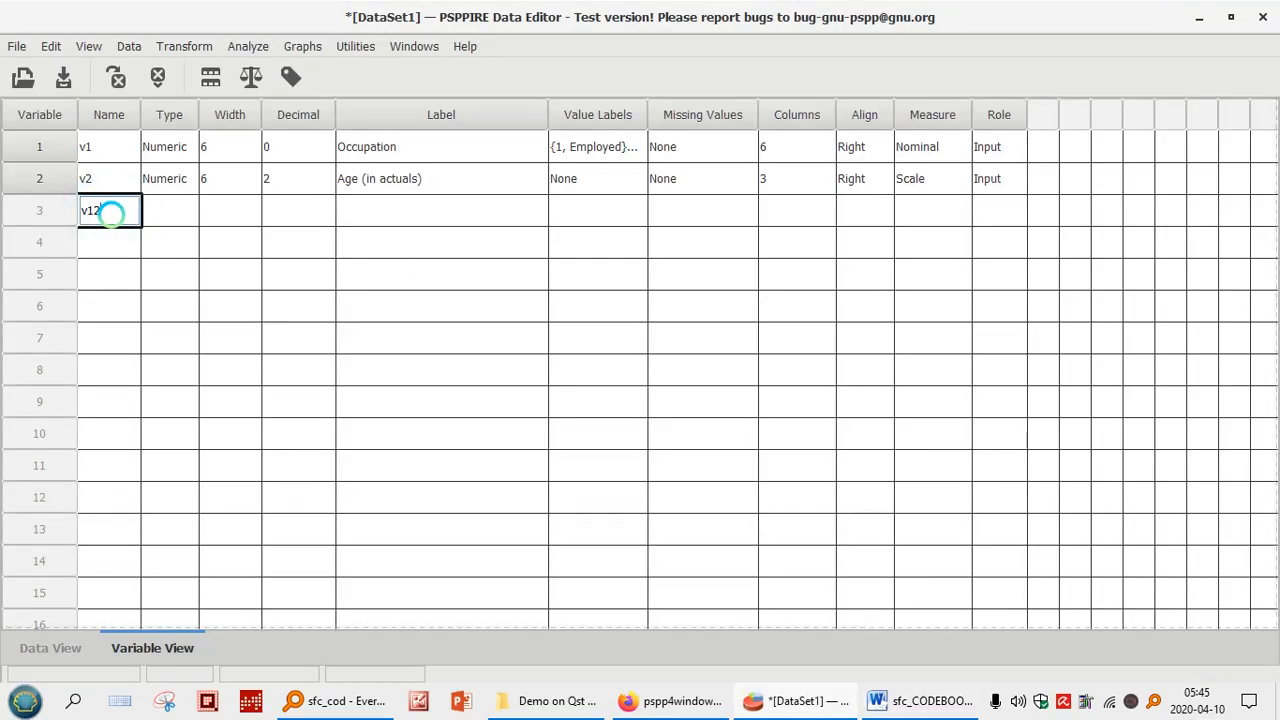
pyautogui.write('2')
pyautogui.click(170, 211)
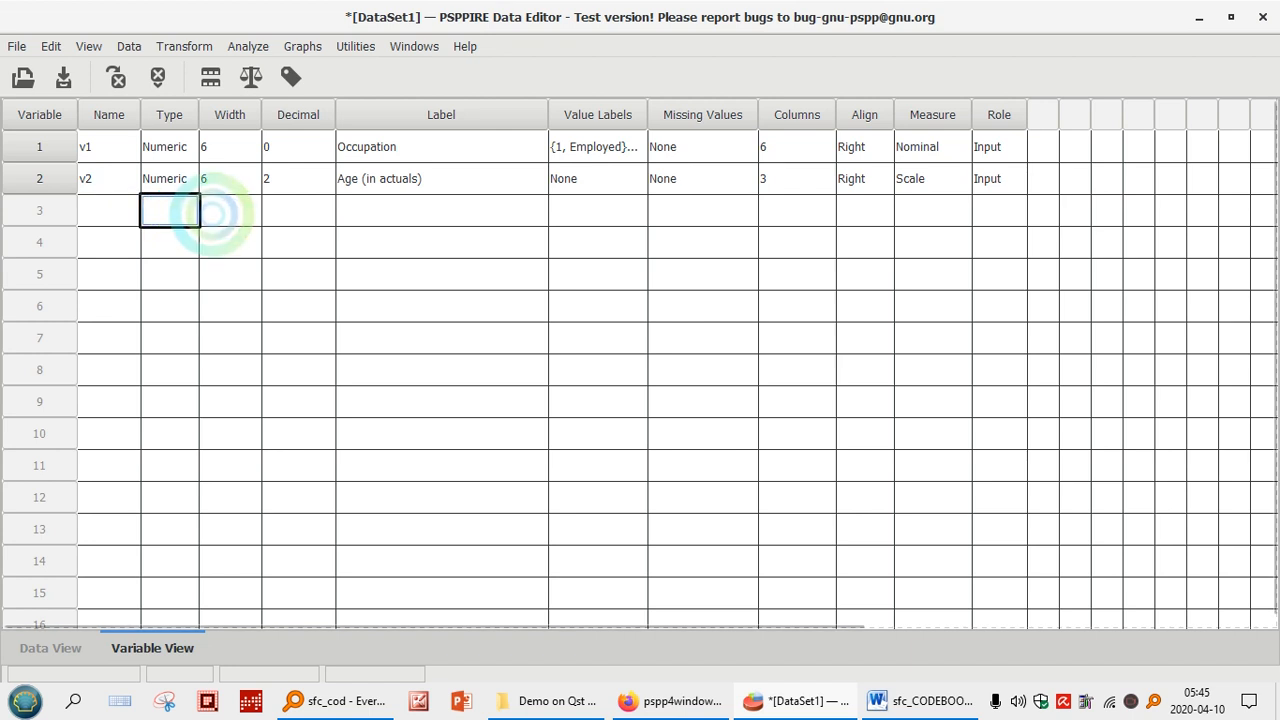
# Create the third variable in row 3 with the name v12
pyautogui.click(128, 211)
pyautogui.write('v')
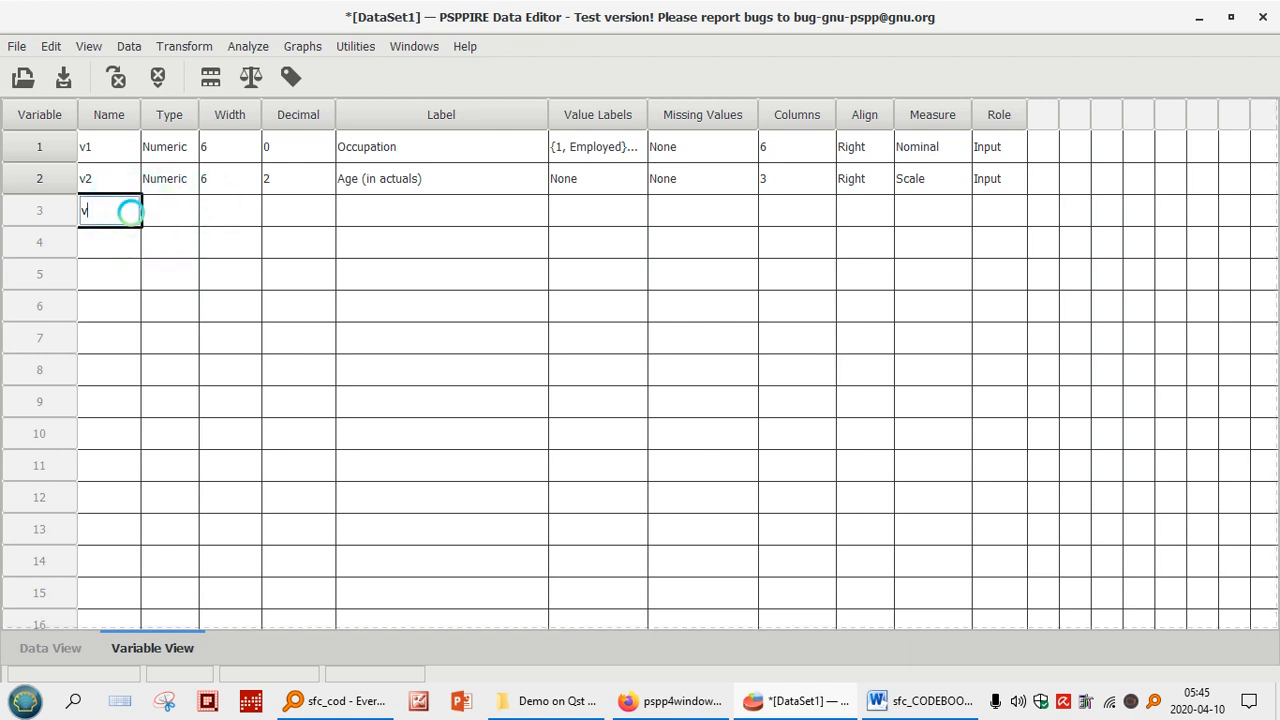
pyautogui.write('12')
pyautogui.press('Return')
# Set the width of variable v12 to 3
pyautogui.click(251, 210)
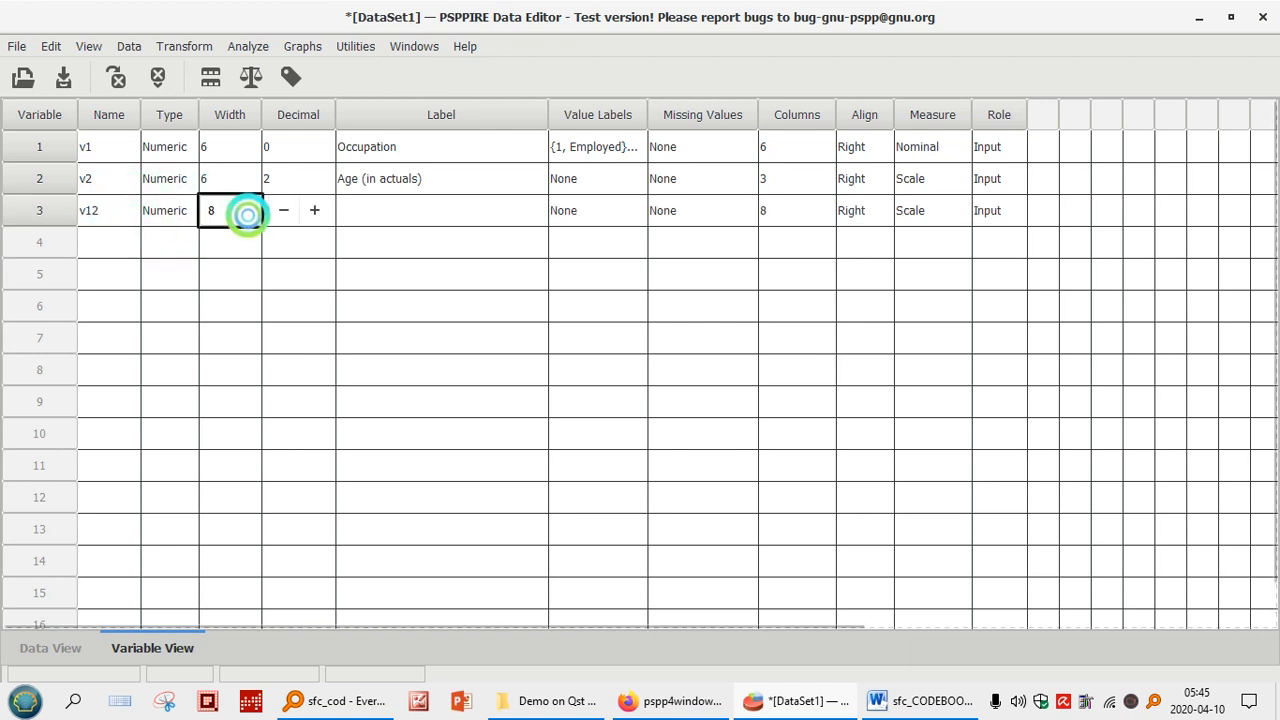
pyautogui.click(283, 210)
pyautogui.click(283, 210)
pyautogui.click(283, 210)
pyautogui.click(283, 210)
pyautogui.click(283, 210)
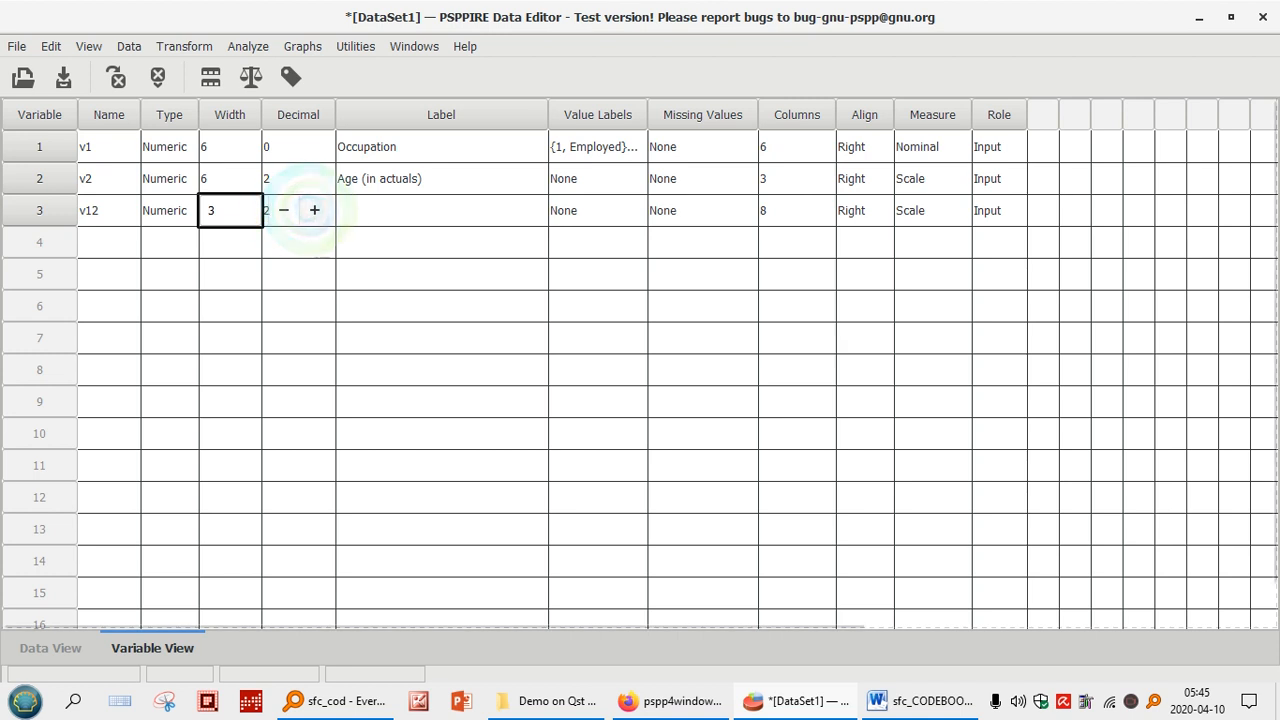
# Set the number of decimals of variable v12 to 0
pyautogui.click(354, 208)
pyautogui.click(309, 211)
pyautogui.click(343, 210)
pyautogui.click(343, 210)
pyautogui.click(428, 204)
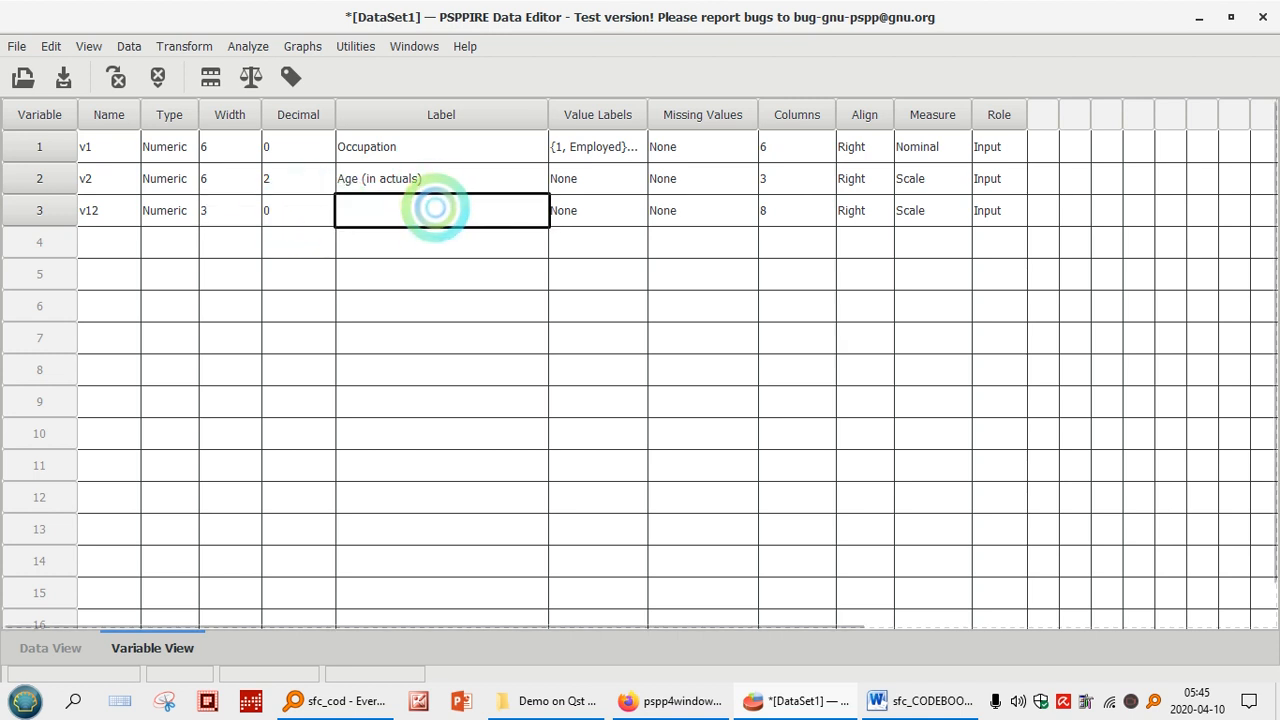
# Open variable v12's label for editing, and select the Work Conflict Items description in the Word codebook
pyautogui.click(436, 208)
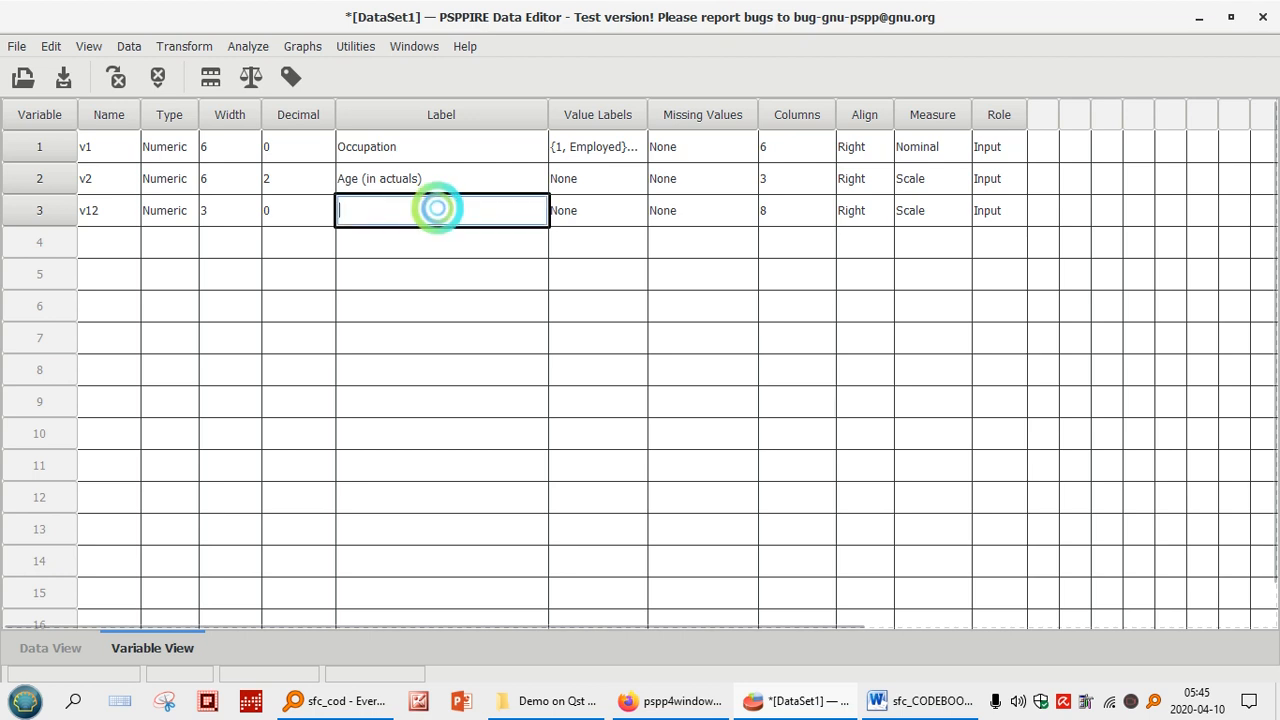
pyautogui.click(910, 700)
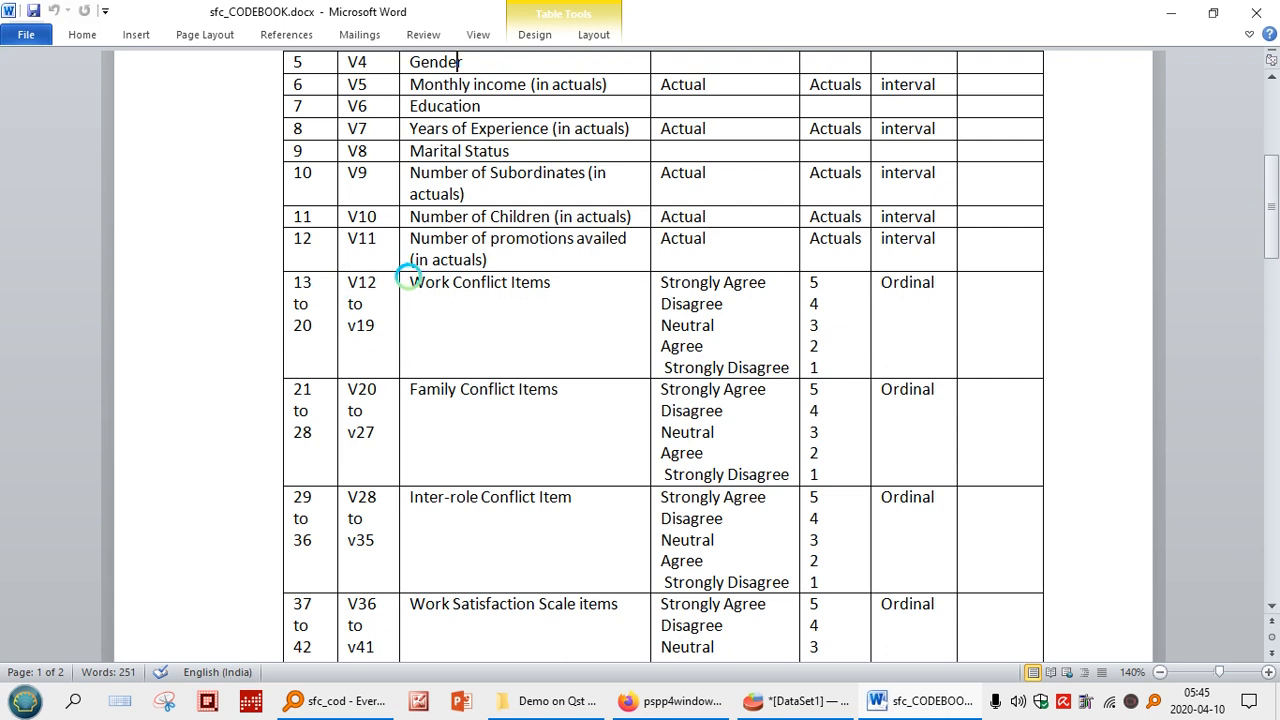
pyautogui.moveTo(420, 282); pyautogui.dragTo(551, 282)
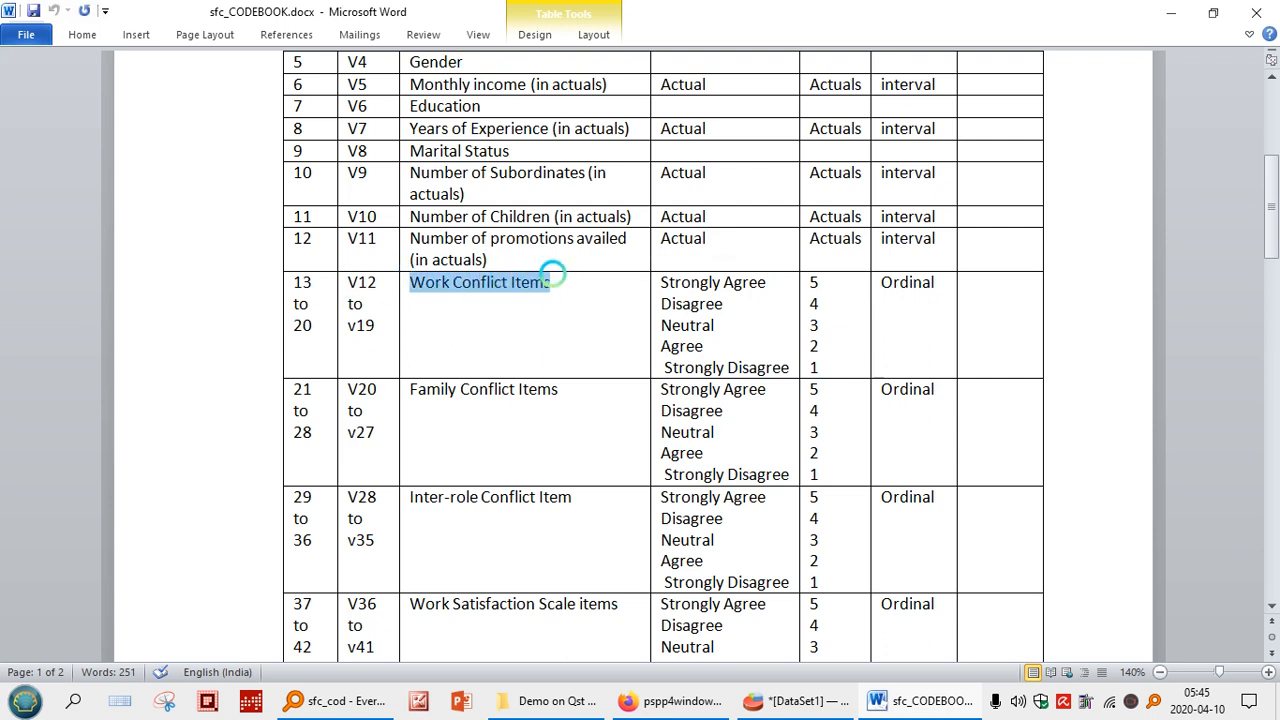
pyautogui.click(1169, 11)
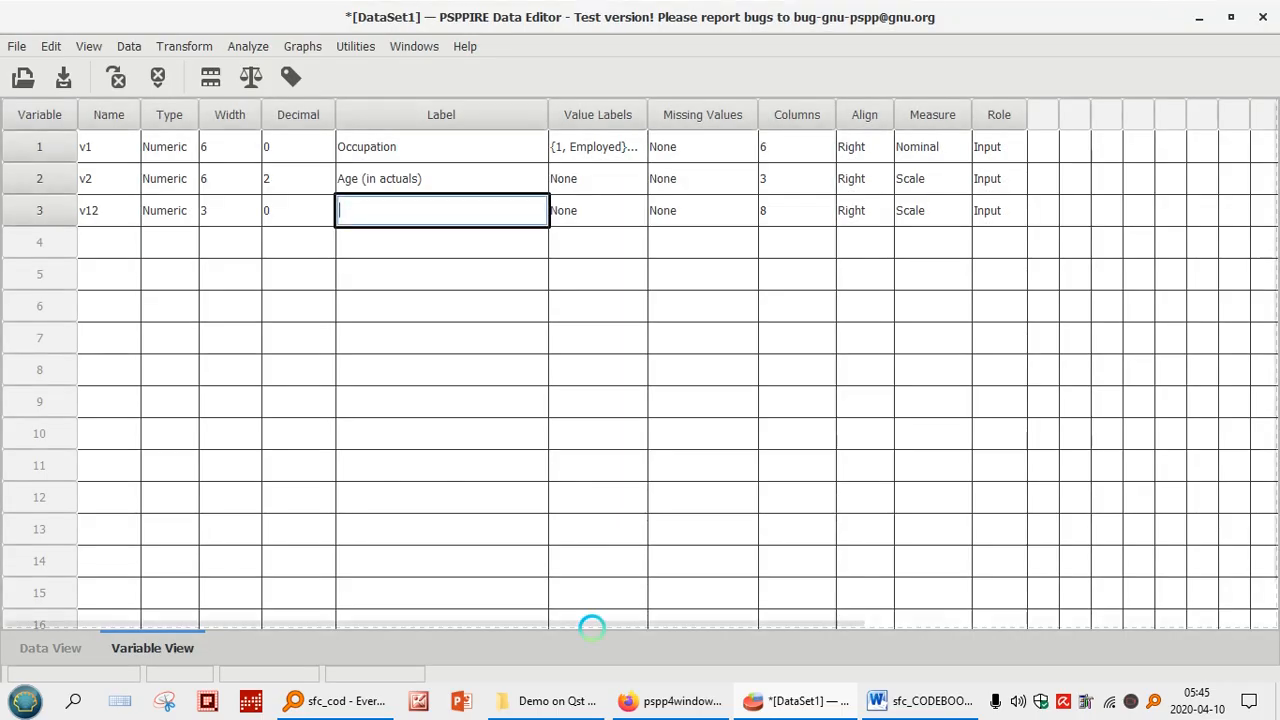
# Open draft qUESTIONNAIRE.docx from the Demo on Qst construction folder and copy item 13, "At work I have things that should be done differently"
pyautogui.click(548, 700)
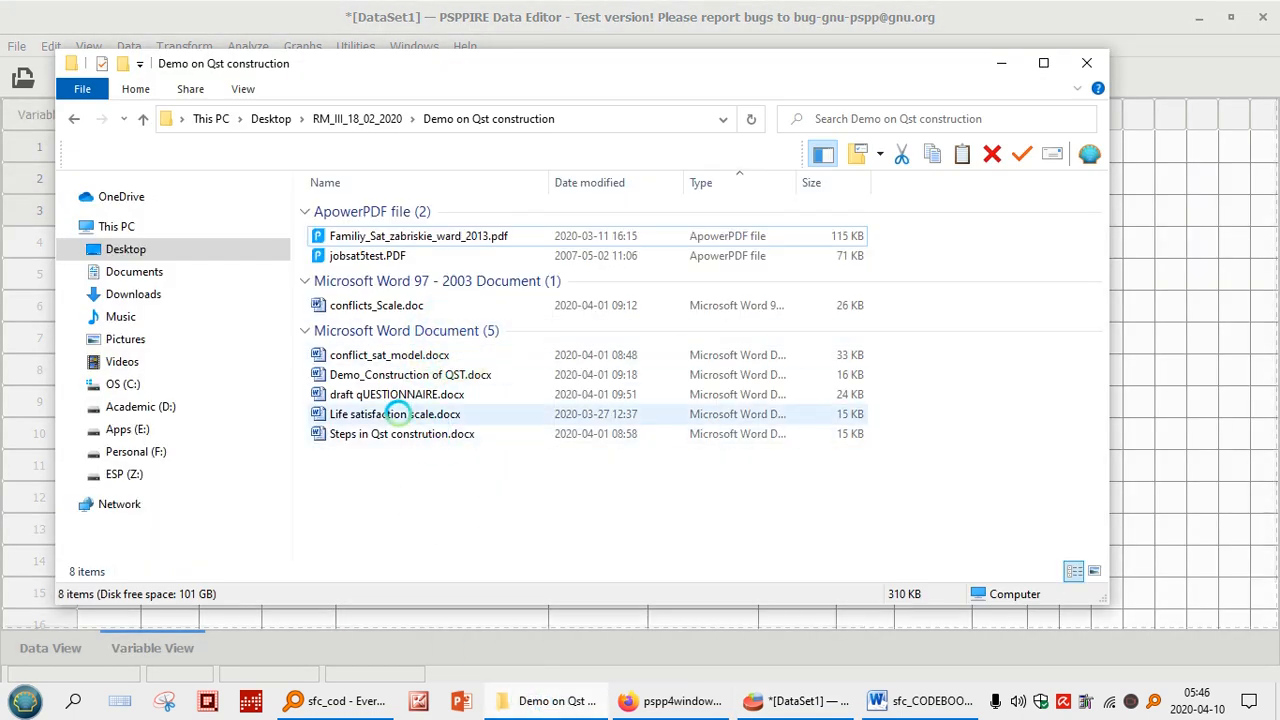
pyautogui.doubleClick(405, 394)
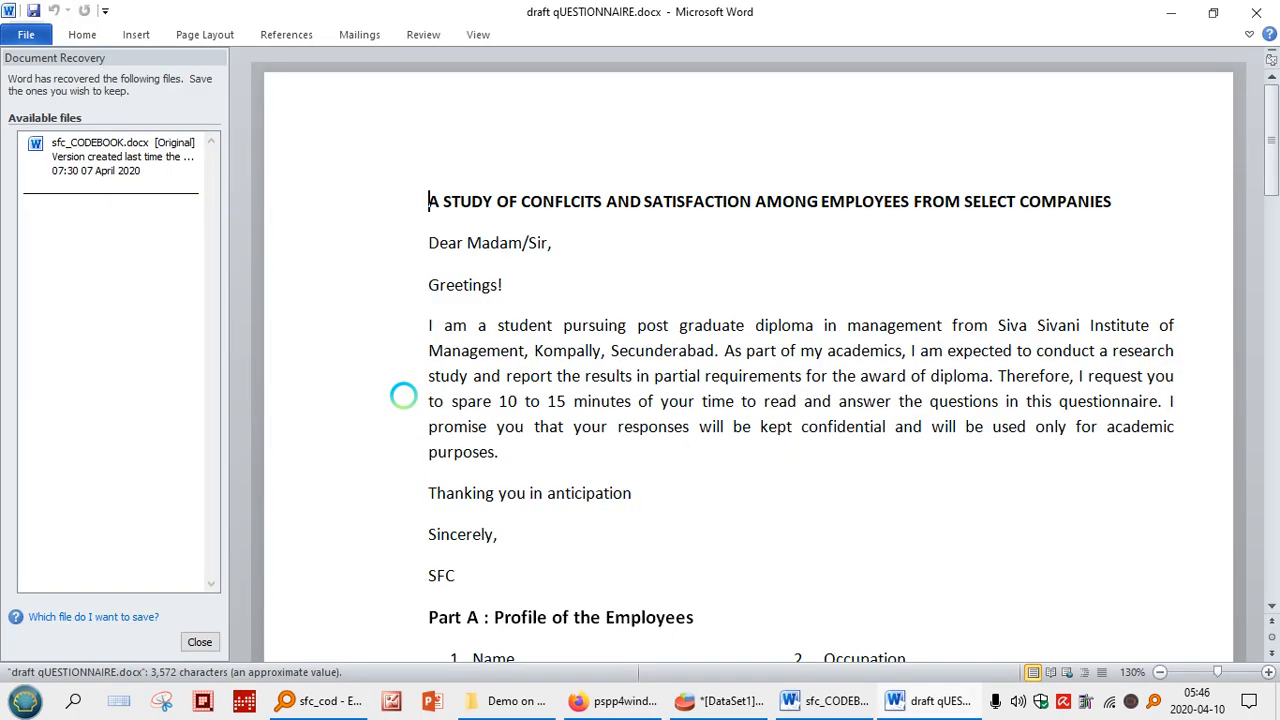
pyautogui.press('pagedown')
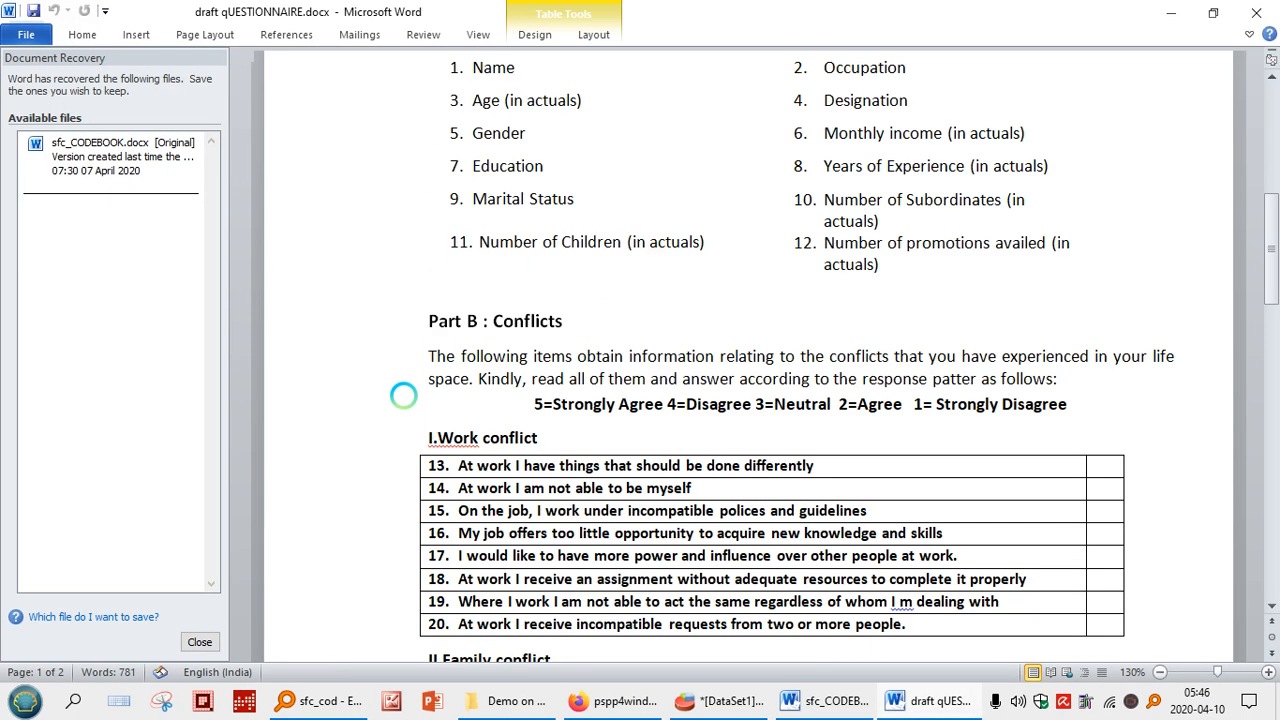
pyautogui.moveTo(460, 465); pyautogui.dragTo(797, 470)
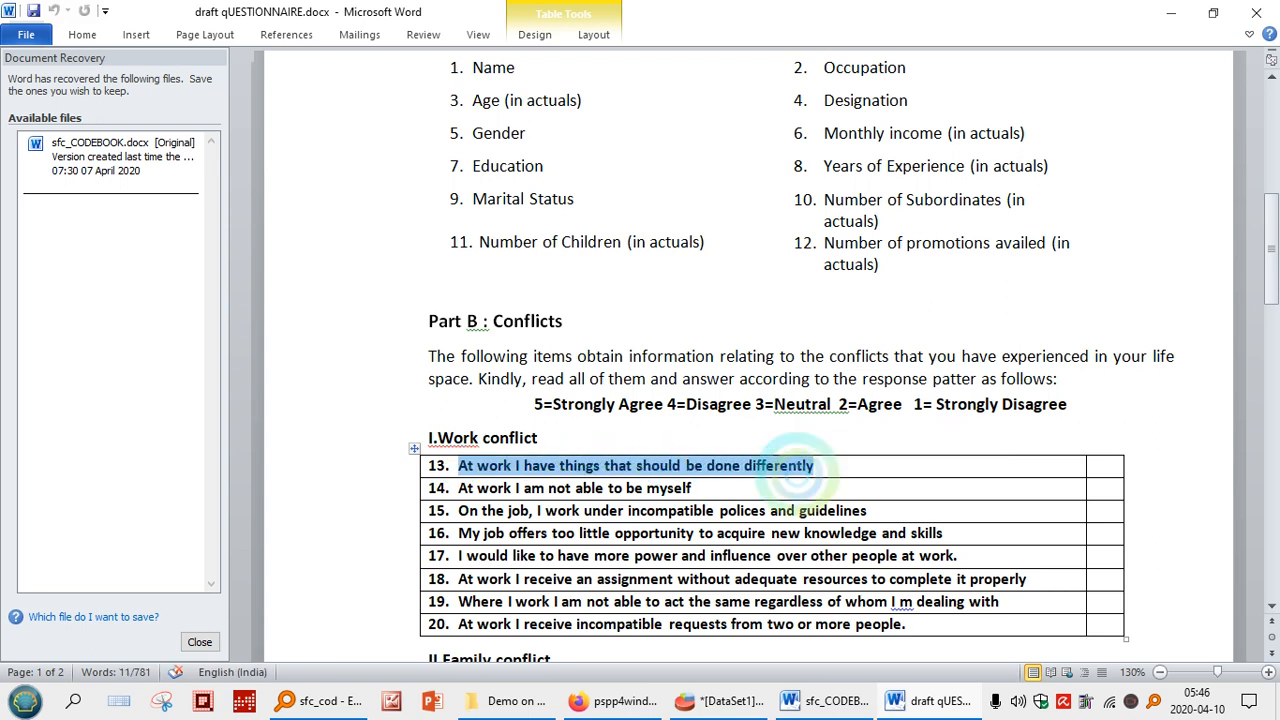
pyautogui.click(1171, 12)
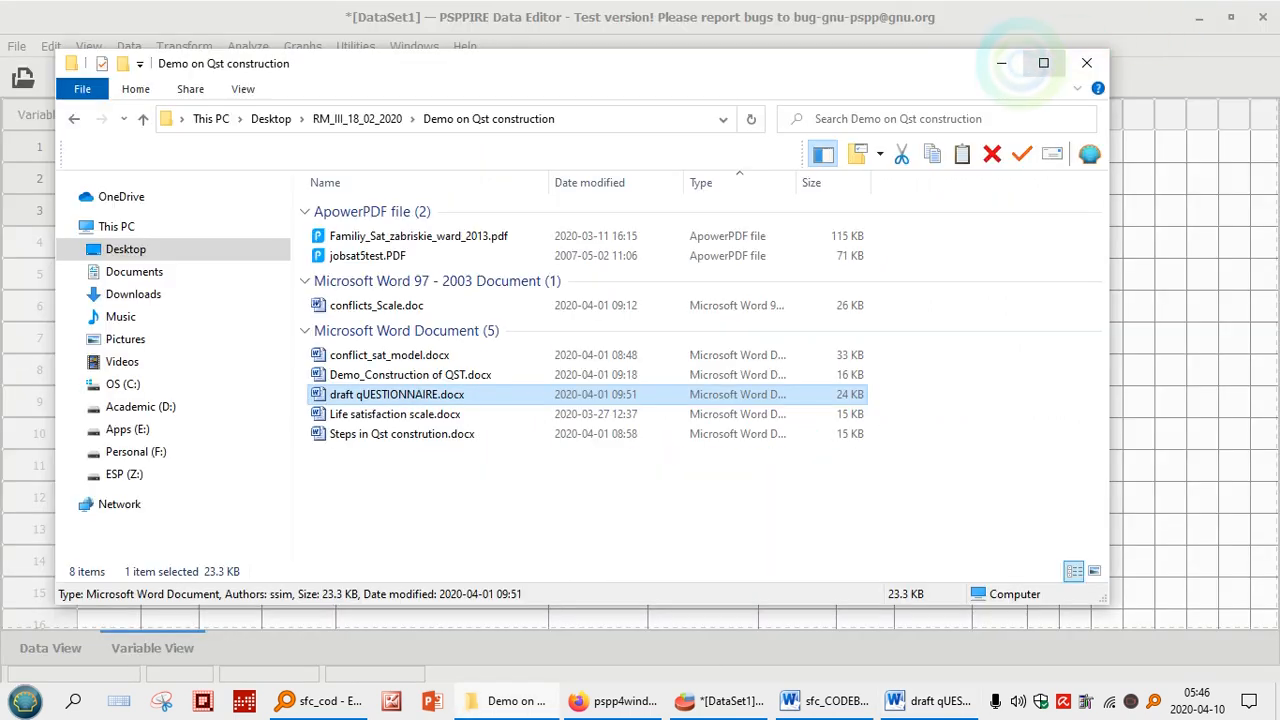
# Return to PSPPIRE, paste the copied questionnaire item as variable v12's label, and widen the Label column to fit the full text
pyautogui.click(1008, 63)
pyautogui.rightClick(476, 216)
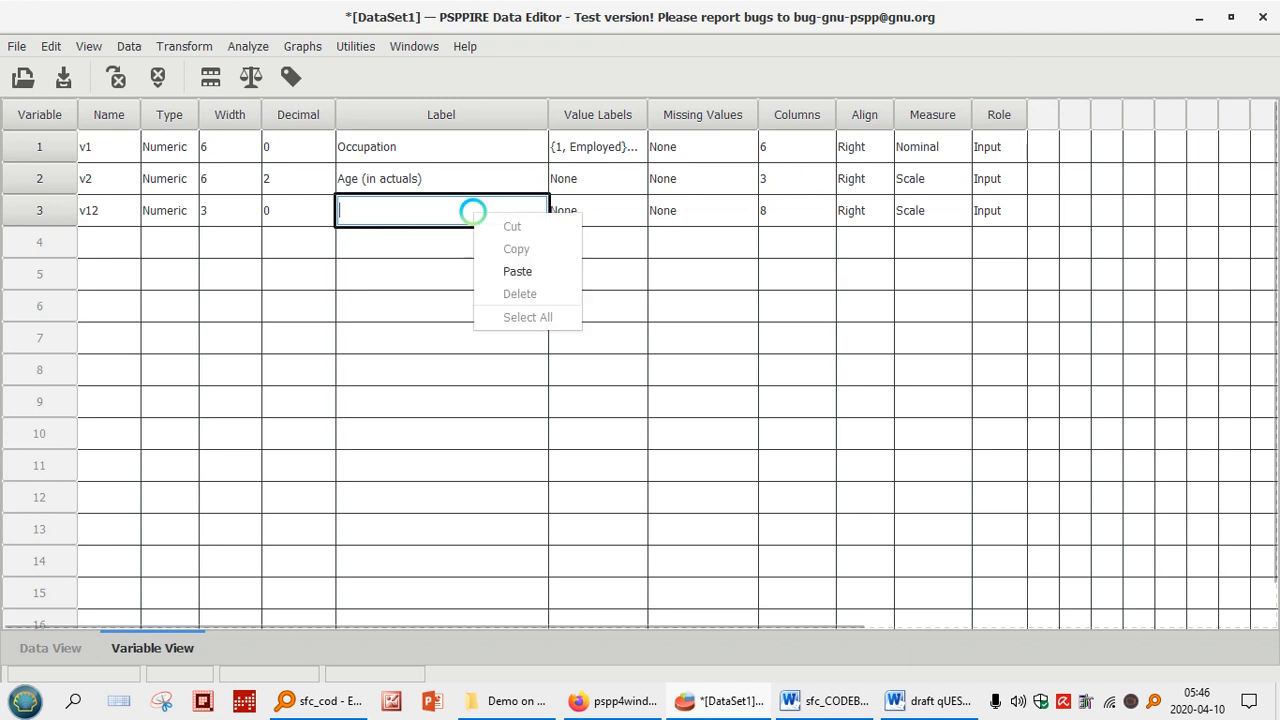
pyautogui.click(517, 270)
pyautogui.press('Return')
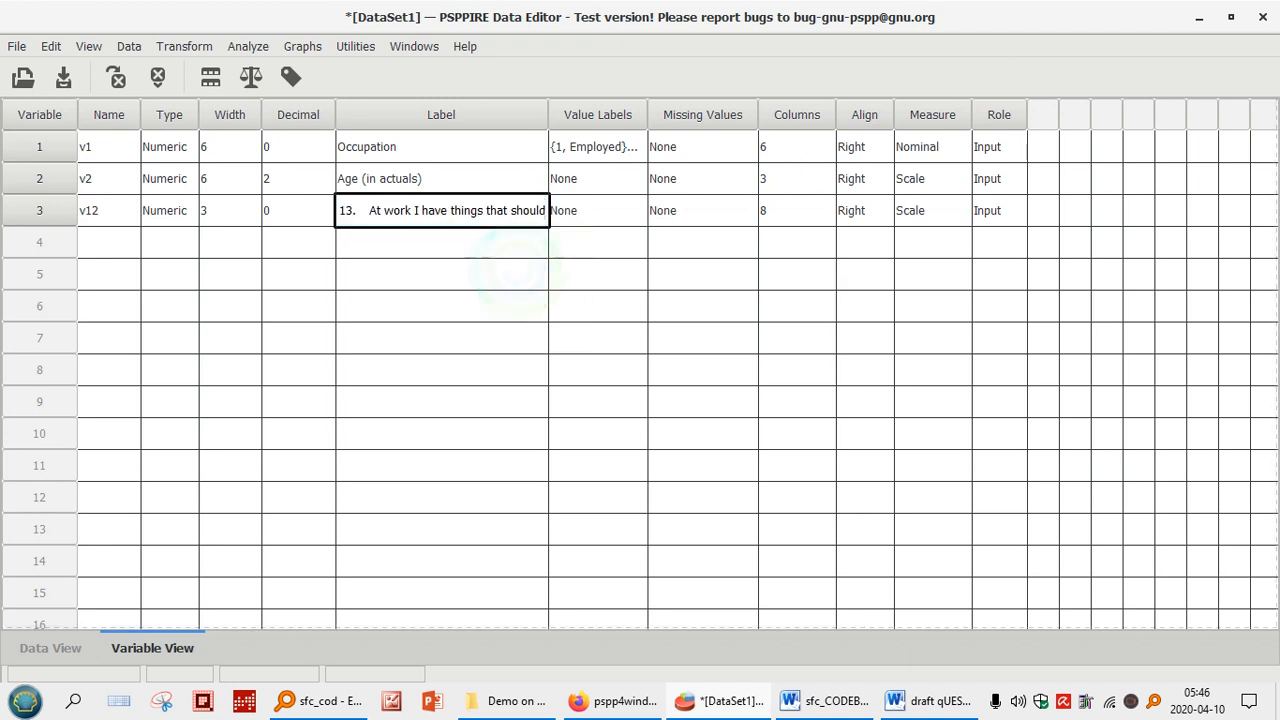
pyautogui.click(615, 212)
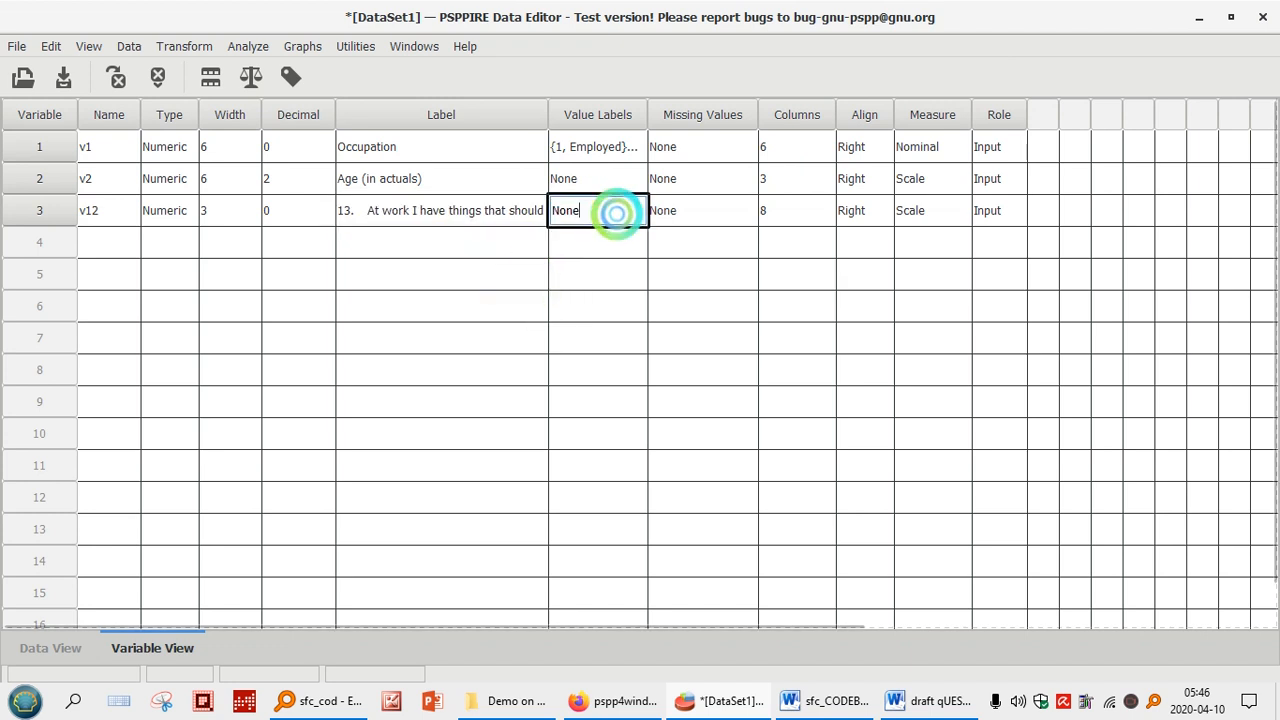
pyautogui.moveTo(549, 112); pyautogui.dragTo(705, 118)
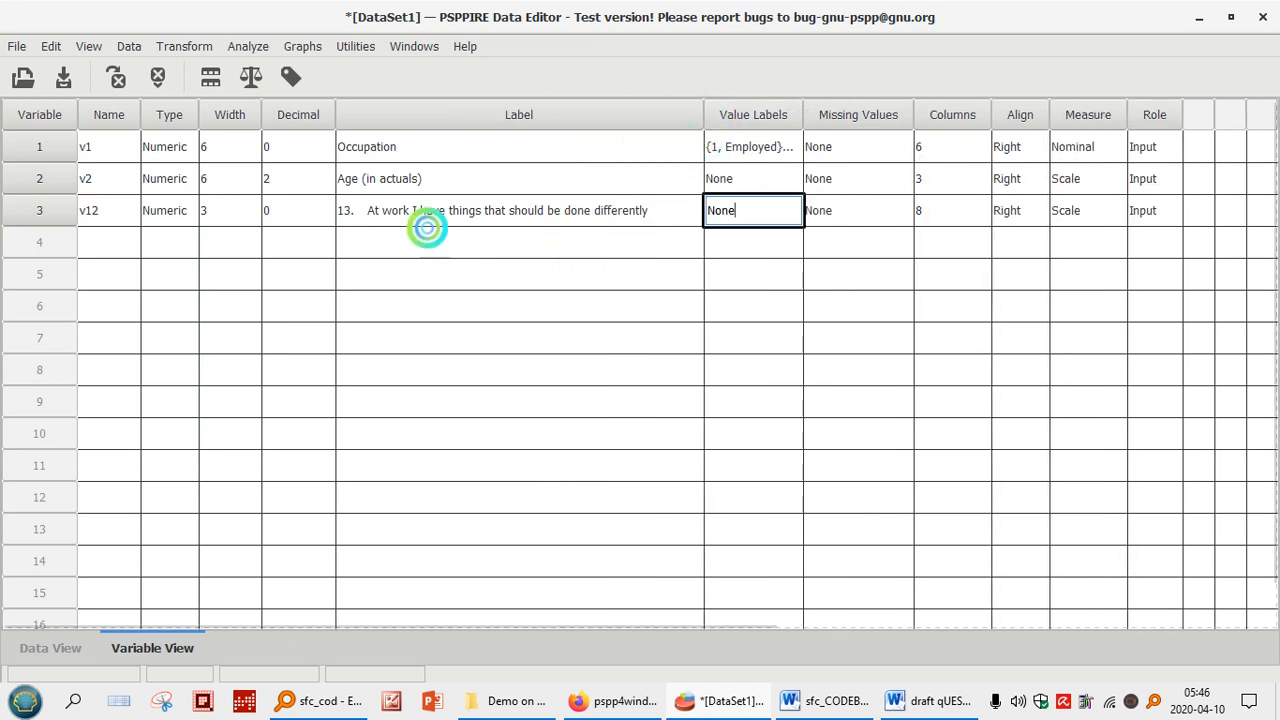
# Remove the leading item number "13." from the label of variable v12
pyautogui.click(437, 211)
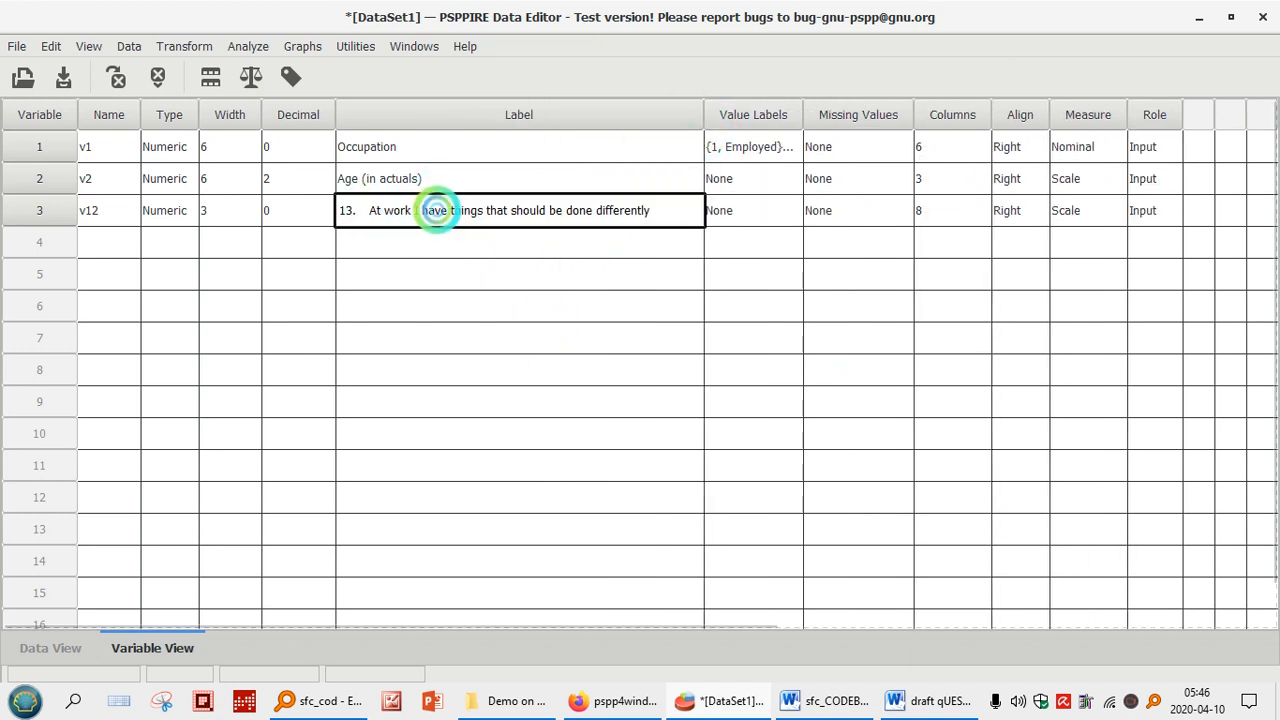
pyautogui.doubleClick(437, 211)
pyautogui.click(437, 211)
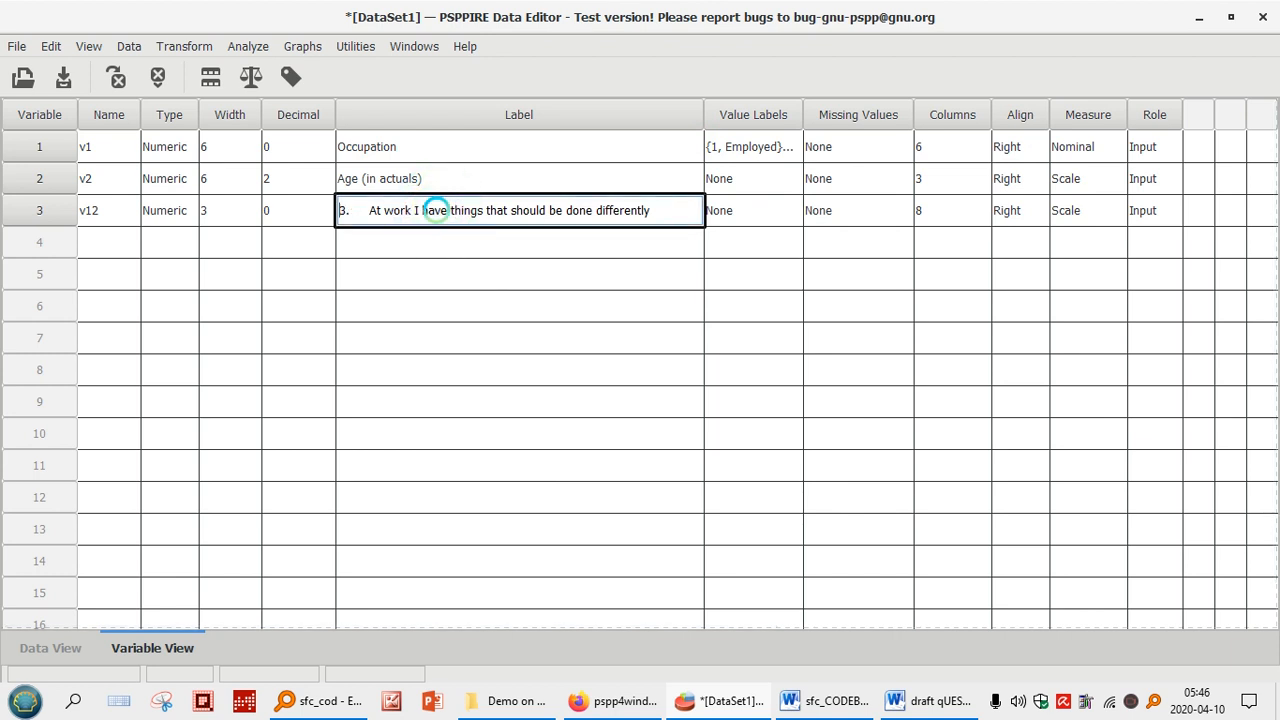
pyautogui.press('Delete')
pyautogui.press('Delete')
pyautogui.press('Delete')
pyautogui.press('Return')
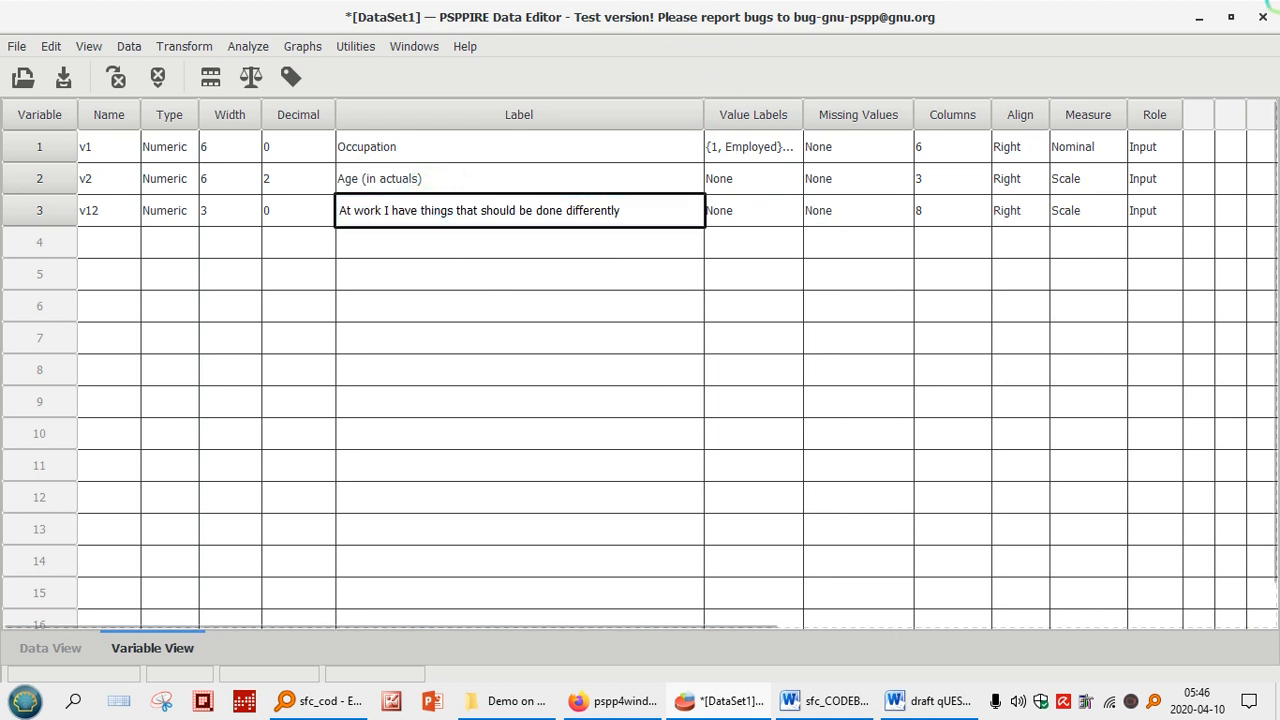
# Check the Work Conflict response codes in the Word codebook and add the value label 1 = Strongly Disagree to variable v12
pyautogui.click(758, 212)
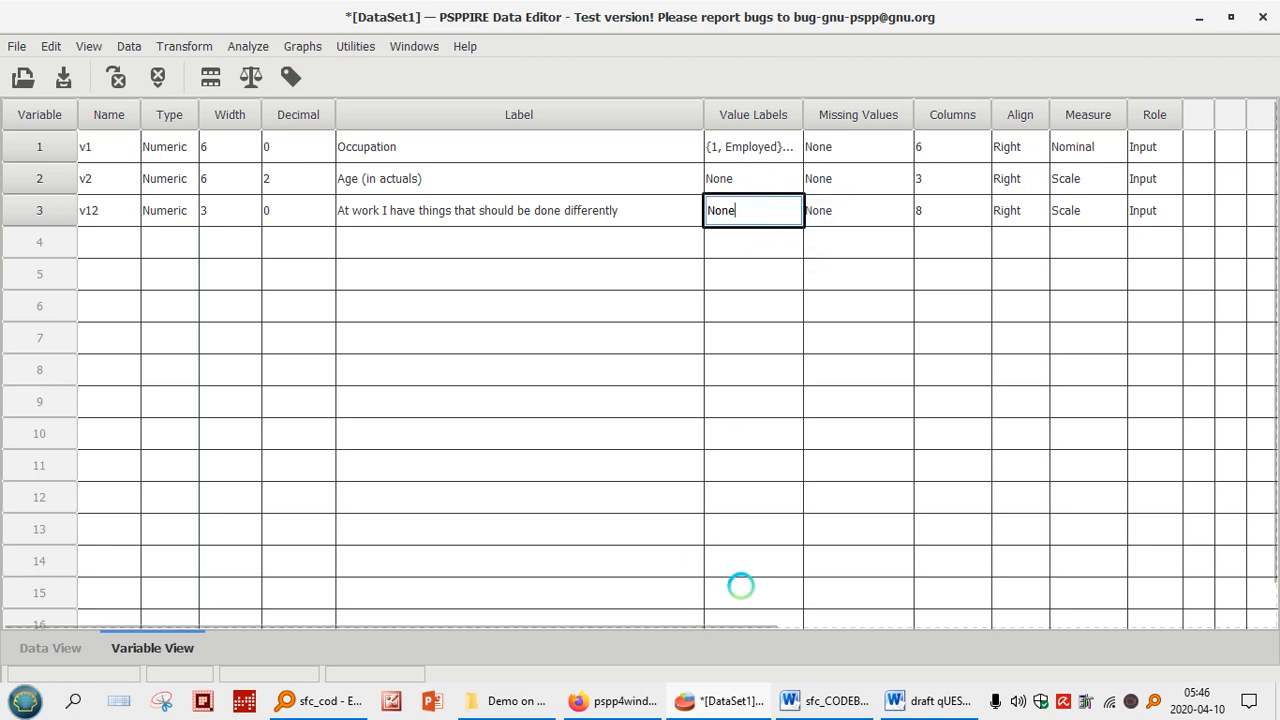
pyautogui.click(846, 699)
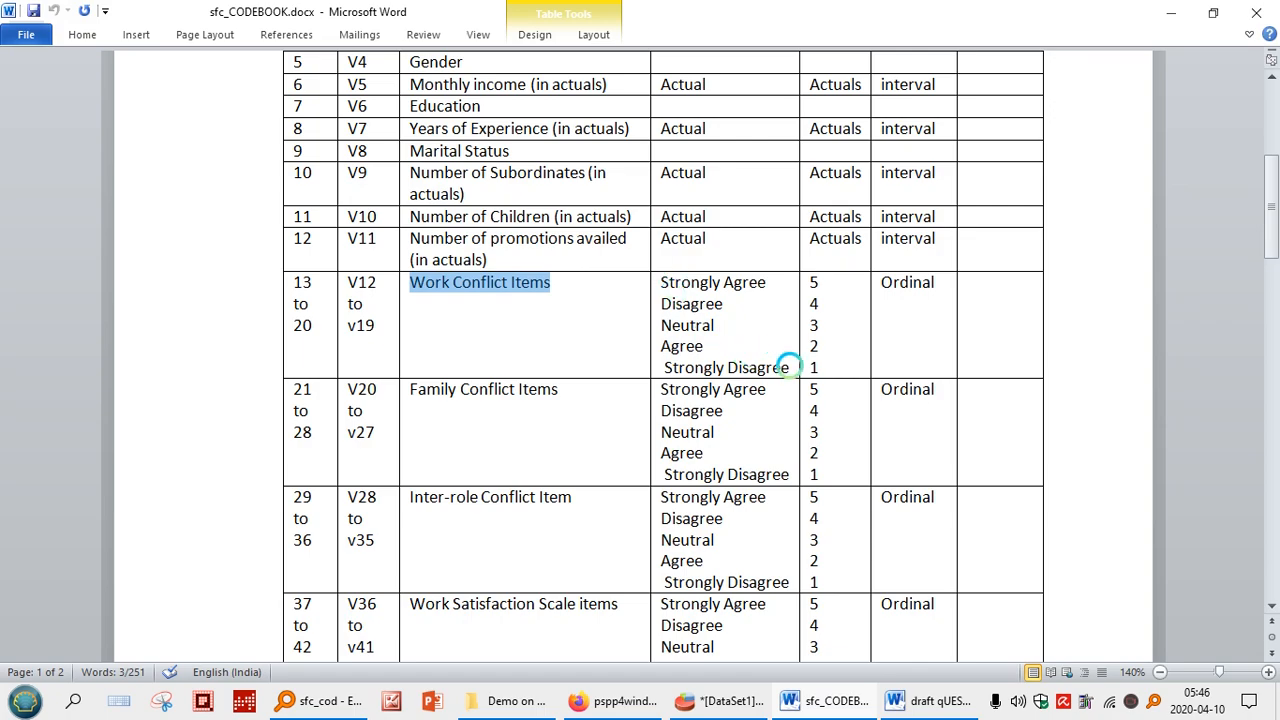
pyautogui.click(1168, 12)
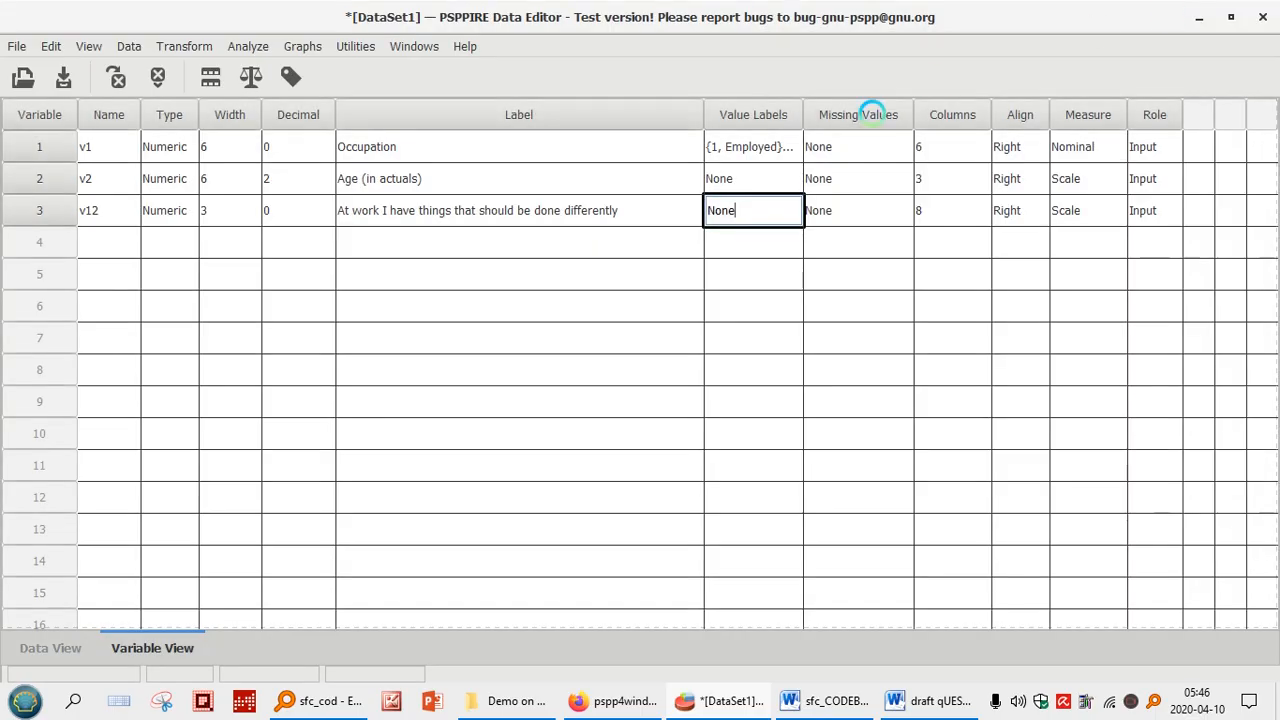
pyautogui.click(793, 211)
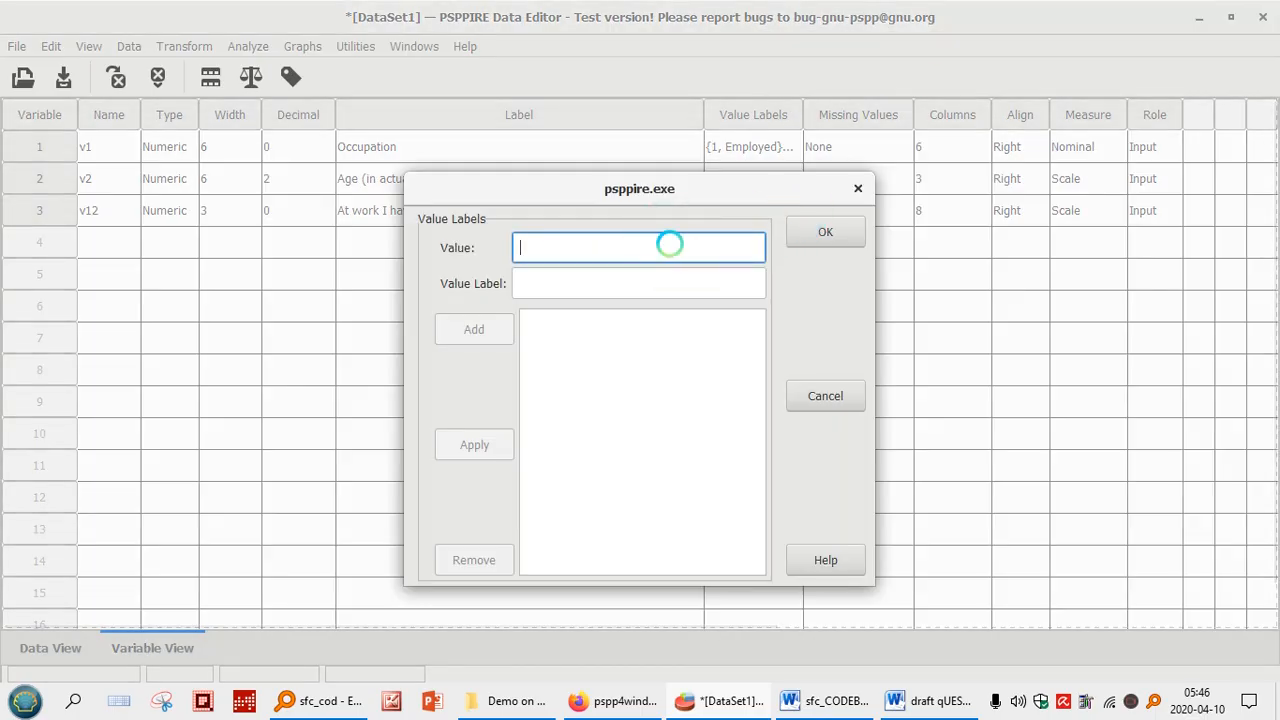
pyautogui.write('1')
pyautogui.press('Tab')
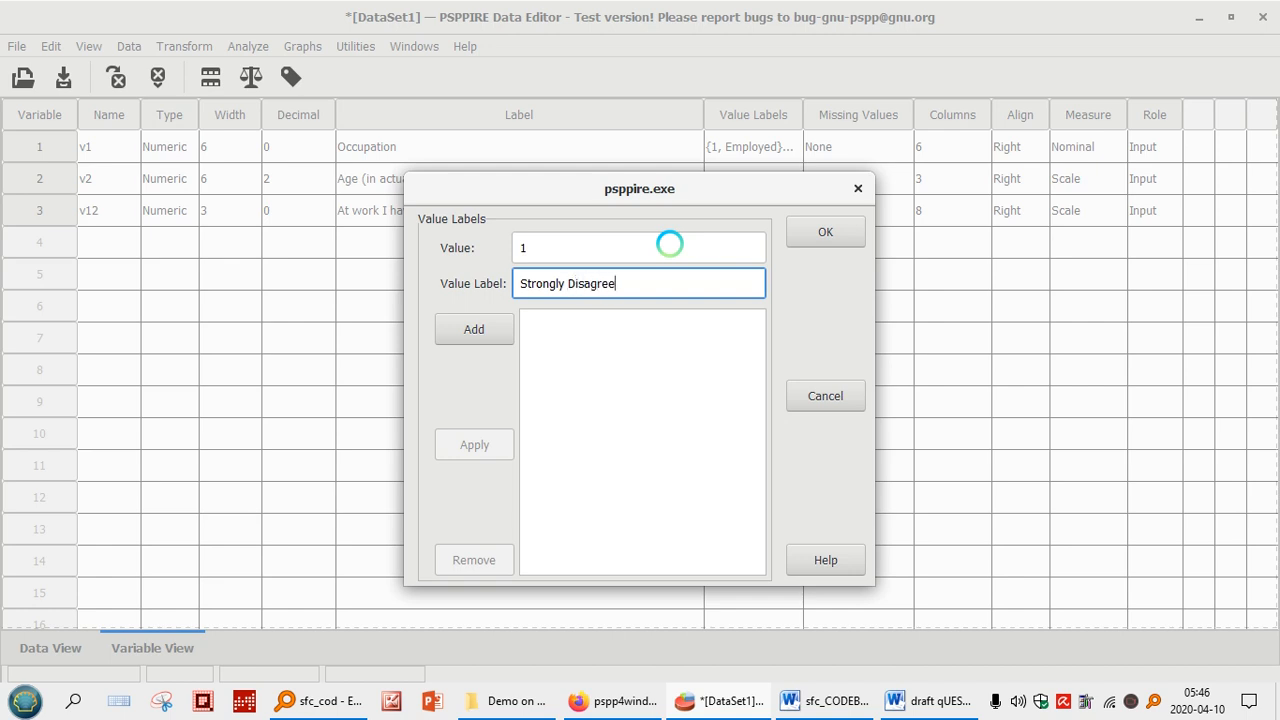
pyautogui.press('Return')
# Add the value labels 2 = Disagree and 3 = Neutral to variable v12
pyautogui.write('2')
pyautogui.press('Tab')
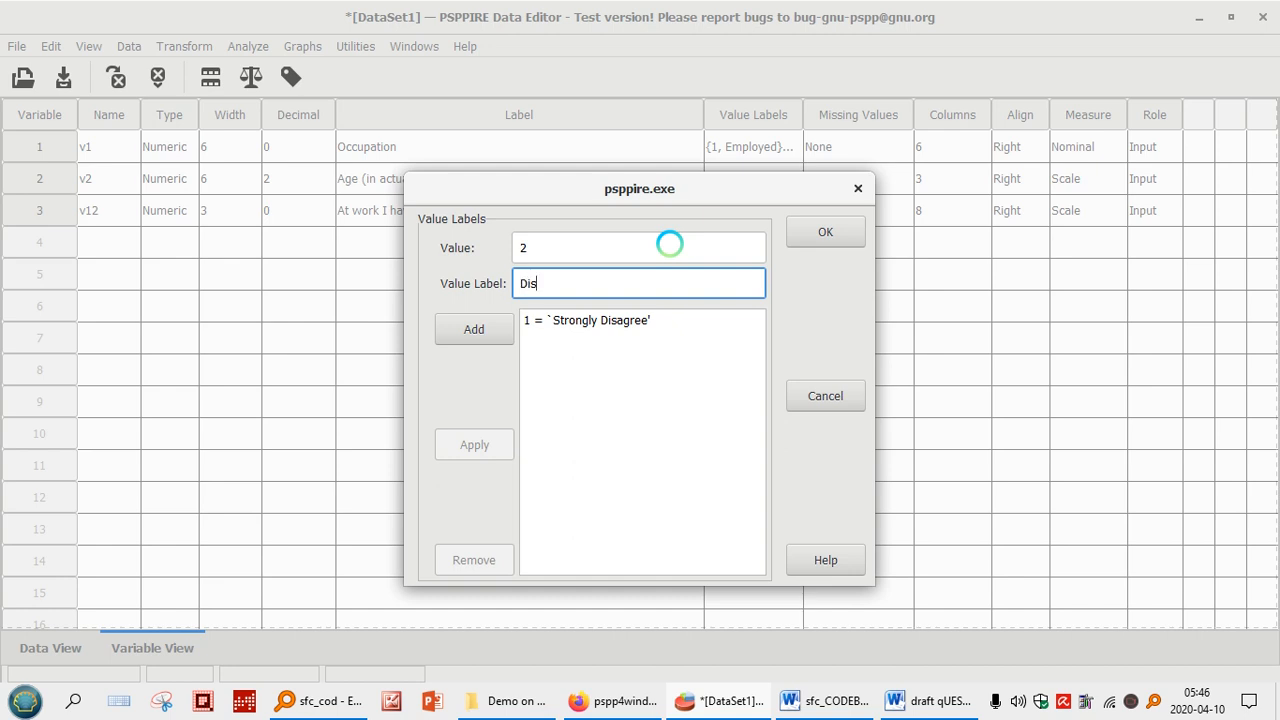
pyautogui.write('Disagree')
pyautogui.press('Return')
pyautogui.write('3')
pyautogui.press('Tab')
pyautogui.press('Return')
# Add the value labels 4 = Agree and 5 = Strongly Agree to variable v12 and accept the whole set
pyautogui.write('4')
pyautogui.press('Tab')
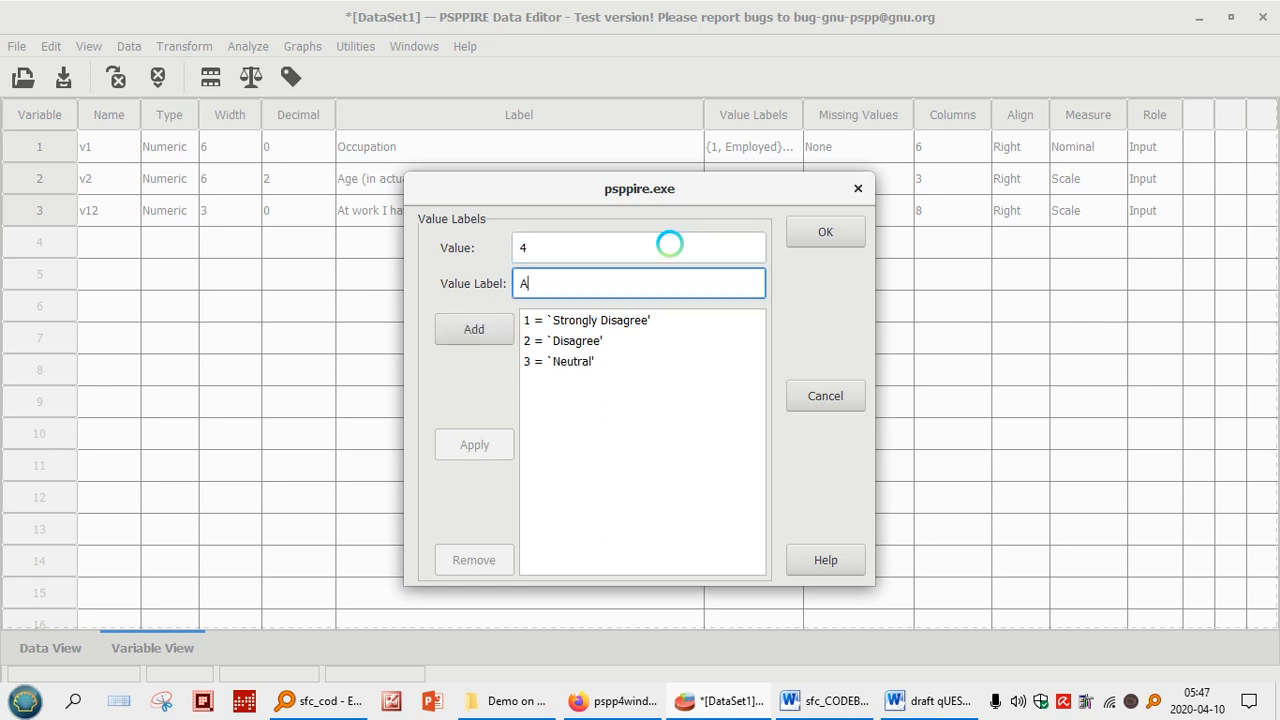
pyautogui.press('Return')
pyautogui.write('5')
pyautogui.press('Tab')
pyautogui.press('Return')
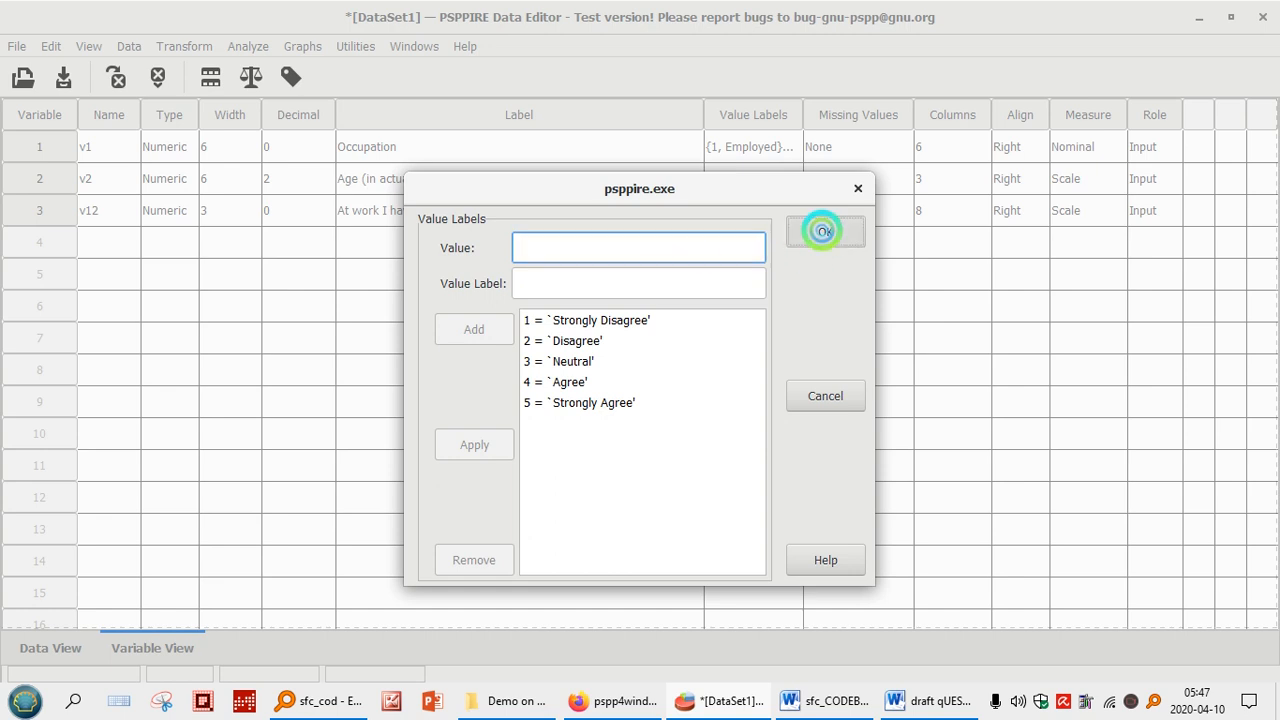
pyautogui.click(823, 231)
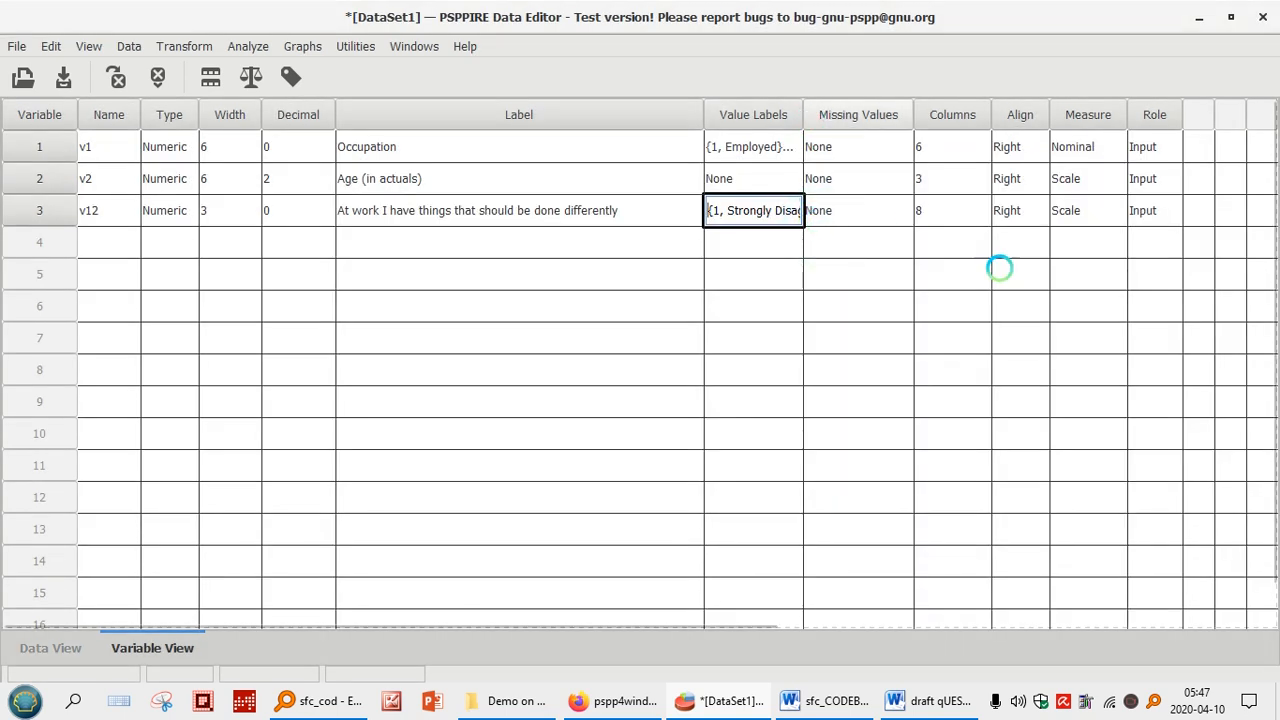
# Set the display column width of variable v12 to 4
pyautogui.click(980, 212)
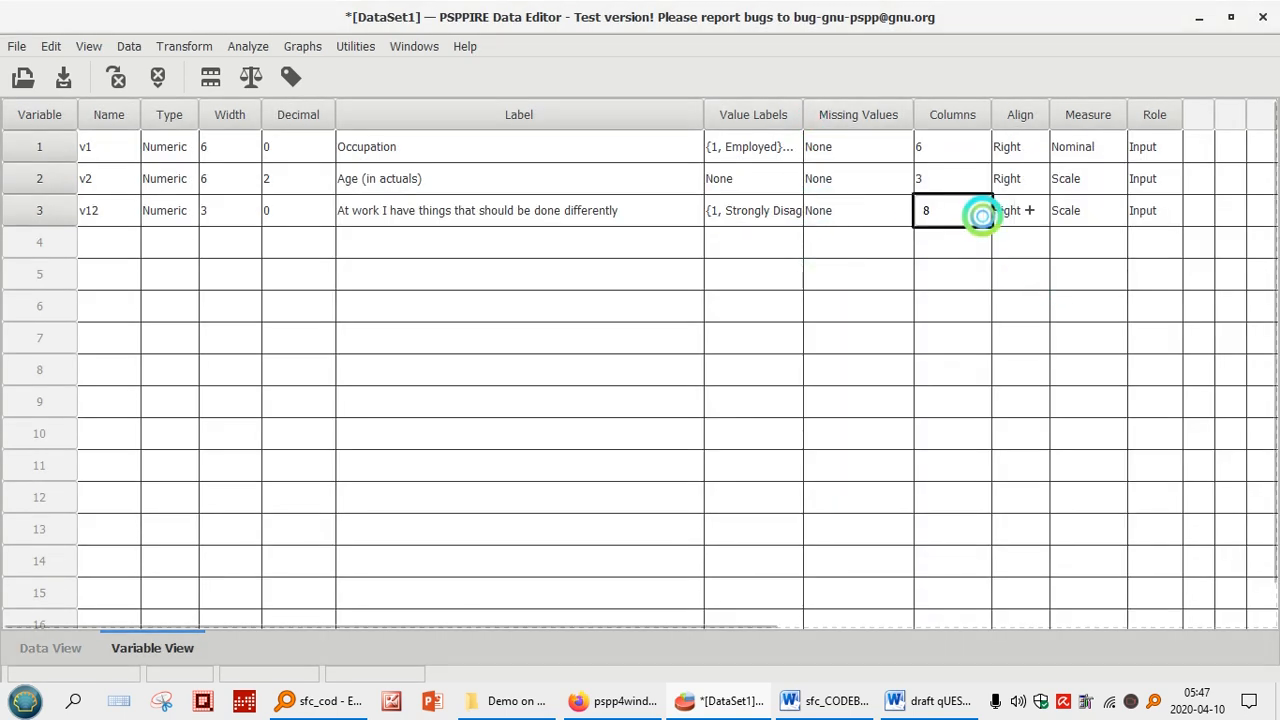
pyautogui.click(1001, 210)
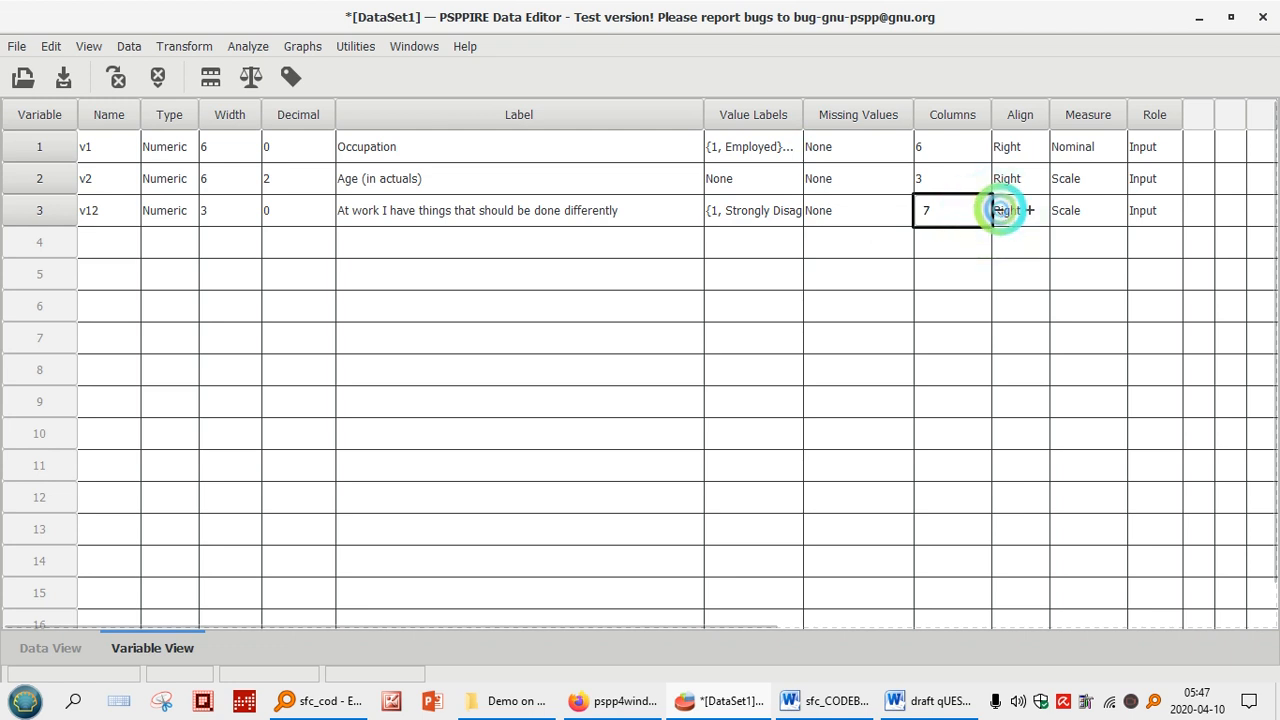
pyautogui.click(1001, 210)
pyautogui.click(1001, 210)
pyautogui.click(1001, 210)
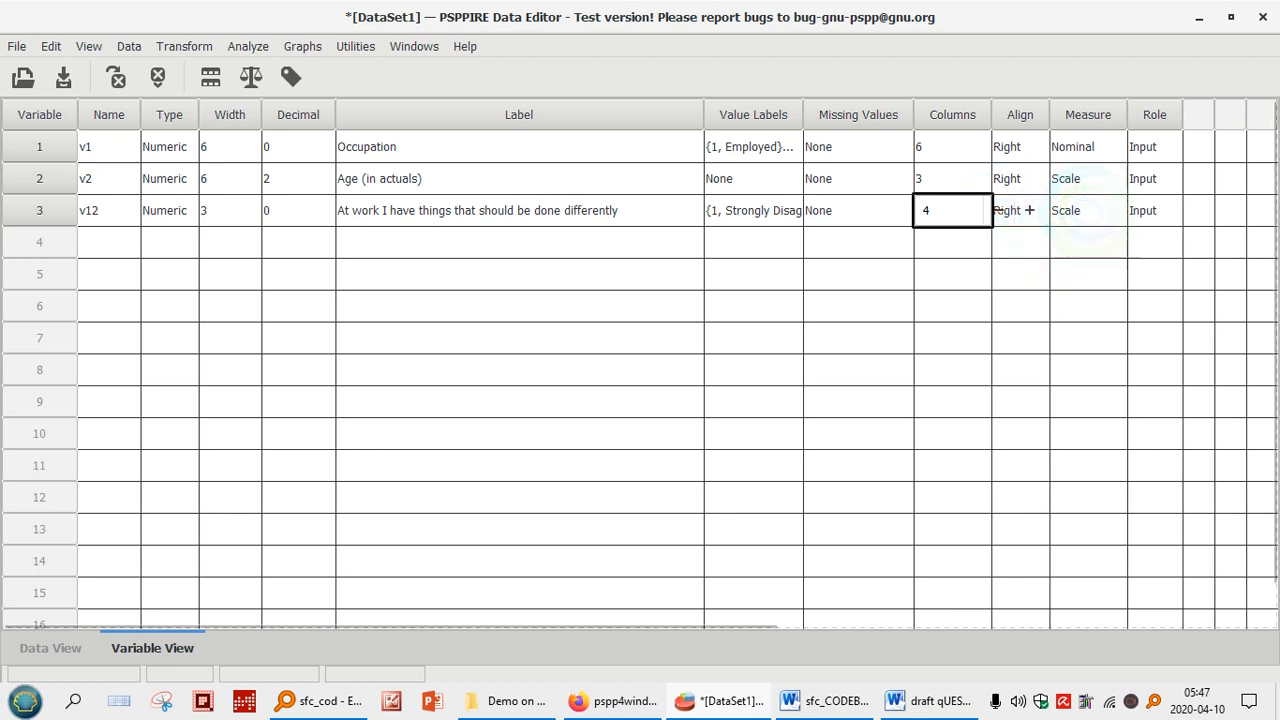
# Set the measure of variable v12 to Ordinal
pyautogui.click(1088, 211)
pyautogui.click(1108, 211)
pyautogui.click(1097, 263)
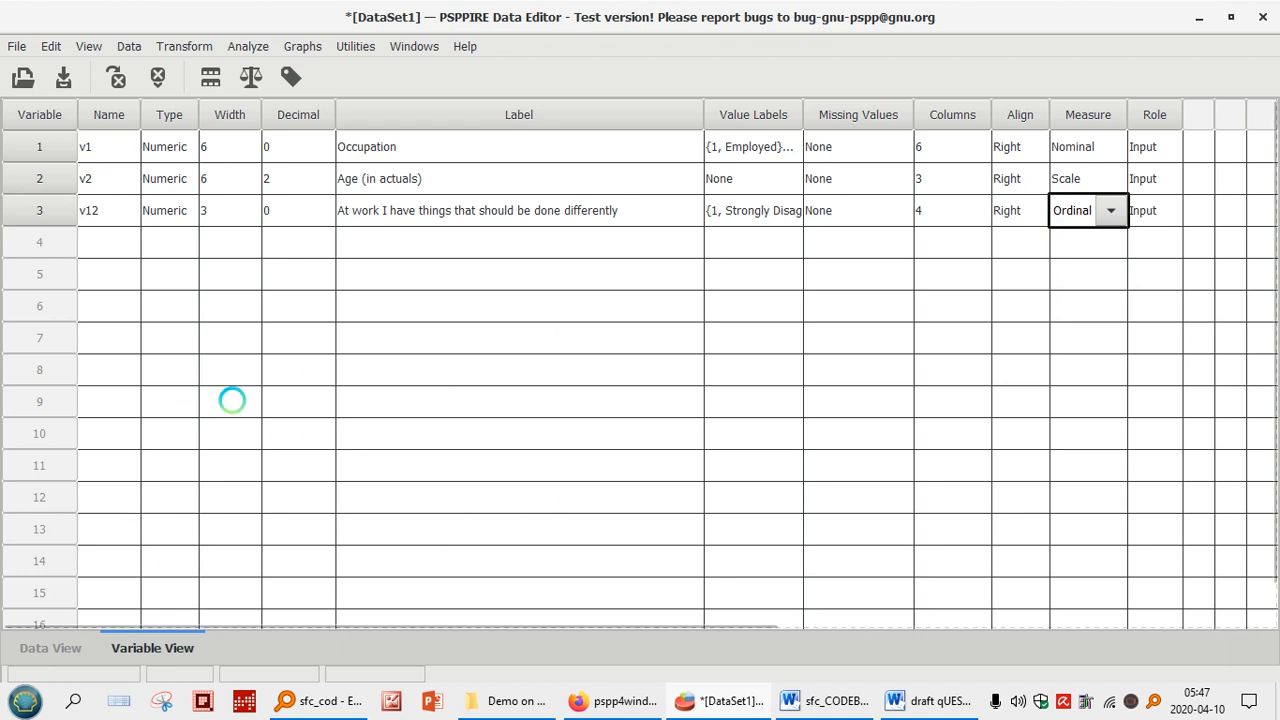
# Save the dataset as a system file named "pspp trial" in the PSPP folder inside Data Analysis on the Desktop
pyautogui.click(17, 46)
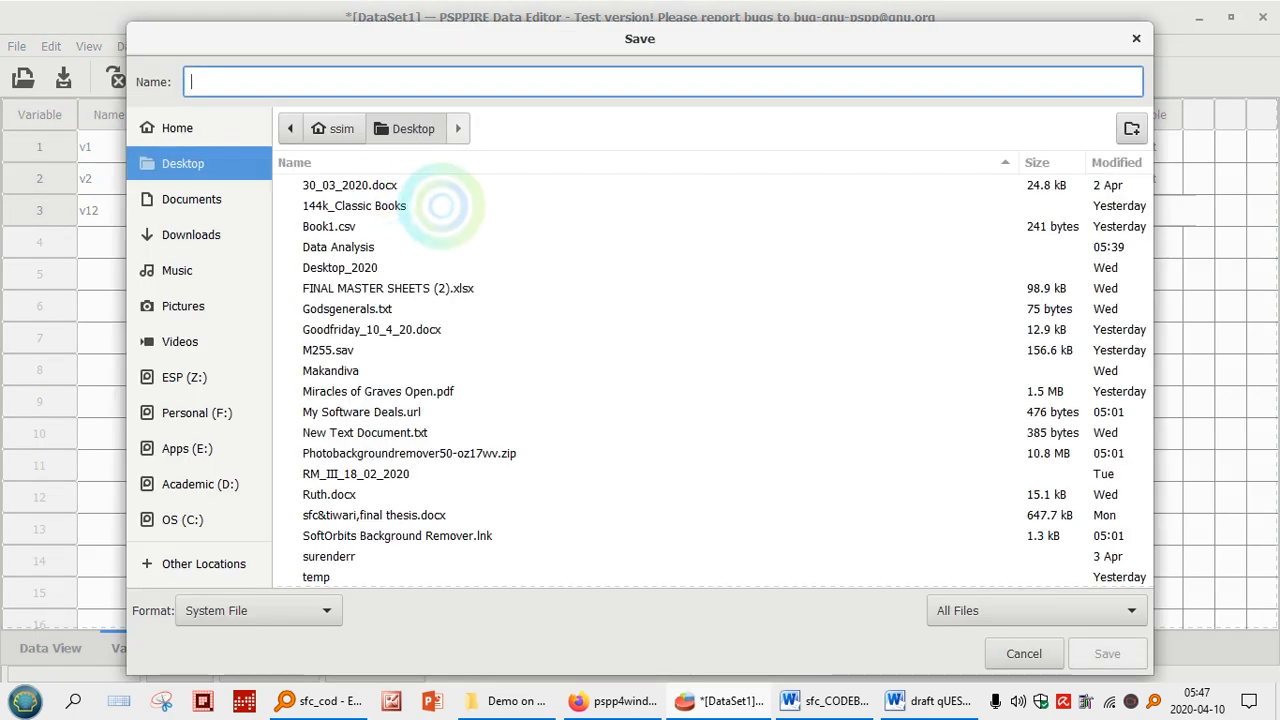
pyautogui.click(172, 164)
pyautogui.click(350, 246)
pyautogui.doubleClick(350, 246)
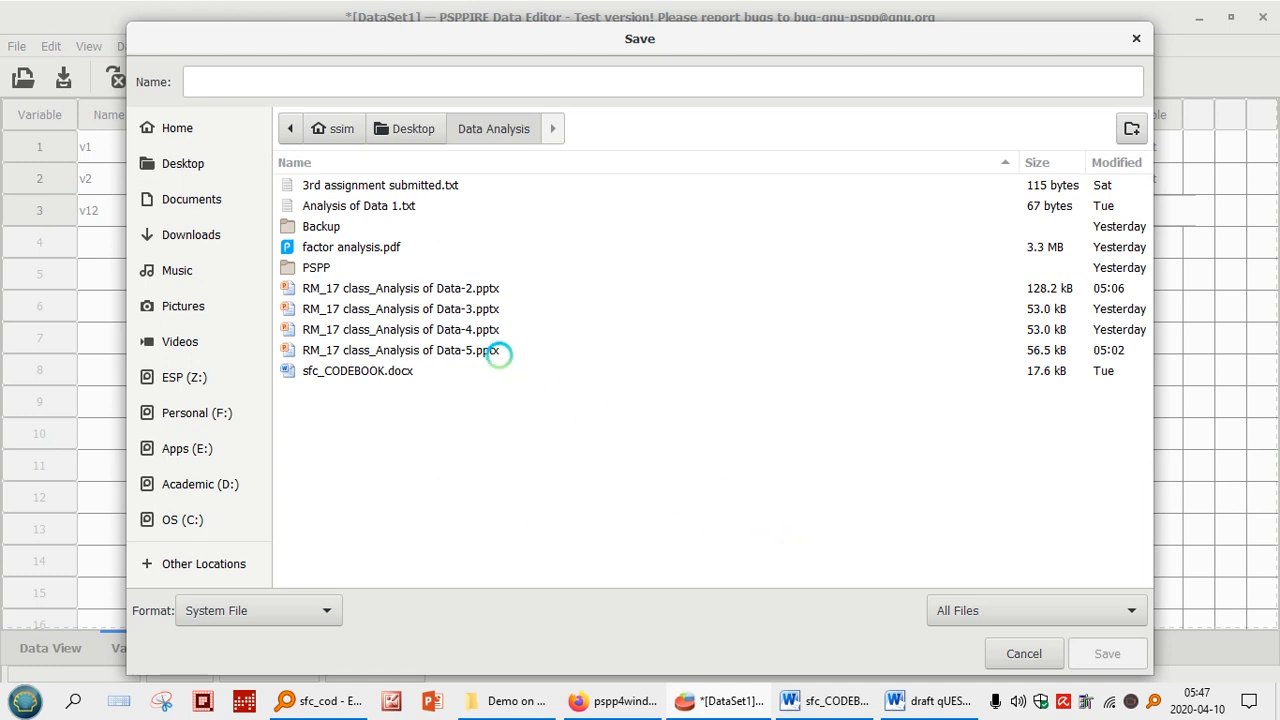
pyautogui.doubleClick(315, 266)
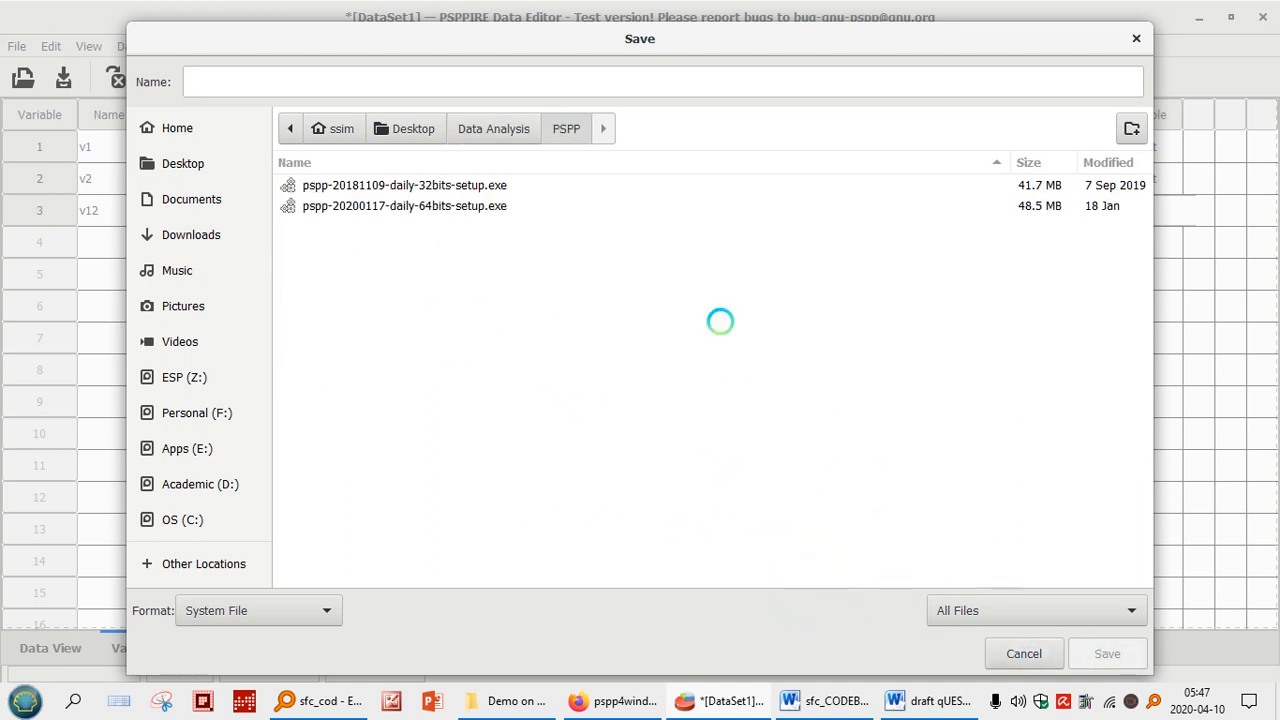
pyautogui.click(365, 80)
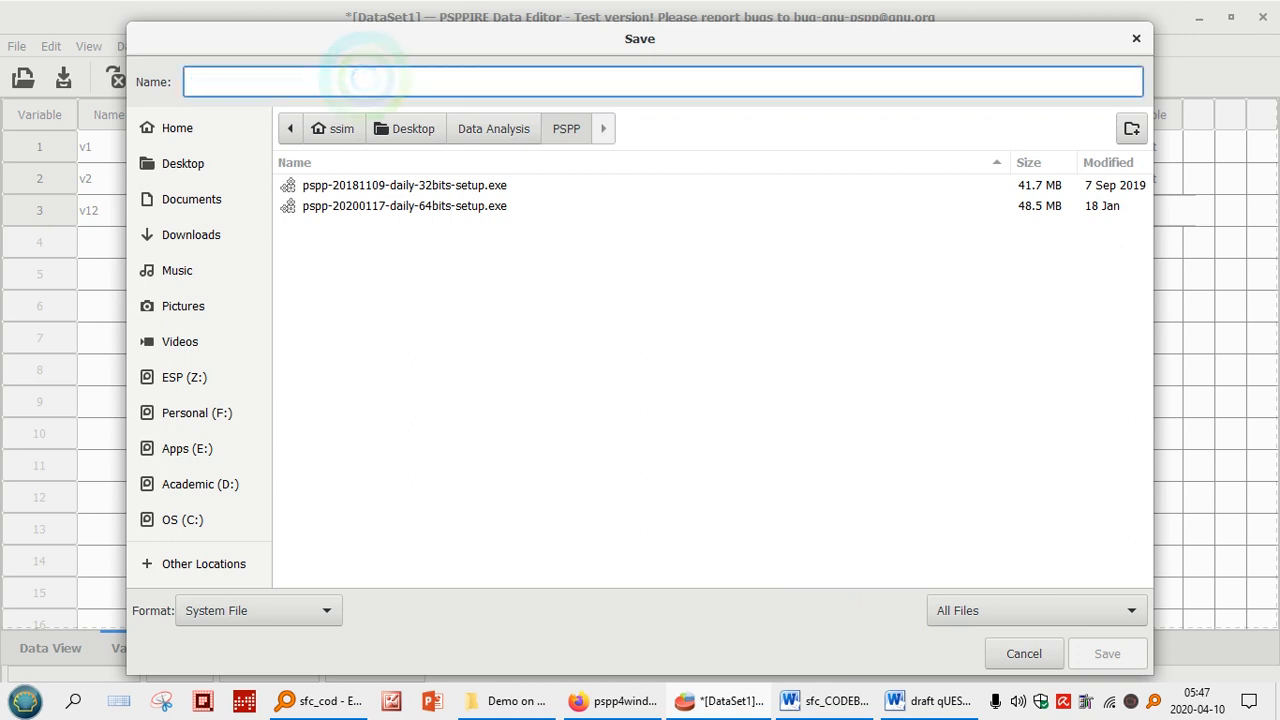
pyautogui.write('ps')
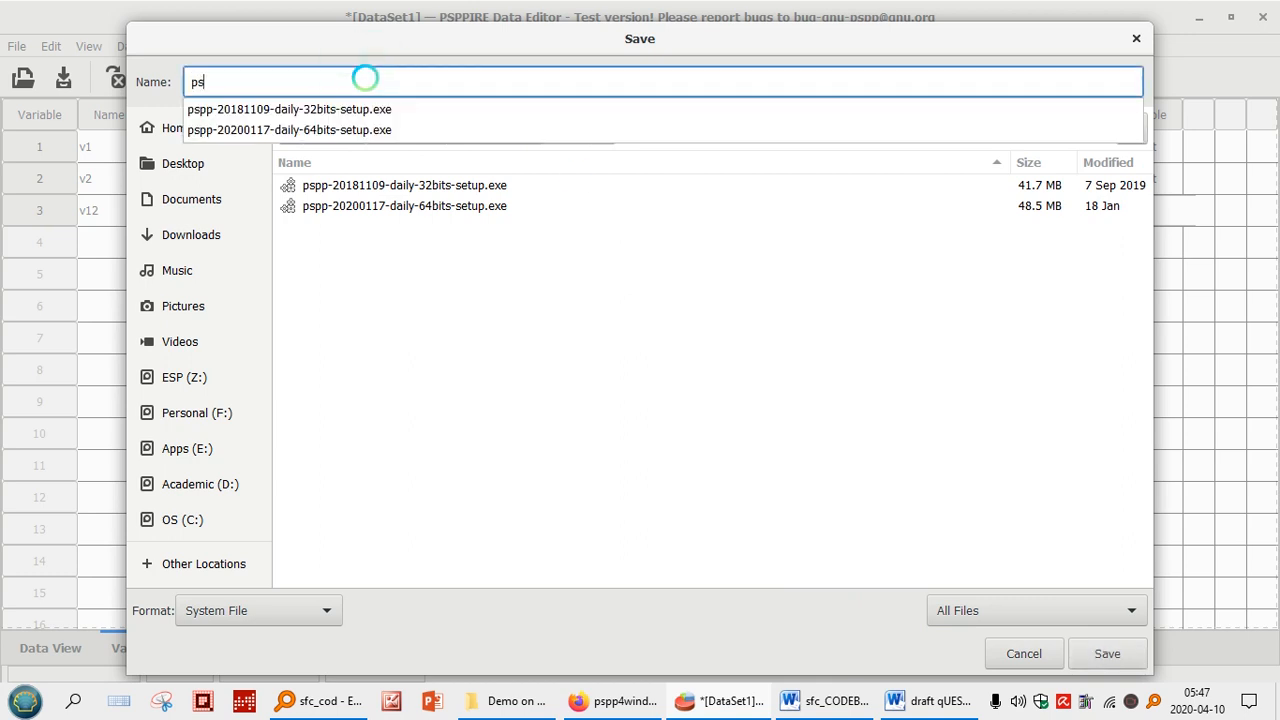
pyautogui.write('pp trial')
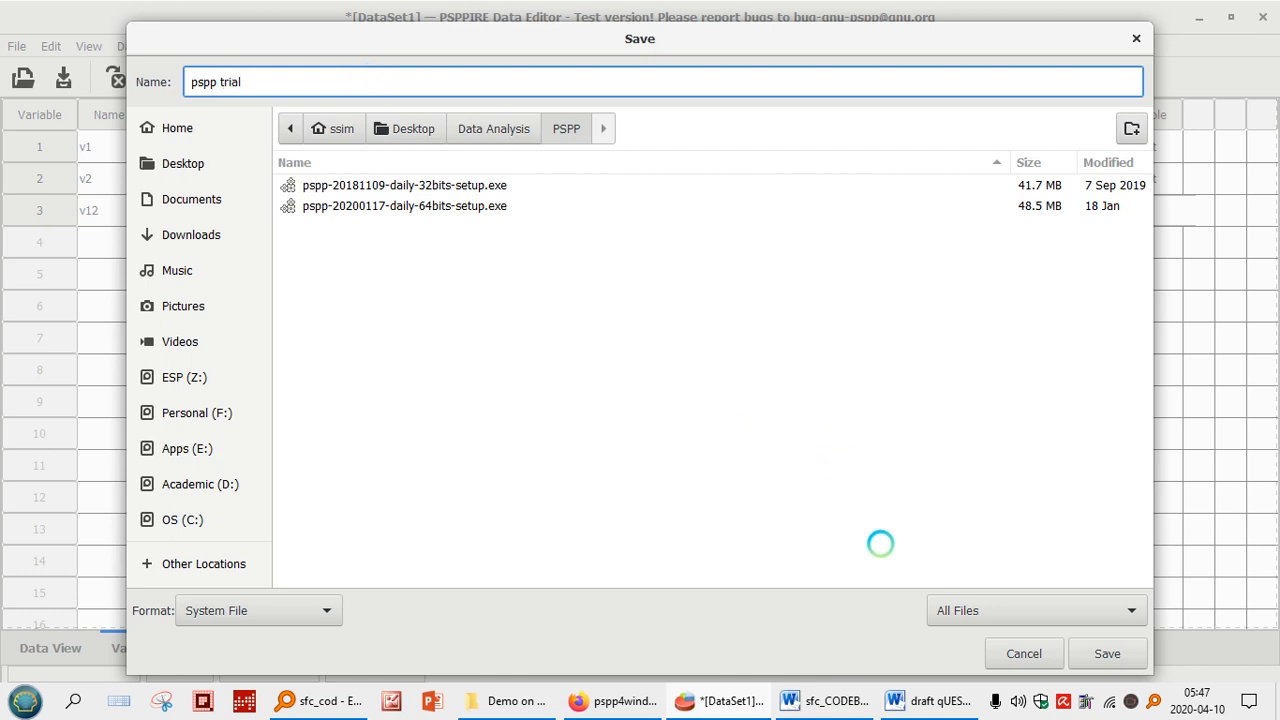
pyautogui.click(1106, 653)
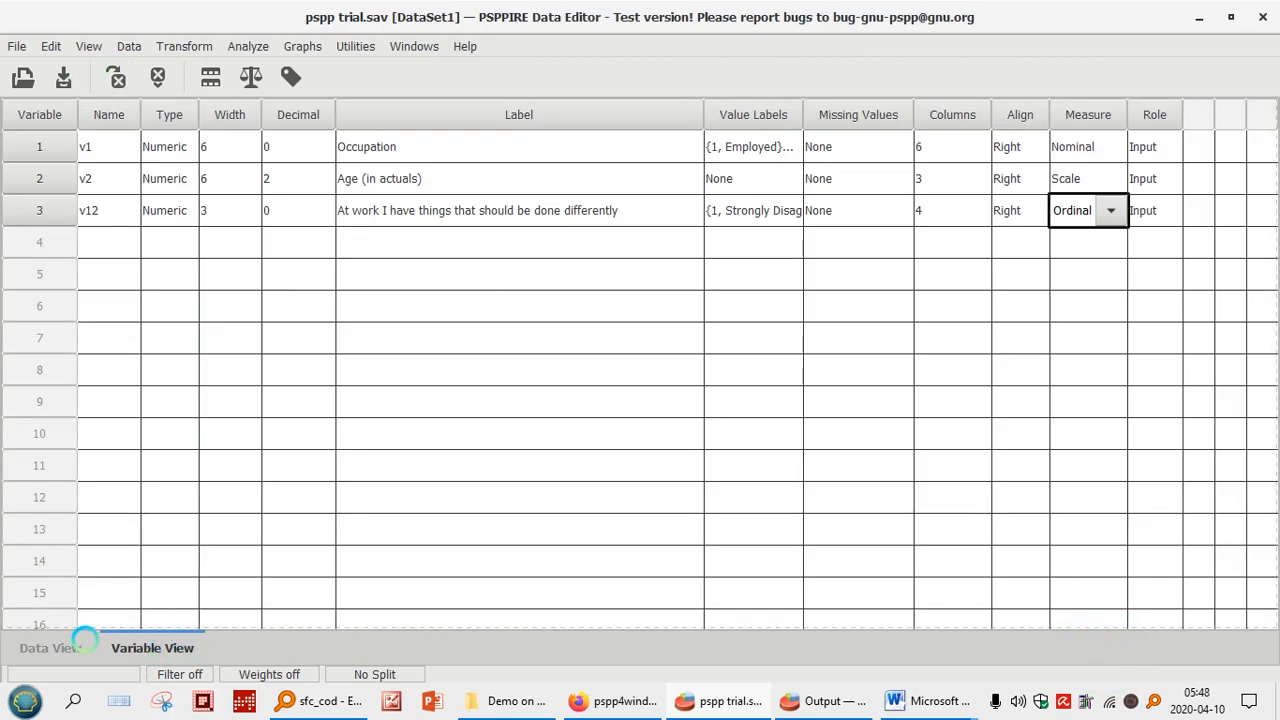
# Review the defined variables in the data and variable sheets and compare them with the list in sfc_CODEBOOK.docx
pyautogui.click(30, 647)
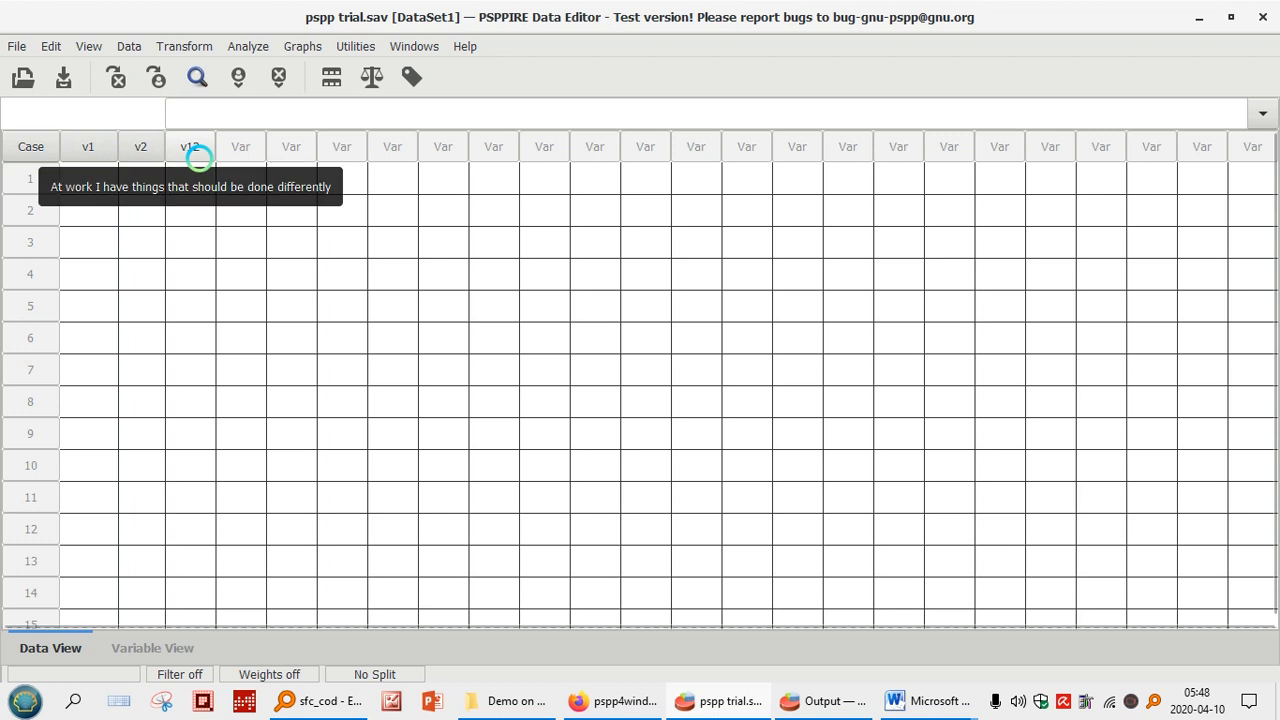
pyautogui.click(158, 648)
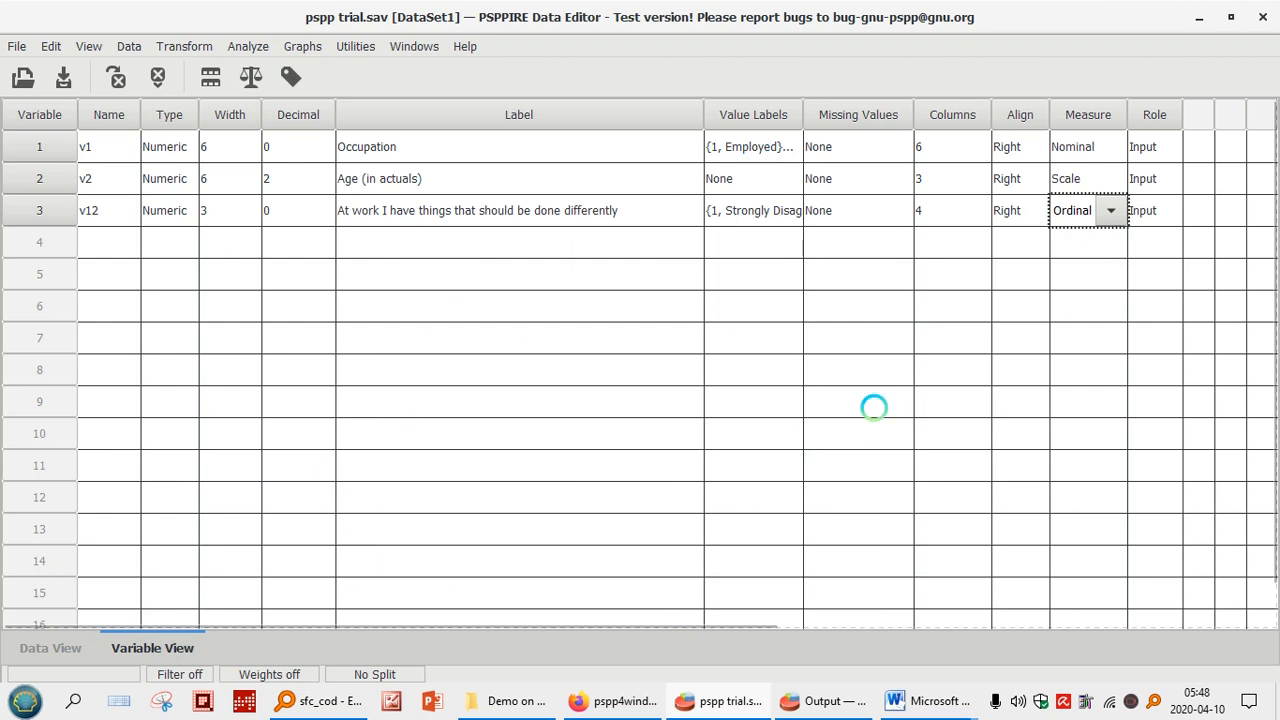
pyautogui.moveTo(929, 700)
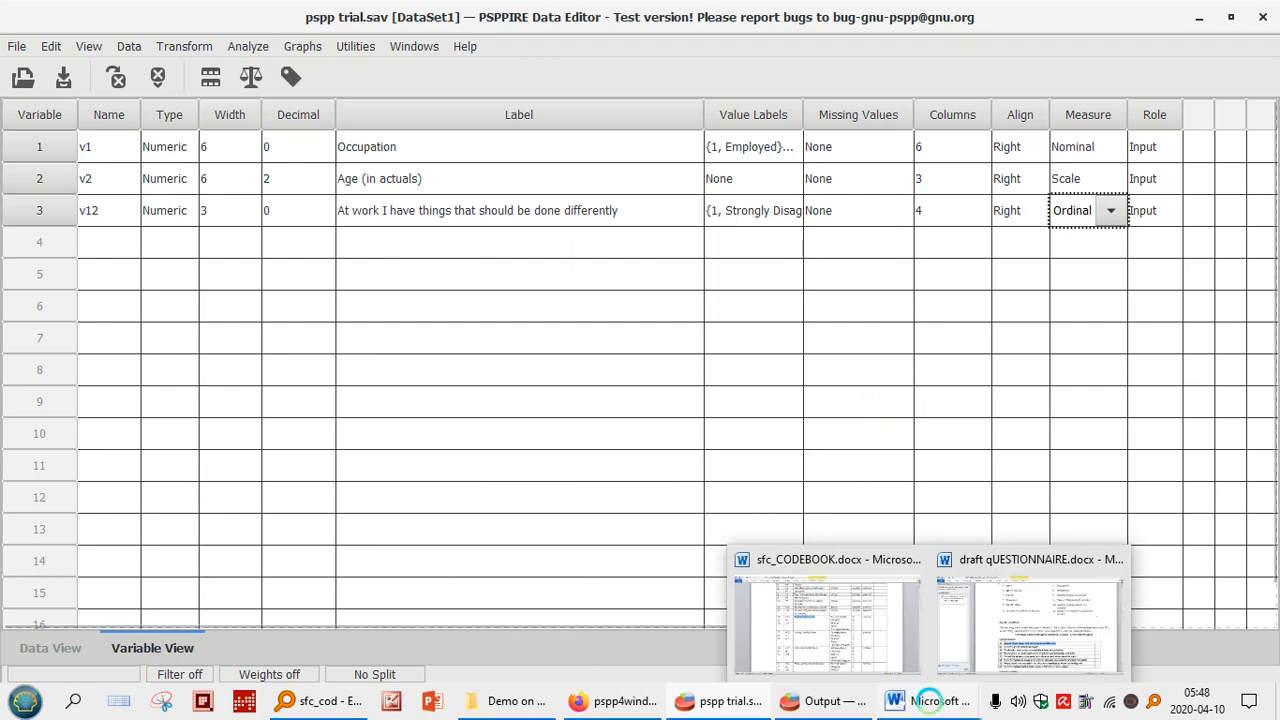
pyautogui.click(829, 615)
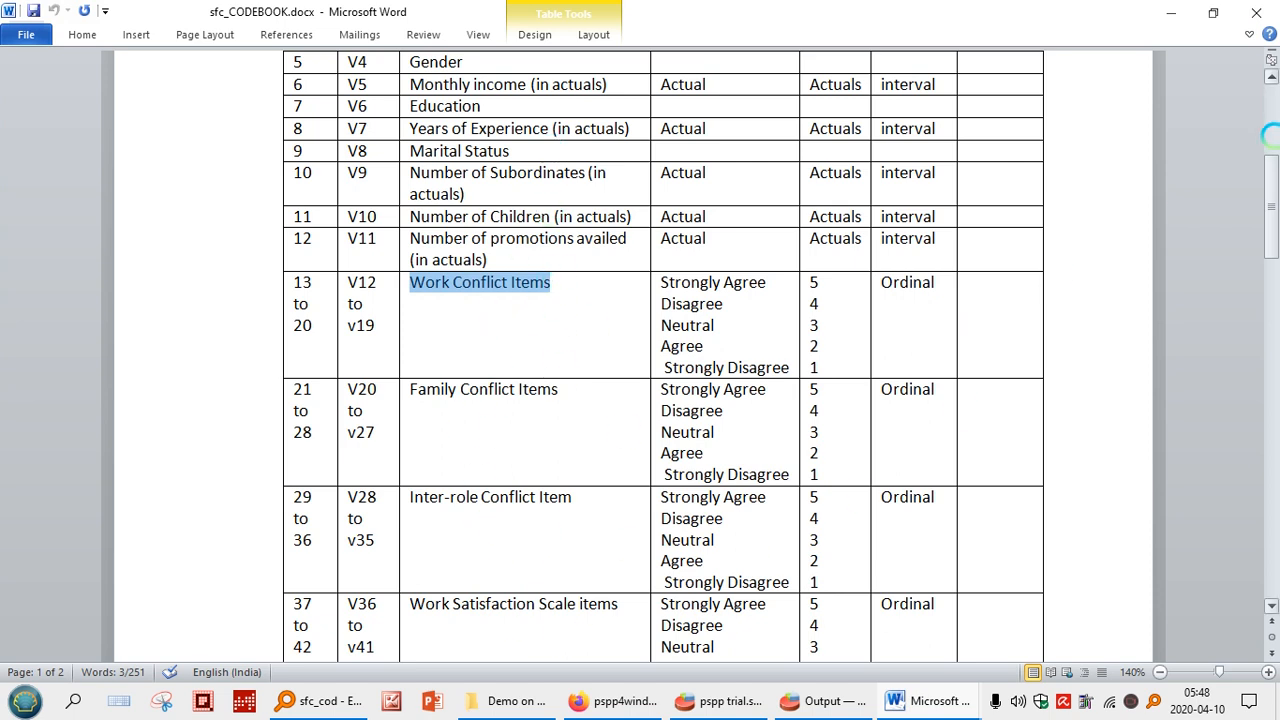
pyautogui.moveTo(1268, 178); pyautogui.dragTo(1257, 6)
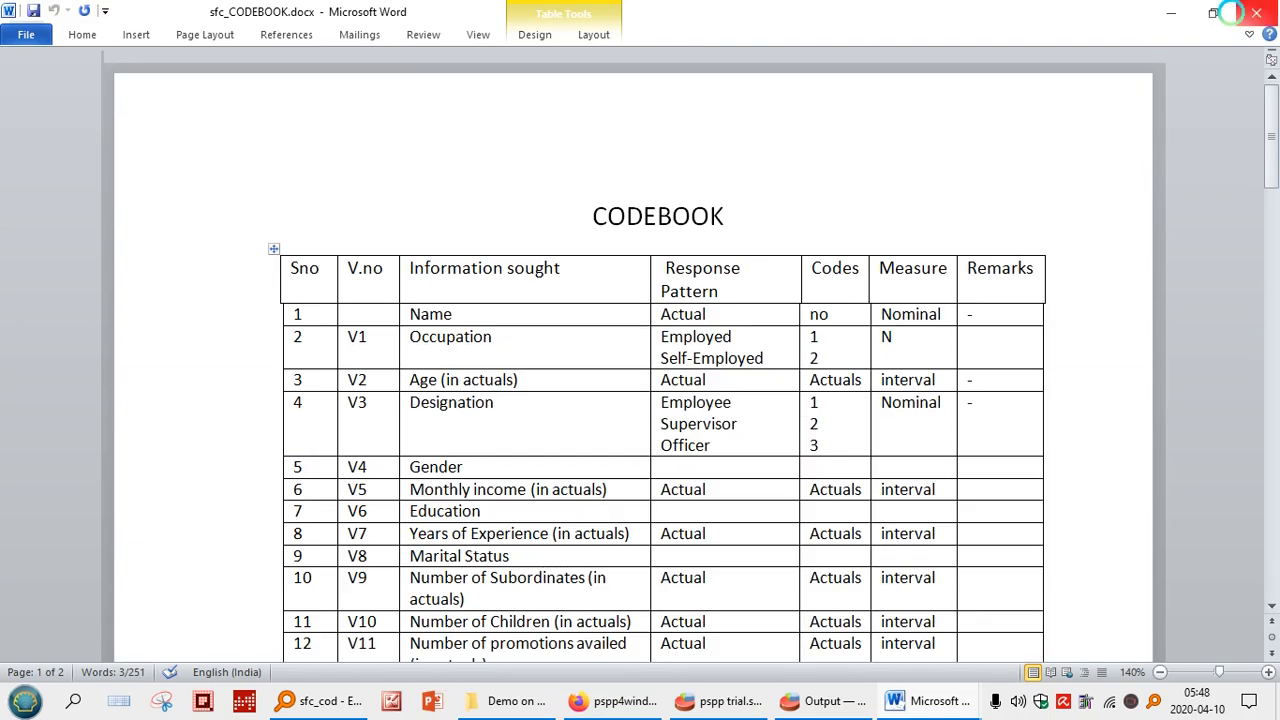
pyautogui.click(1171, 12)
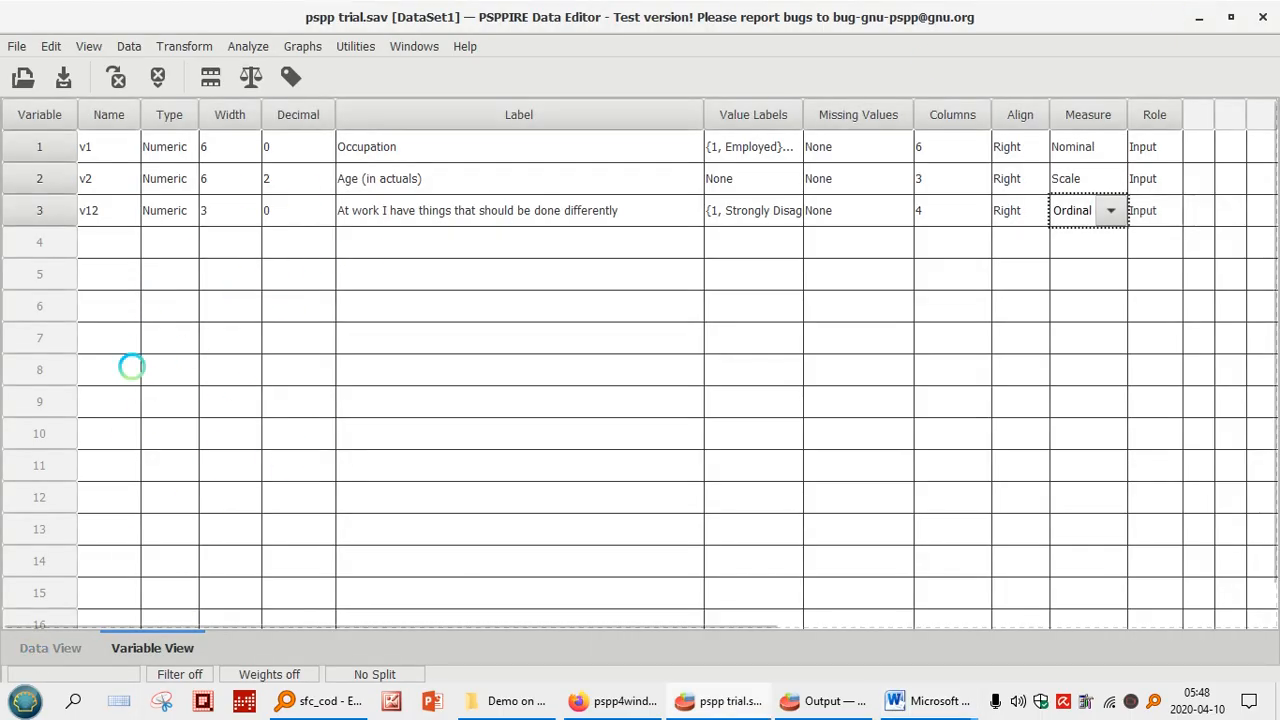
# Enter the first case in the data sheet with v1 = 1, v2 = 23 and v12 = 5
pyautogui.click(50, 647)
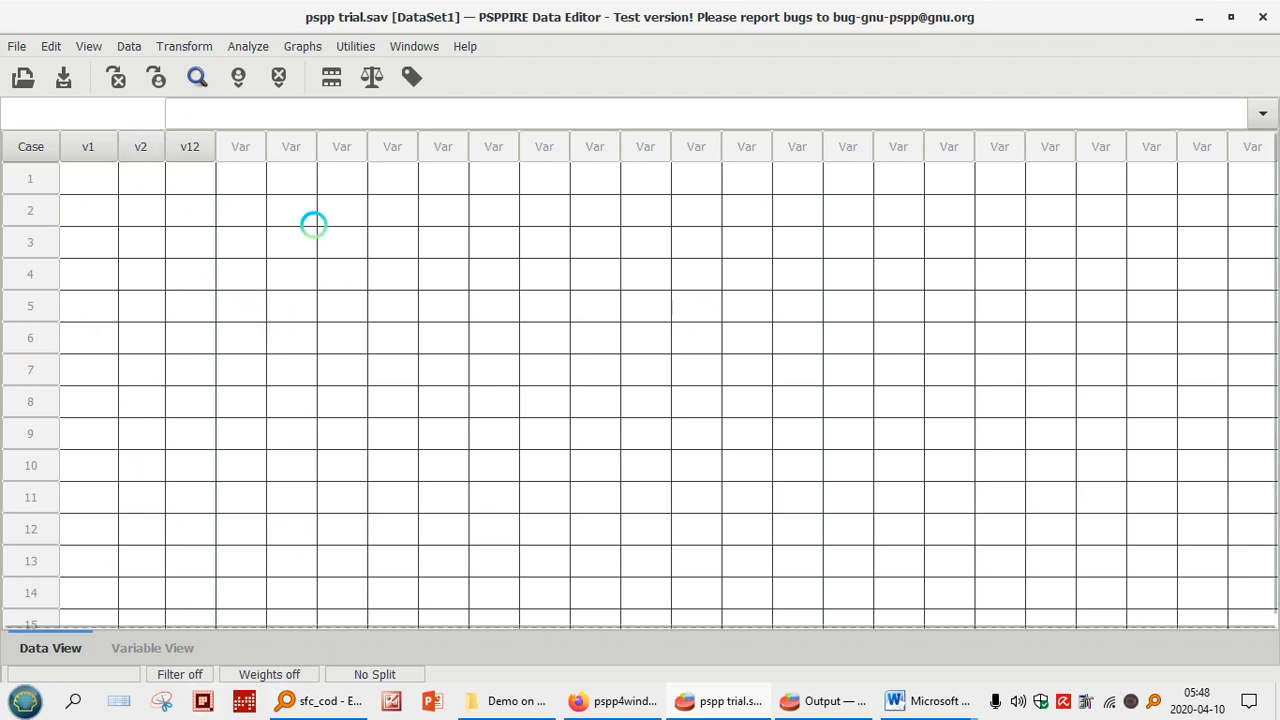
pyautogui.click(81, 181)
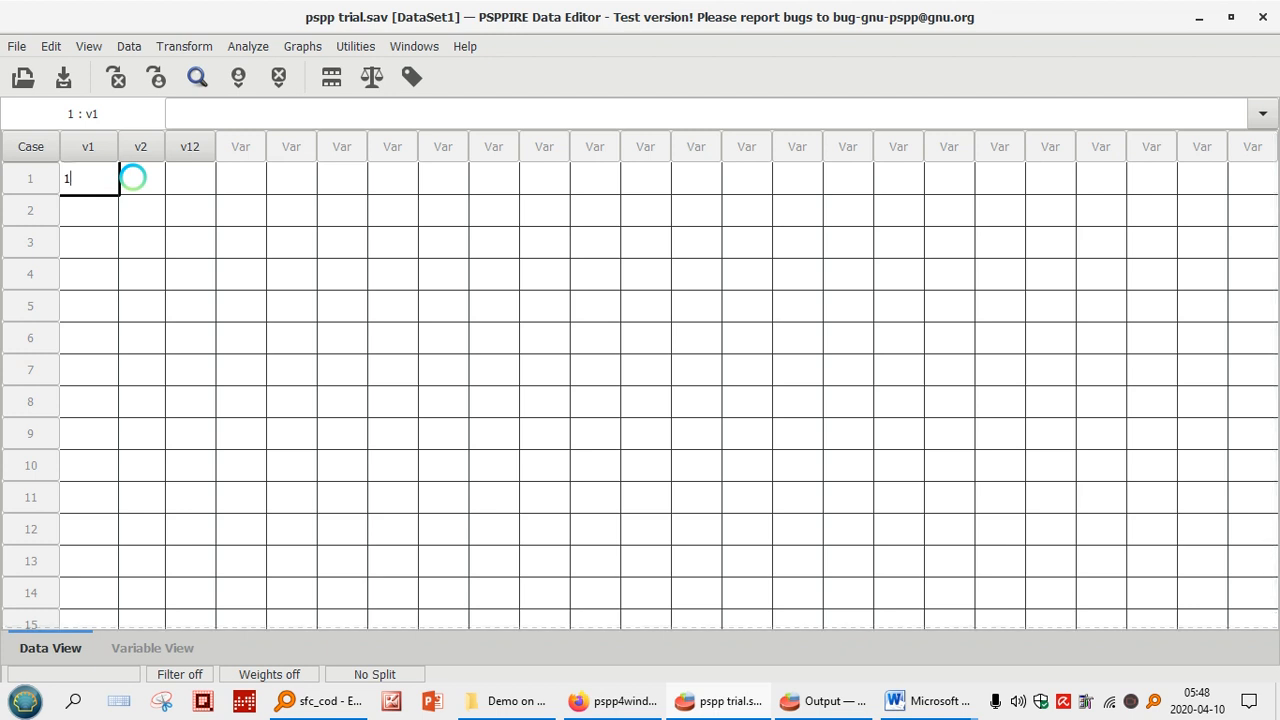
pyautogui.click(149, 178)
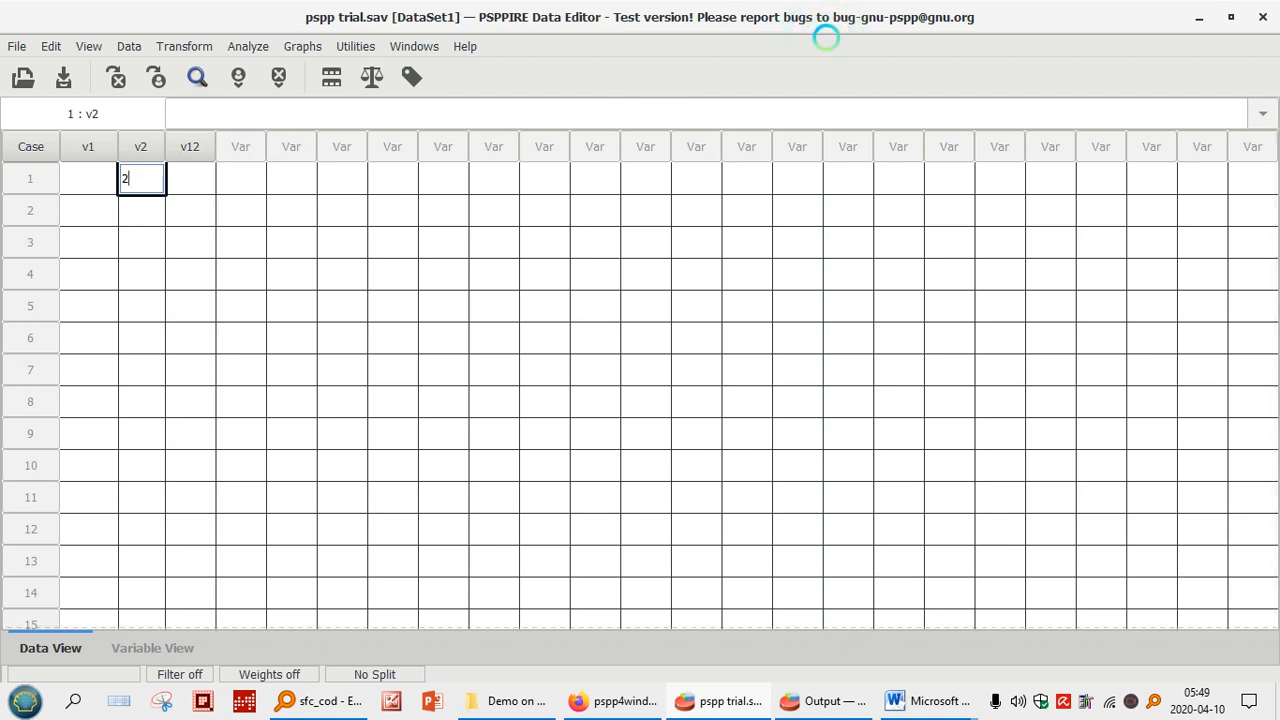
pyautogui.click(91, 180)
pyautogui.write('1')
pyautogui.press('Return')
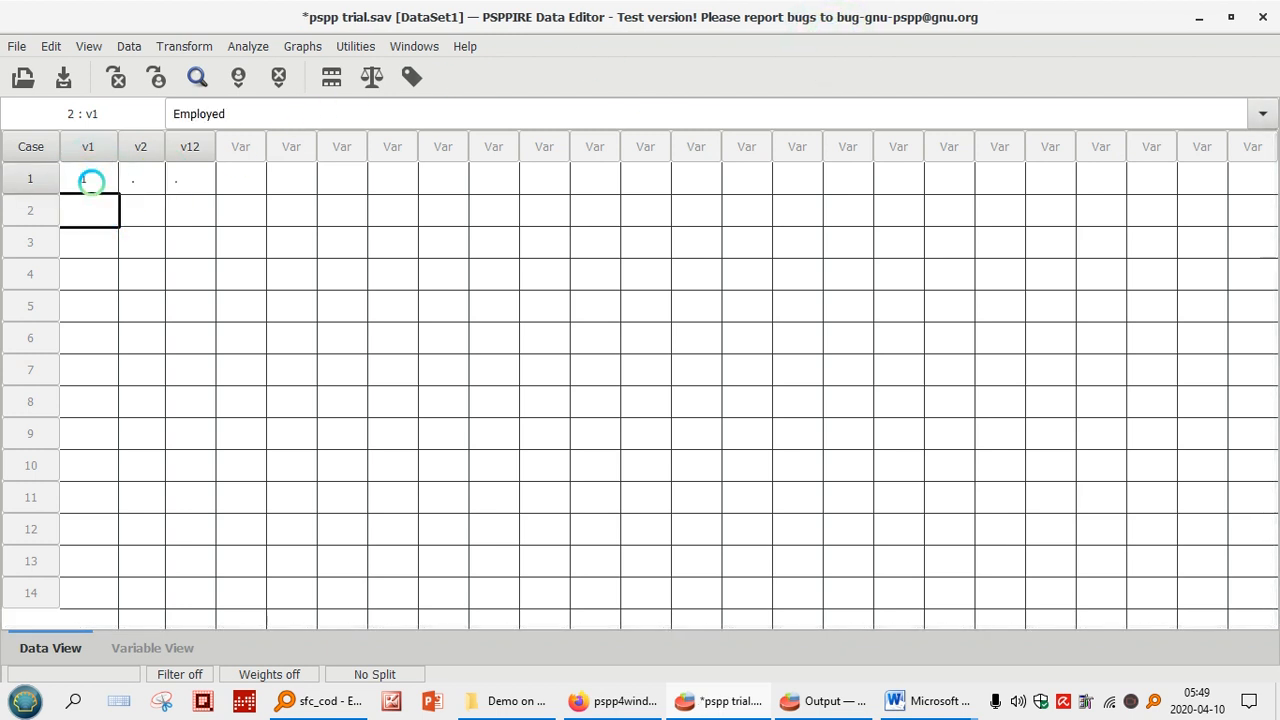
pyautogui.click(130, 176)
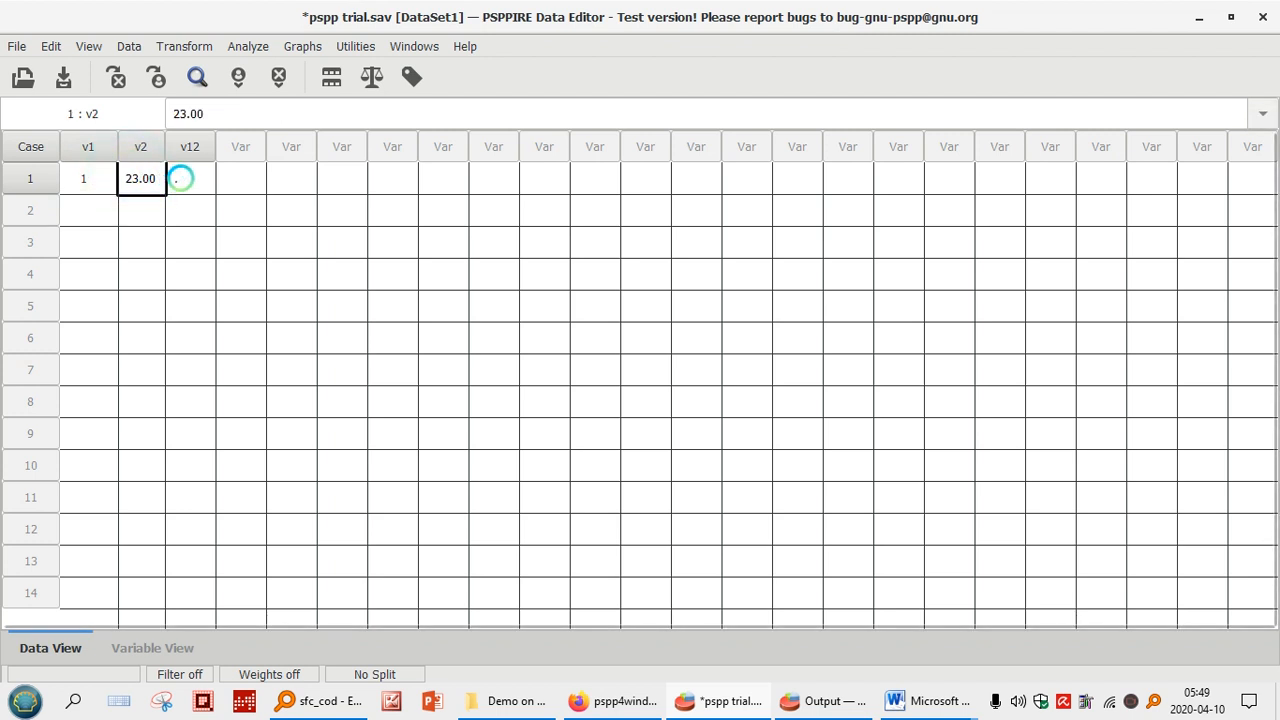
pyautogui.click(180, 178)
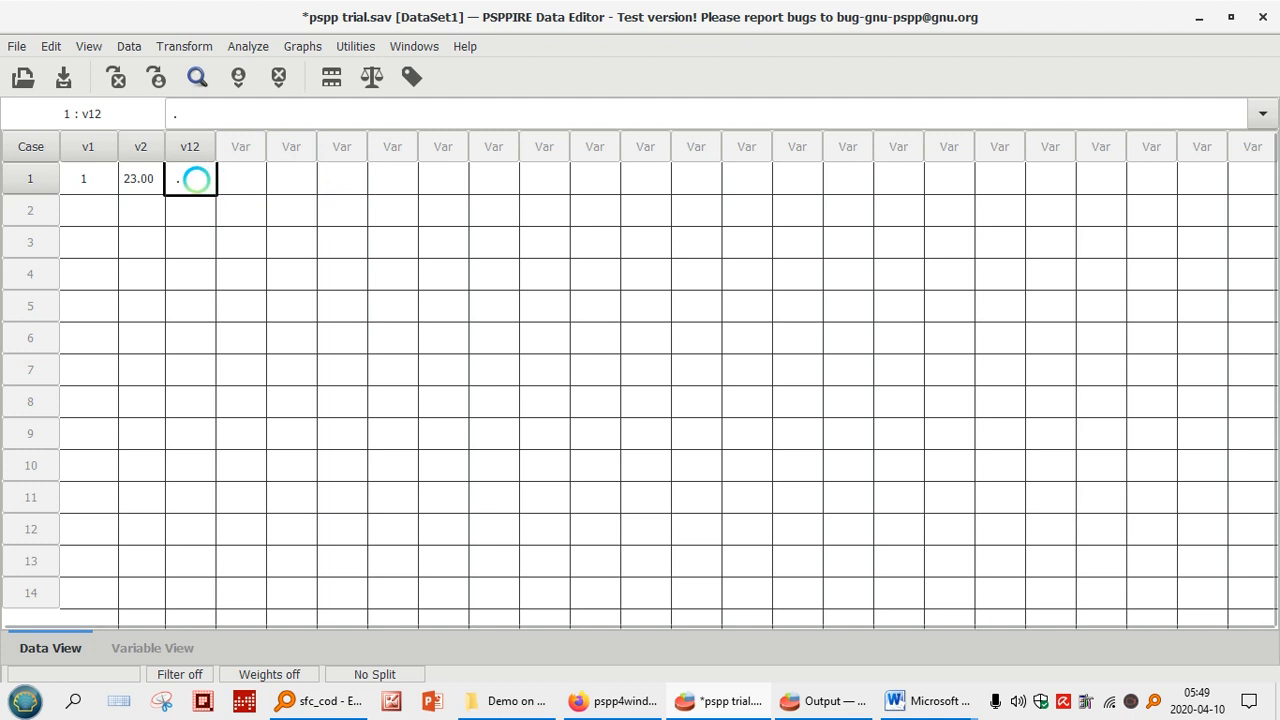
pyautogui.click(196, 178)
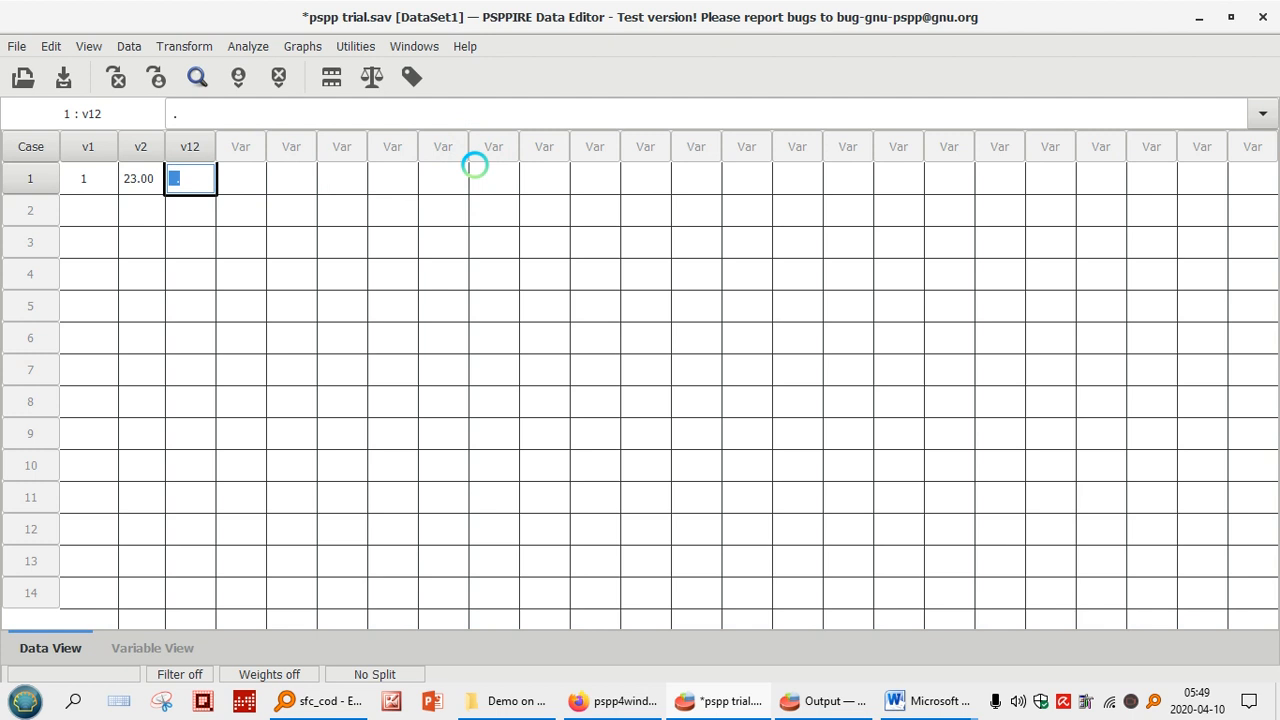
pyautogui.press('Return')
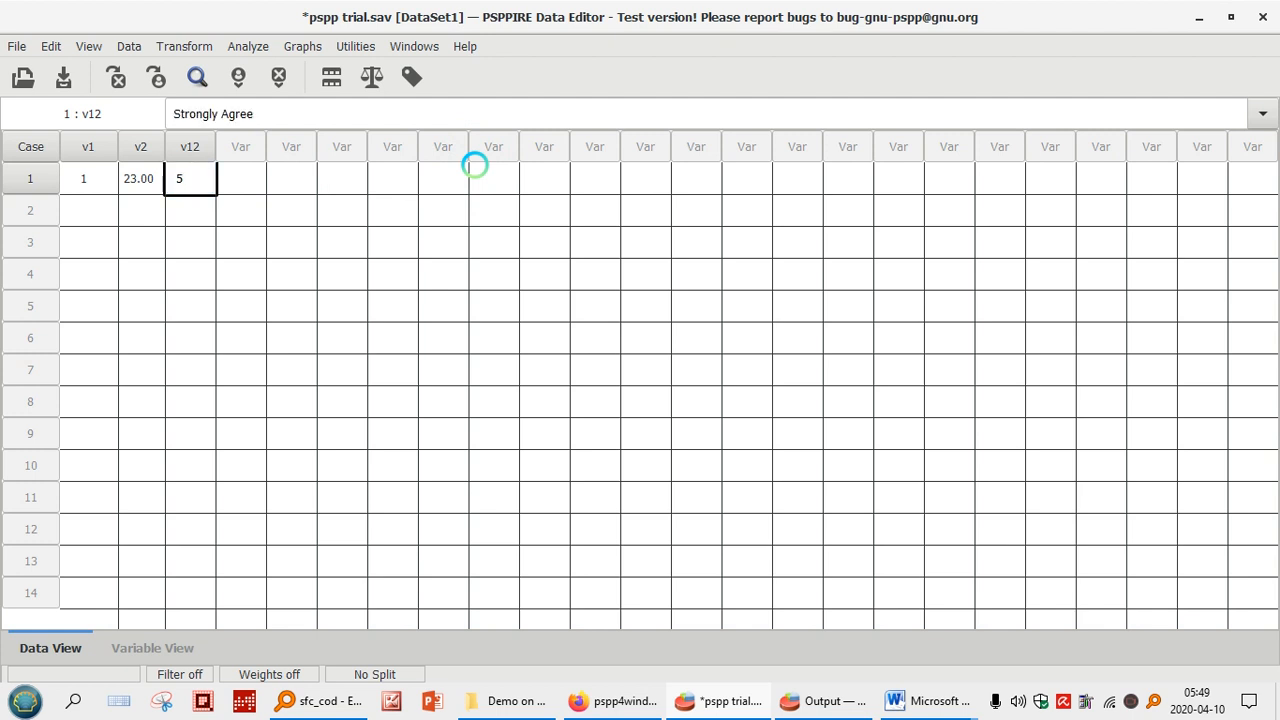
# Enter the second case in the data sheet with v1 = 2, v2 = 29 and v12 = 4
pyautogui.click(86, 209)
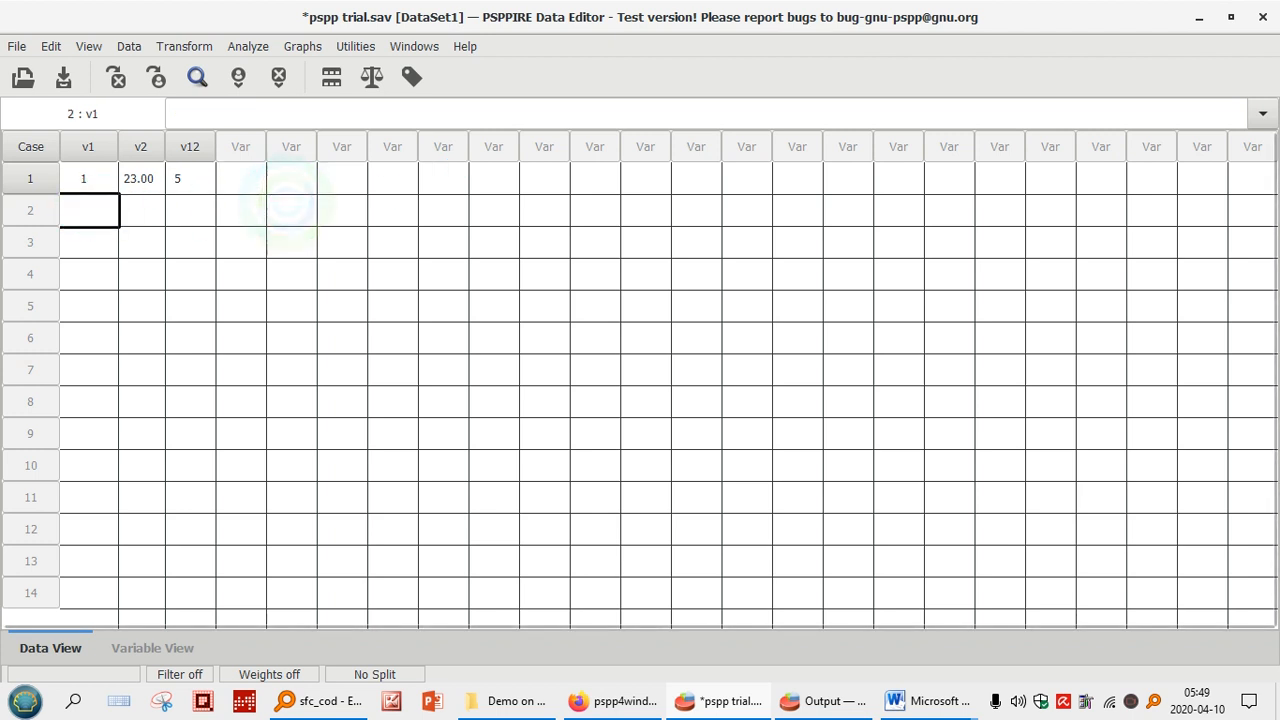
pyautogui.press('Return')
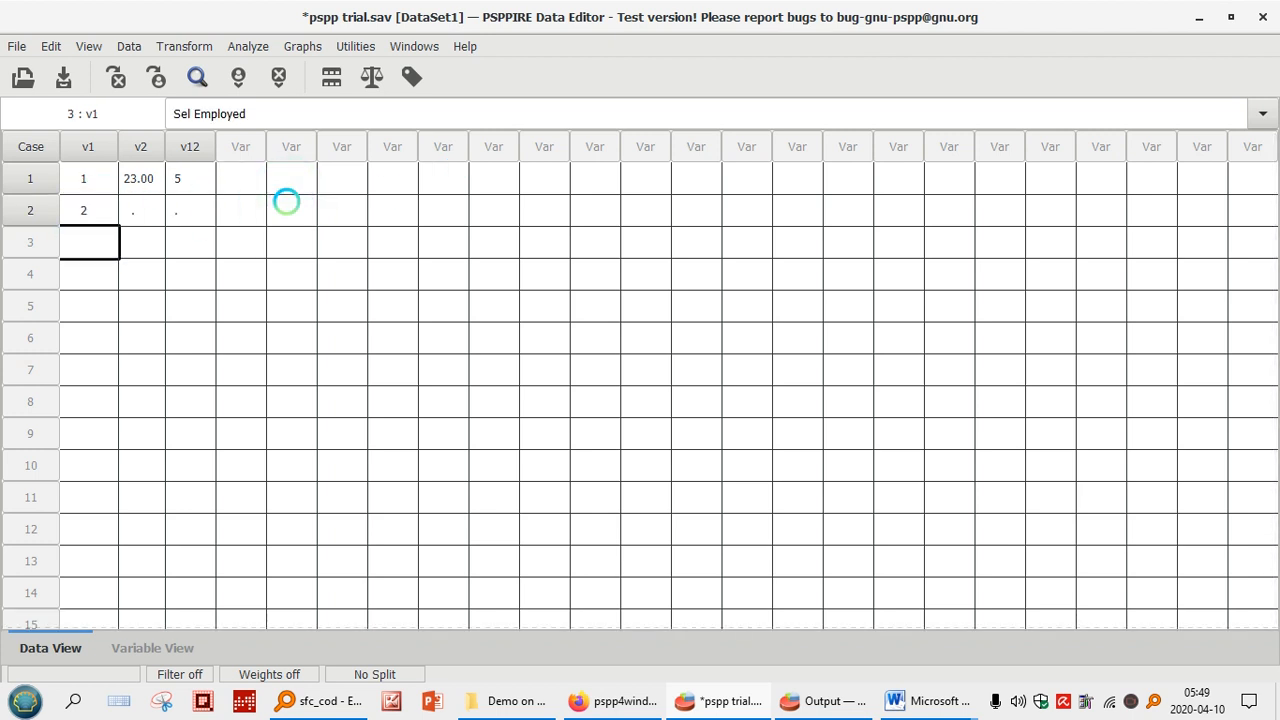
pyautogui.press('Up')
pyautogui.press('Right')
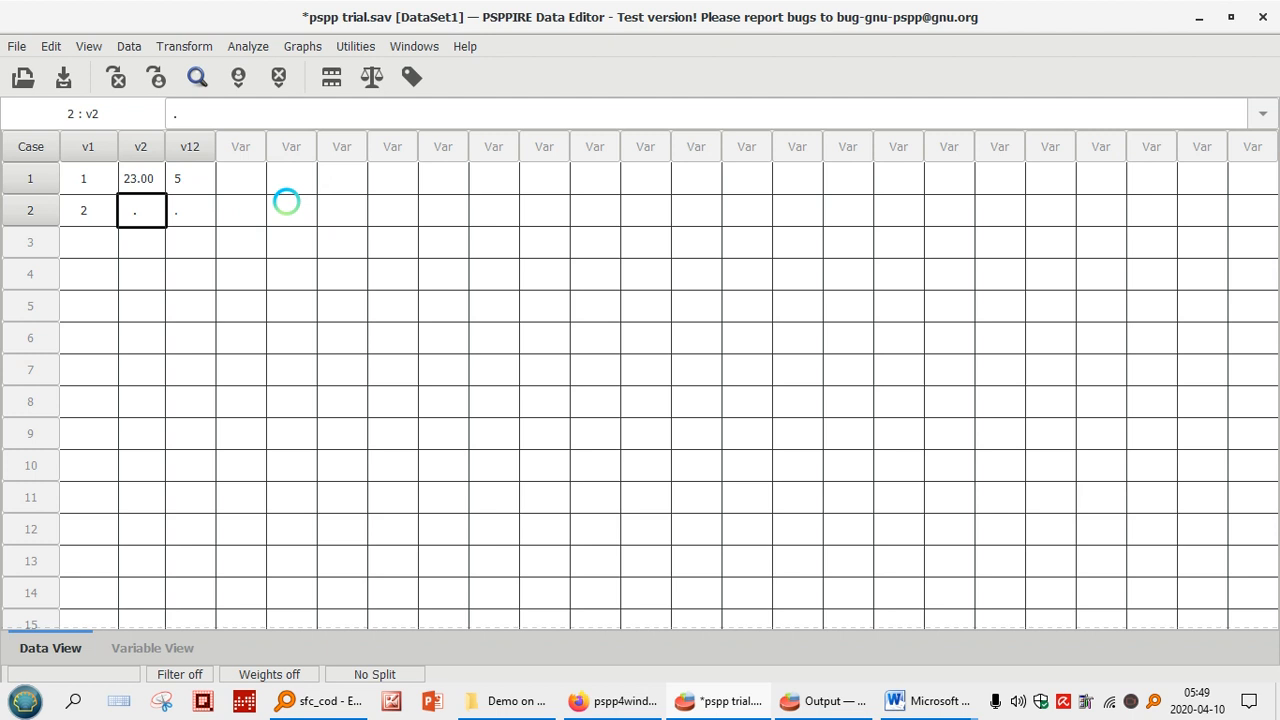
pyautogui.write('29')
pyautogui.press('Return')
pyautogui.press('Right')
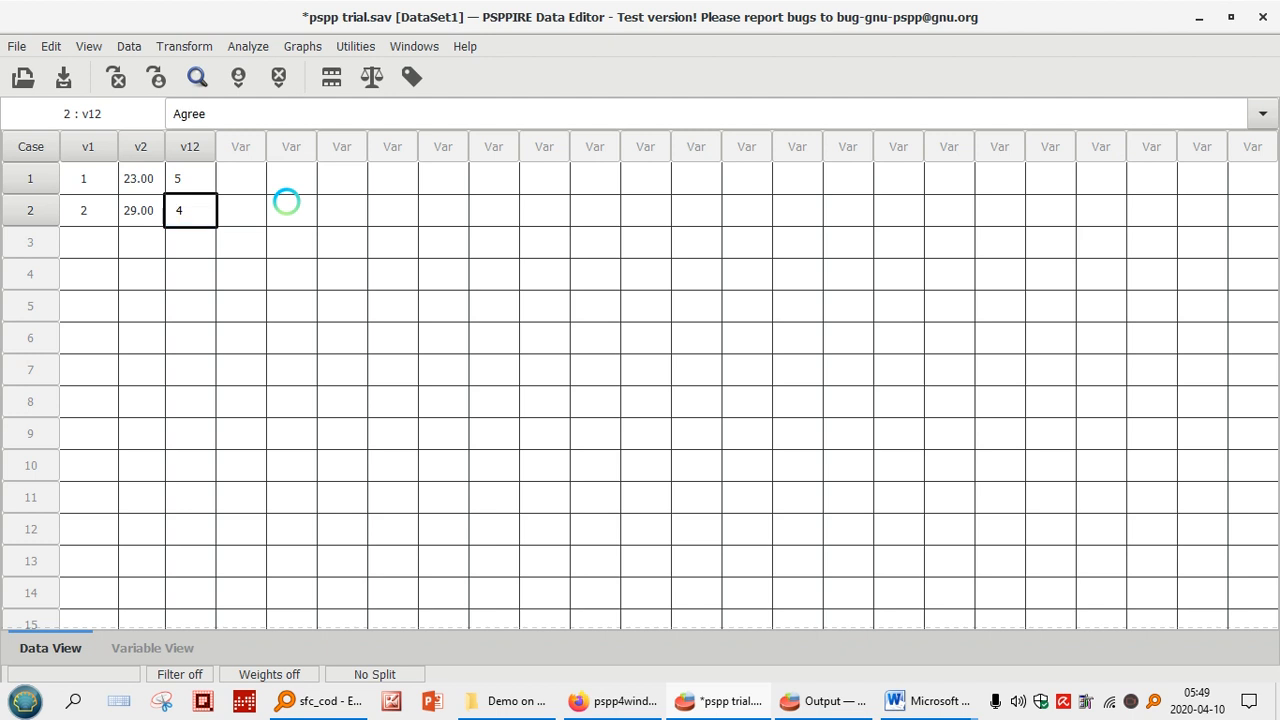
# Save the dataset with its two cases under the existing name and put away the data editor and output viewer windows
pyautogui.click(17, 46)
pyautogui.click(60, 139)
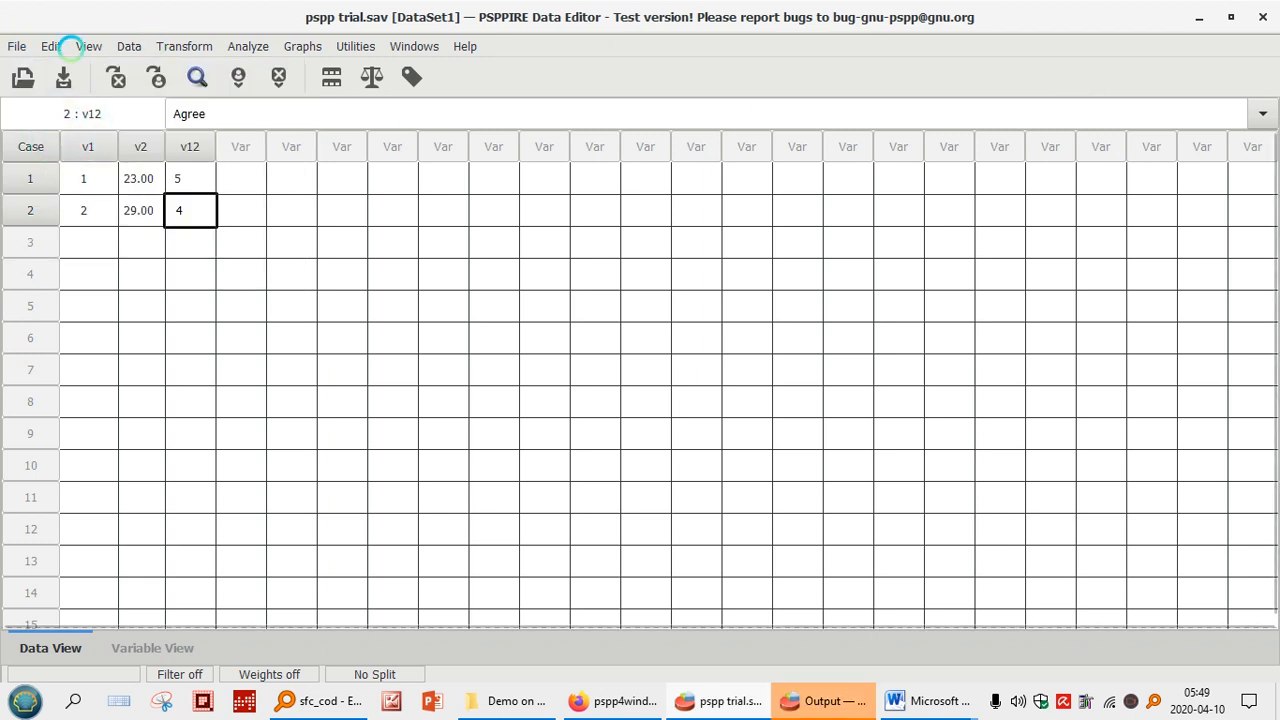
pyautogui.click(1203, 17)
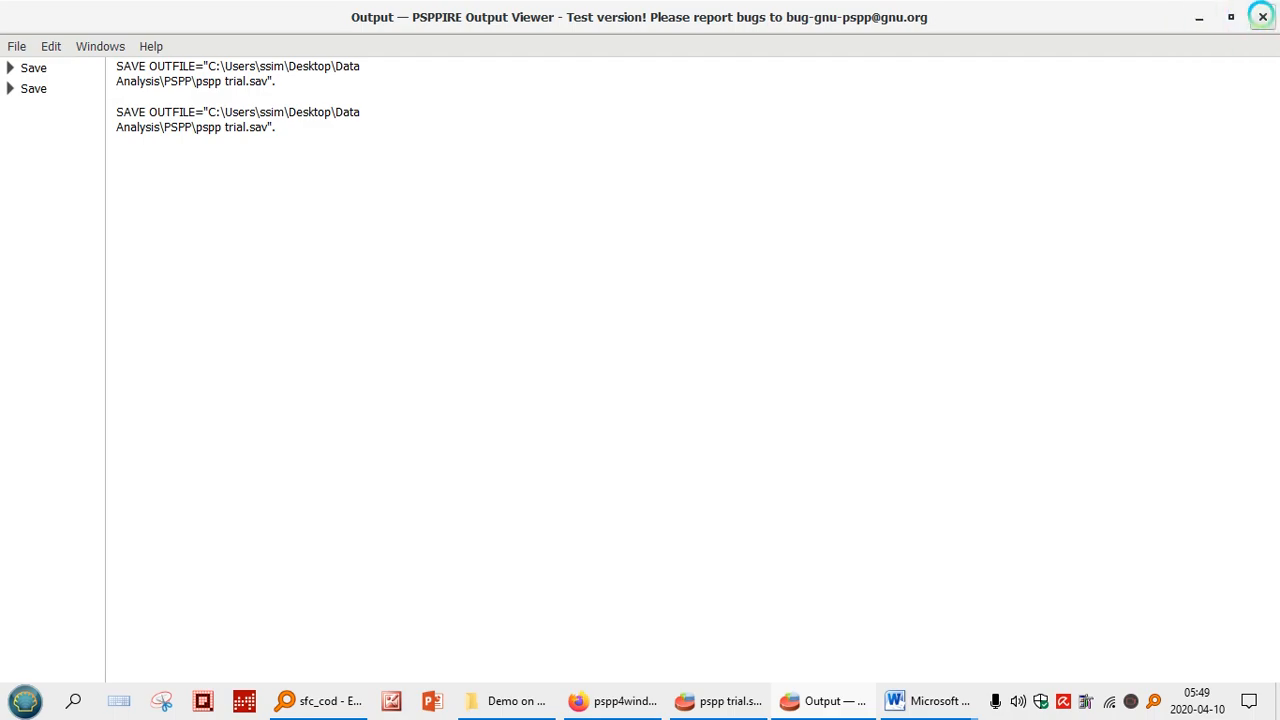
pyautogui.click(1262, 16)
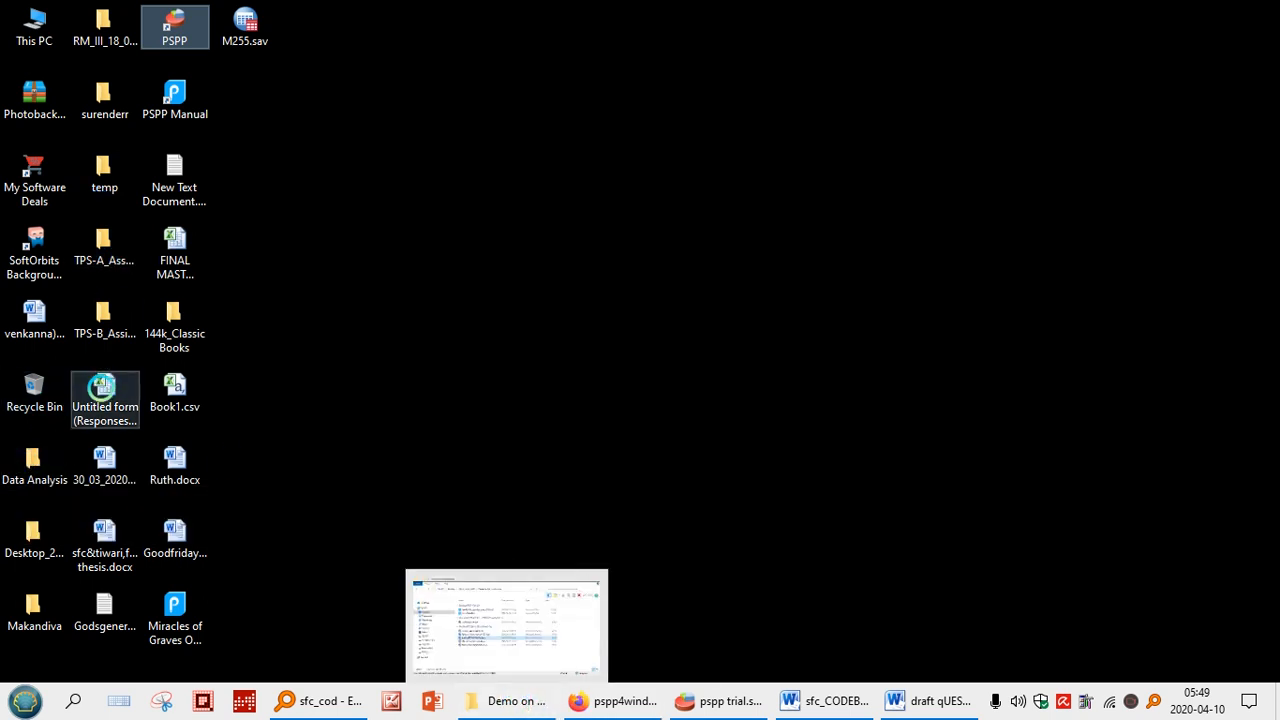
# Check the PSPP folder inside Data Analysis in the file manager for the saved dataset file
pyautogui.click(33, 458)
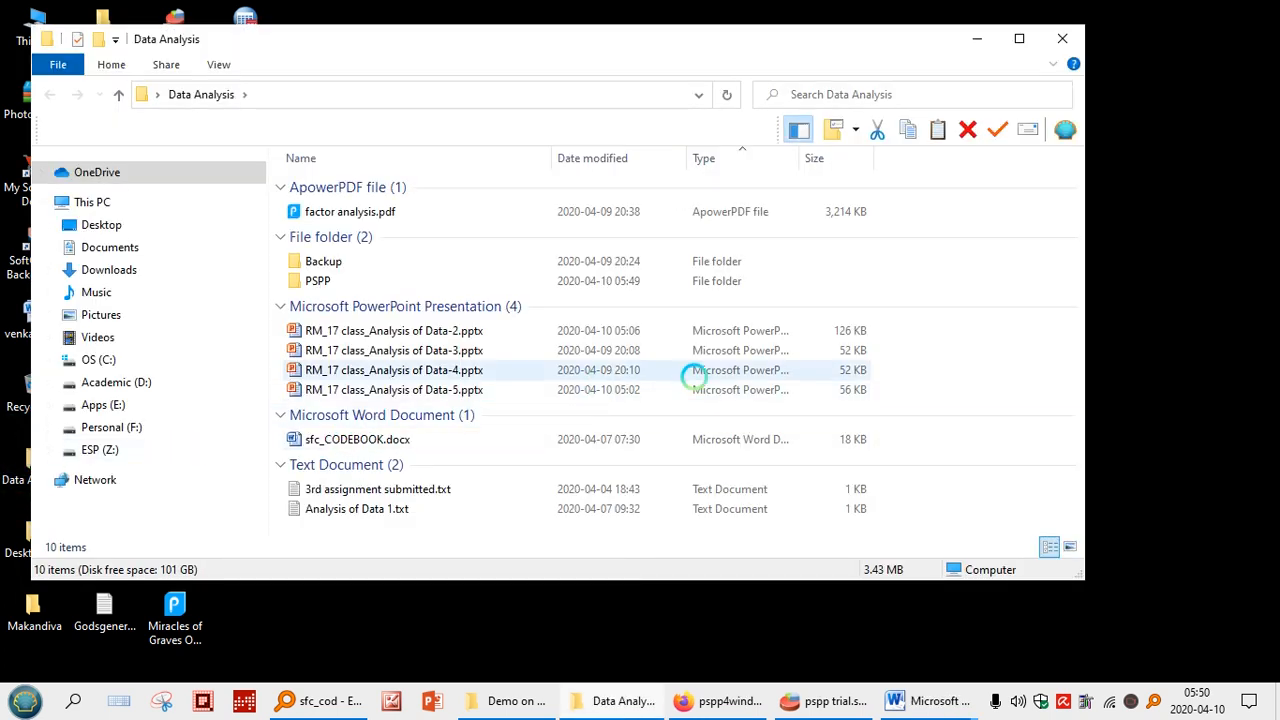
pyautogui.doubleClick(327, 280)
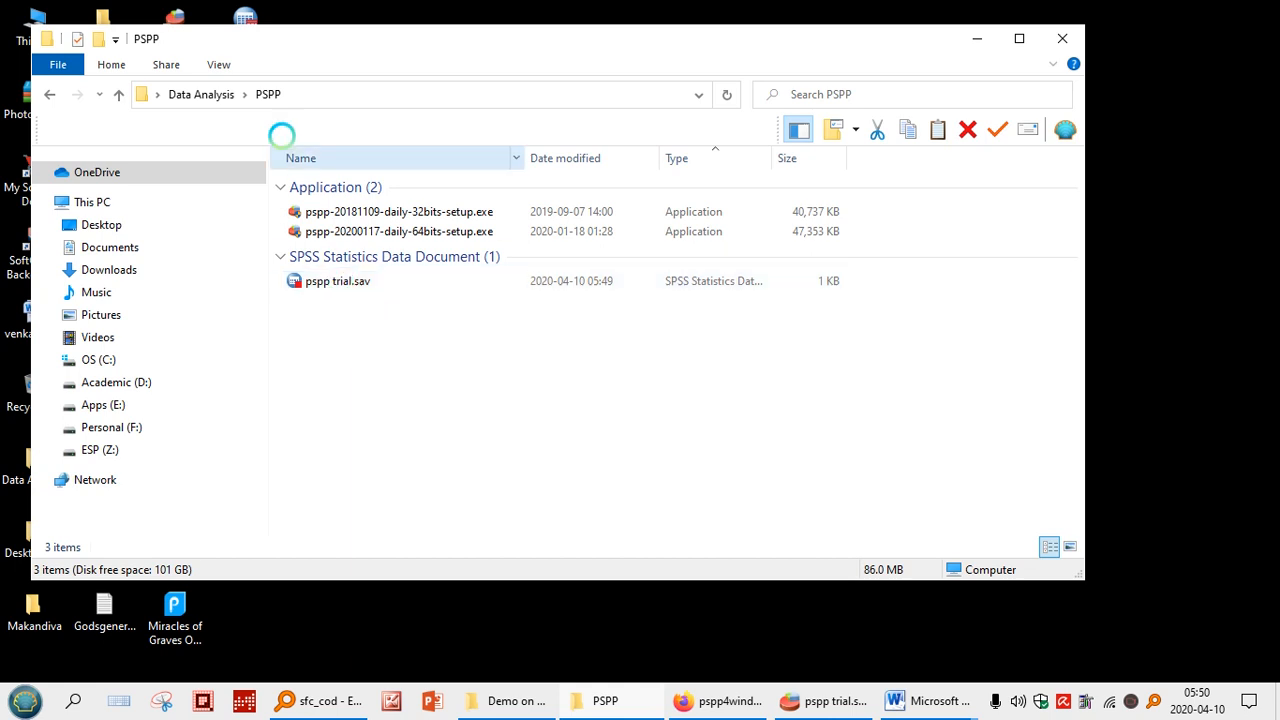
pyautogui.click(205, 94)
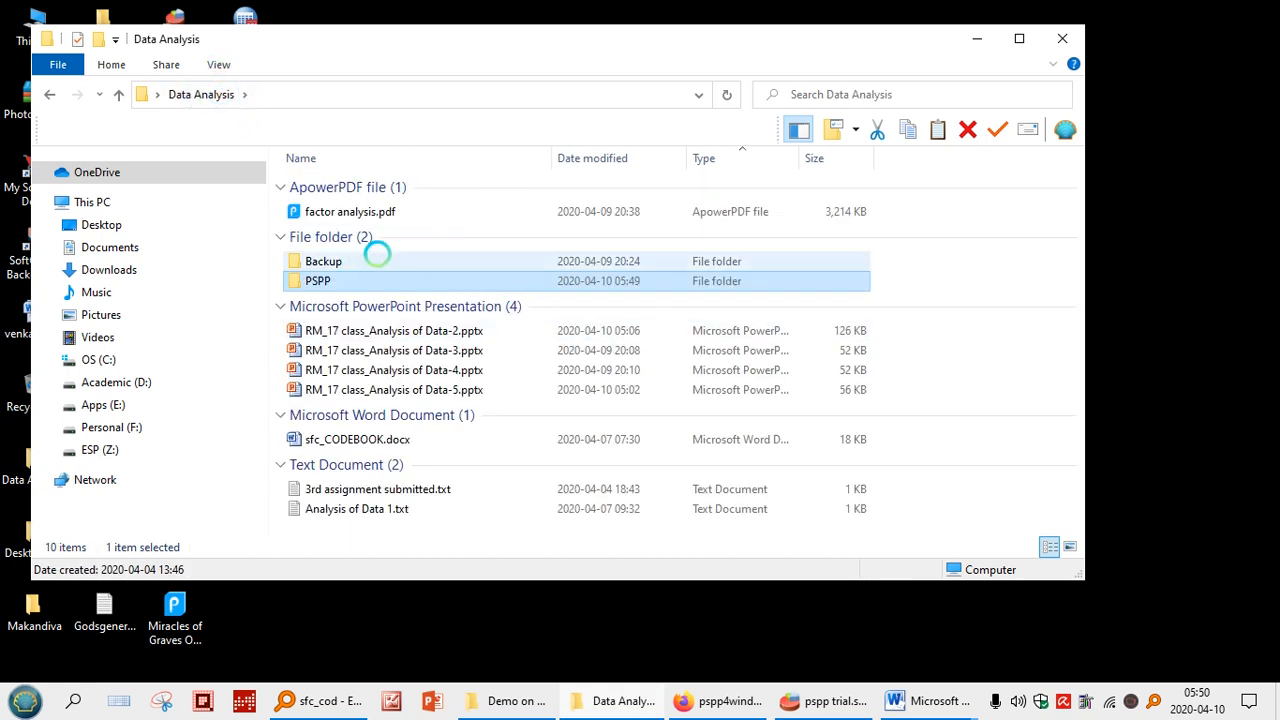
# Locate cs.sav in the Backup folder inside Data Analysis and check the folder's path
pyautogui.doubleClick(336, 258)
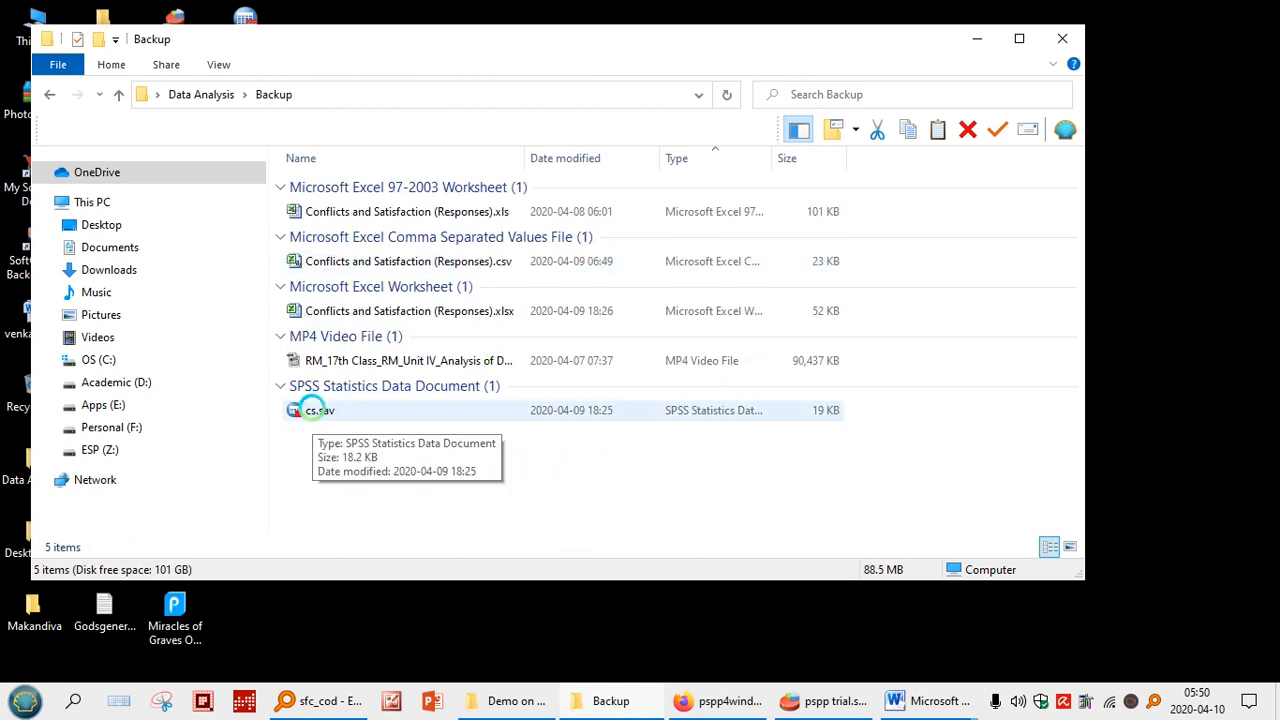
pyautogui.doubleClick(312, 410)
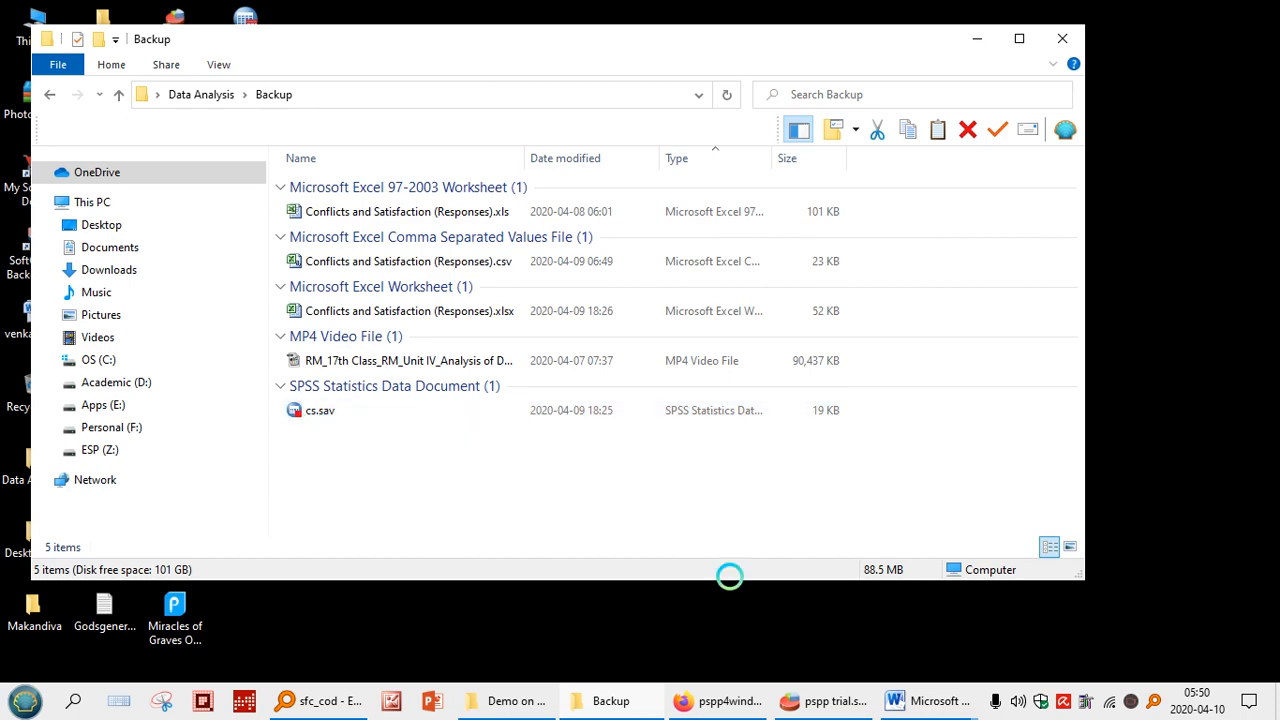
pyautogui.click(812, 700)
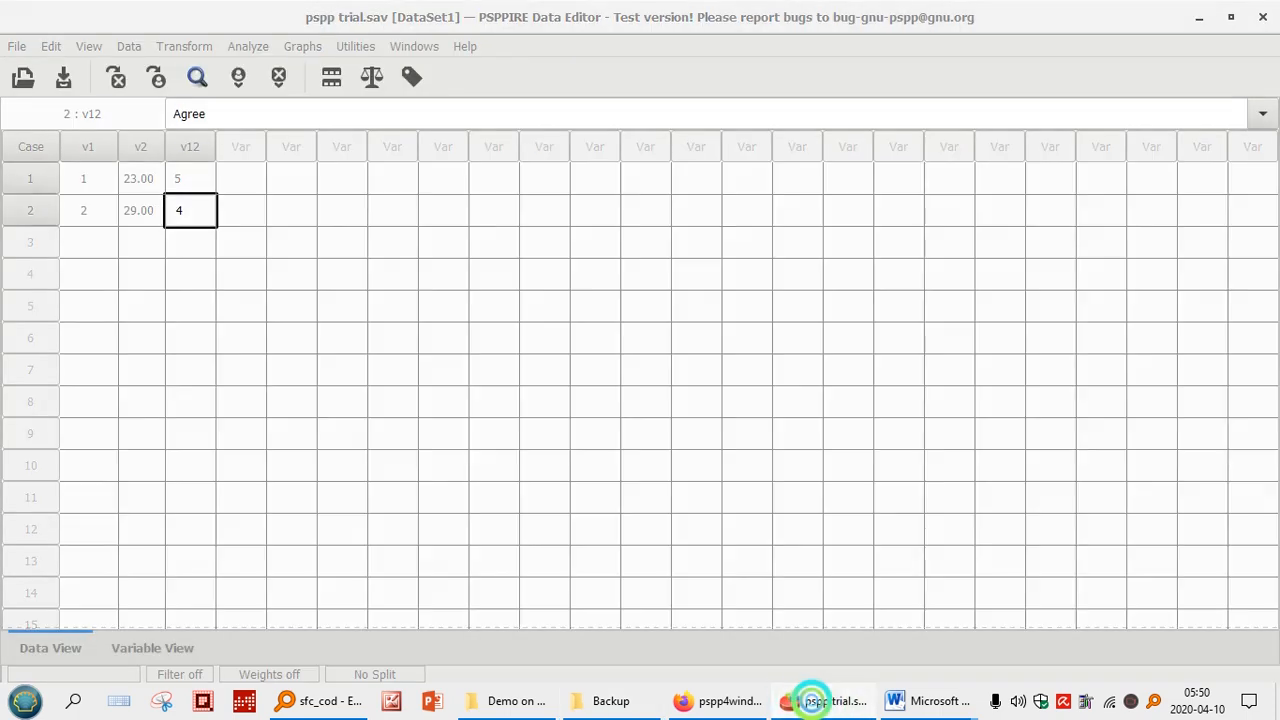
pyautogui.click(612, 701)
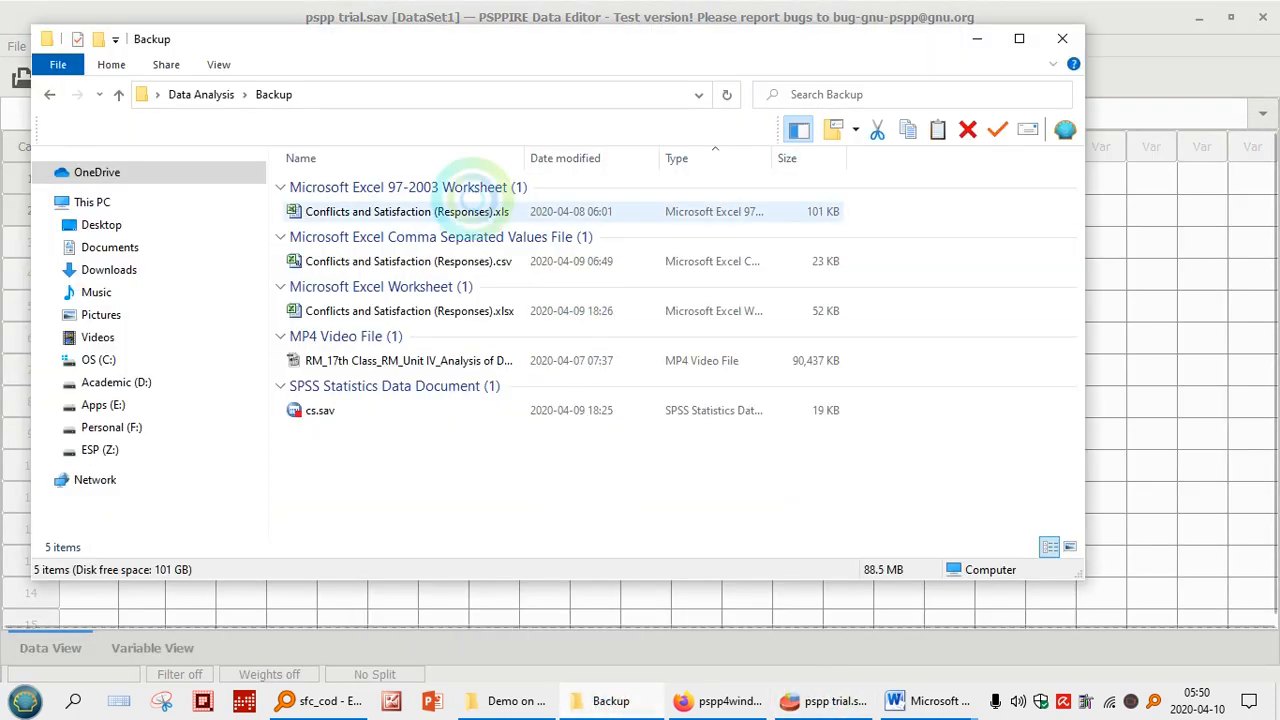
pyautogui.click(338, 95)
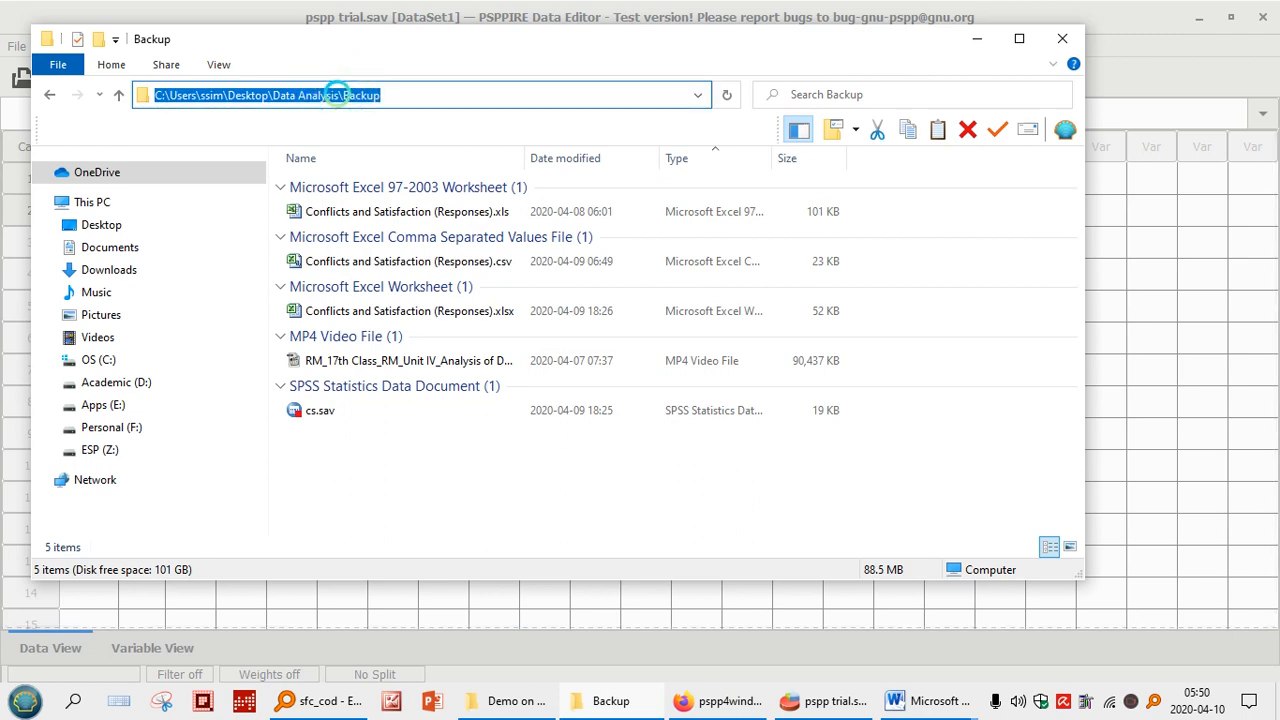
pyautogui.click(980, 39)
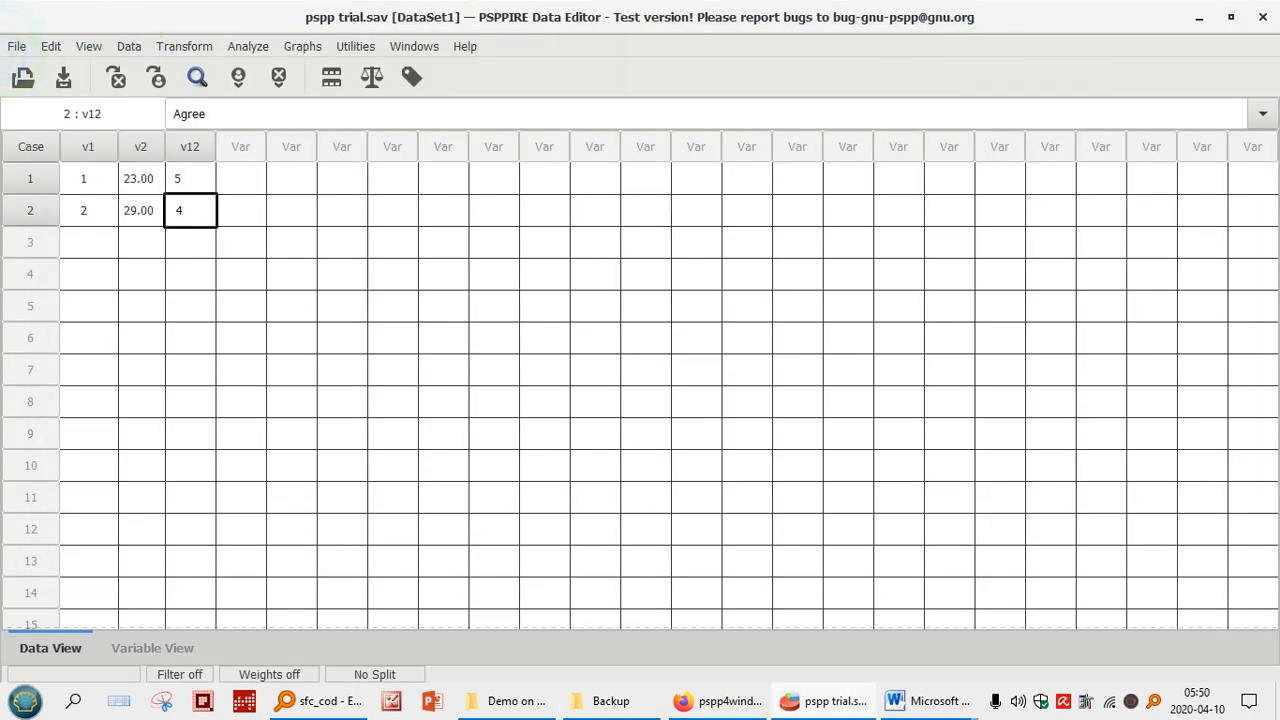
# Open the dataset cs.sav from the Backup folder inside Data Analysis in the data editor
pyautogui.click(17, 46)
pyautogui.click(60, 93)
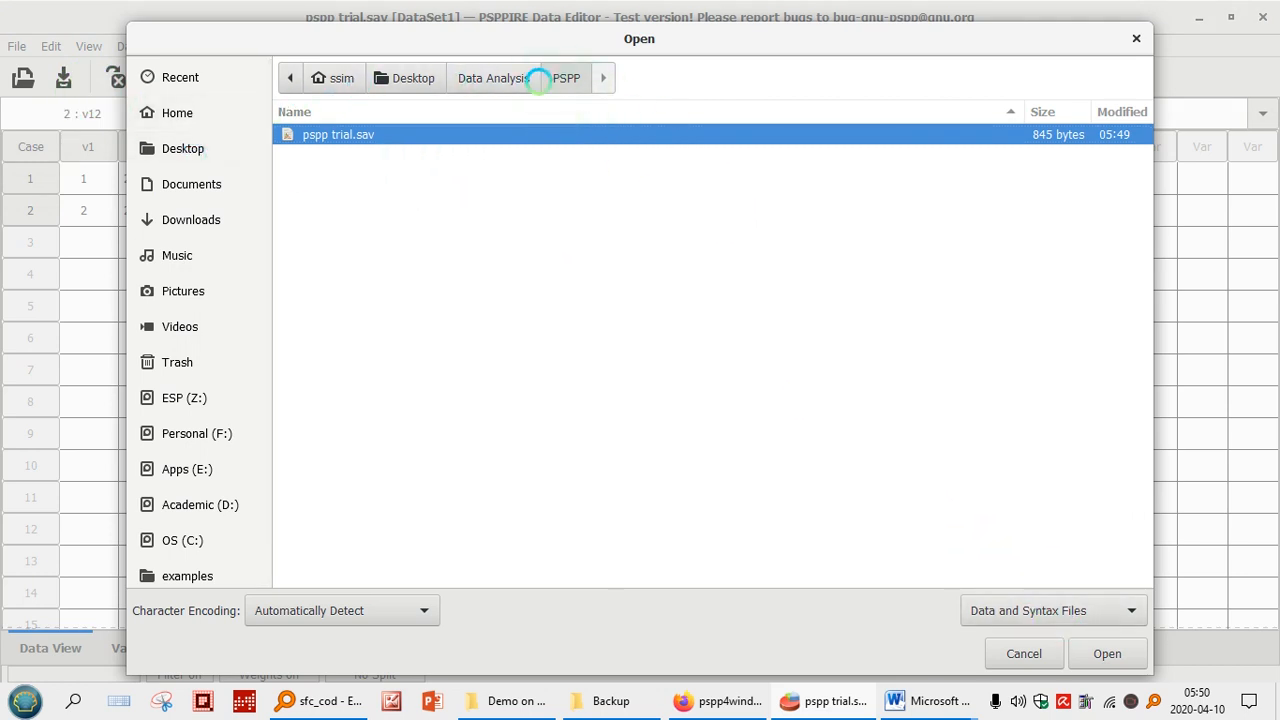
pyautogui.click(508, 77)
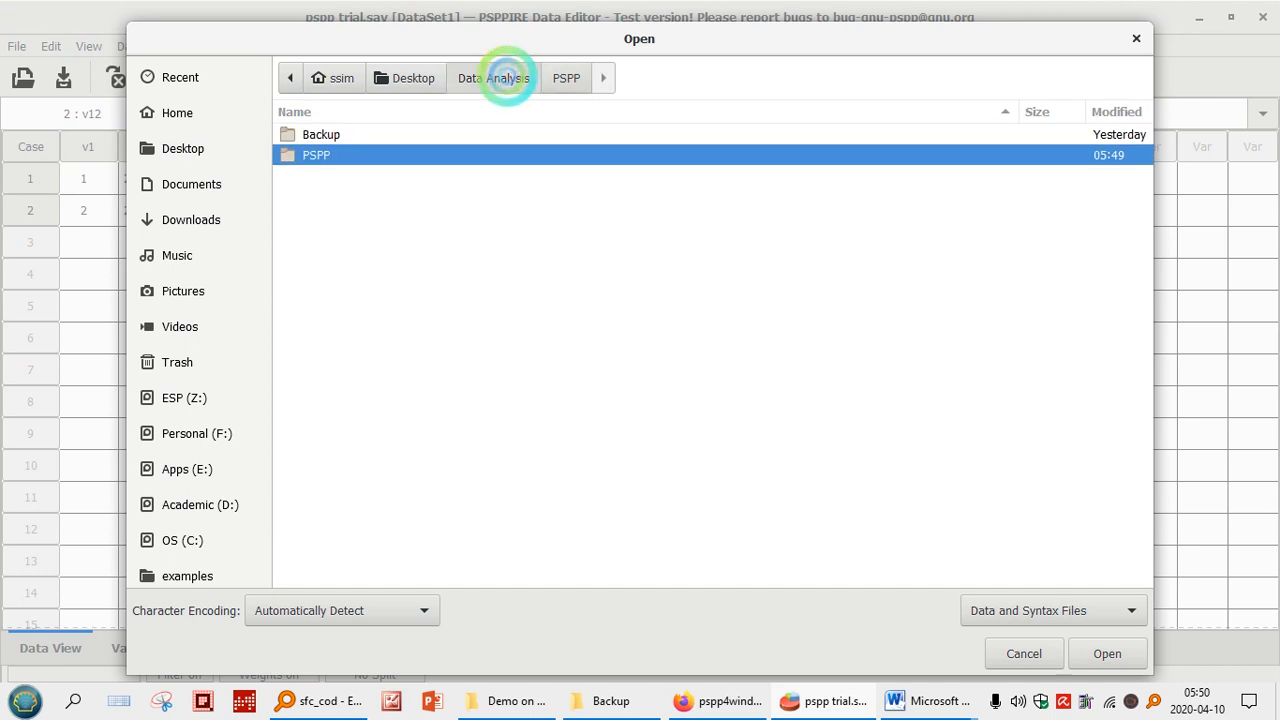
pyautogui.doubleClick(318, 134)
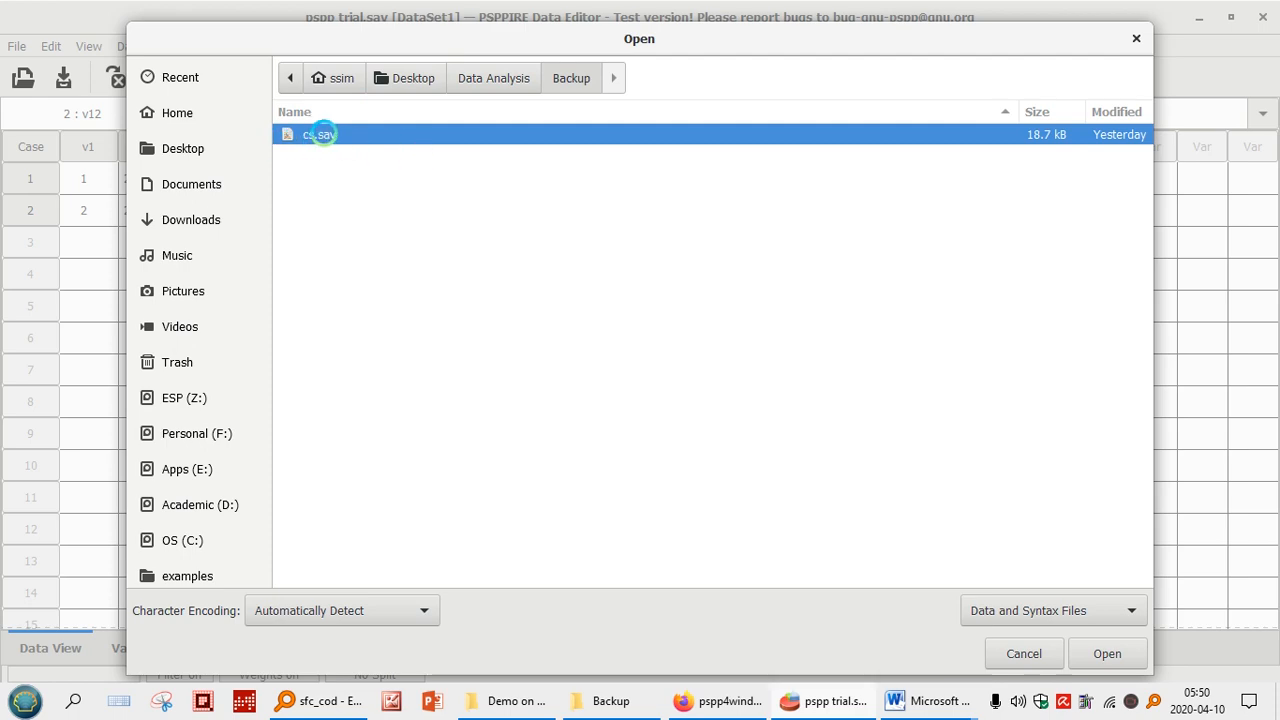
pyautogui.click(1105, 653)
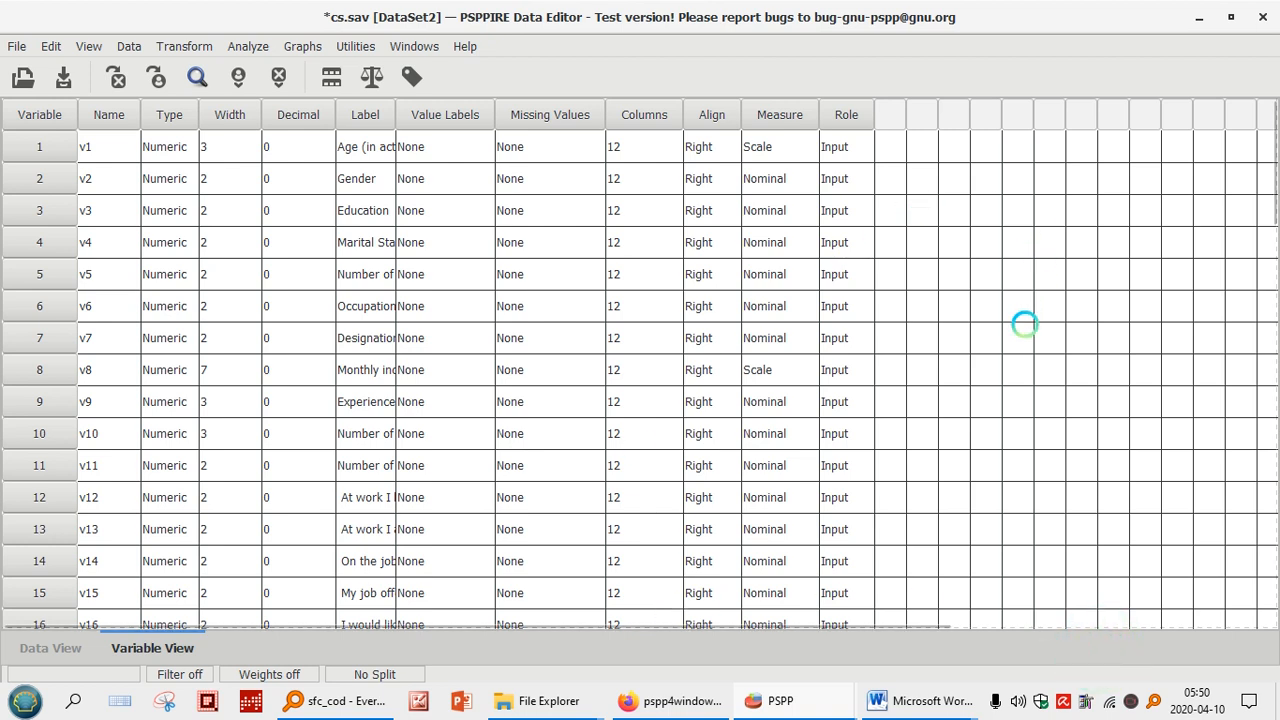
# Look through the variable definitions of cs.sav down to v50 and return to the first variable
pyautogui.press('XF86MonBrightnessDown')
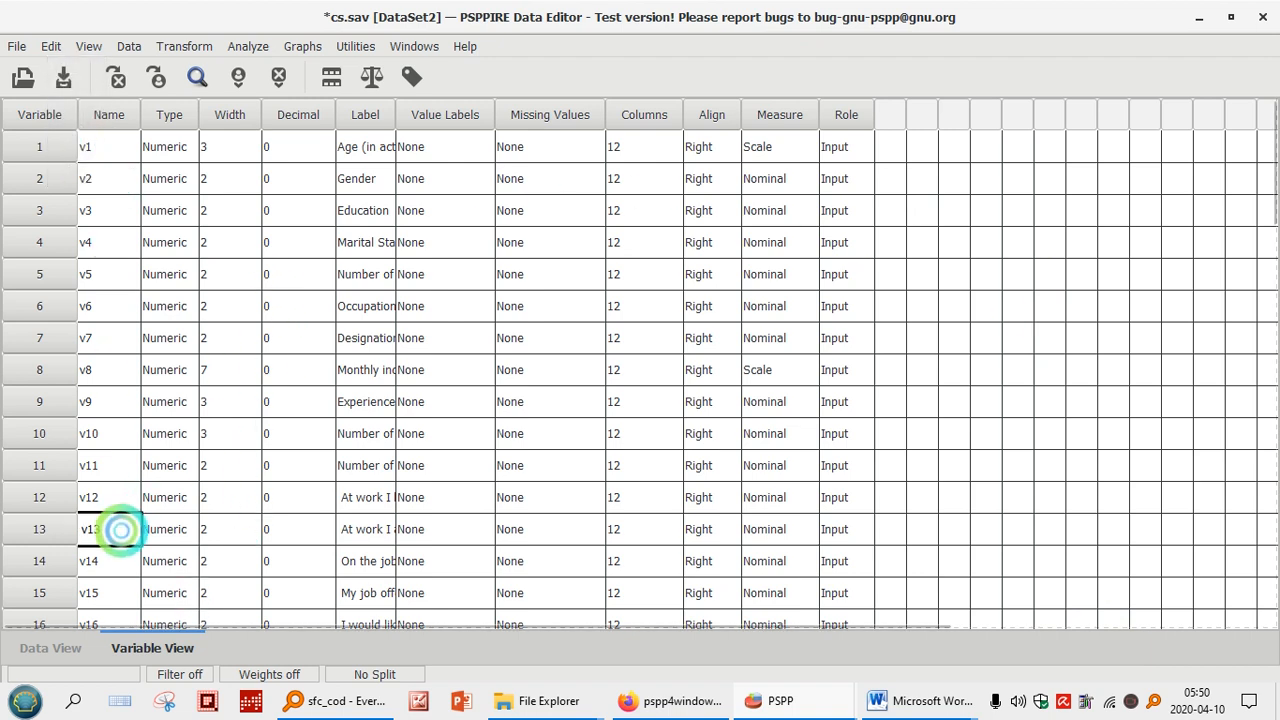
pyautogui.press('Down')
pyautogui.press('Down')
pyautogui.press('Down')
pyautogui.press('Down')
pyautogui.press('Down')
pyautogui.press('Down')
pyautogui.press('Down')
pyautogui.press('Down')
pyautogui.press('Down')
pyautogui.press('Down')
pyautogui.press('Down')
pyautogui.press('Down')
pyautogui.press('Down')
pyautogui.press('Down')
pyautogui.press('Down')
pyautogui.press('Down')
pyautogui.press('Down')
pyautogui.press('Down')
pyautogui.press('Down')
pyautogui.press('Down')
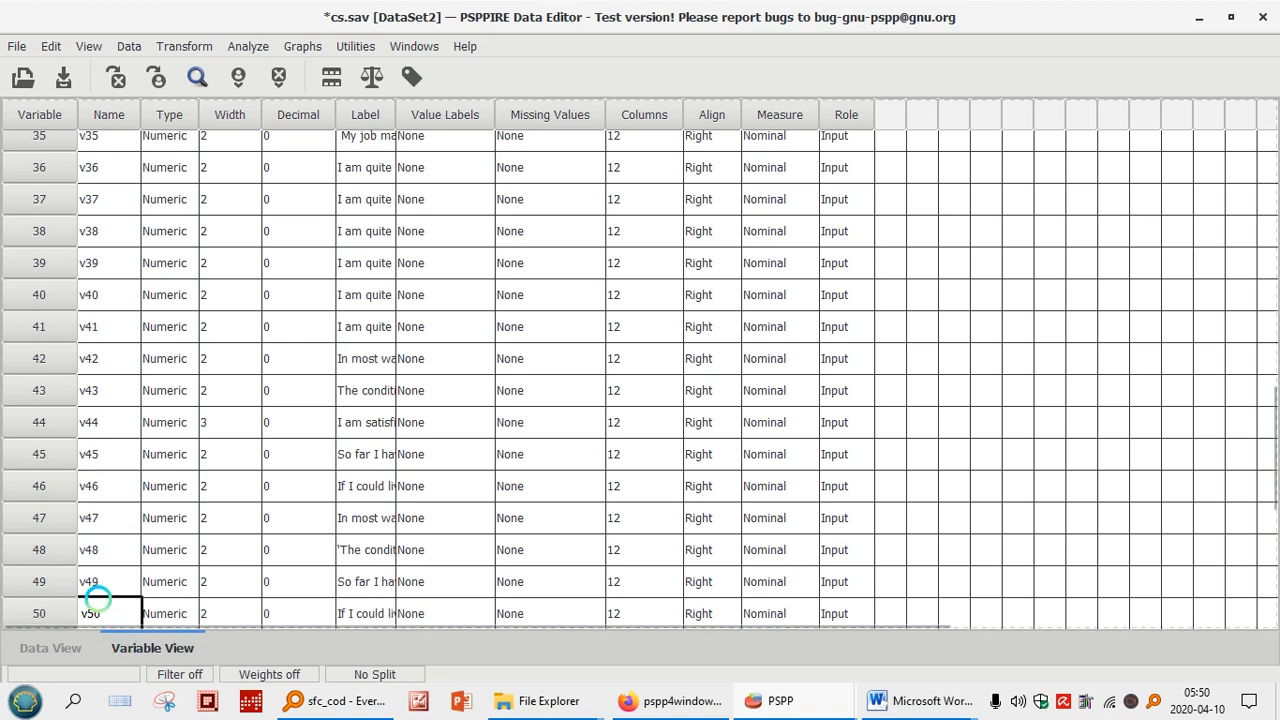
pyautogui.hotkey('ctrl', 'Home')
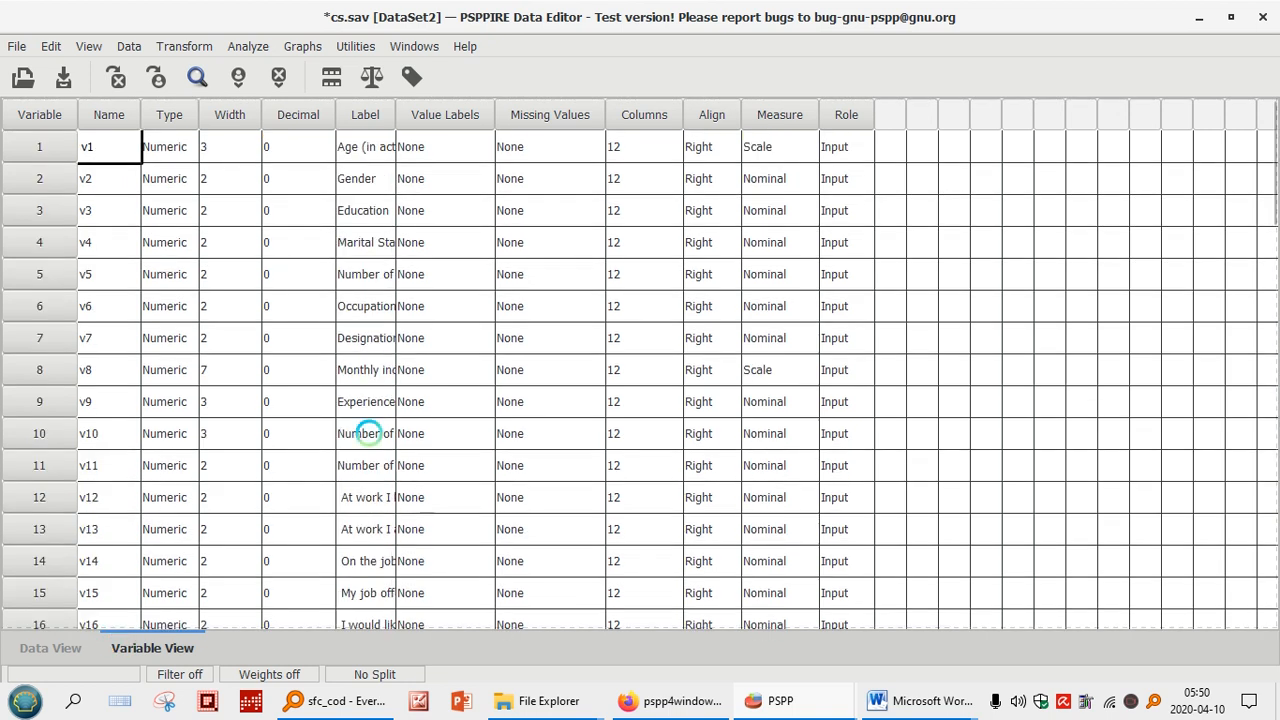
# Widen the Label column, read the variable labels down to v50 and return to the first variable
pyautogui.moveTo(397, 112); pyautogui.dragTo(571, 131)
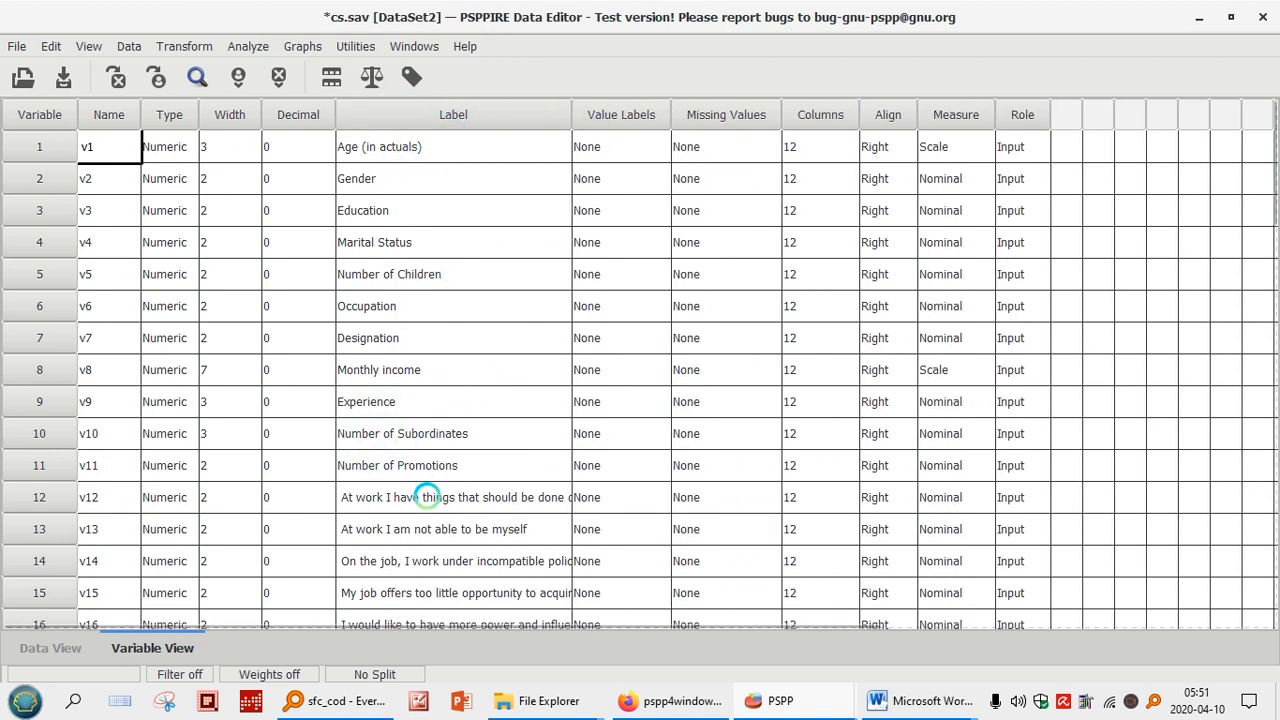
pyautogui.click(425, 497)
pyautogui.press('Down')
pyautogui.press('Down')
pyautogui.press('Down')
pyautogui.press('Down')
pyautogui.press('Down')
pyautogui.press('Down')
pyautogui.press('Down')
pyautogui.press('Down')
pyautogui.press('Down')
pyautogui.press('Down')
pyautogui.press('Down')
pyautogui.press('Down')
pyautogui.press('Down')
pyautogui.press('Down')
pyautogui.press('Down')
pyautogui.press('Down')
pyautogui.press('Down')
pyautogui.press('Down')
pyautogui.press('Down')
pyautogui.press('Down')
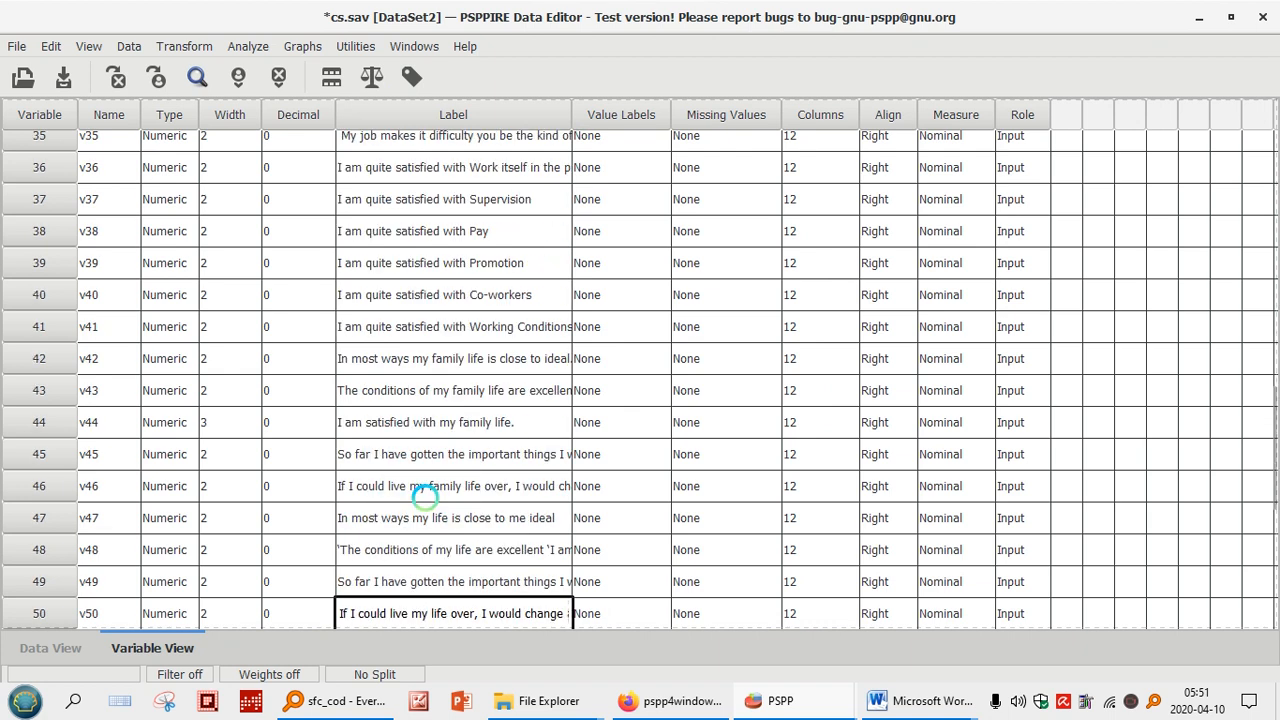
pyautogui.hotkey('ctrl', 'Home')
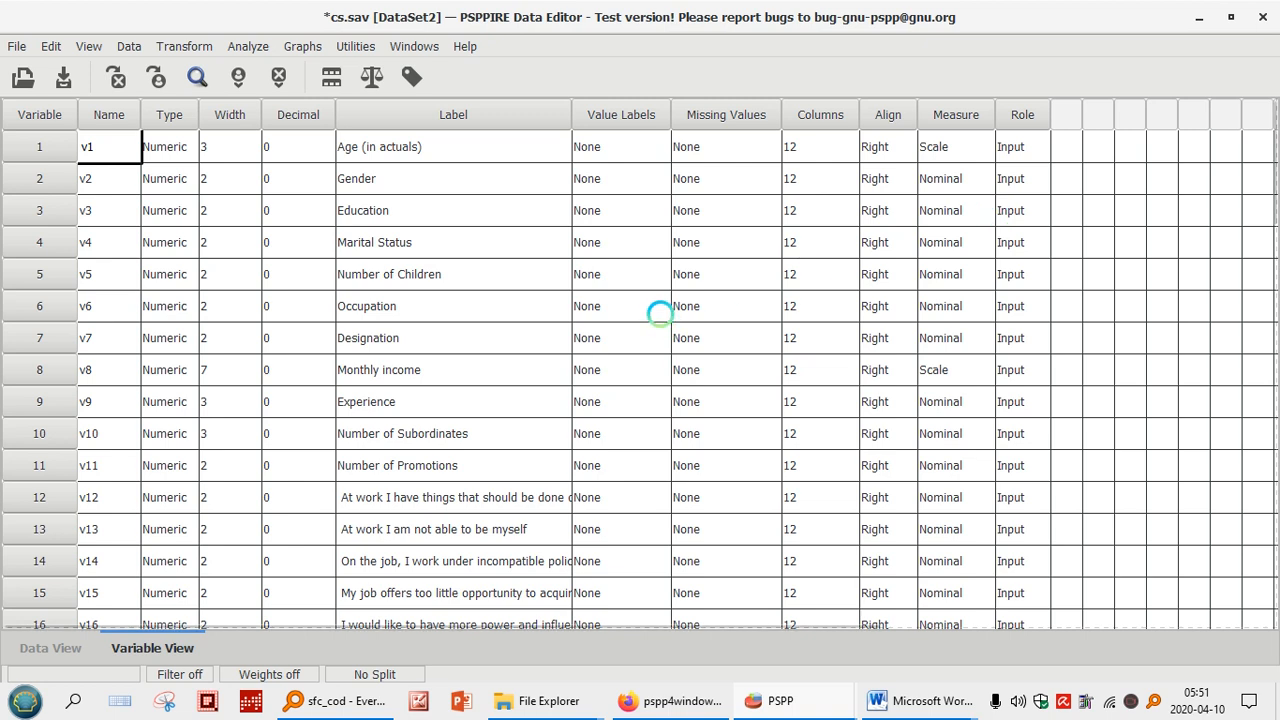
# Define the value labels 1 = Male and 2 = Female for the Gender variable v2
pyautogui.click(657, 178)
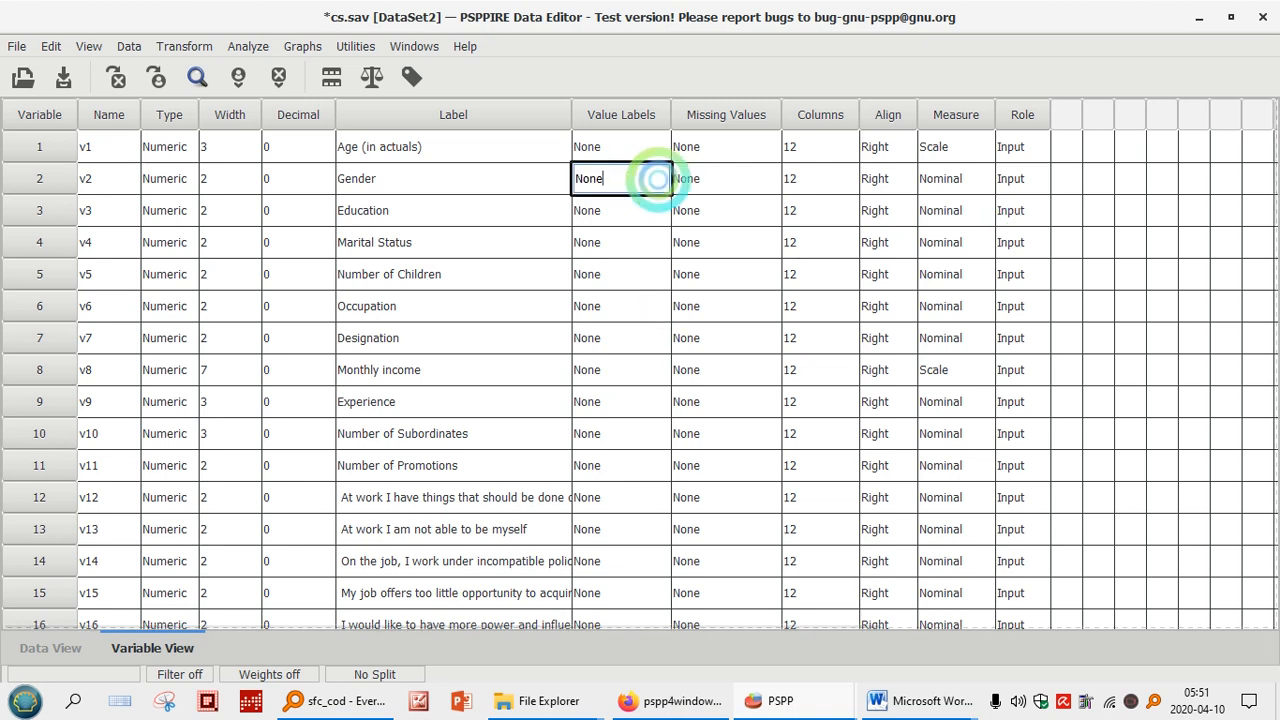
pyautogui.click(657, 178)
pyautogui.write('1')
pyautogui.press('Tab')
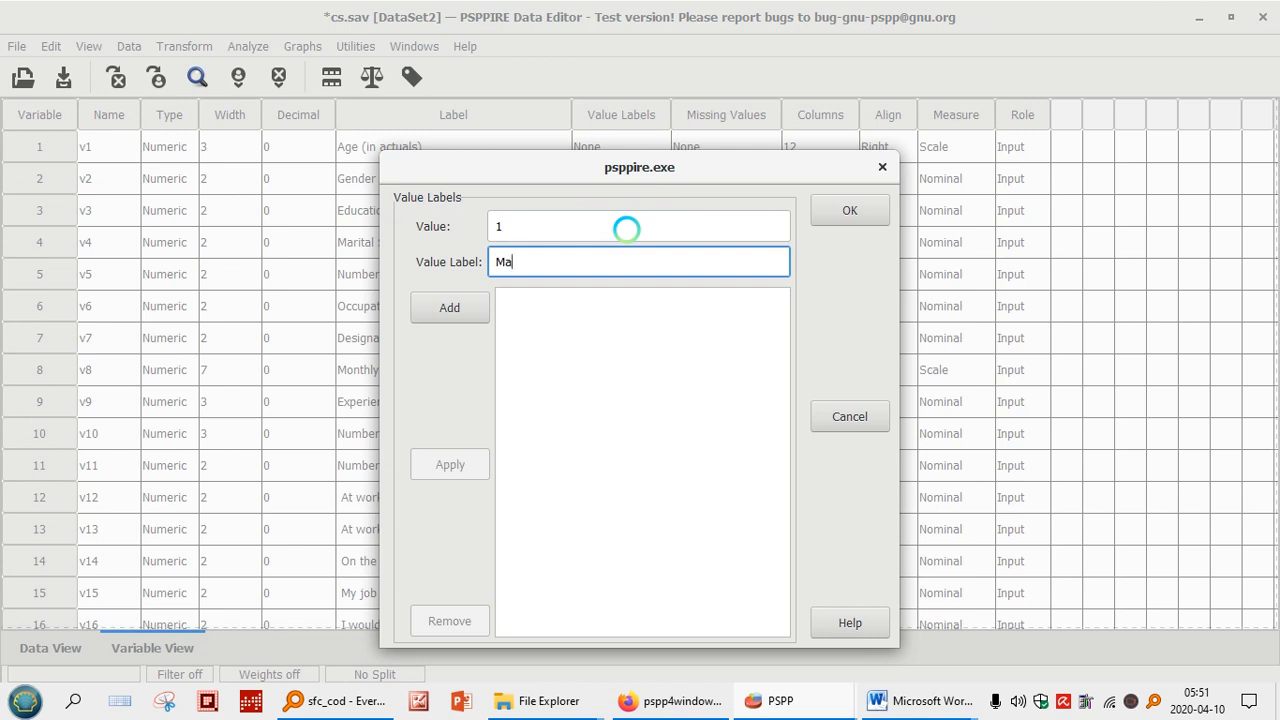
pyautogui.press('Return')
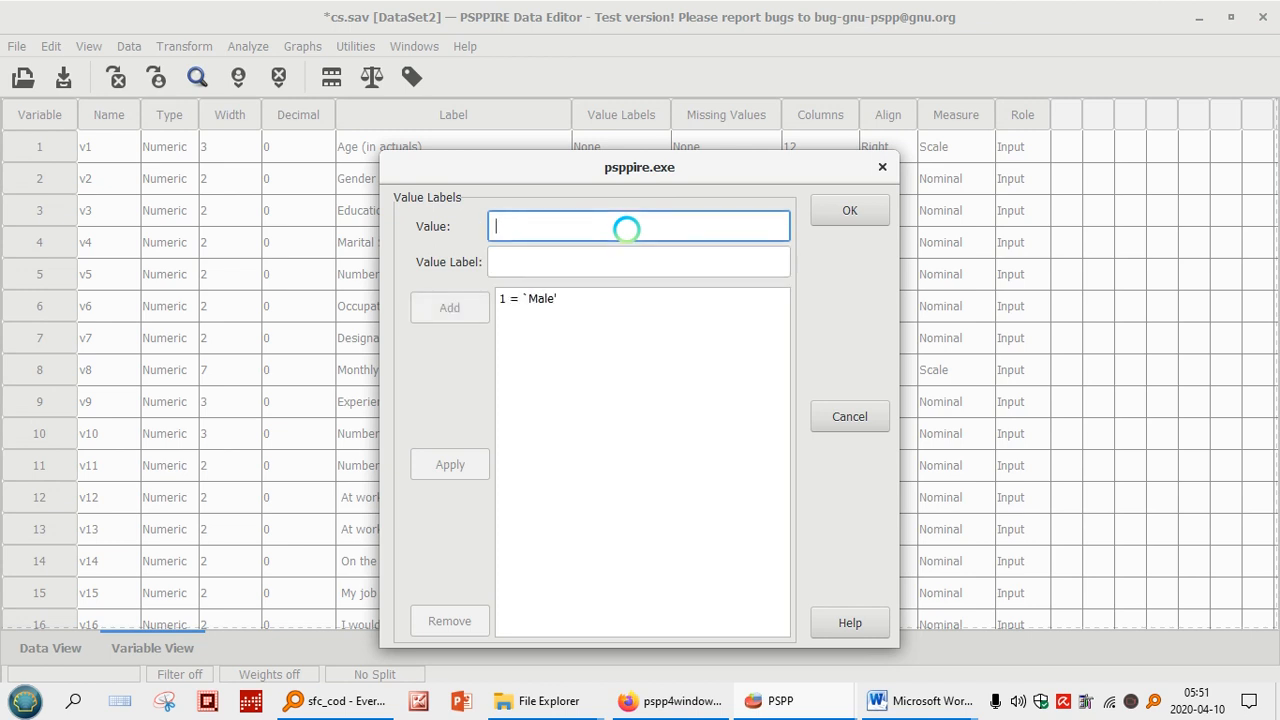
pyautogui.write('2')
pyautogui.press('Tab')
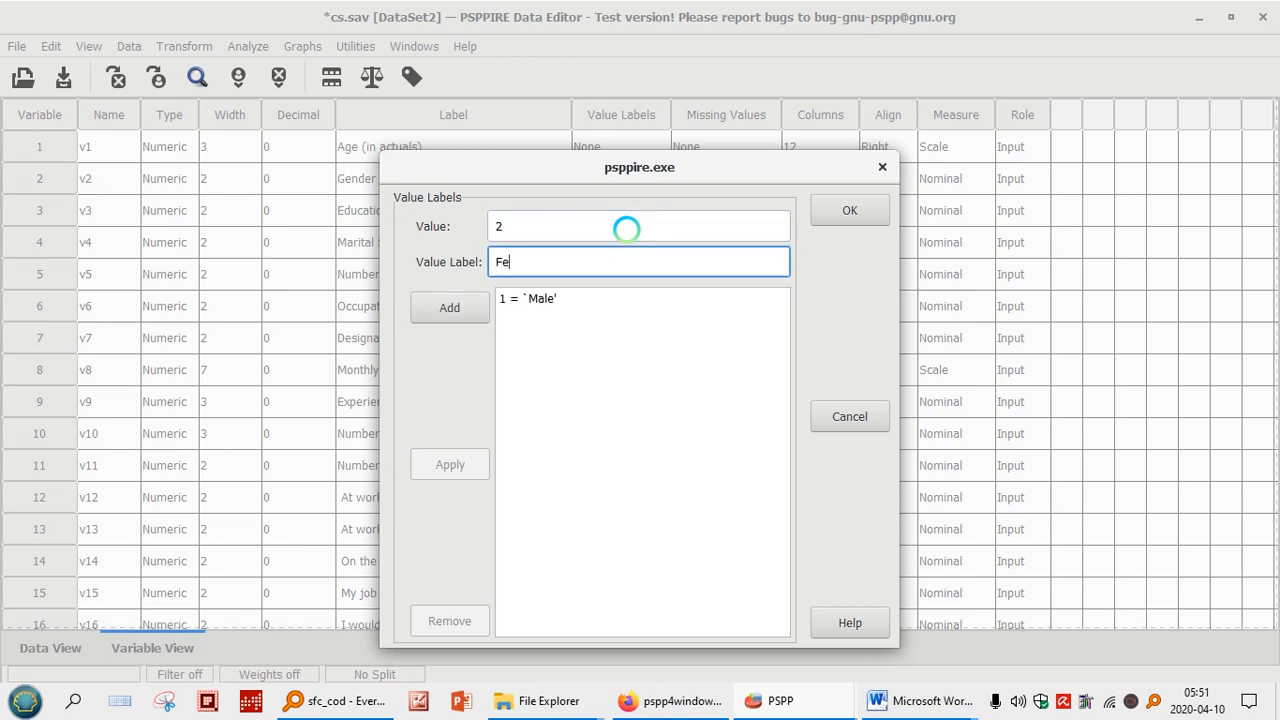
pyautogui.write('Female')
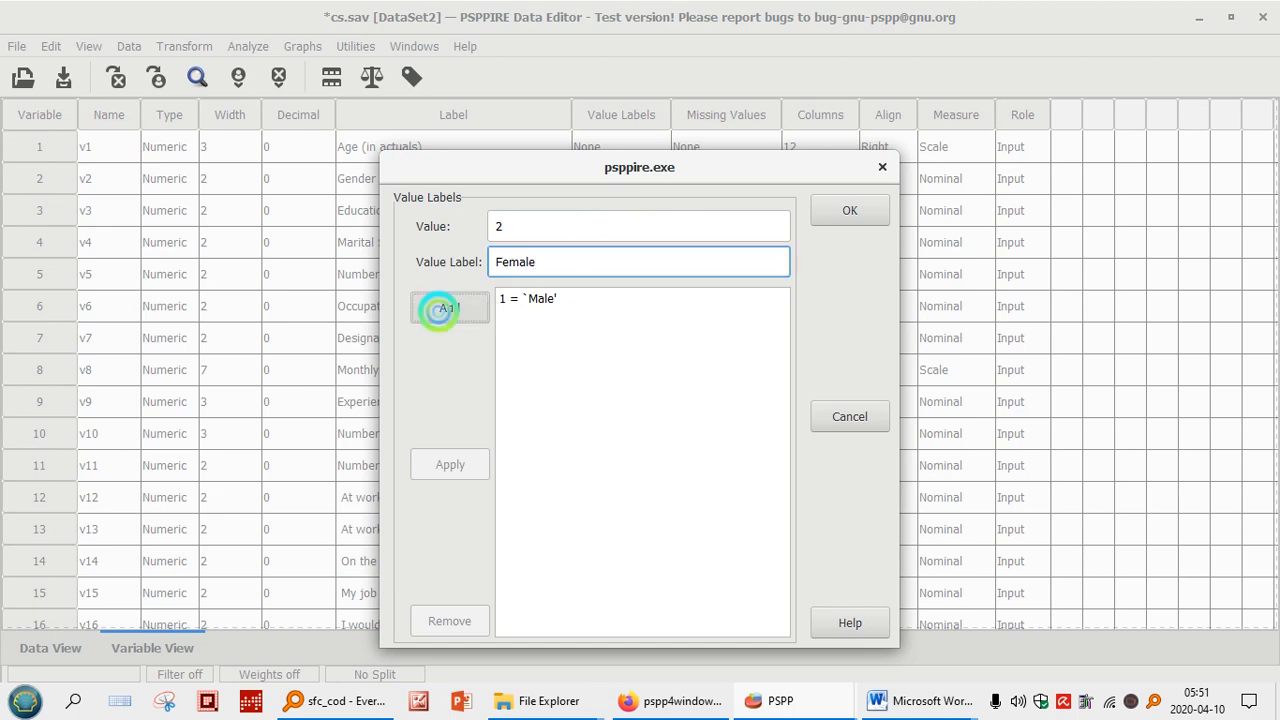
pyautogui.click(440, 308)
pyautogui.click(849, 210)
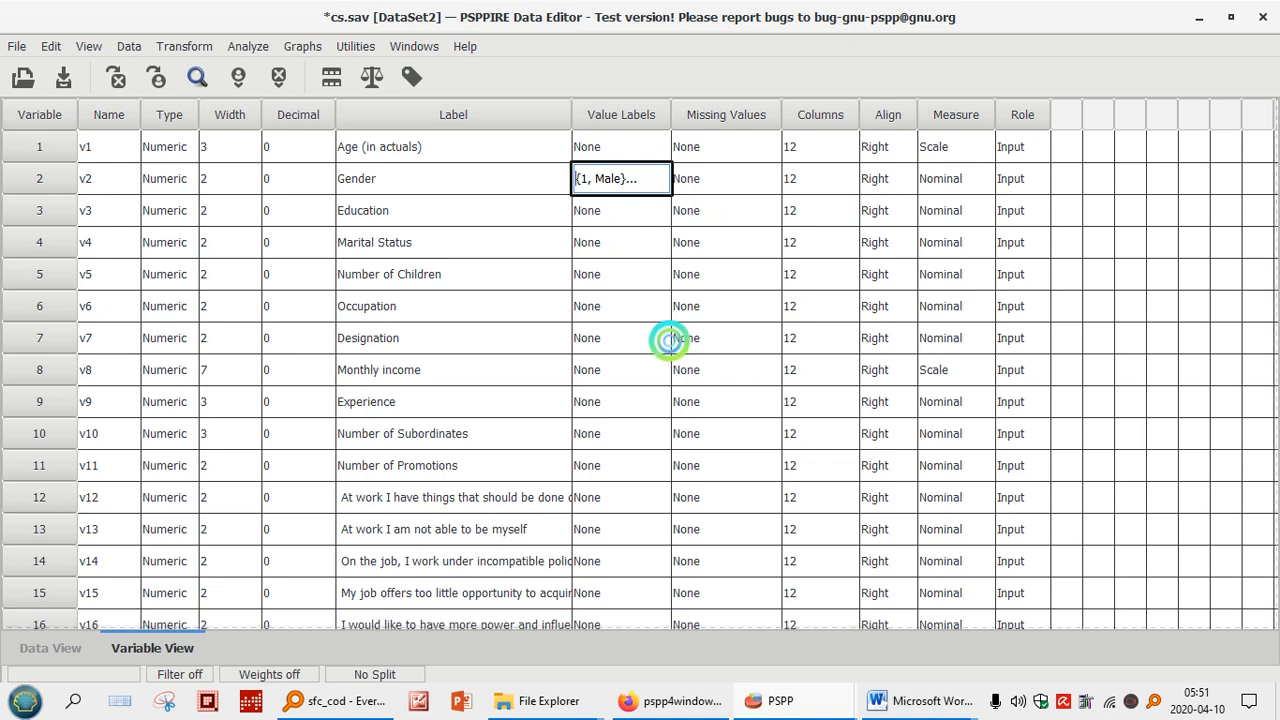
# Save the changed cs.sav dataset under its existing name
pyautogui.click(614, 338)
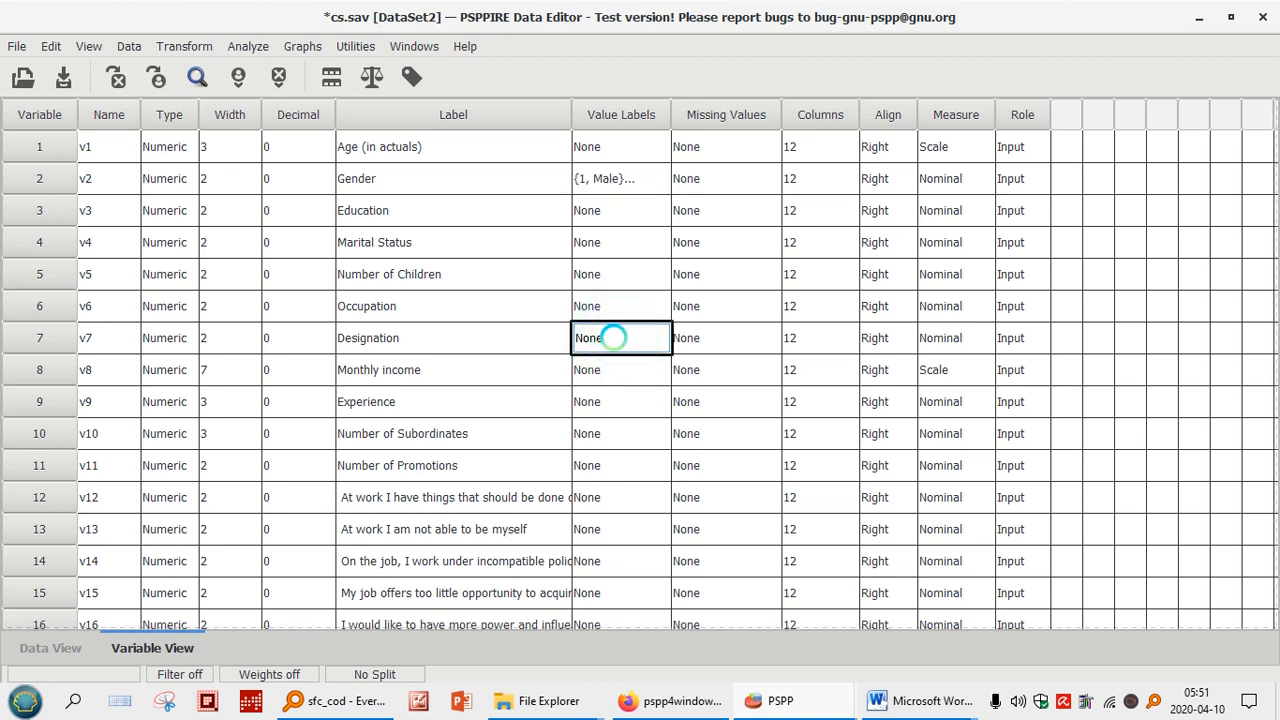
pyautogui.click(17, 46)
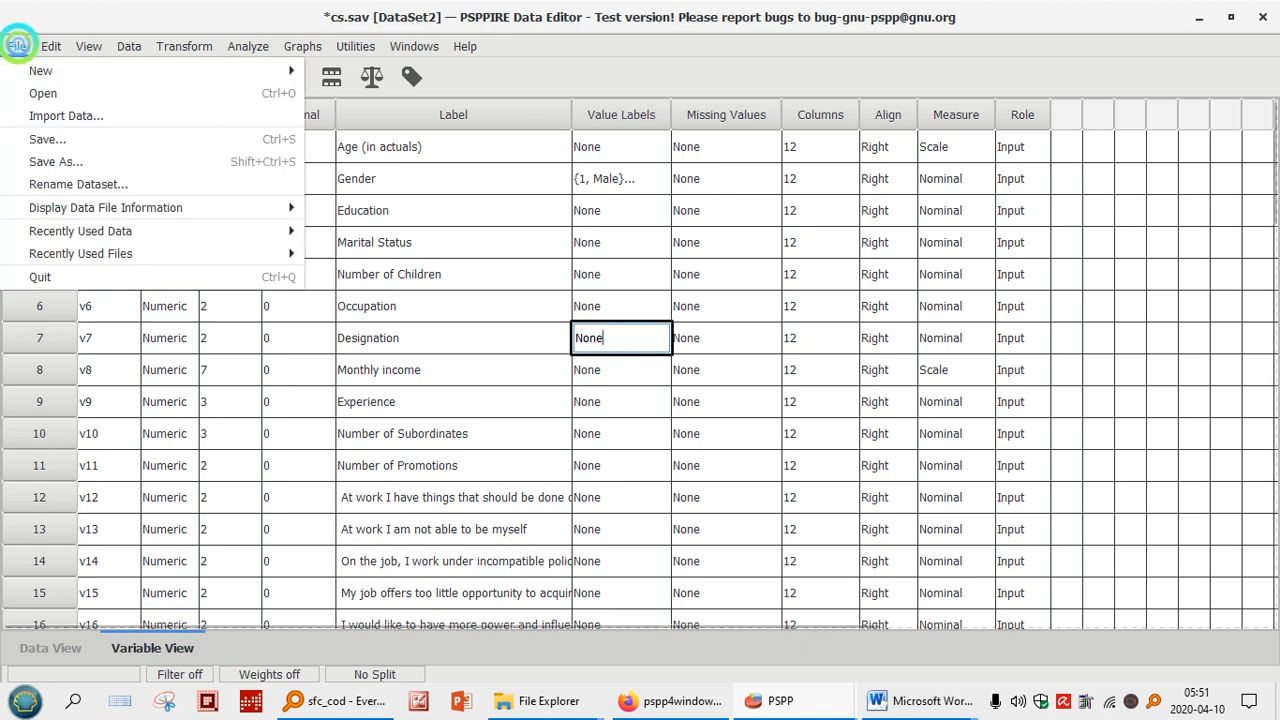
pyautogui.click(47, 139)
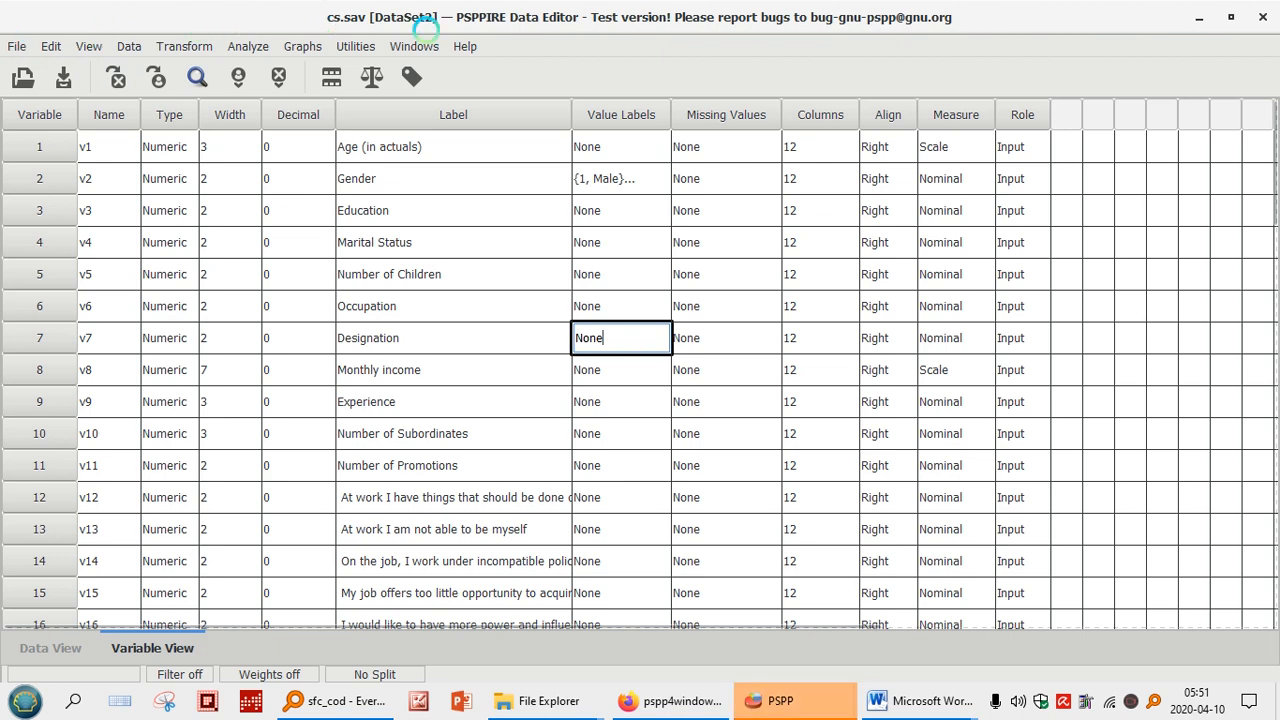
# Look over the case data and the variable definitions of cs.sav, finishing on the case data
pyautogui.click(50, 648)
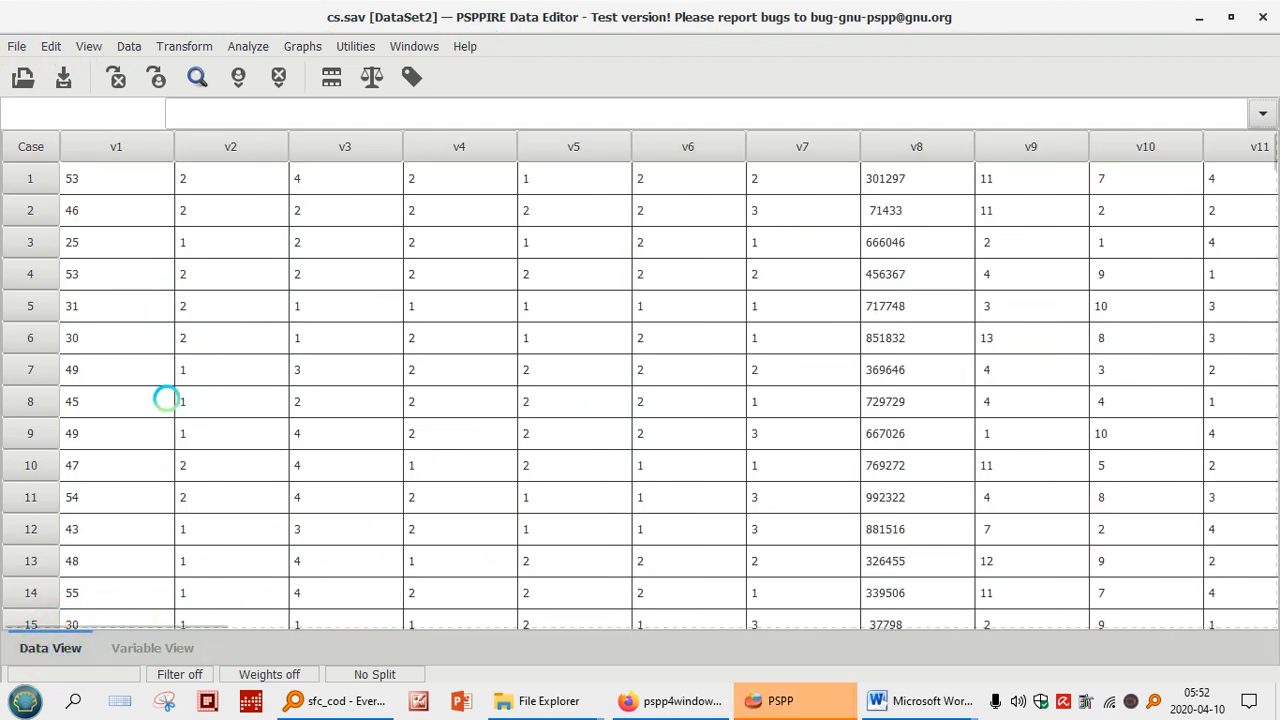
pyautogui.click(150, 648)
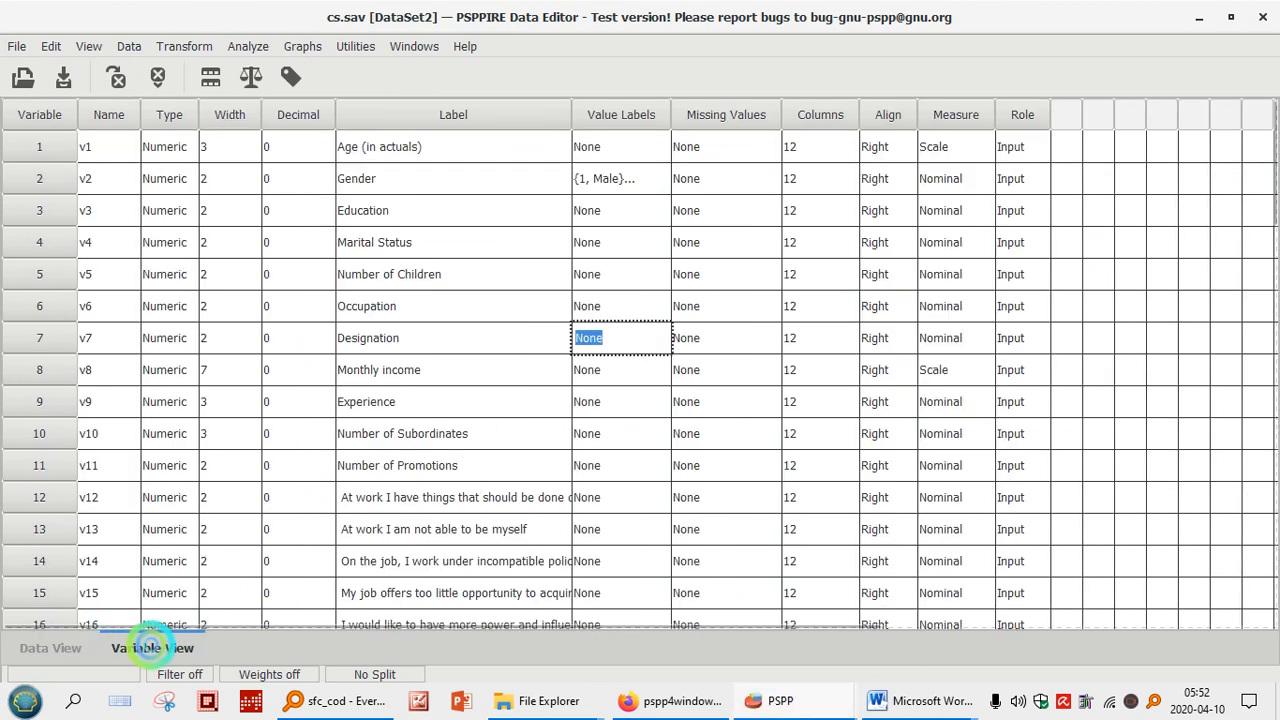
pyautogui.click(45, 645)
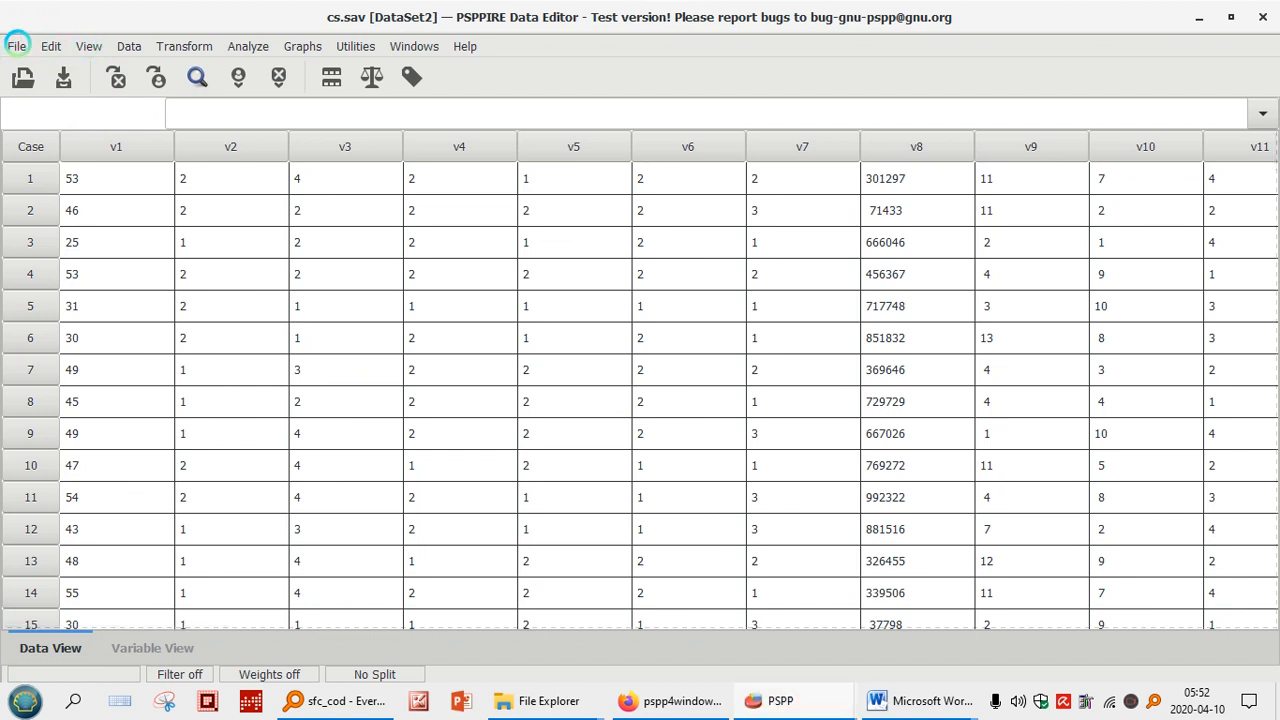
pyautogui.click(17, 45)
pyautogui.moveTo(80, 42)
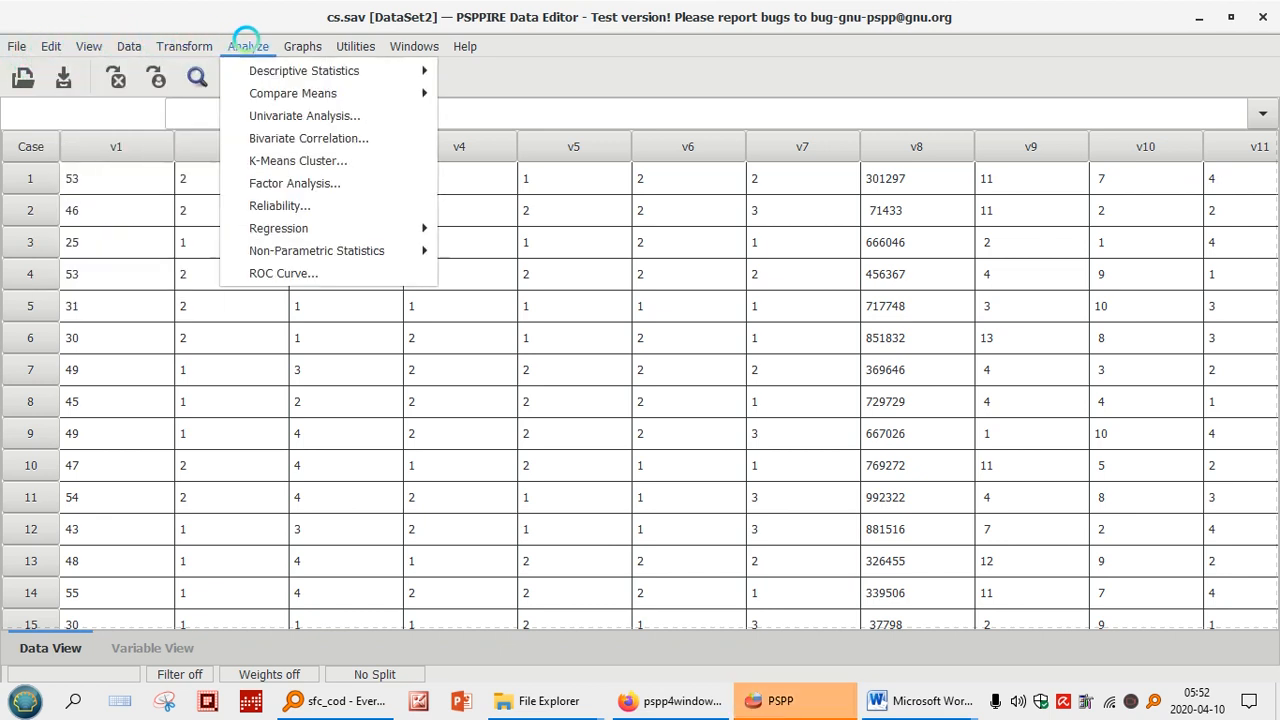
pyautogui.moveTo(415, 40)
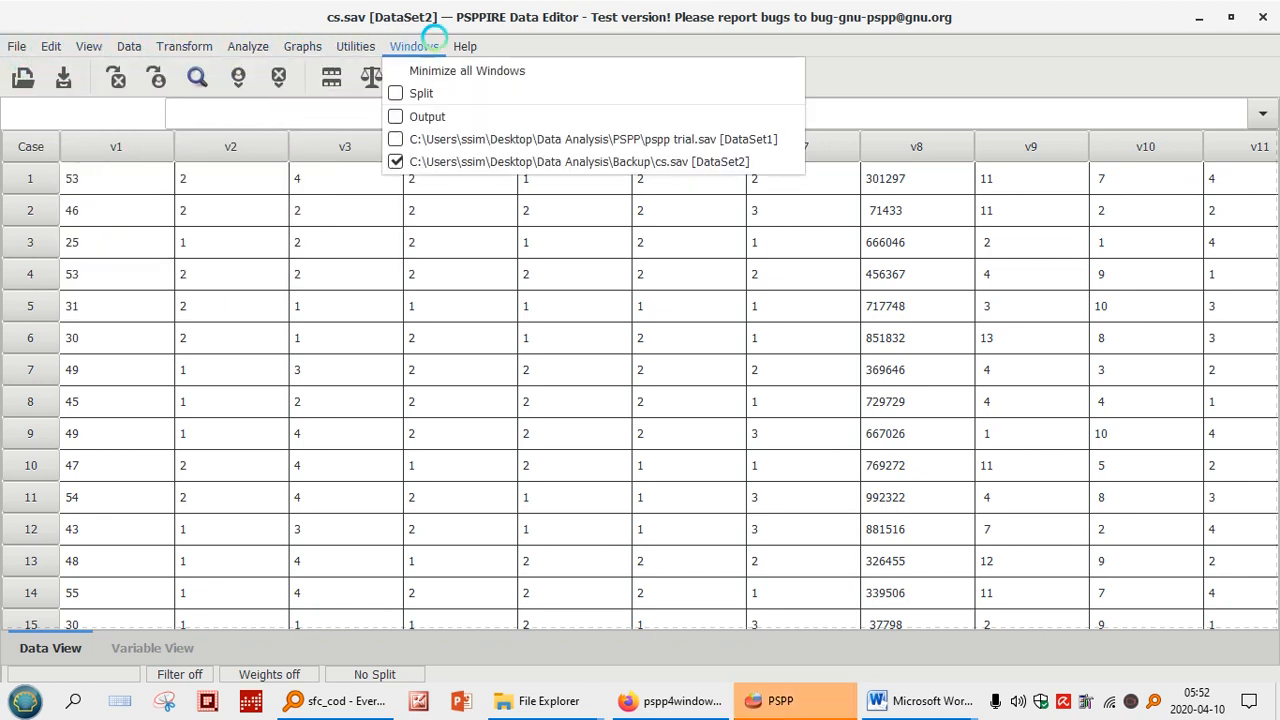
pyautogui.moveTo(184, 42)
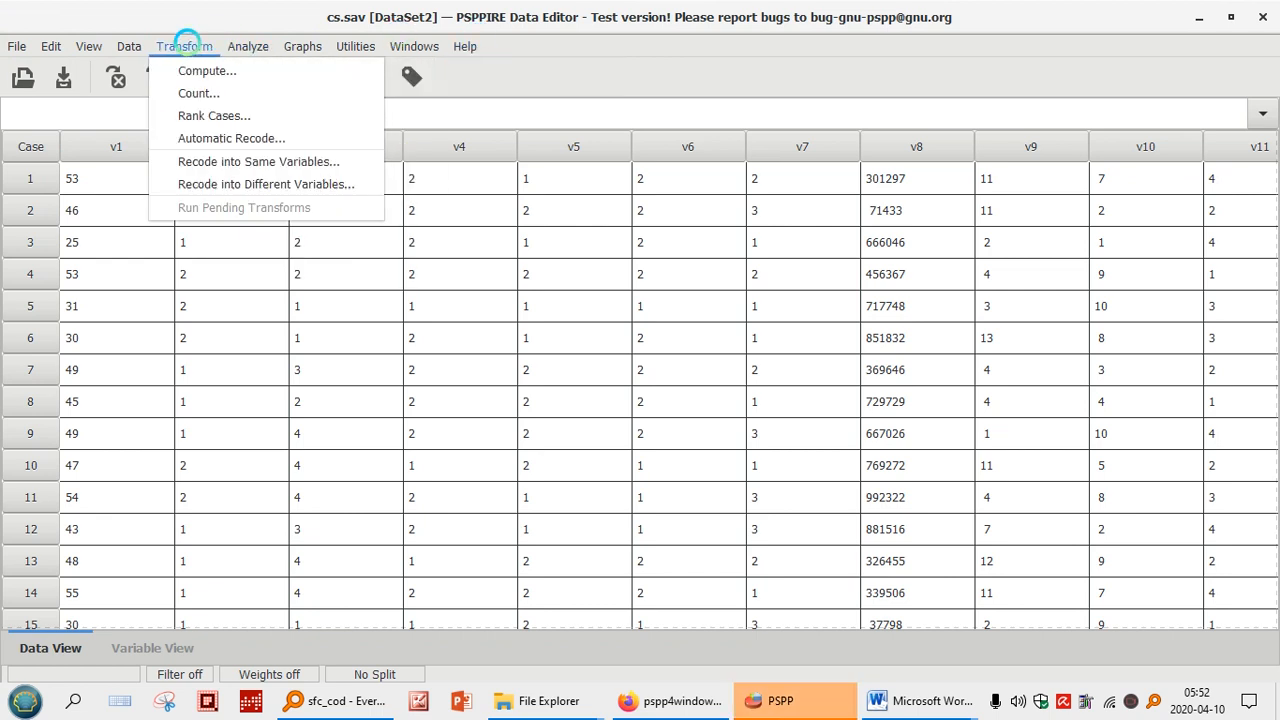
pyautogui.moveTo(247, 44)
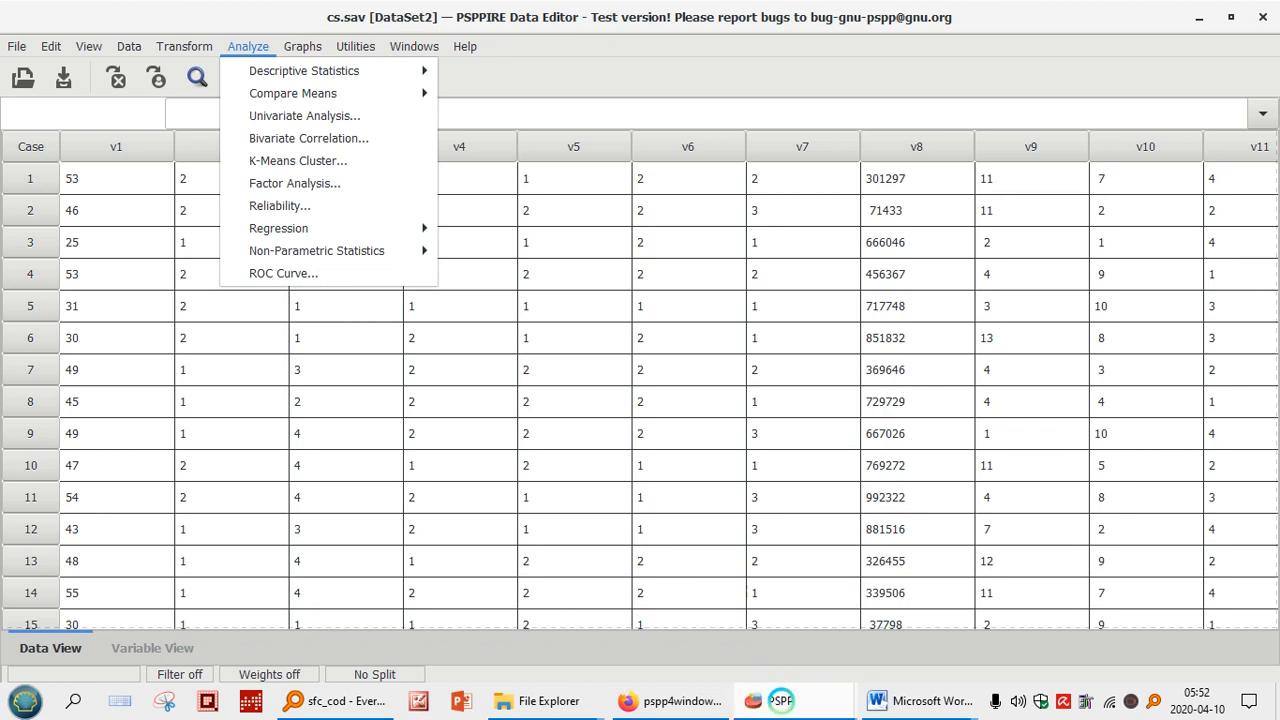
# View the command log in the output viewer and return to the cs.sav data sheet
pyautogui.moveTo(780, 700)
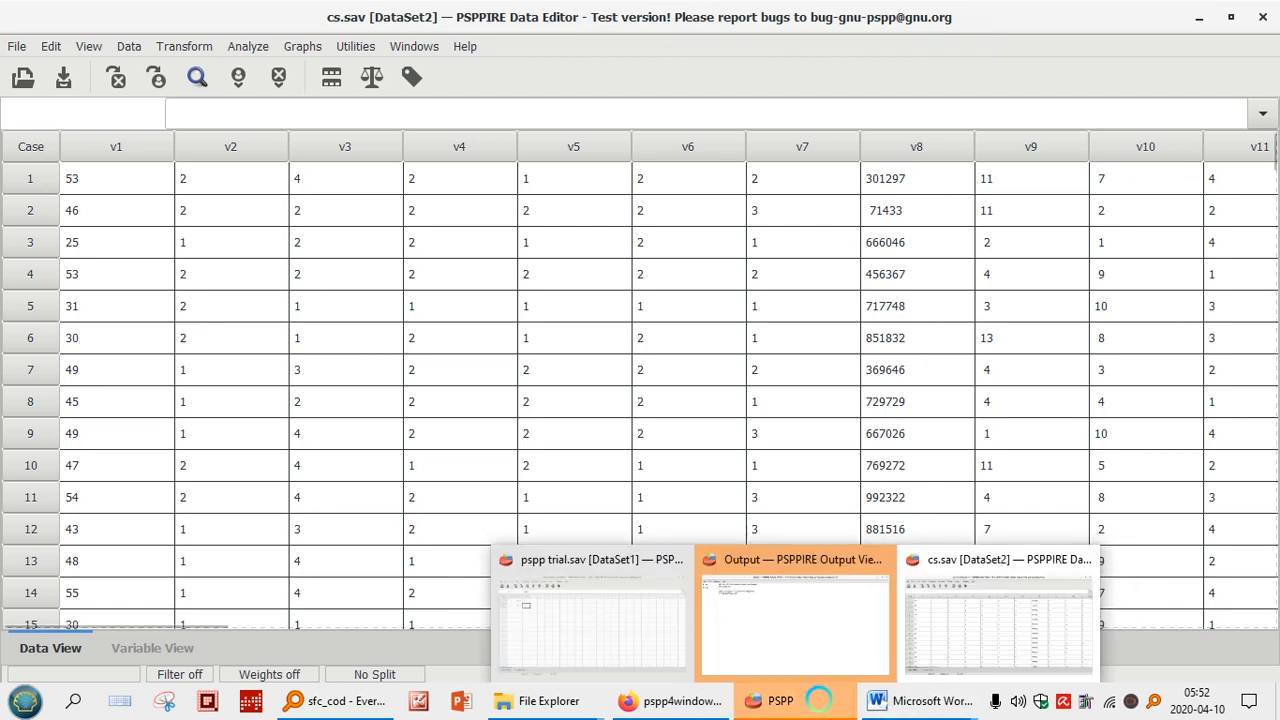
pyautogui.click(822, 622)
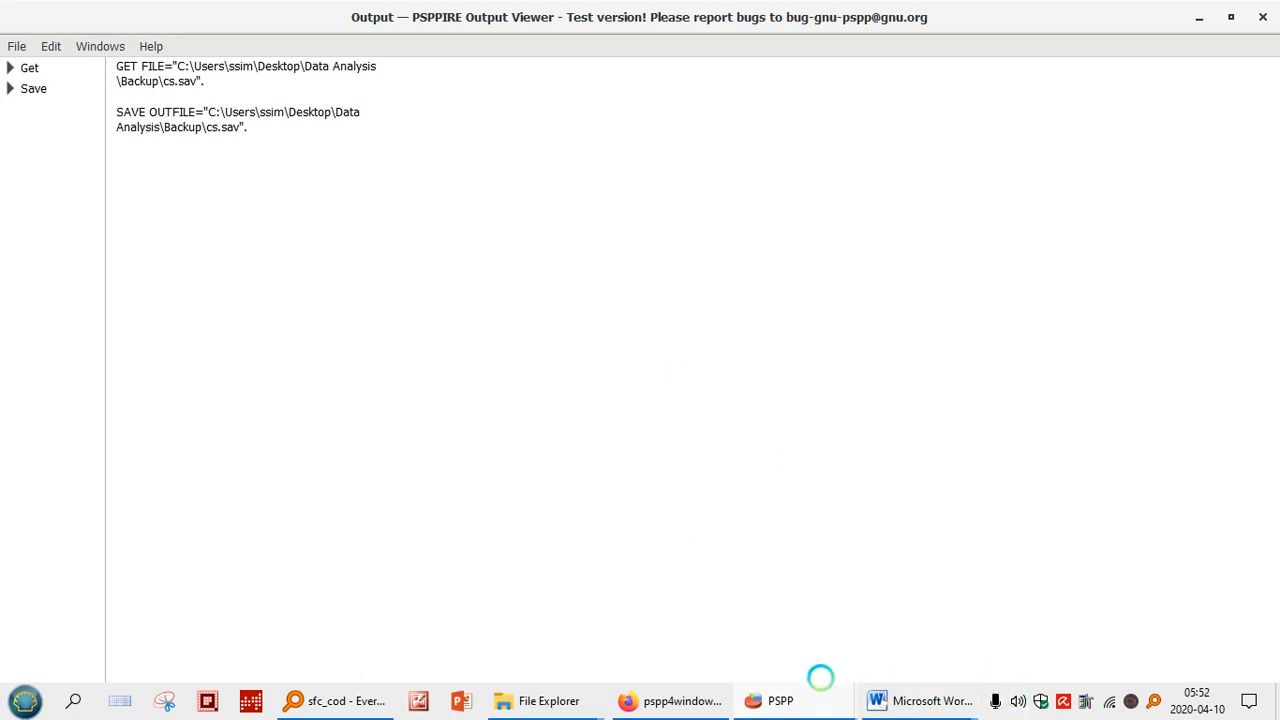
pyautogui.click(782, 697)
pyautogui.click(986, 632)
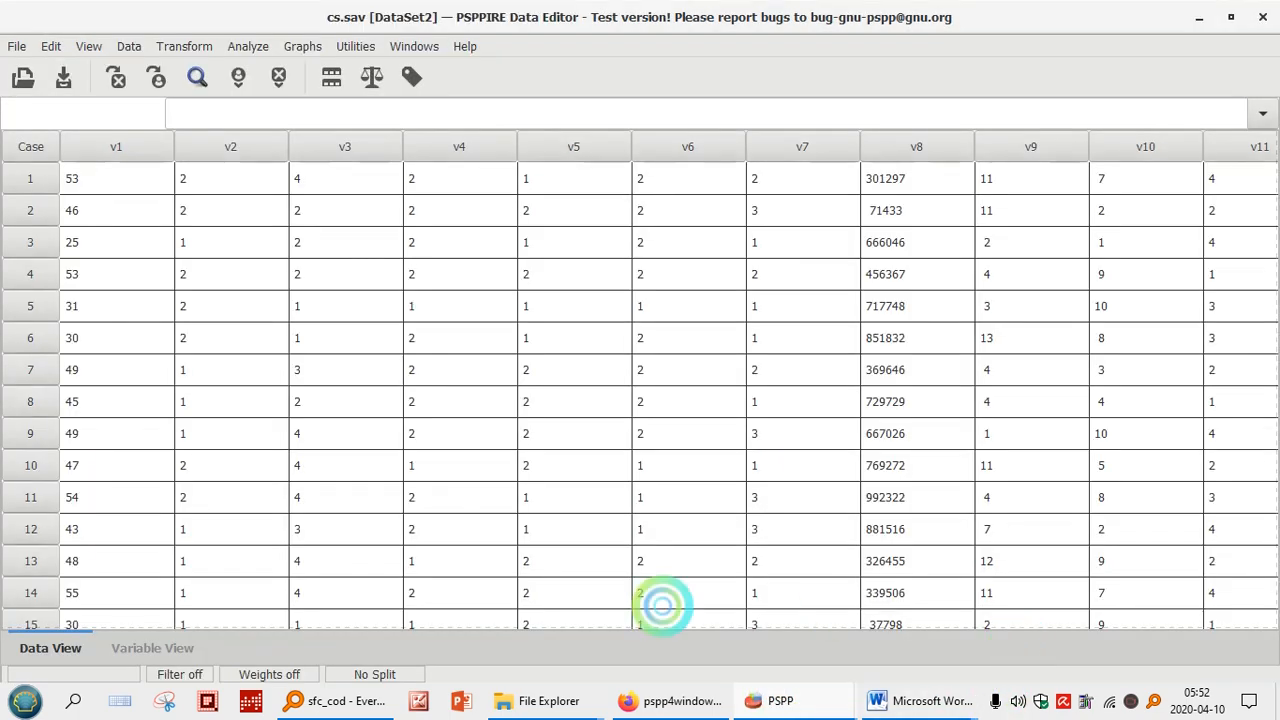
# Look over the variable definitions and case data of cs.sav, then switch to the output viewer
pyautogui.click(172, 648)
pyautogui.click(46, 646)
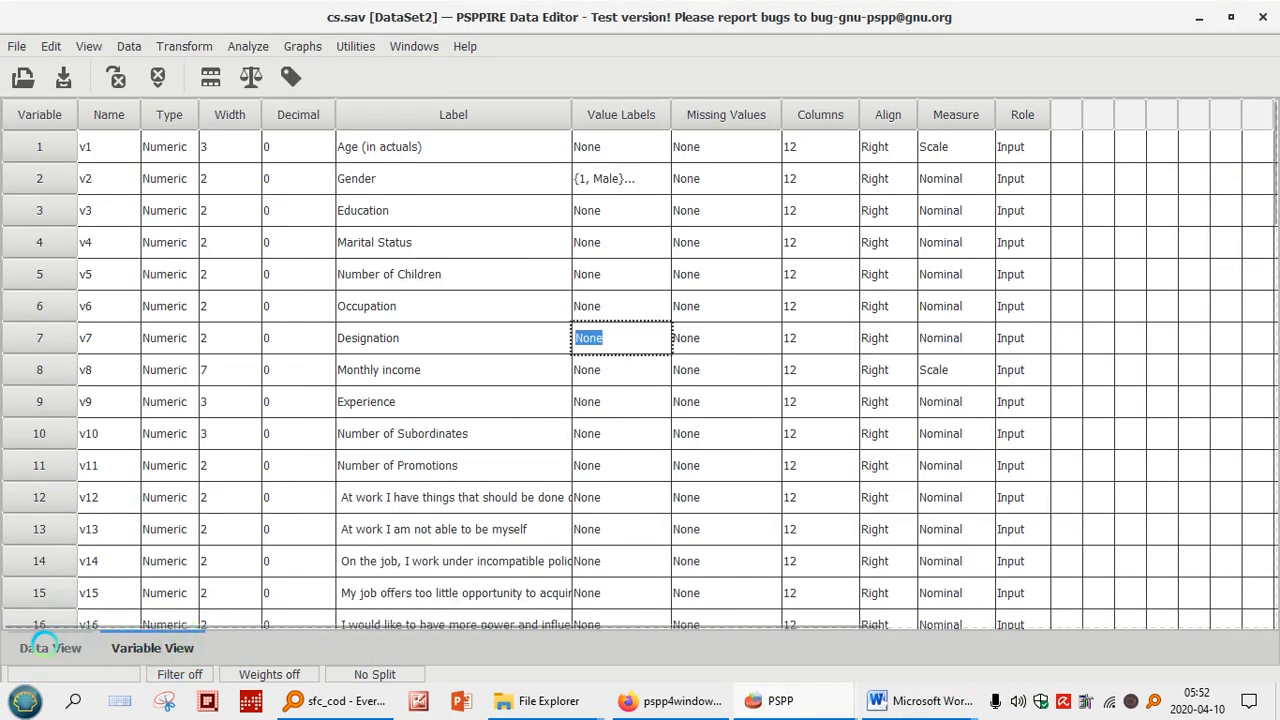
pyautogui.click(778, 700)
pyautogui.click(745, 622)
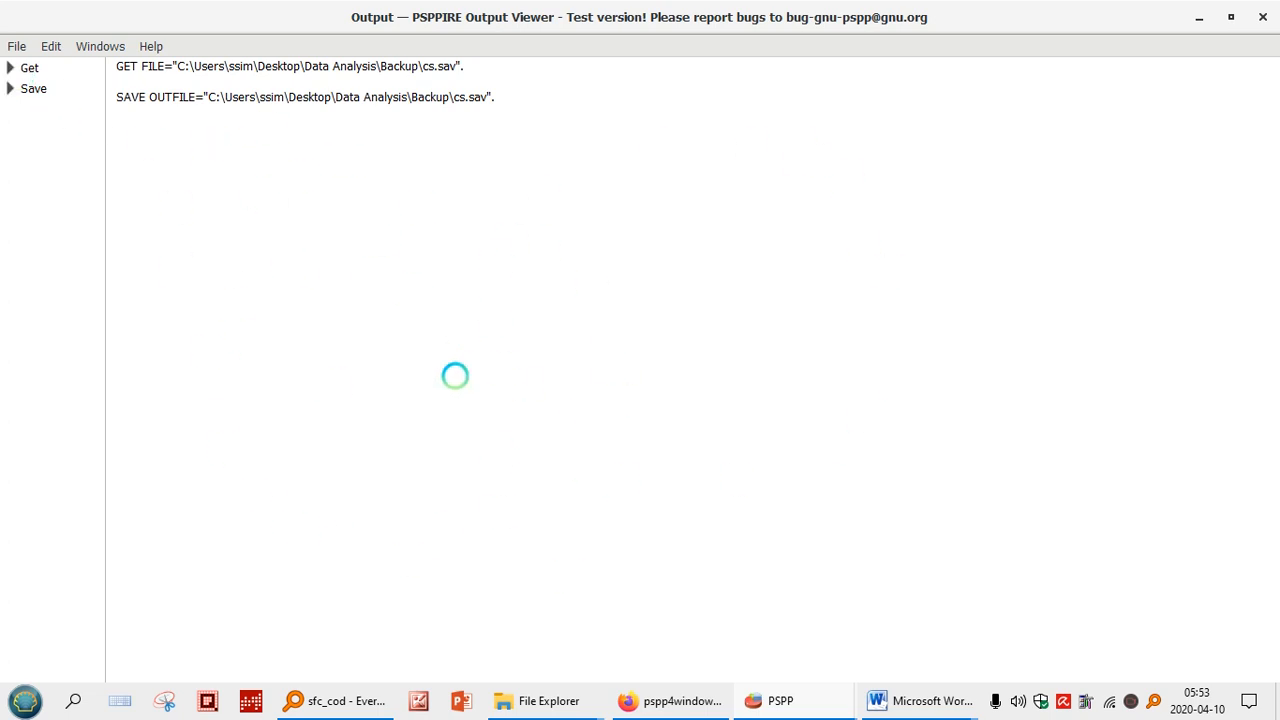
# Review the file formats available for exporting the output, select OpenDocument (*.odt), and cancel the export
pyautogui.click(10, 46)
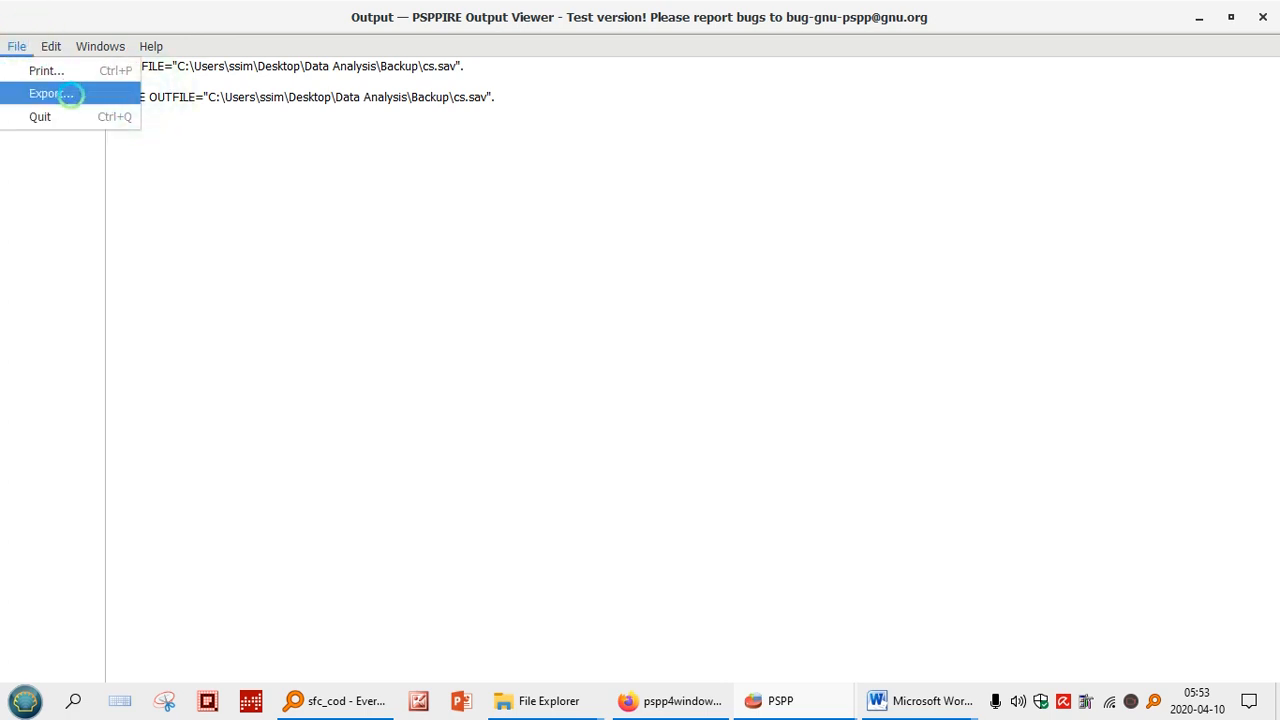
pyautogui.click(69, 94)
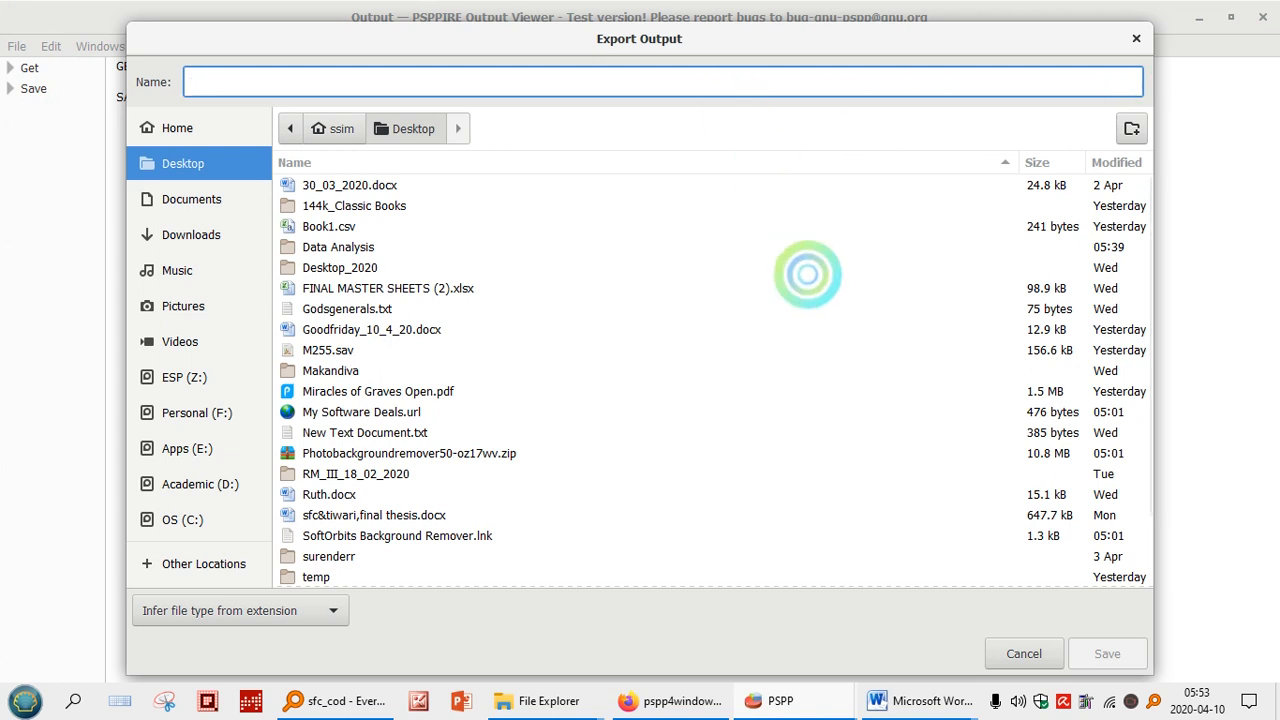
pyautogui.click(333, 610)
pyautogui.click(333, 610)
pyautogui.click(333, 610)
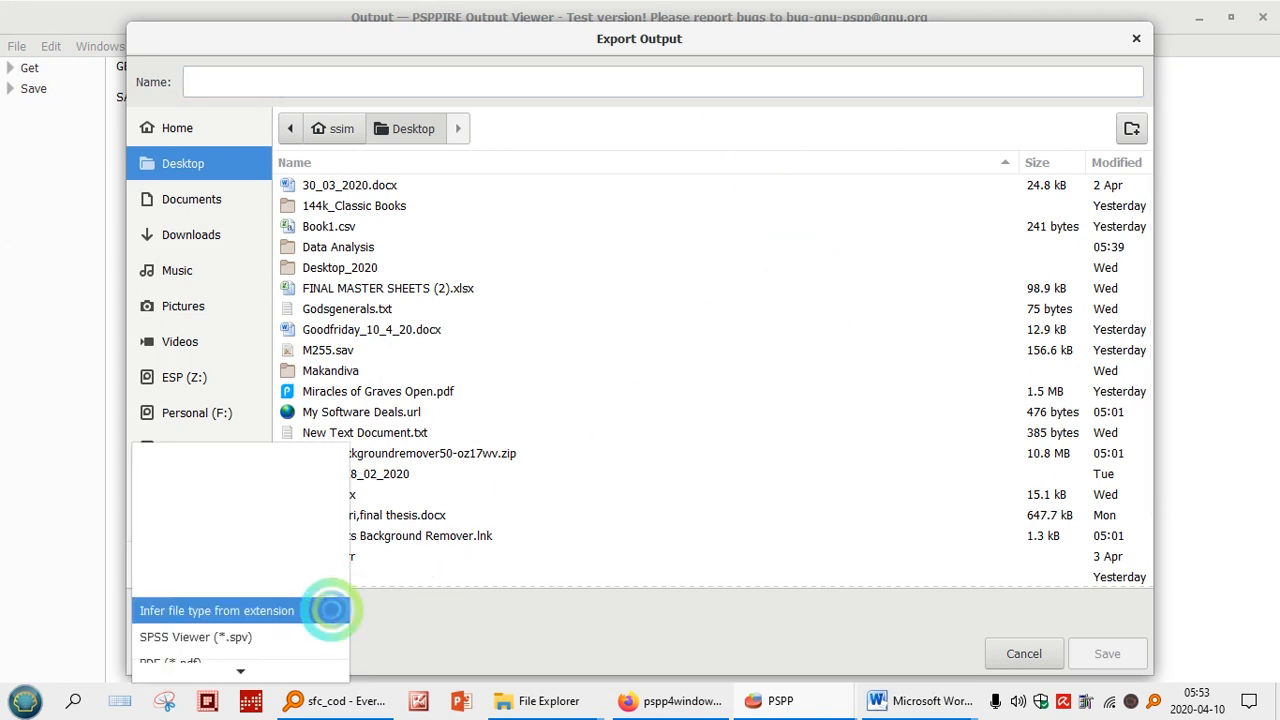
pyautogui.moveTo(216, 670)
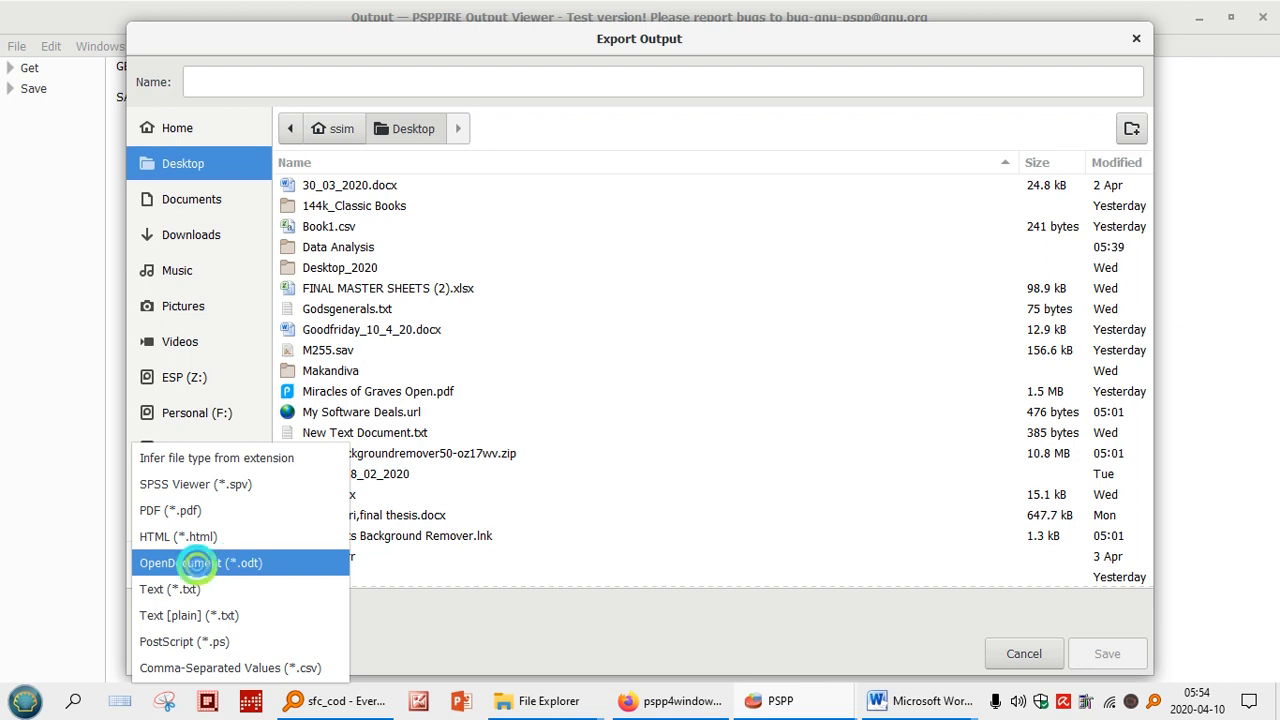
pyautogui.click(186, 563)
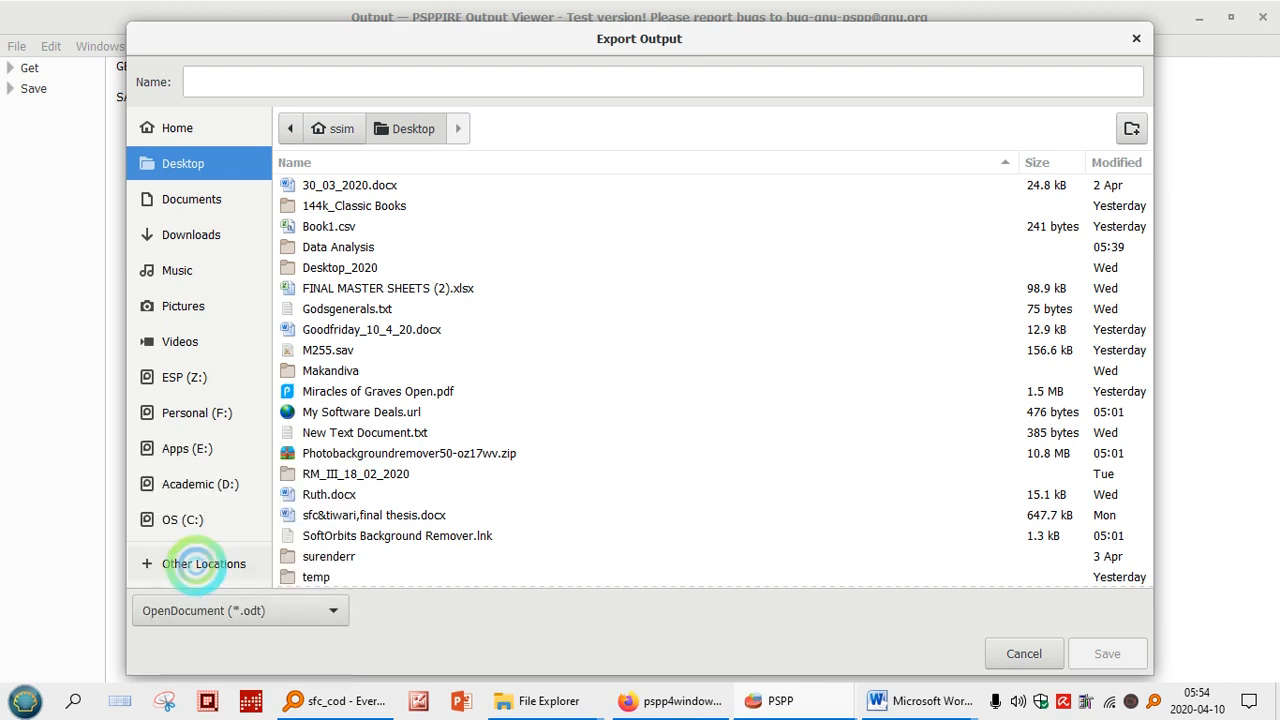
pyautogui.click(1018, 654)
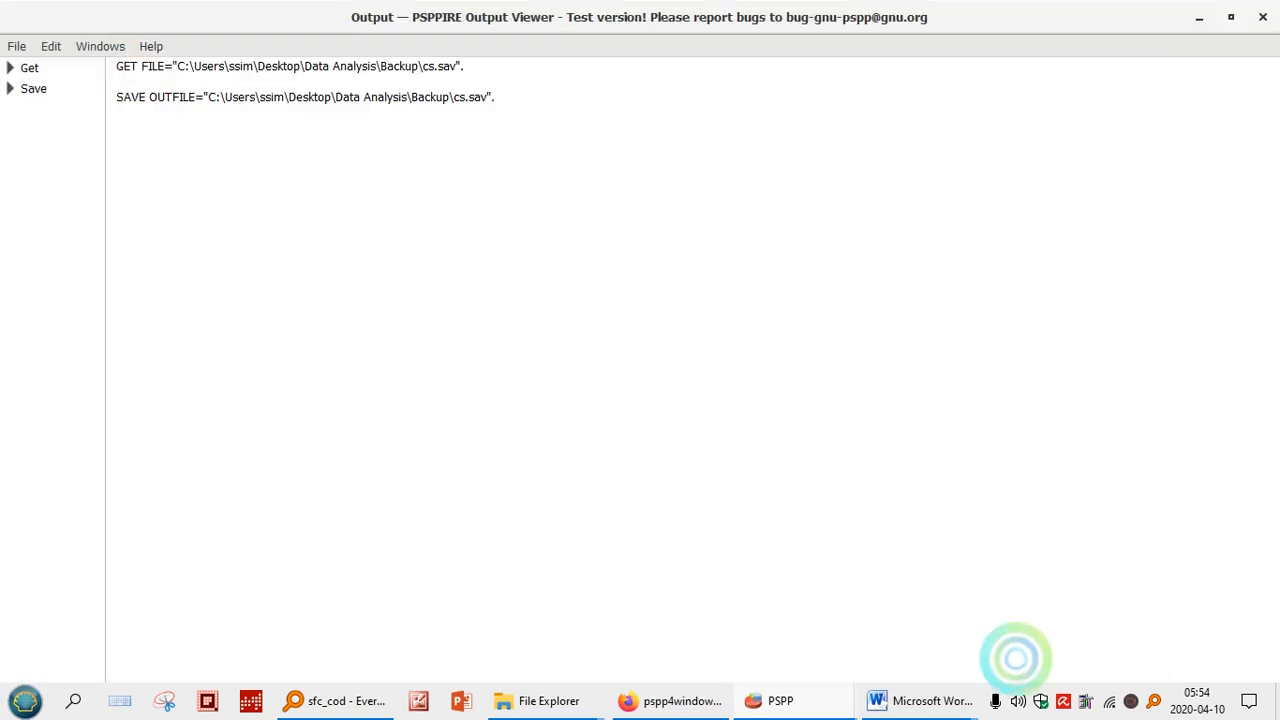
# Close the output viewer and display the list of open dataset windows from the cs.sav data editor
pyautogui.click(1263, 17)
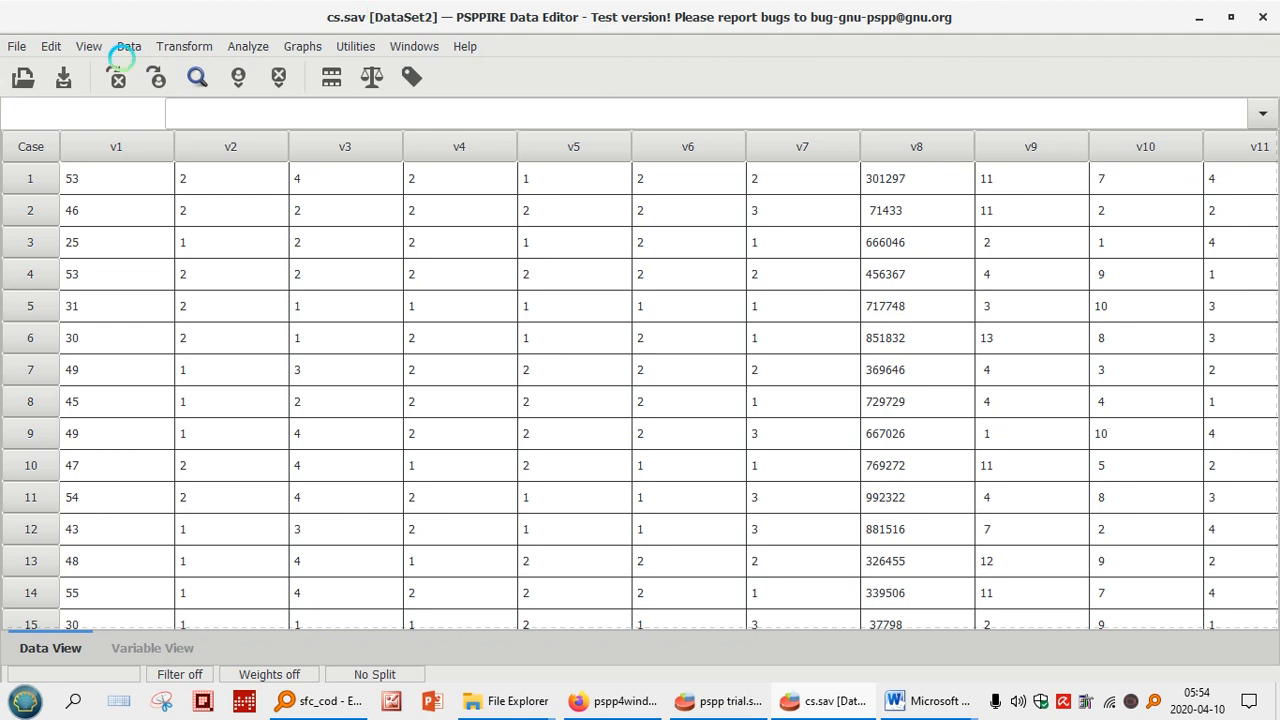
pyautogui.click(17, 46)
pyautogui.moveTo(414, 46)
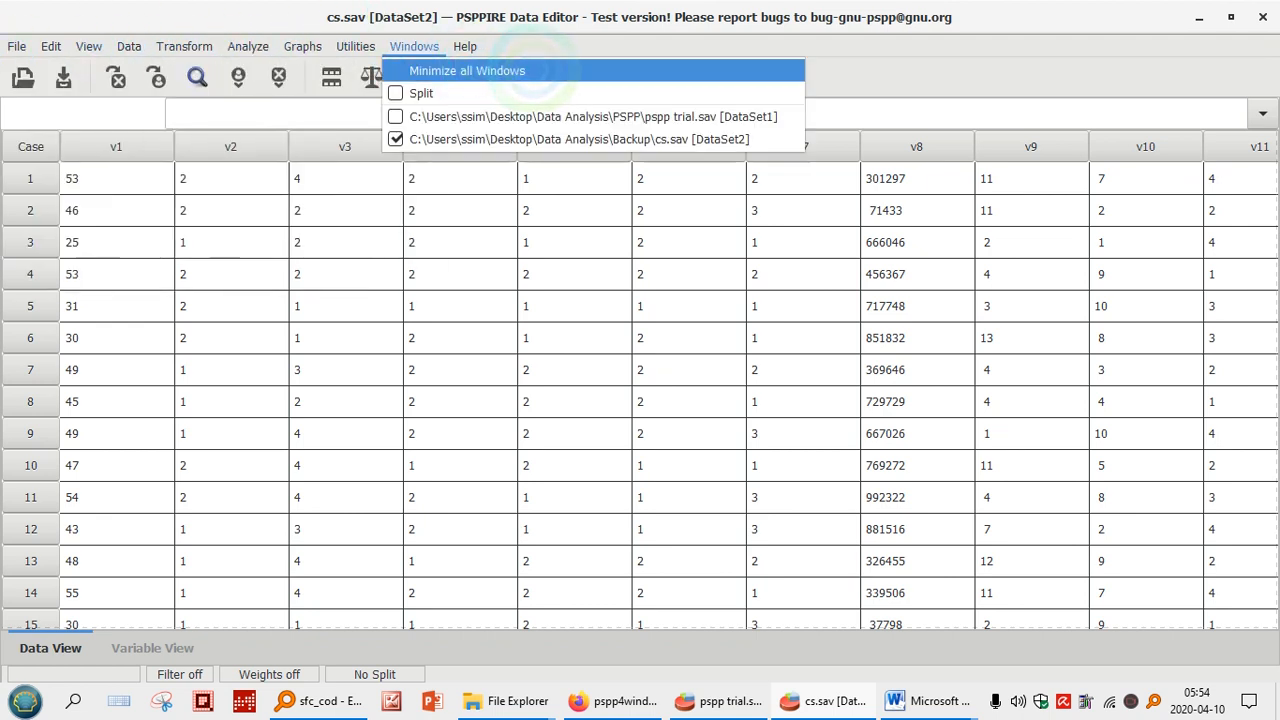